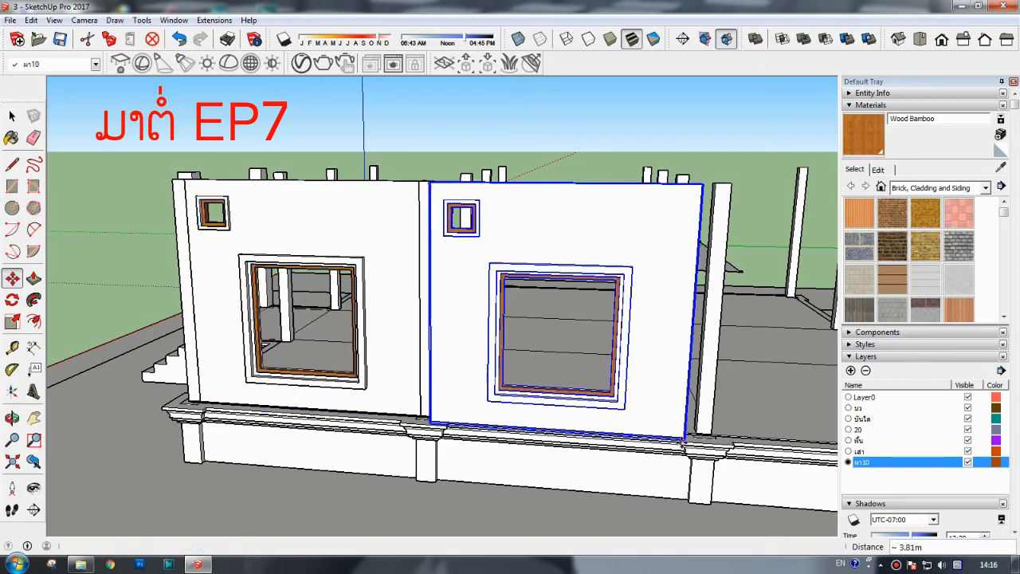
- Undo the previous wall copy and copy the windowed wall again, about 1.73 m along the base's edge
{"action": "left_click", "coordinate": [10, 425]}
{"action": "left_click_drag", "start_coordinate": [257, 420], "coordinate": [210, 475]}
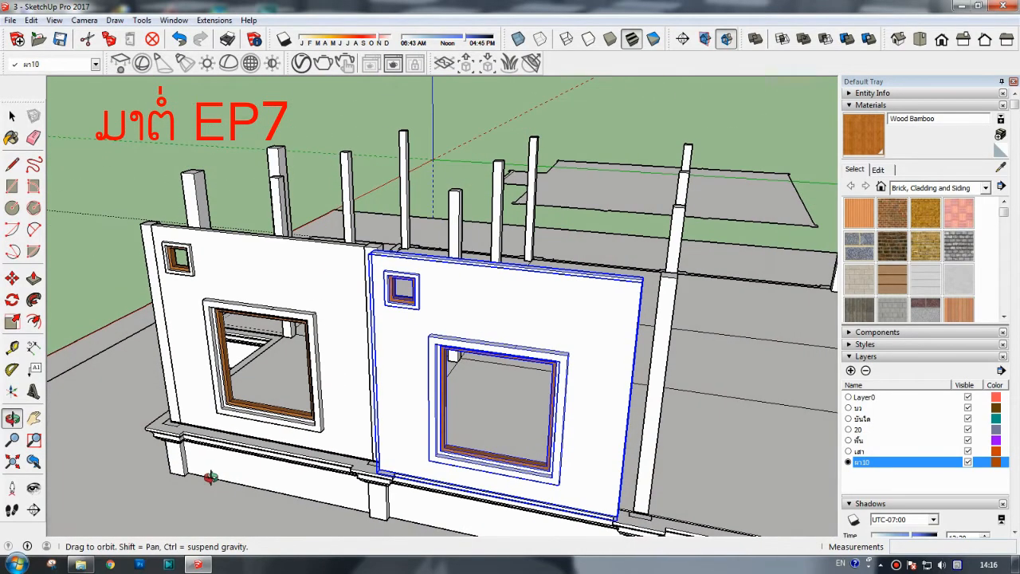
{"action": "scroll", "coordinate": [261, 499], "scroll_direction": "up", "scroll_amount": 3}
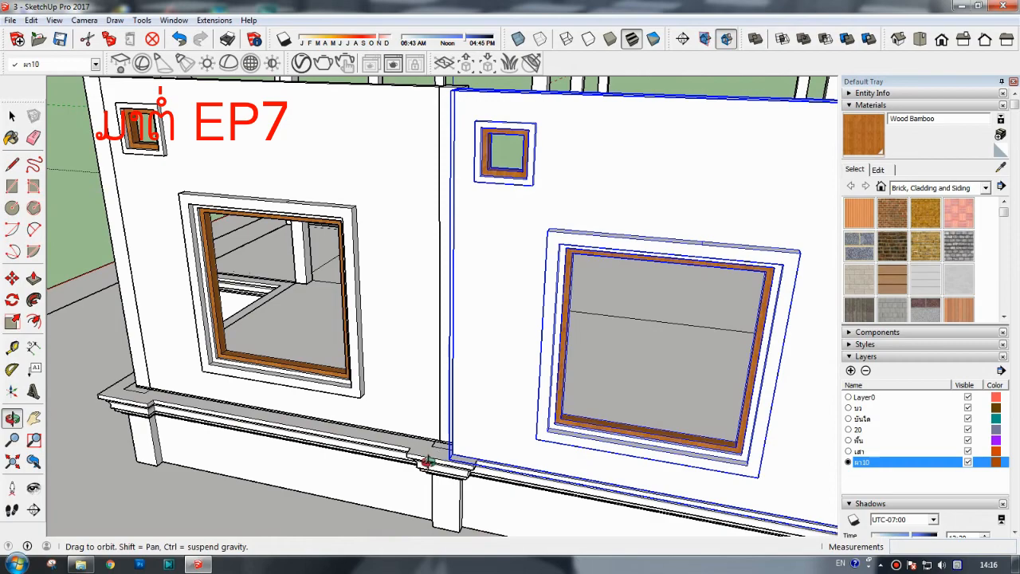
{"action": "scroll", "coordinate": [435, 462], "scroll_direction": "down", "scroll_amount": 4}
{"action": "scroll", "coordinate": [454, 461], "scroll_direction": "up", "scroll_amount": 6}
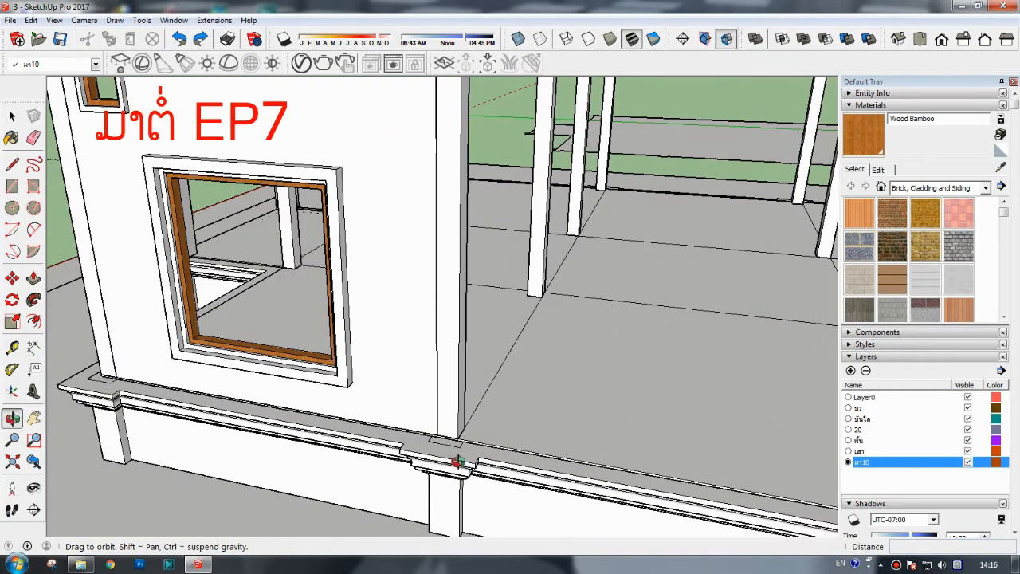
{"action": "scroll", "coordinate": [458, 458], "scroll_direction": "up", "scroll_amount": 2}
{"action": "scroll", "coordinate": [440, 435], "scroll_direction": "up", "scroll_amount": 4}
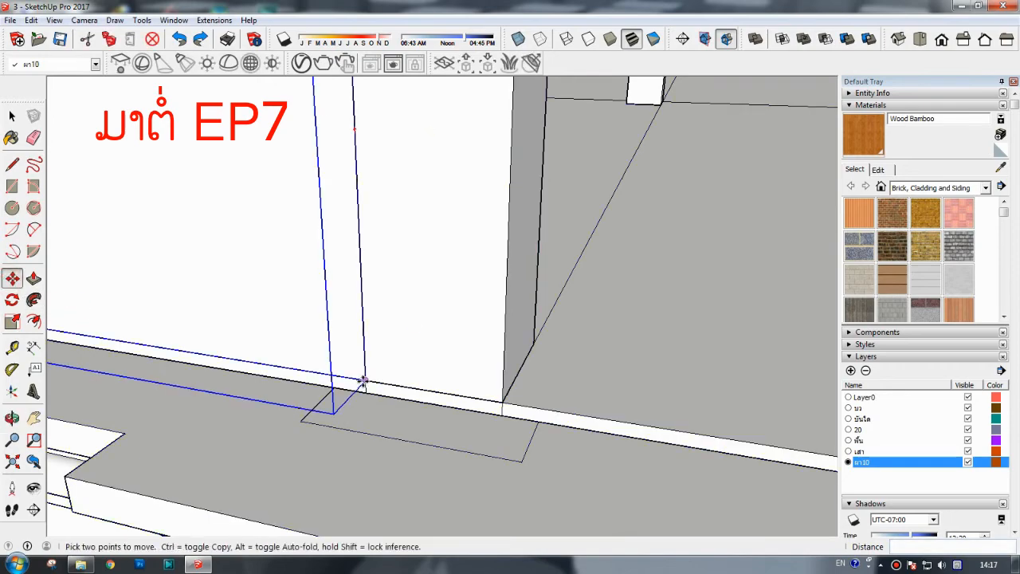
{"action": "left_click_drag", "start_coordinate": [364, 381], "coordinate": [824, 488]}
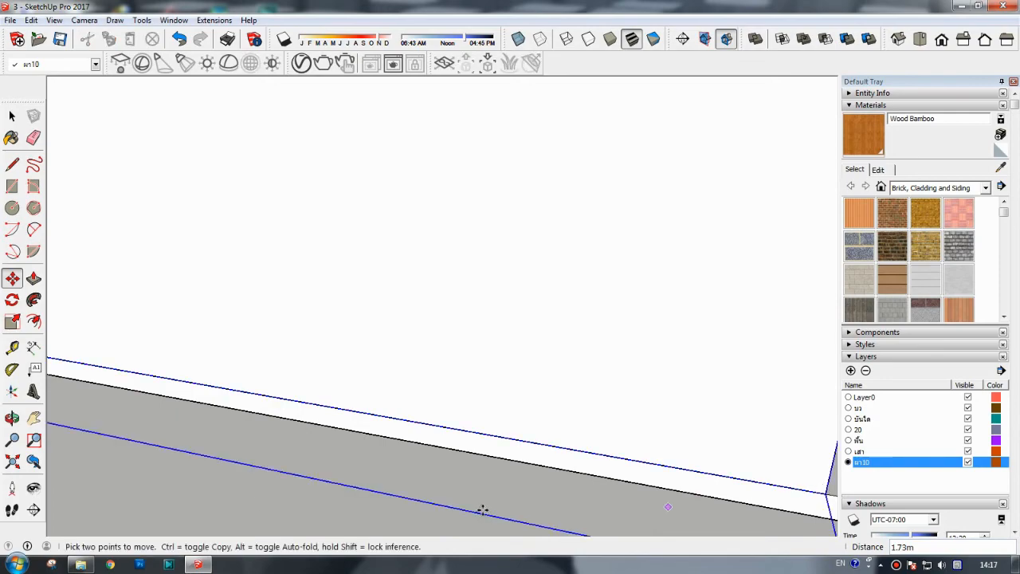
- Move the copied wall 2.27 m along the base so its lower corner meets the next column's endpoint
{"action": "left_click", "coordinate": [33, 417]}
{"action": "left_click_drag", "start_coordinate": [569, 380], "coordinate": [428, 334]}
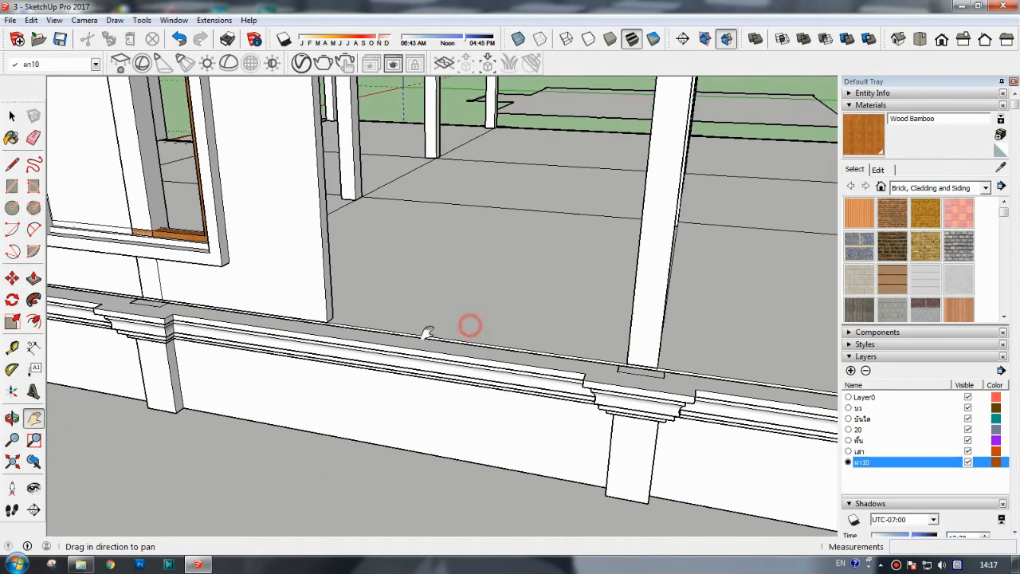
{"action": "left_click", "coordinate": [12, 277]}
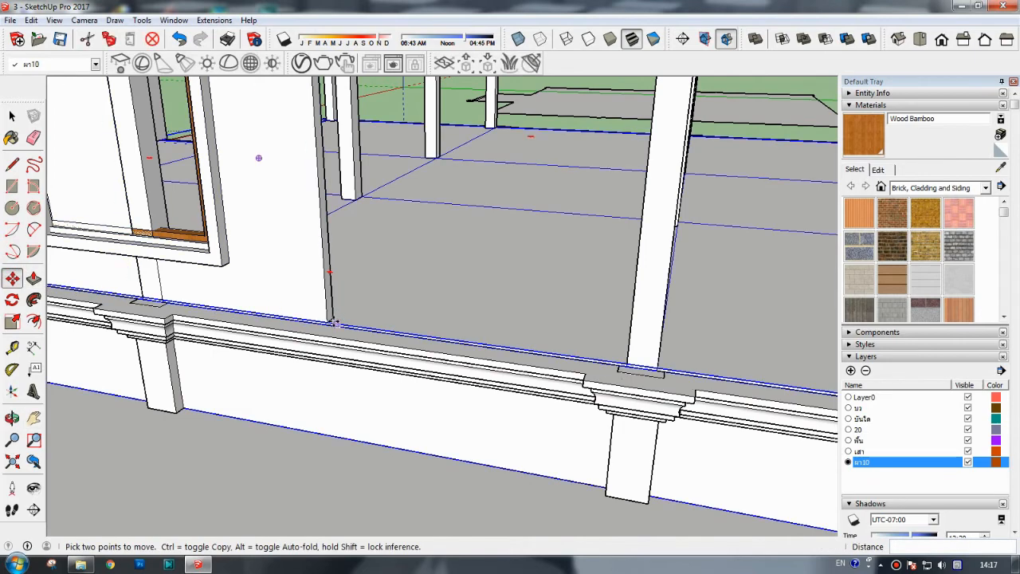
{"action": "left_click", "coordinate": [329, 323]}
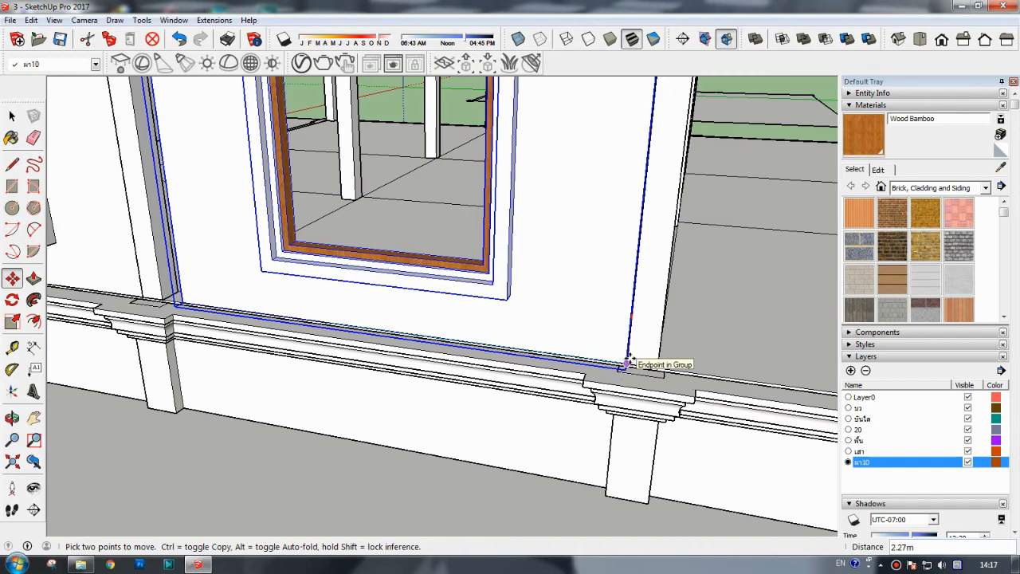
{"action": "left_click", "coordinate": [627, 363]}
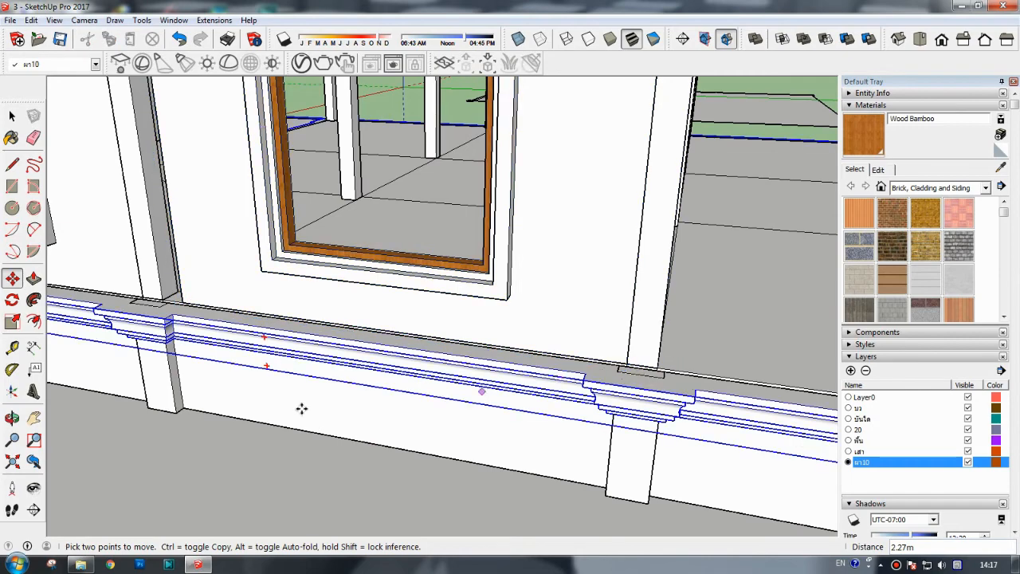
- Explode the group of the windowed wall in the second bay
{"action": "left_click", "coordinate": [11, 419]}
{"action": "left_click_drag", "start_coordinate": [71, 399], "coordinate": [349, 410]}
{"action": "scroll", "coordinate": [348, 410], "scroll_direction": "up", "scroll_amount": 5}
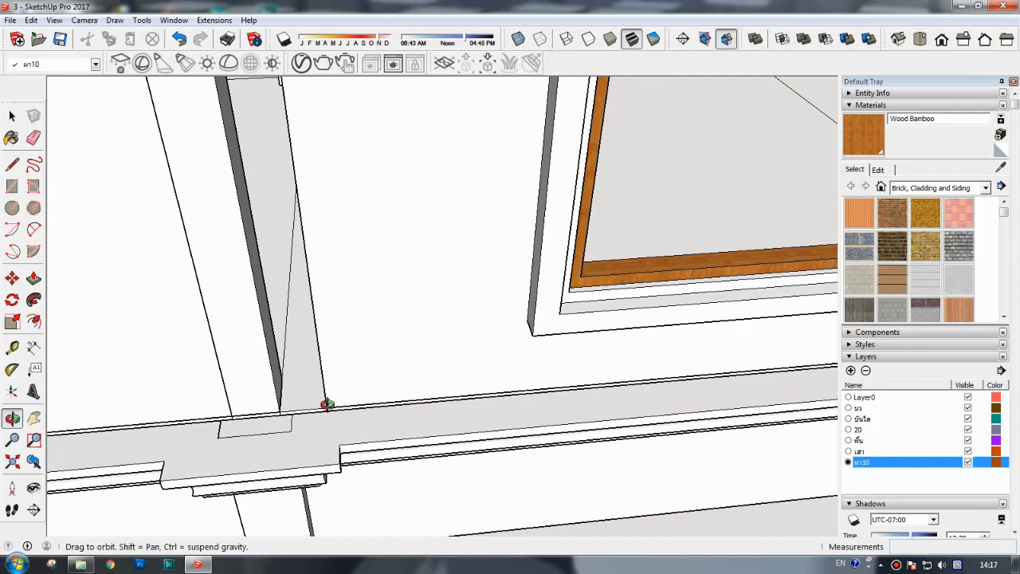
{"action": "left_click", "coordinate": [12, 277]}
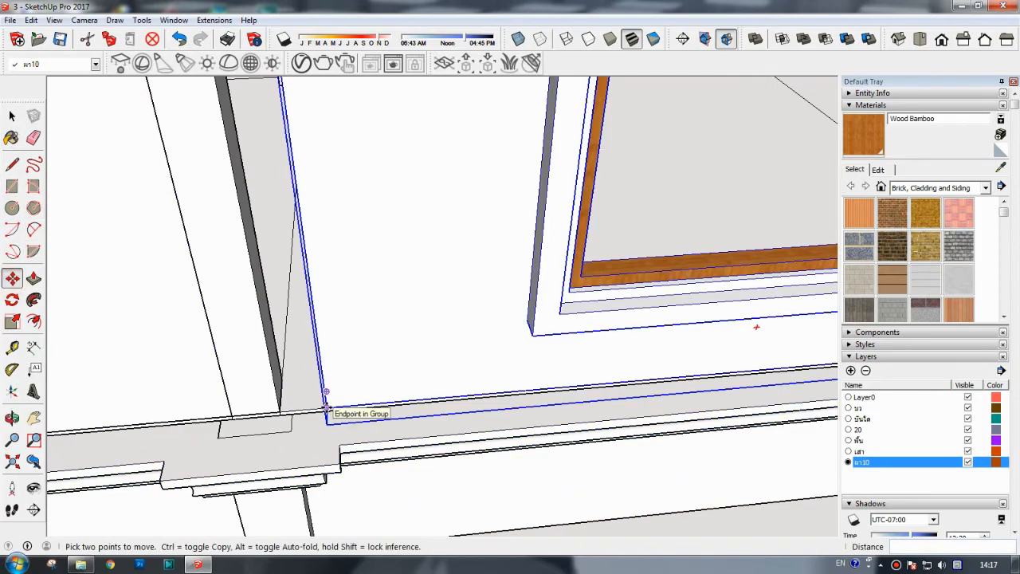
{"action": "left_click", "coordinate": [322, 421]}
{"action": "scroll", "coordinate": [306, 410], "scroll_direction": "down", "scroll_amount": 5}
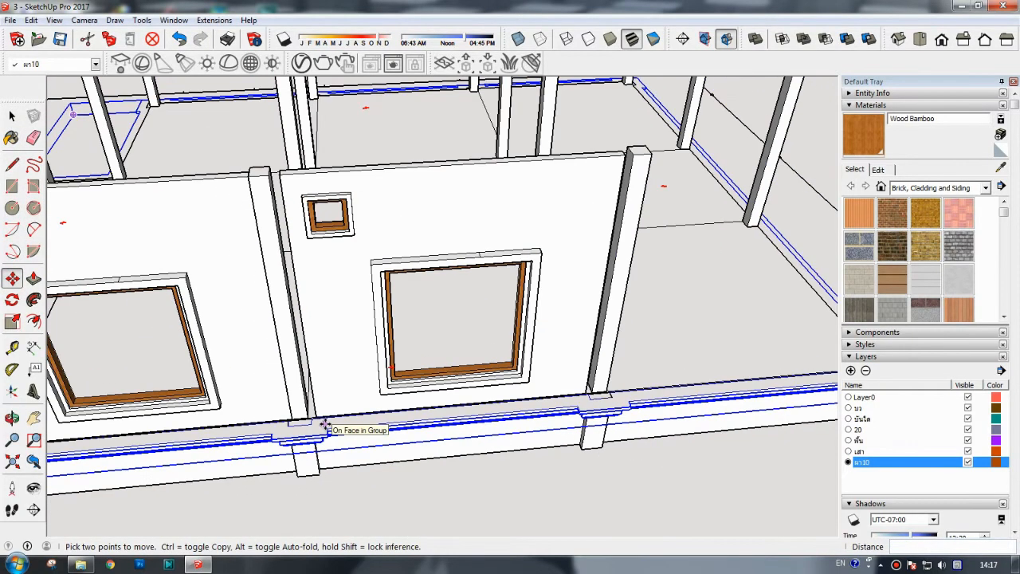
{"action": "scroll", "coordinate": [407, 209], "scroll_direction": "up", "scroll_amount": 2}
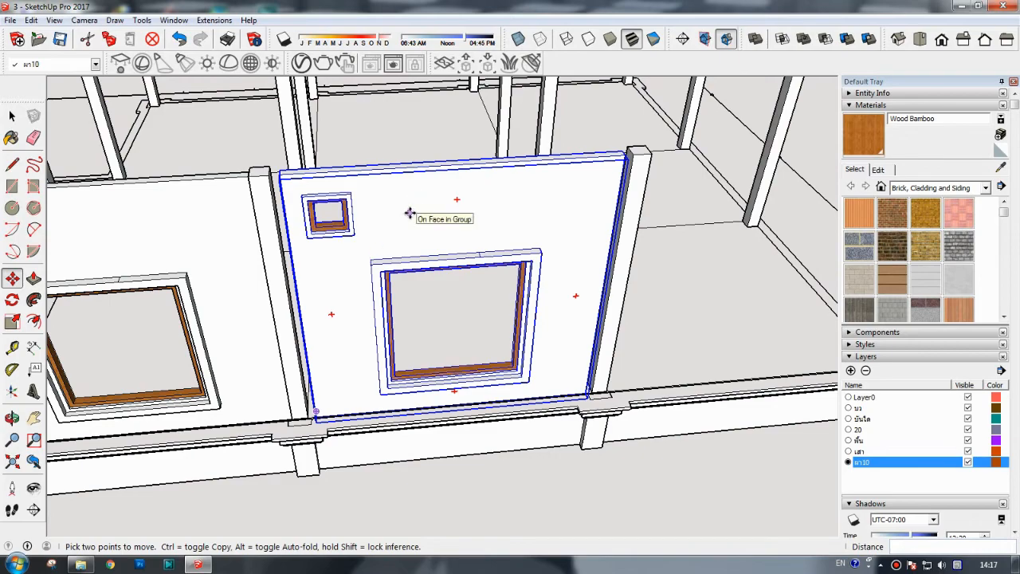
{"action": "right_click", "coordinate": [410, 213]}
{"action": "left_click", "coordinate": [439, 293]}
- Push/Pull the second wall's right end face about 0.09 m to close the gap at the column
{"action": "left_click", "coordinate": [12, 418]}
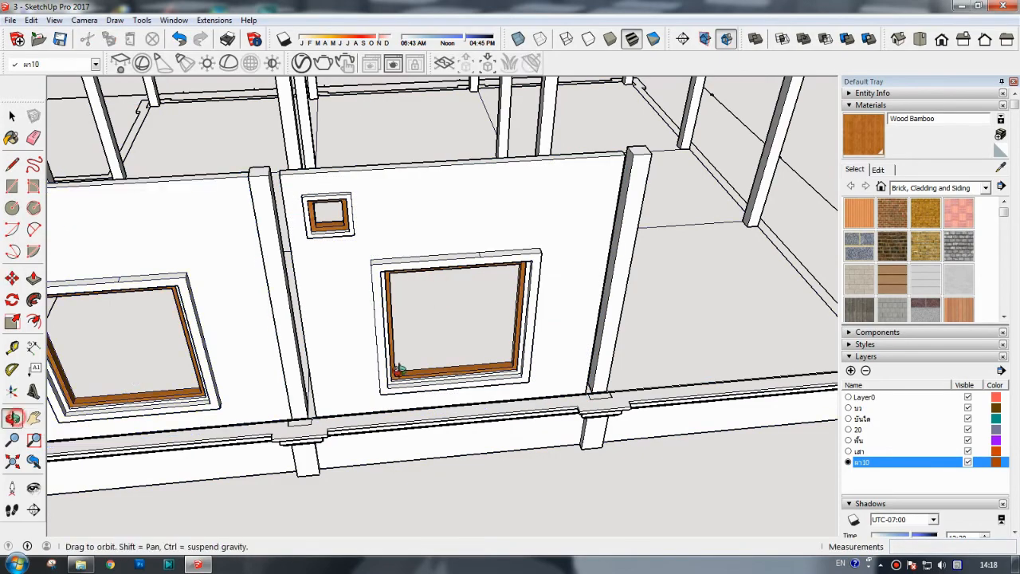
{"action": "left_click_drag", "start_coordinate": [556, 350], "coordinate": [458, 345]}
{"action": "scroll", "coordinate": [458, 344], "scroll_direction": "up", "scroll_amount": 3}
{"action": "key", "text": "p"}
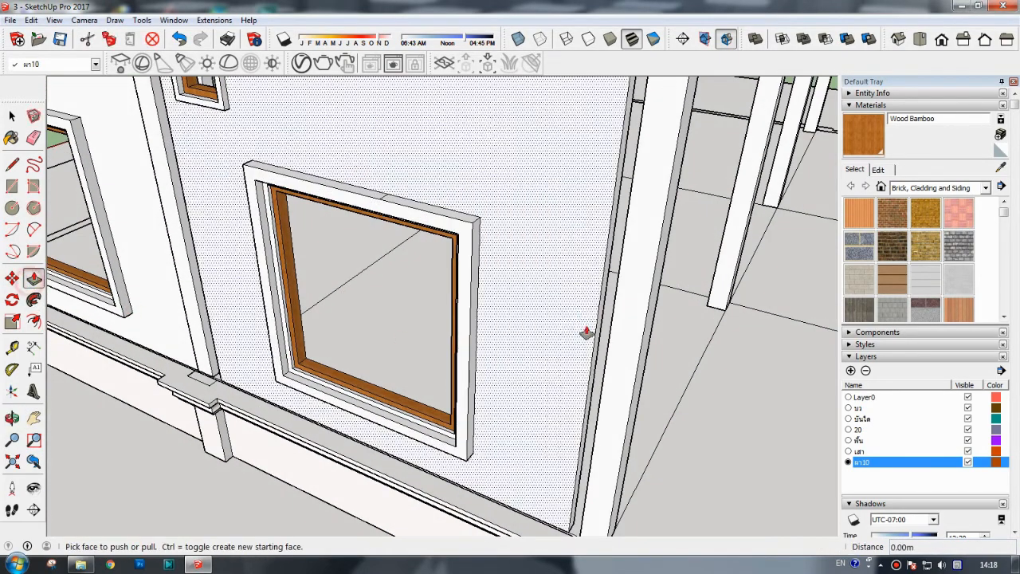
{"action": "left_click_drag", "start_coordinate": [597, 327], "coordinate": [608, 334]}
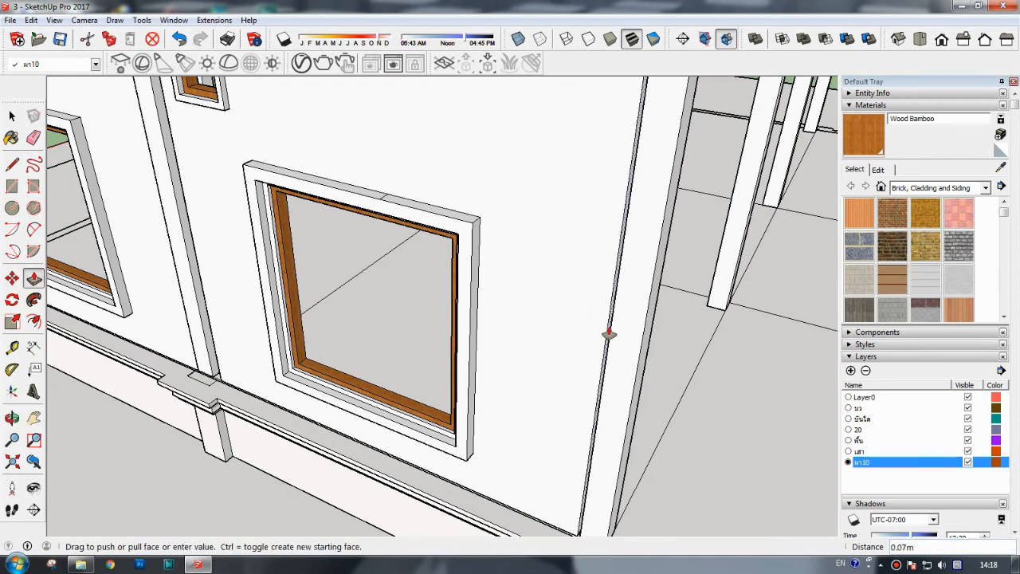
- Push/Pull the second wall's left end face 0.11 m until it meets the column beside the first wall
{"action": "left_click", "coordinate": [14, 418]}
{"action": "left_click_drag", "start_coordinate": [239, 355], "coordinate": [443, 345]}
{"action": "left_click_drag", "start_coordinate": [349, 342], "coordinate": [396, 338]}
{"action": "left_click", "coordinate": [33, 278]}
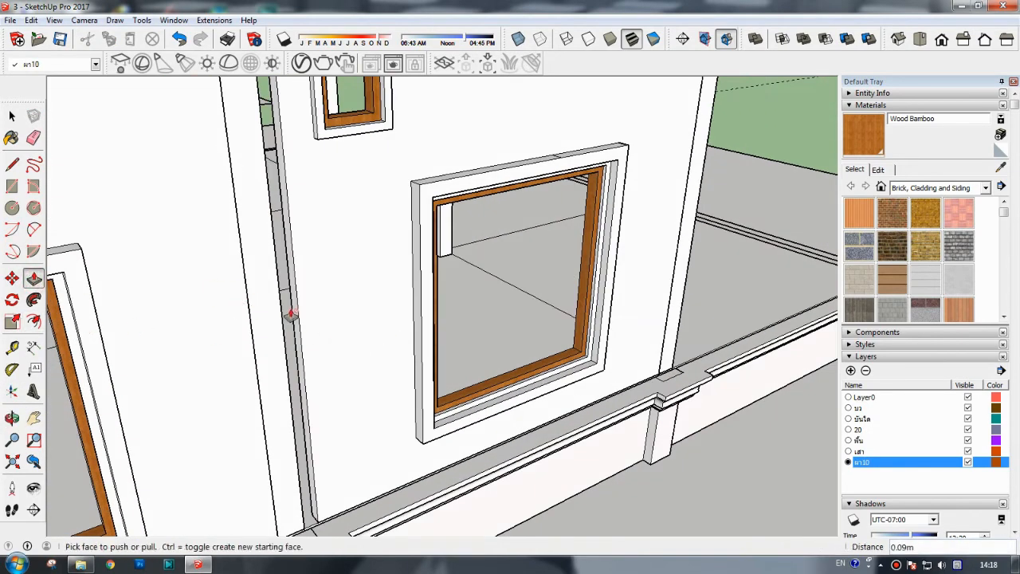
{"action": "left_click_drag", "start_coordinate": [291, 314], "coordinate": [275, 329]}
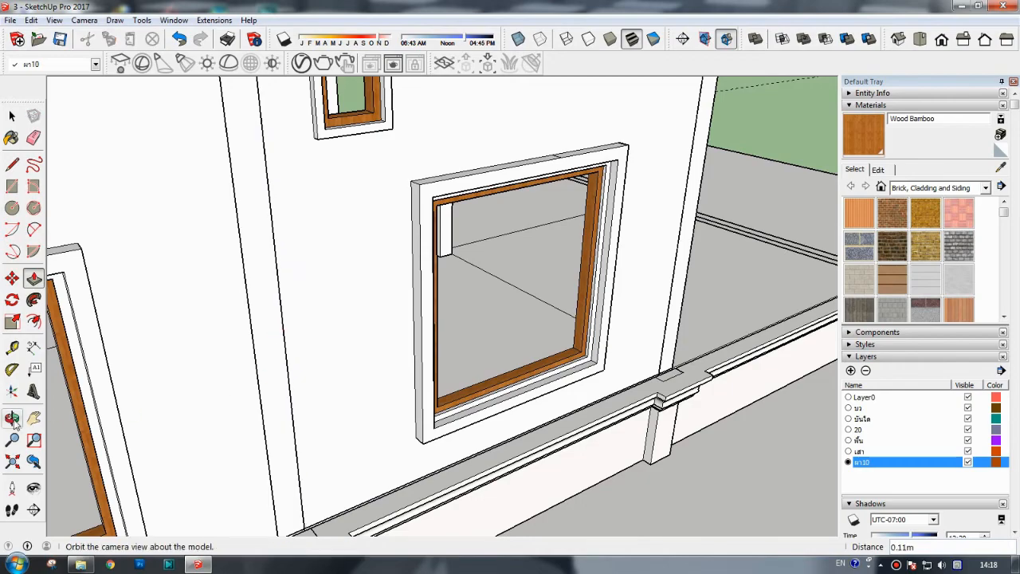
- Group the second bay's wall together with its window frames and assign the group to layer ผา10
{"action": "left_click", "coordinate": [12, 418]}
{"action": "left_click_drag", "start_coordinate": [104, 403], "coordinate": [383, 300]}
{"action": "left_click", "coordinate": [11, 117]}
{"action": "right_click", "coordinate": [363, 263]}
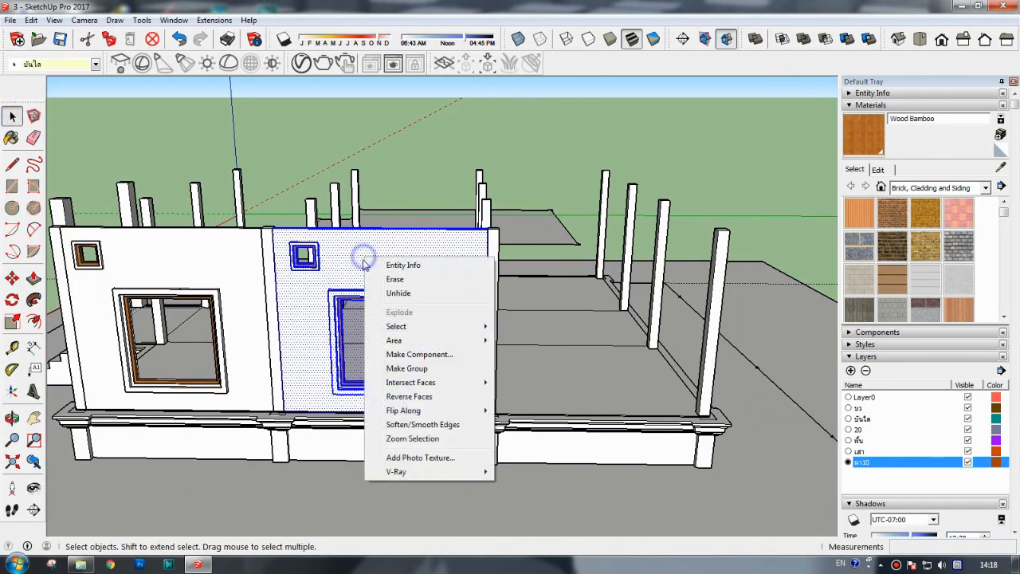
{"action": "left_click", "coordinate": [392, 369]}
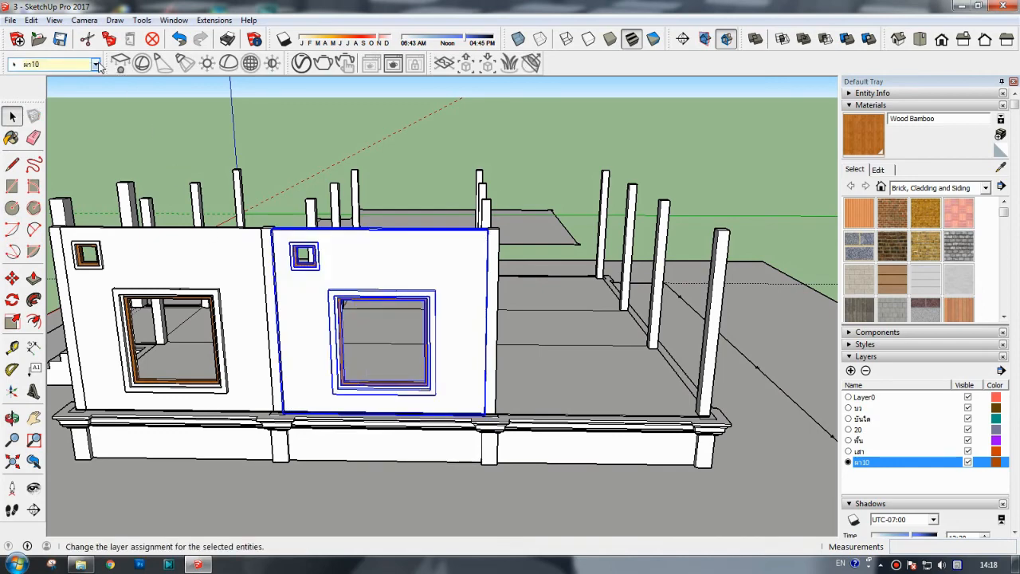
{"action": "left_click", "coordinate": [97, 65]}
{"action": "left_click", "coordinate": [59, 120]}
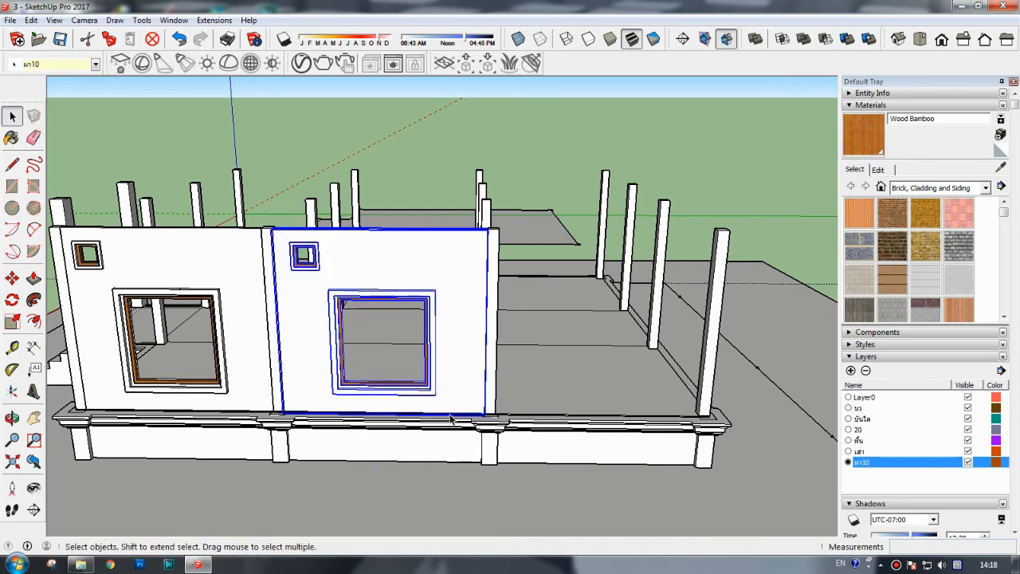
- Copy the grouped wall into the third bay, snapping its lower corner to the corner column
{"action": "scroll", "coordinate": [486, 414], "scroll_direction": "up", "scroll_amount": 3}
{"action": "left_click_drag", "start_coordinate": [349, 406], "coordinate": [301, 419]}
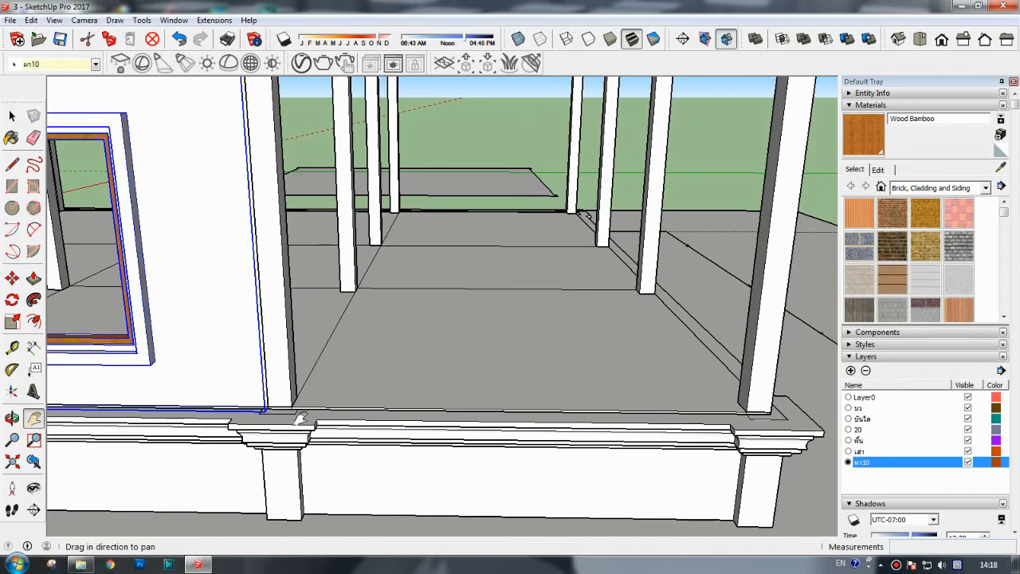
{"action": "left_click", "coordinate": [269, 409]}
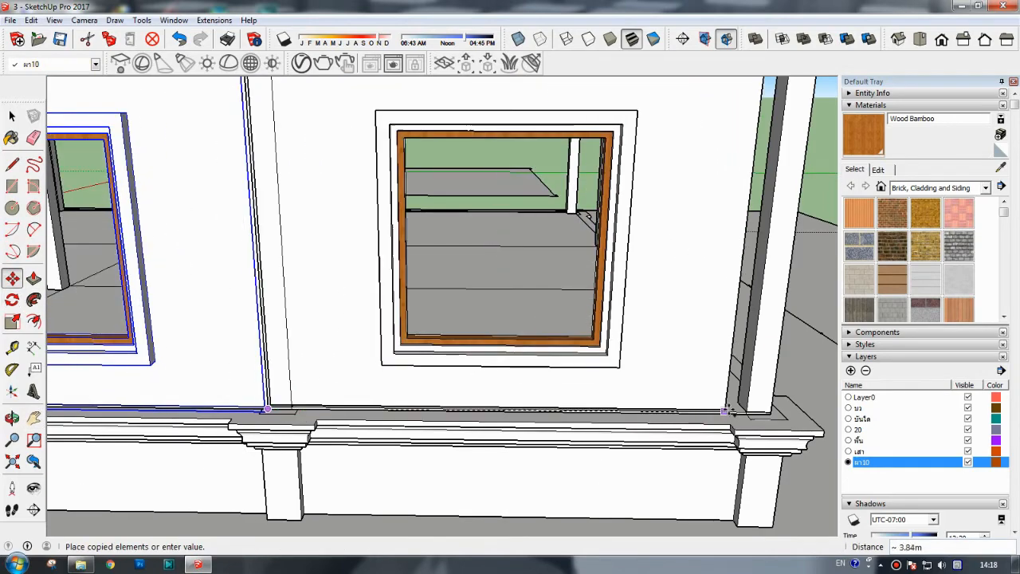
{"action": "left_click", "coordinate": [741, 413]}
{"action": "scroll", "coordinate": [741, 413], "scroll_direction": "down", "scroll_amount": 6}
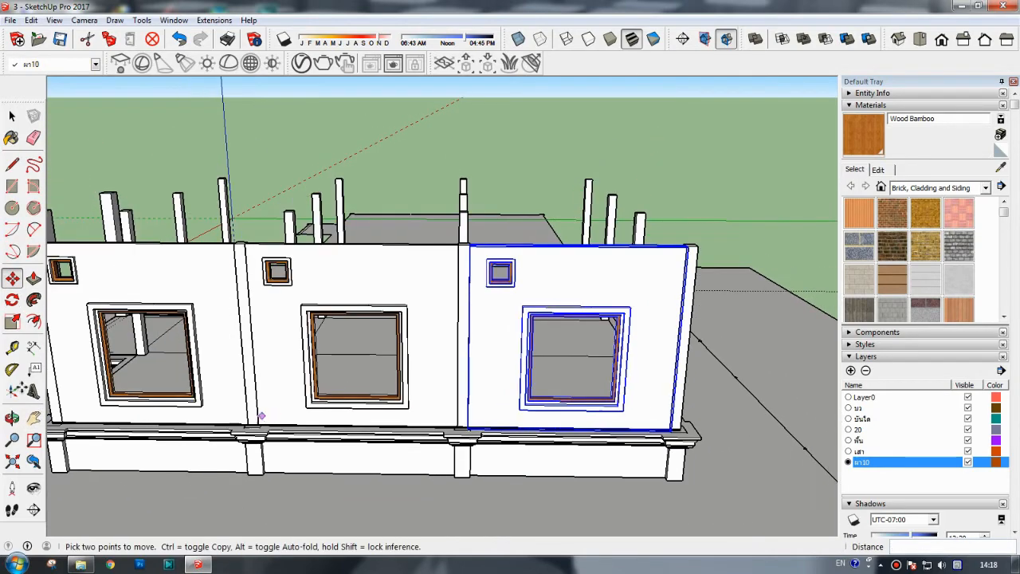
- Move the third bay's wall about 10.90 m across the building to the corner column on the opposite side
{"action": "left_click", "coordinate": [12, 418]}
{"action": "left_click_drag", "start_coordinate": [120, 446], "coordinate": [84, 490]}
{"action": "scroll", "coordinate": [491, 416], "scroll_direction": "up", "scroll_amount": 8}
{"action": "left_click_drag", "start_coordinate": [232, 366], "coordinate": [574, 382]}
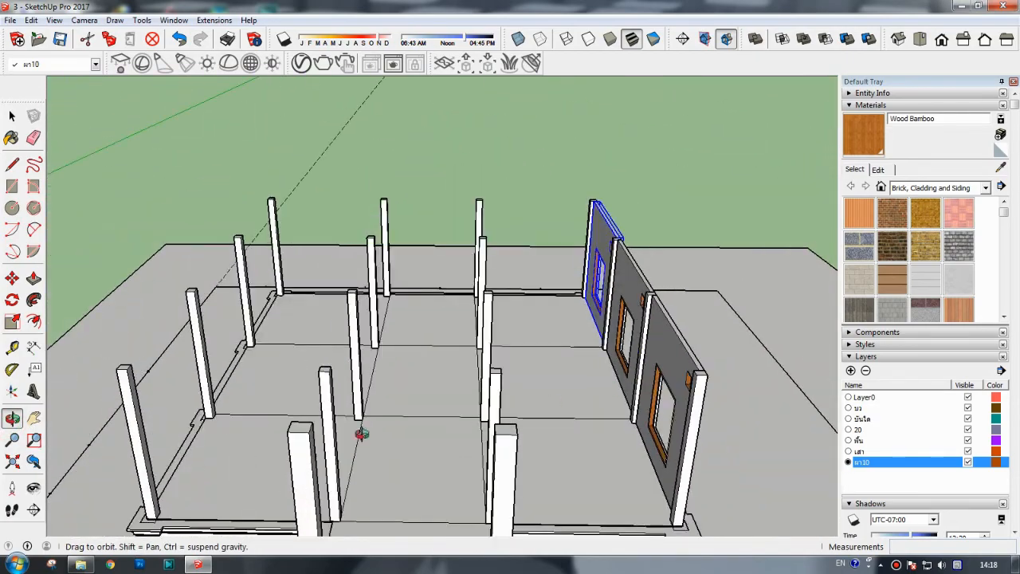
{"action": "left_click_drag", "start_coordinate": [360, 435], "coordinate": [239, 402]}
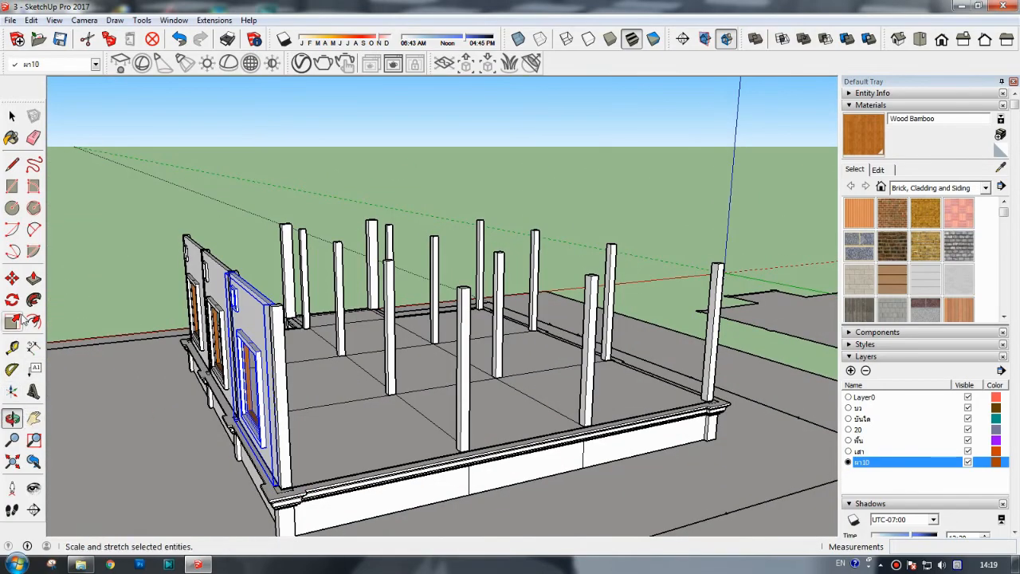
{"action": "left_click", "coordinate": [11, 277]}
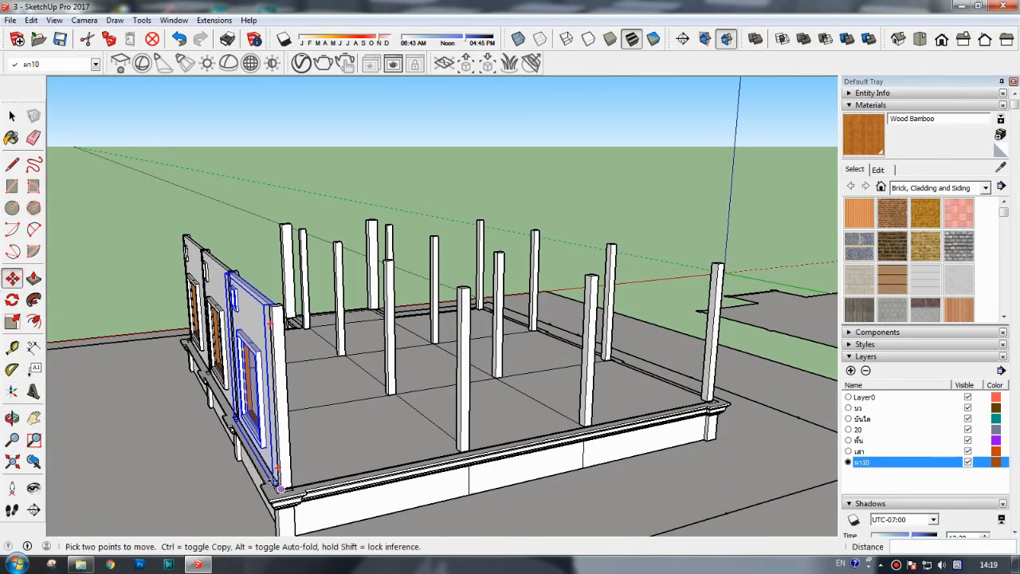
{"action": "scroll", "coordinate": [280, 487], "scroll_direction": "up", "scroll_amount": 3}
{"action": "left_click", "coordinate": [274, 491]}
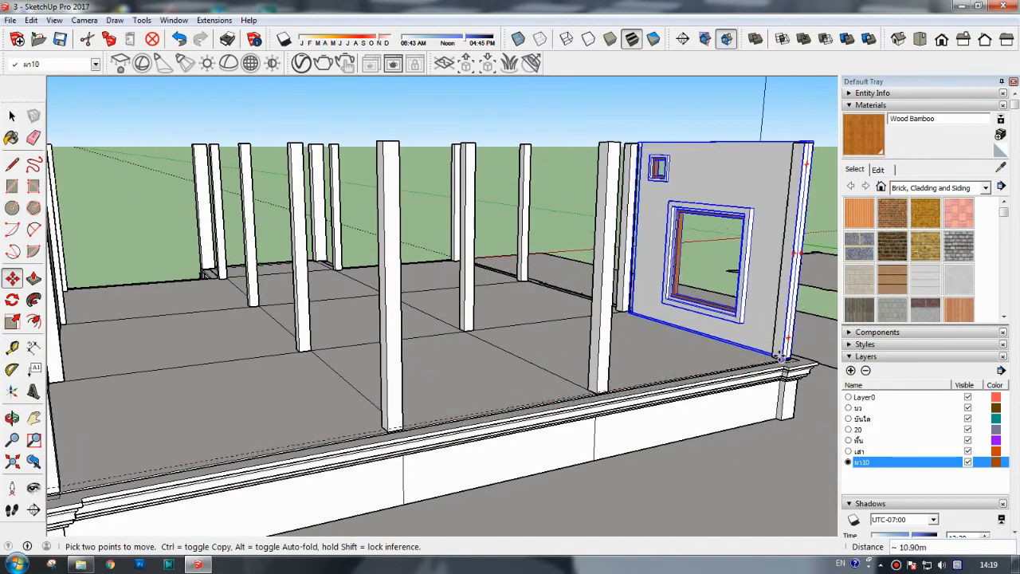
- Turn the moved wall around so its window frames face outwards, and shift it 0.10 m to meet the column
{"action": "left_click", "coordinate": [14, 418]}
{"action": "left_click_drag", "start_coordinate": [633, 350], "coordinate": [287, 464]}
{"action": "scroll", "coordinate": [289, 462], "scroll_direction": "up", "scroll_amount": 4}
{"action": "left_click", "coordinate": [12, 278]}
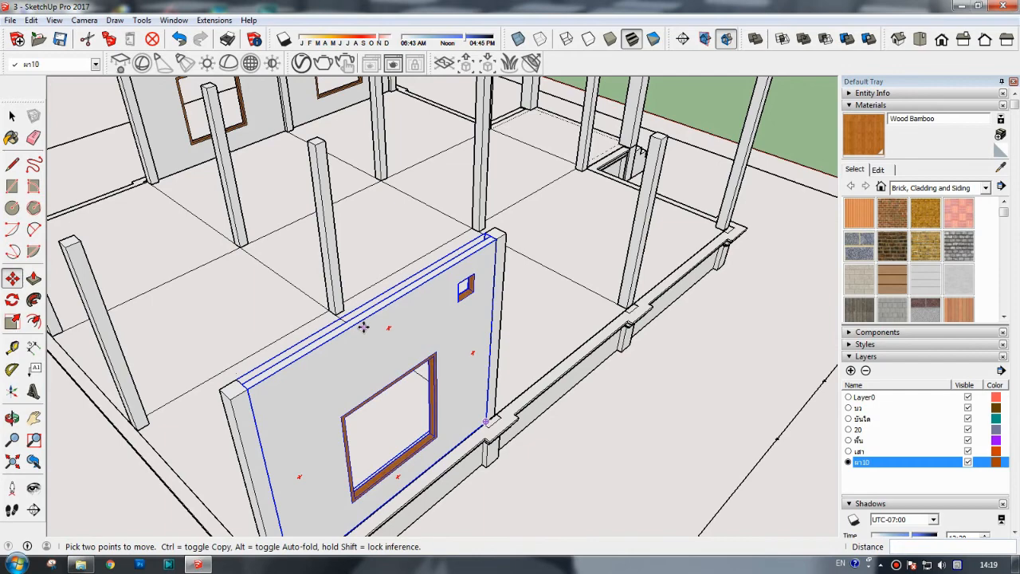
{"action": "left_click", "coordinate": [470, 248]}
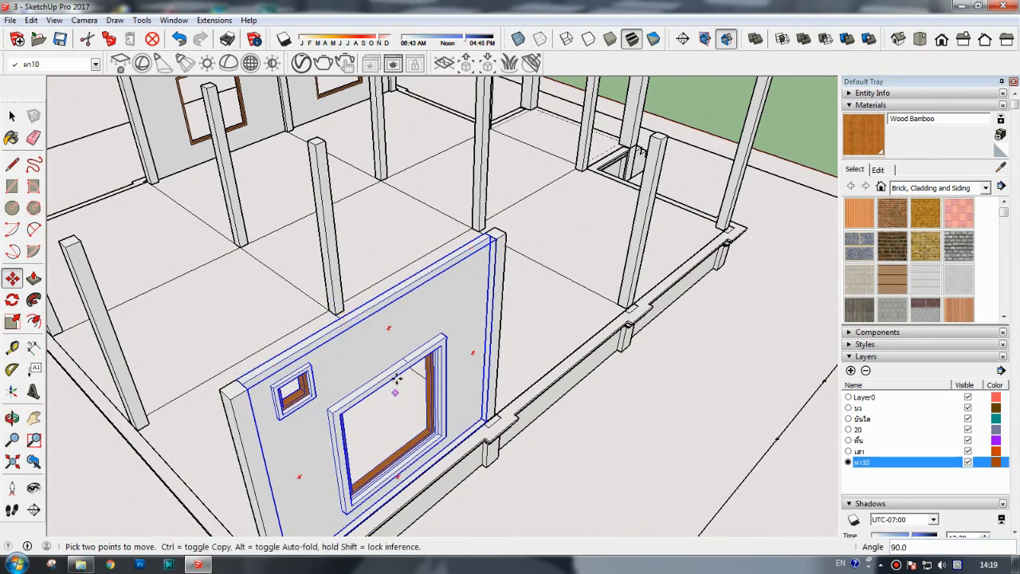
{"action": "scroll", "coordinate": [492, 415], "scroll_direction": "up", "scroll_amount": 2}
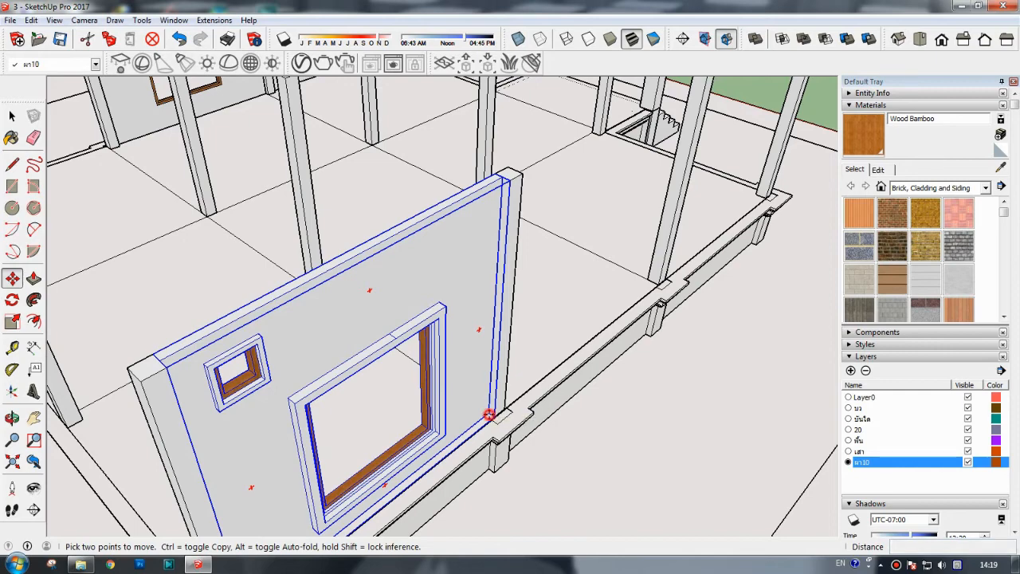
{"action": "left_click", "coordinate": [489, 416]}
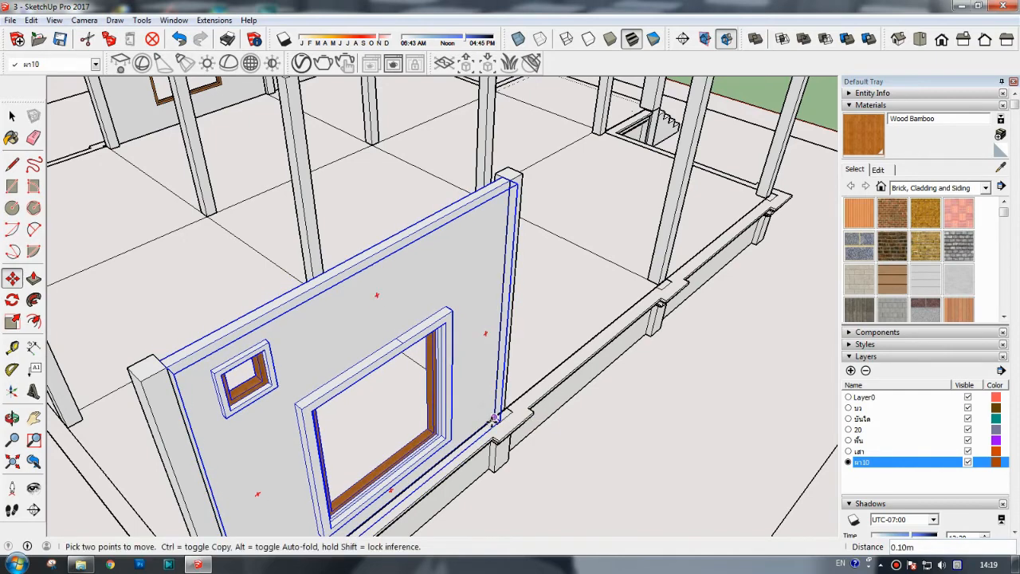
- Copy the turned wall into the middle bay of the same side, snapping its corner to the next column
{"action": "left_click", "coordinate": [657, 287]}
{"action": "left_click", "coordinate": [14, 418]}
{"action": "left_click_drag", "start_coordinate": [137, 380], "coordinate": [402, 280]}
{"action": "scroll", "coordinate": [290, 355], "scroll_direction": "down", "scroll_amount": 5}
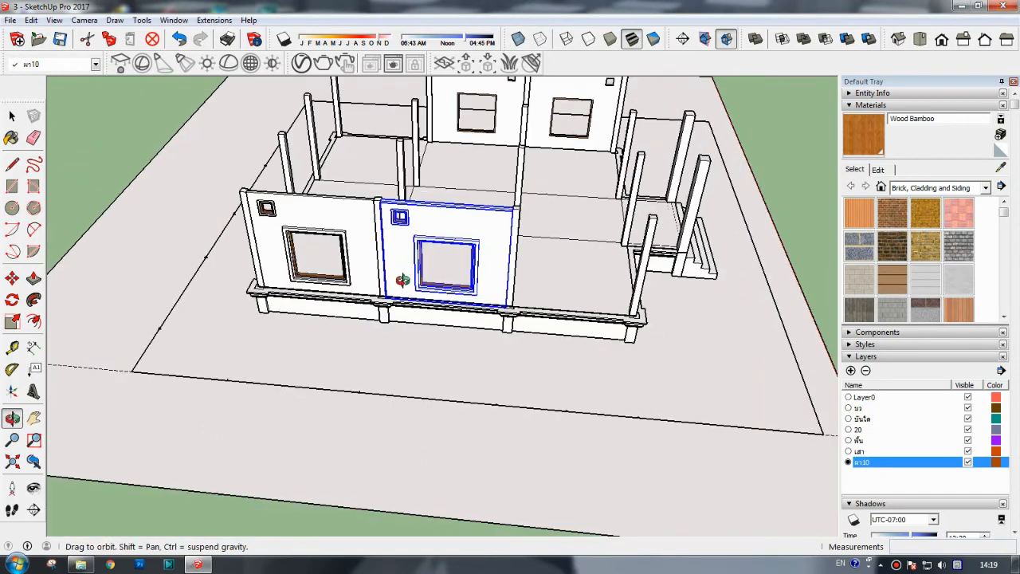
- Copy the corner windowed wall into the remaining empty bay of the same side, snapping it between the columns
{"action": "left_click", "coordinate": [12, 279]}
{"action": "scroll", "coordinate": [405, 300], "scroll_direction": "up", "scroll_amount": 4}
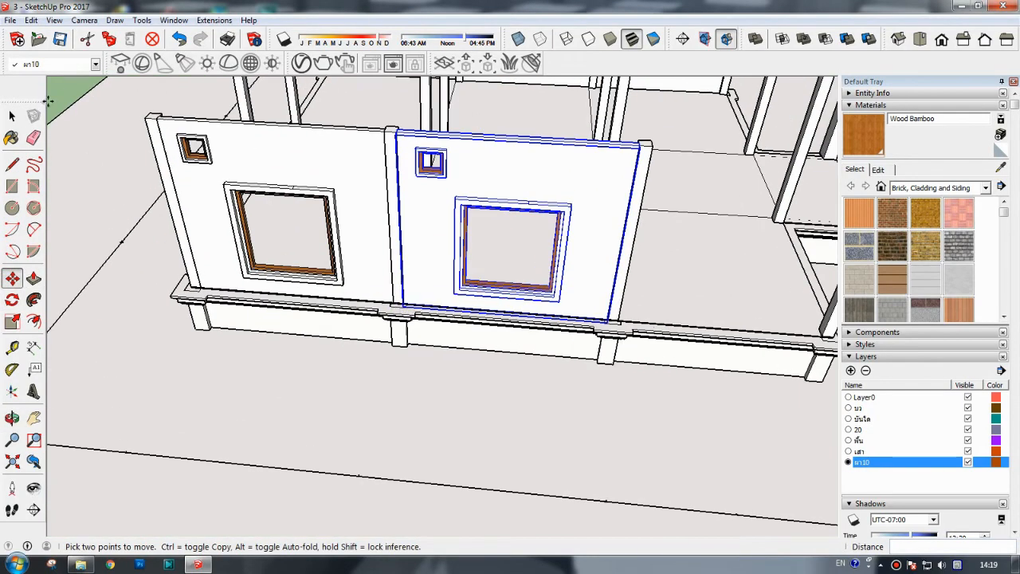
{"action": "left_click", "coordinate": [394, 303]}
{"action": "key", "text": "ctrl"}
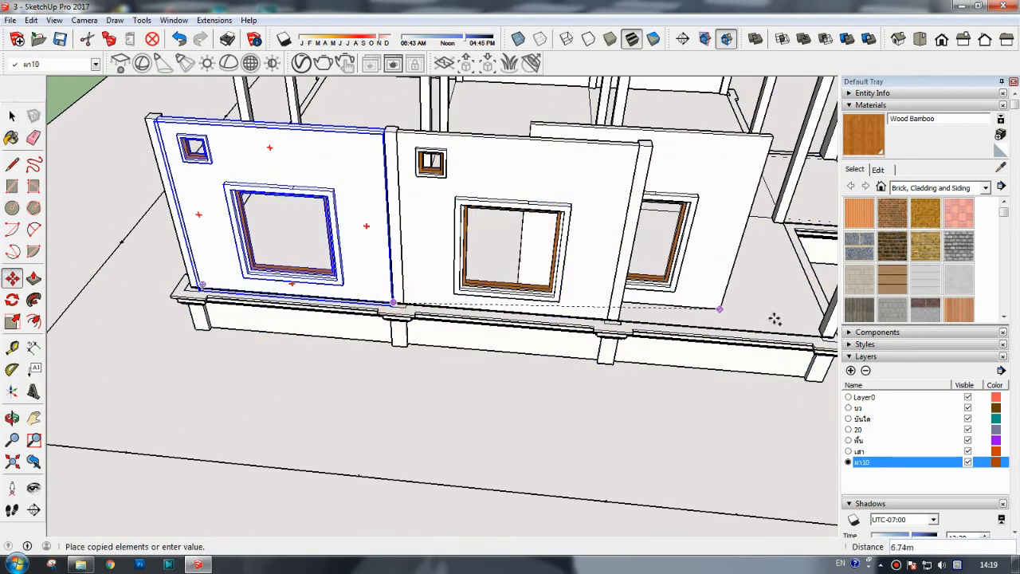
{"action": "left_click", "coordinate": [790, 335]}
- Erase the windowed wall from the end bay farthest from the entrance stairs
{"action": "left_click", "coordinate": [11, 417]}
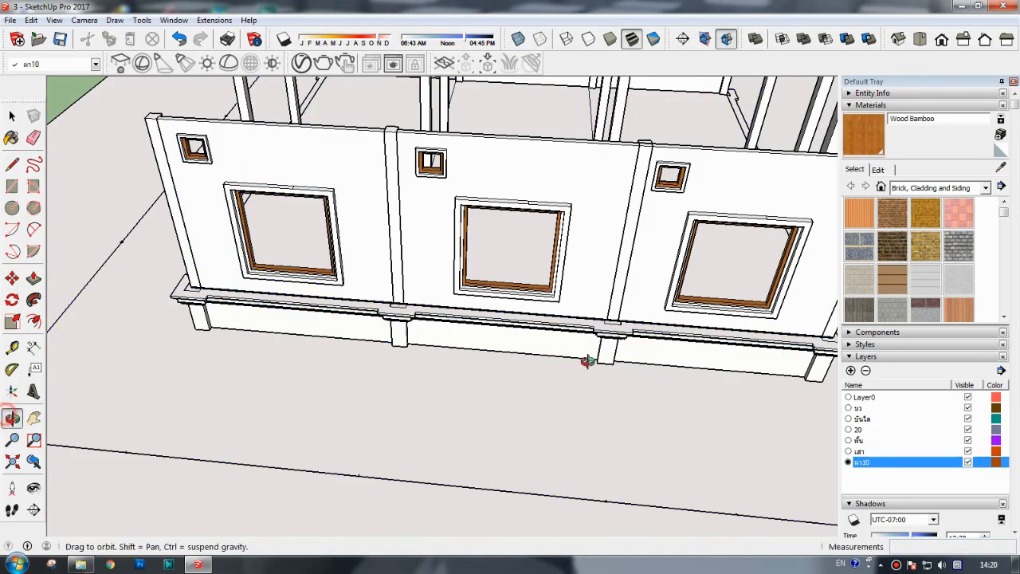
{"action": "mouse_move", "coordinate": [587, 358]}
{"action": "left_mouse_down"}
{"action": "mouse_move", "coordinate": [356, 367]}
{"action": "mouse_move", "coordinate": [485, 342]}
{"action": "mouse_move", "coordinate": [283, 383]}
{"action": "mouse_move", "coordinate": [335, 364]}
{"action": "mouse_move", "coordinate": [247, 310]}
{"action": "left_mouse_up"}
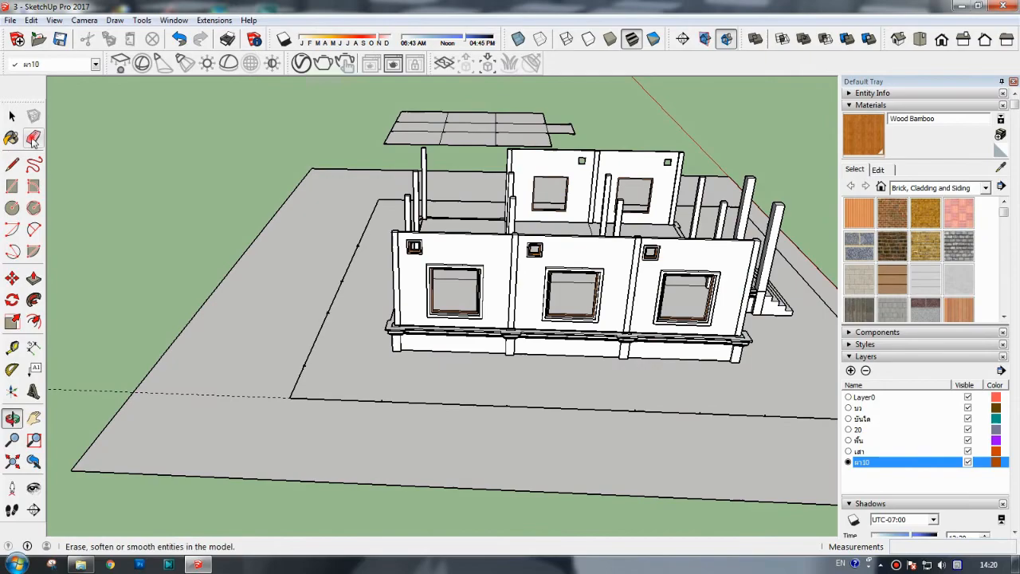
{"action": "left_click", "coordinate": [476, 237]}
- Draw a full-height rectangle between the columns of the emptied end bay and thicken it to a plain wall of about 0.11 m
{"action": "scroll", "coordinate": [466, 277], "scroll_direction": "down", "scroll_amount": 2}
{"action": "scroll", "coordinate": [342, 325], "scroll_direction": "up", "scroll_amount": 10}
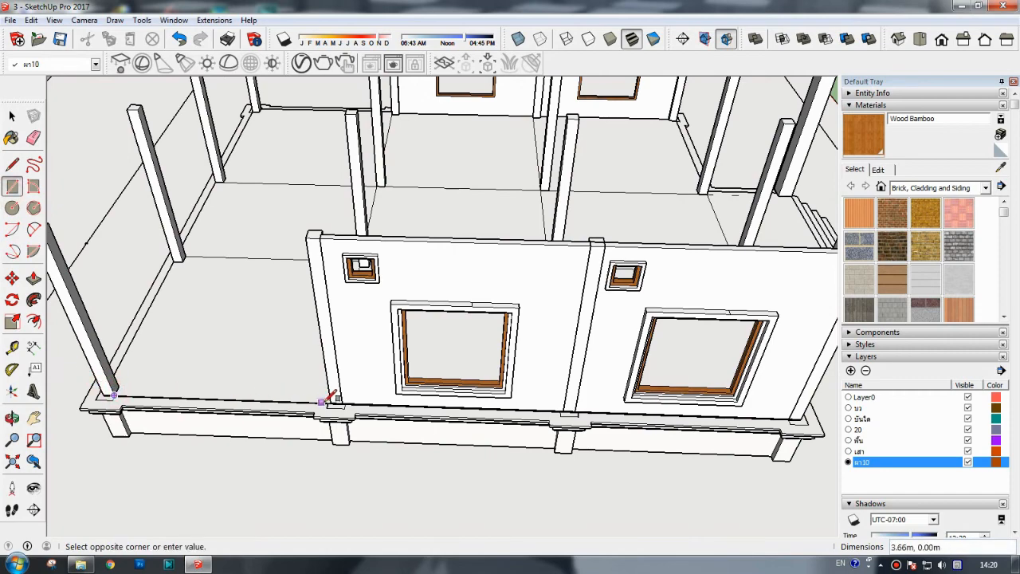
{"action": "left_click", "coordinate": [307, 241]}
{"action": "left_click", "coordinate": [34, 277]}
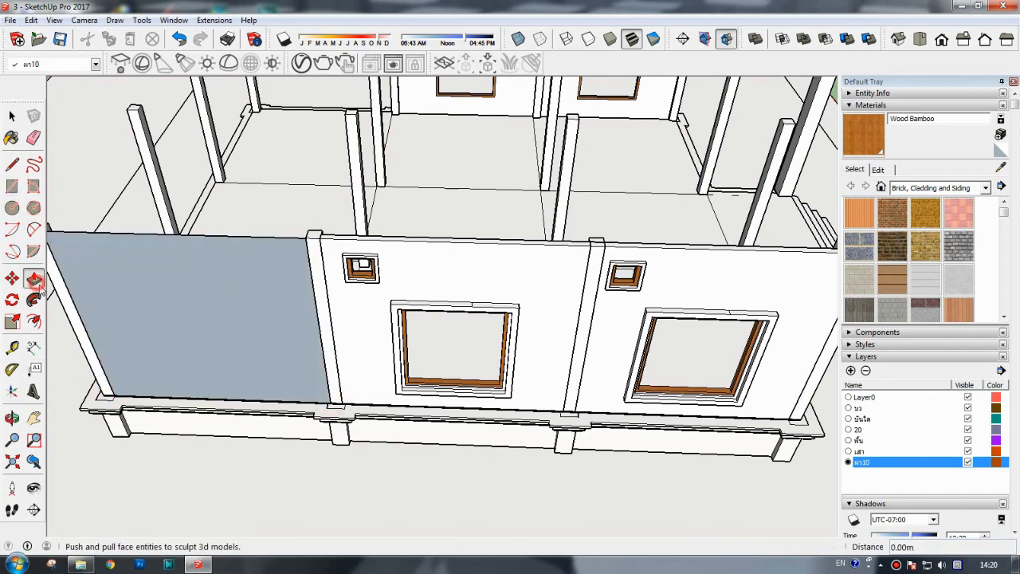
{"action": "left_click", "coordinate": [136, 314]}
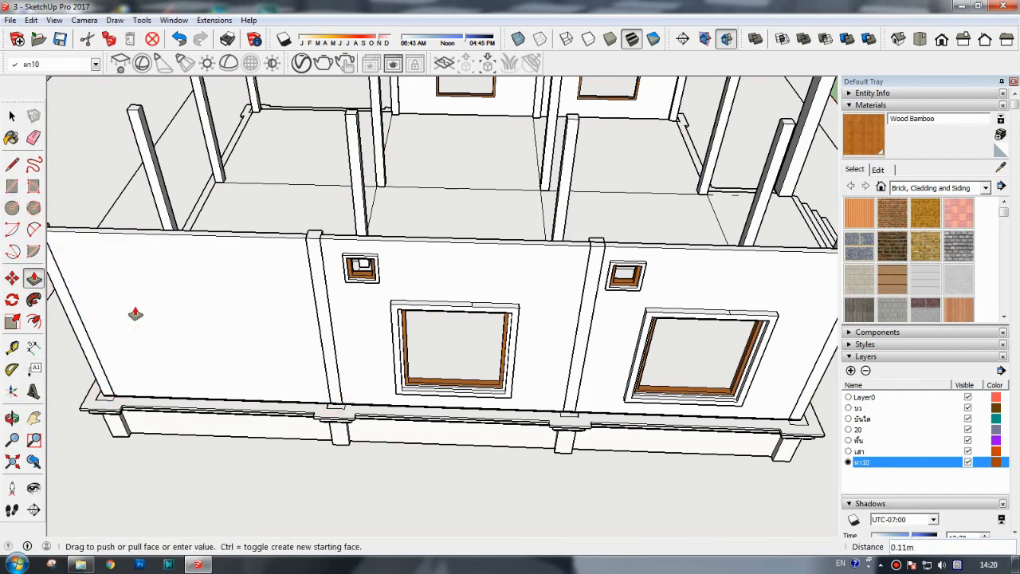
- Draw a full-height rectangle across the empty end bay on the opposite side and extrude it into a 0.10 m thick wall
{"action": "left_click", "coordinate": [12, 418]}
{"action": "left_click_drag", "start_coordinate": [137, 405], "coordinate": [408, 459]}
{"action": "key", "text": "r"}
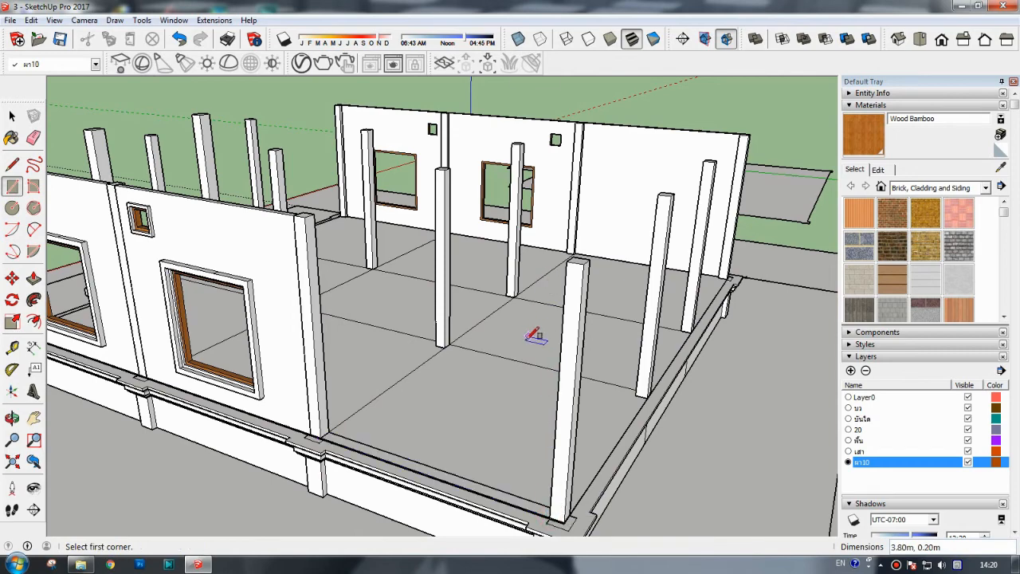
{"action": "scroll", "coordinate": [342, 426], "scroll_direction": "up", "scroll_amount": 6}
{"action": "key", "text": "h"}
{"action": "left_click_drag", "start_coordinate": [391, 417], "coordinate": [156, 304]}
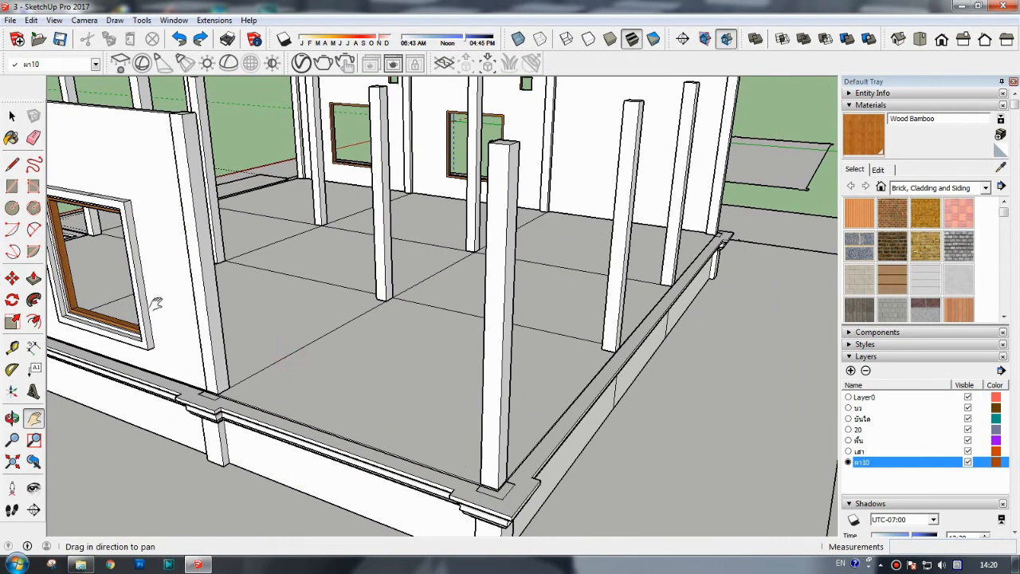
{"action": "left_click", "coordinate": [12, 186]}
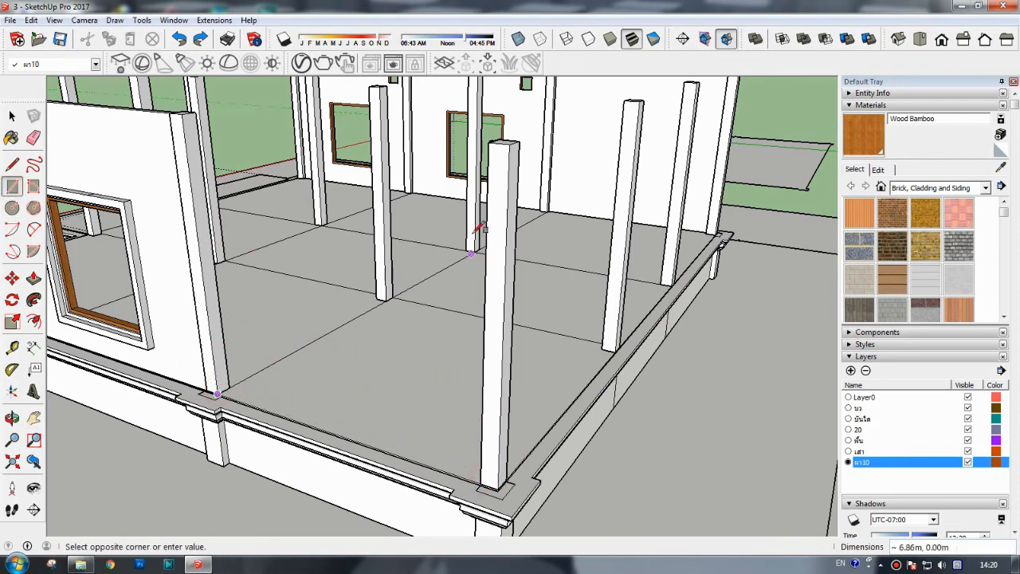
{"action": "left_click", "coordinate": [488, 141]}
{"action": "left_click", "coordinate": [33, 278]}
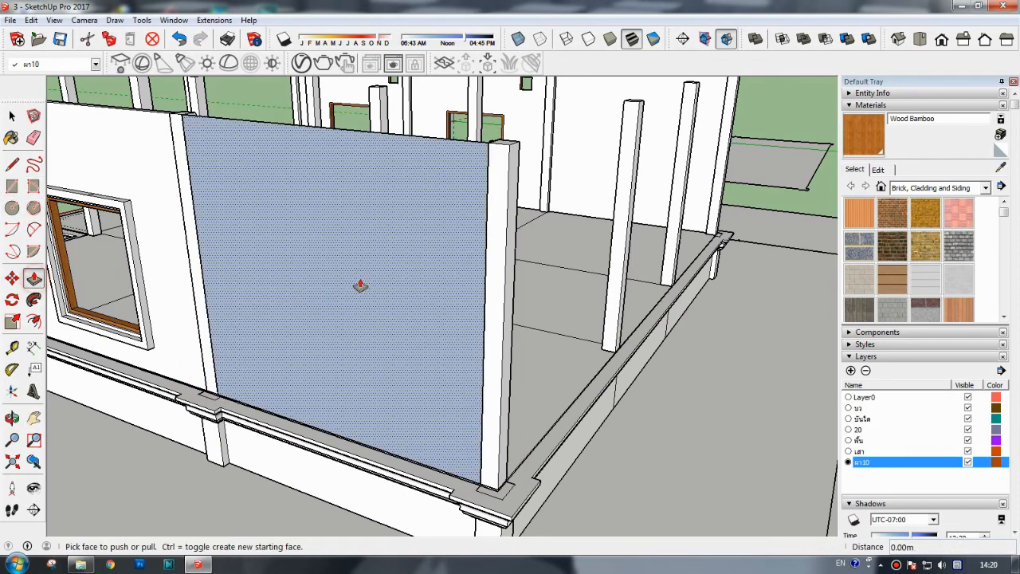
{"action": "left_click", "coordinate": [372, 278]}
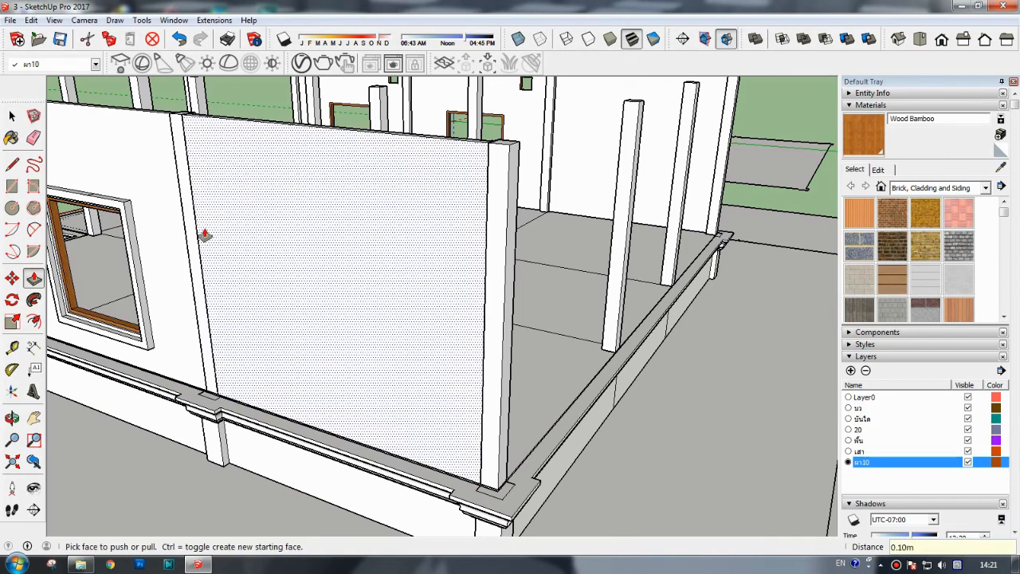
- Group the faces and edges of the newly extruded plain wall
{"action": "left_click", "coordinate": [12, 116]}
{"action": "left_click", "coordinate": [312, 229]}
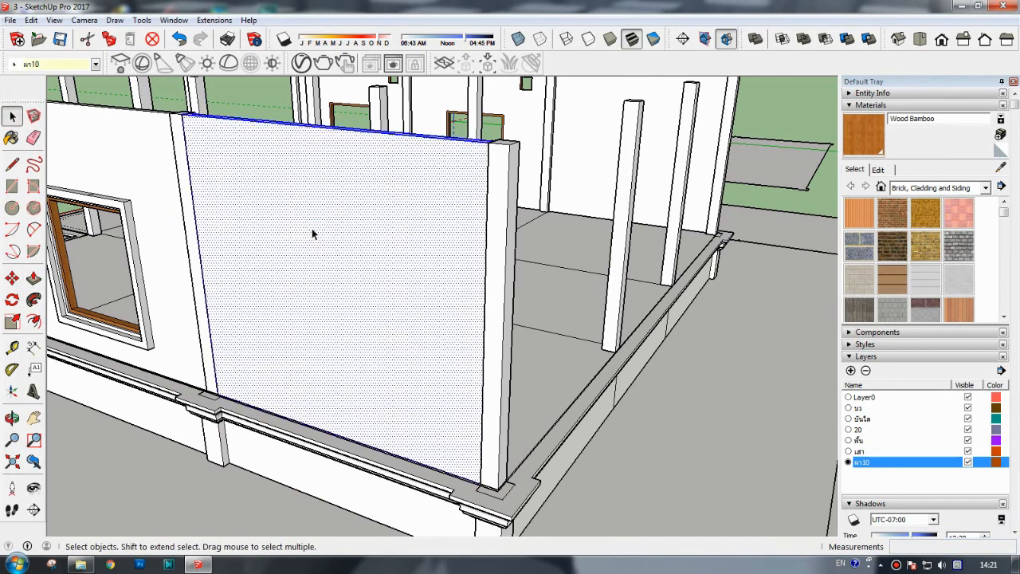
{"action": "right_click", "coordinate": [312, 228]}
{"action": "left_click", "coordinate": [351, 336]}
- Explode the plain wall's group and clear the selection
{"action": "middle_click_drag", "start_coordinate": [356, 328], "coordinate": [628, 383]}
{"action": "right_click", "coordinate": [532, 233]}
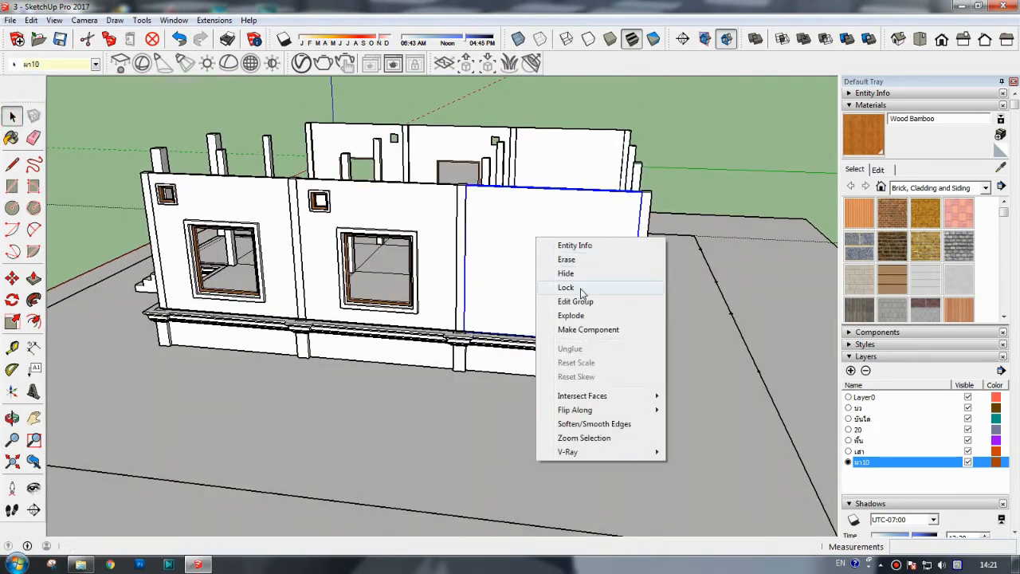
{"action": "left_click", "coordinate": [569, 314]}
{"action": "left_click", "coordinate": [734, 143]}
- In the standard right view, outline a doorway with lines on the plain wall, rising from its base near the inner column
{"action": "scroll", "coordinate": [641, 284], "scroll_direction": "up", "scroll_amount": 2}
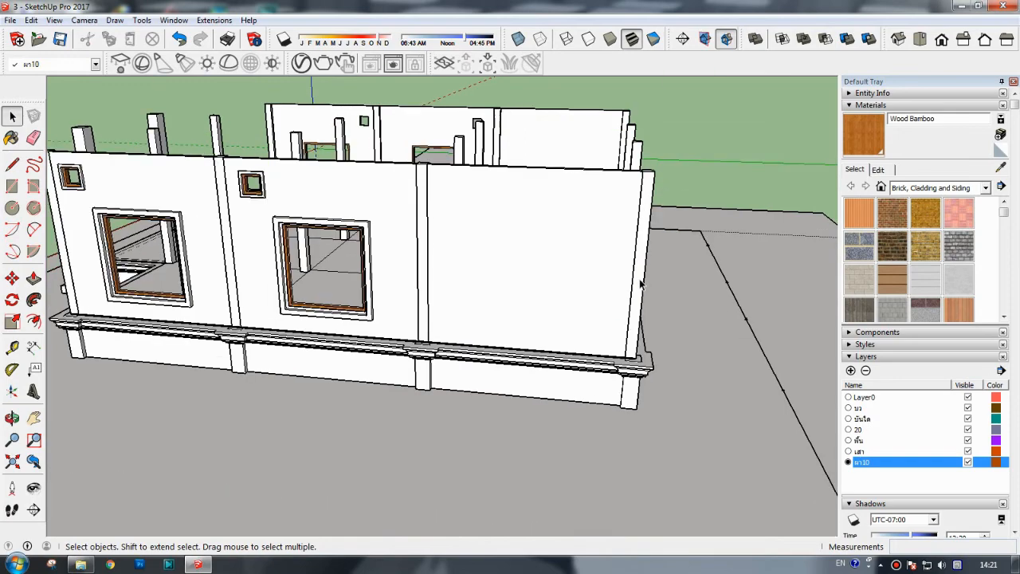
{"action": "left_click", "coordinate": [12, 418]}
{"action": "left_click_drag", "start_coordinate": [319, 478], "coordinate": [550, 326]}
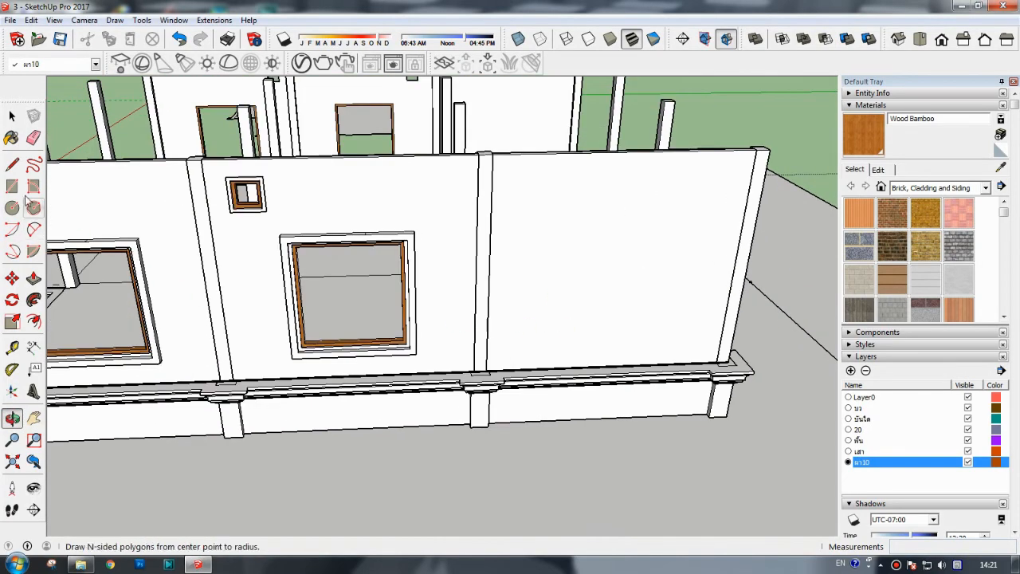
{"action": "scroll", "coordinate": [519, 371], "scroll_direction": "up", "scroll_amount": 4}
{"action": "left_click", "coordinate": [1007, 42]}
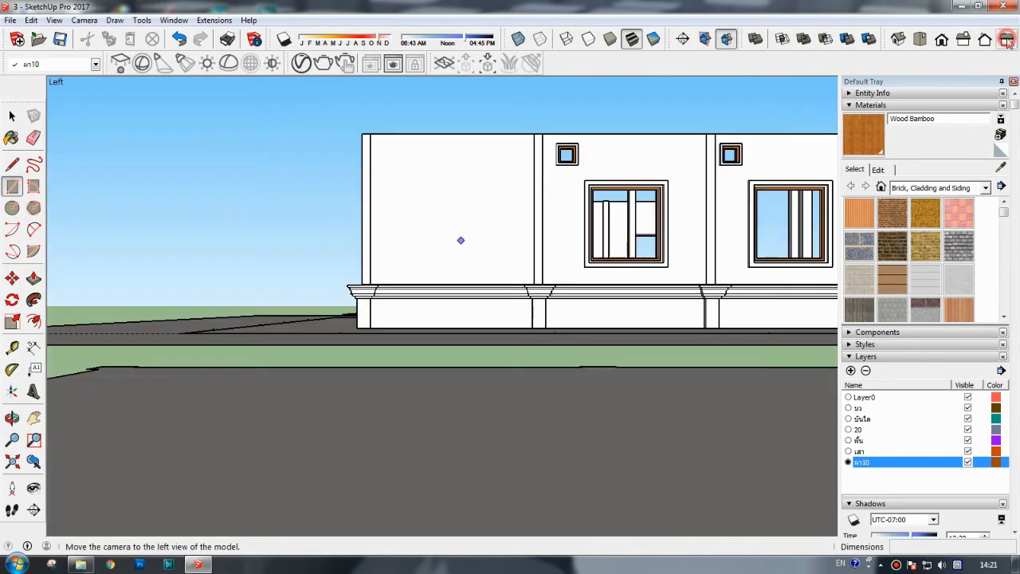
{"action": "scroll", "coordinate": [483, 256], "scroll_direction": "down", "scroll_amount": 1}
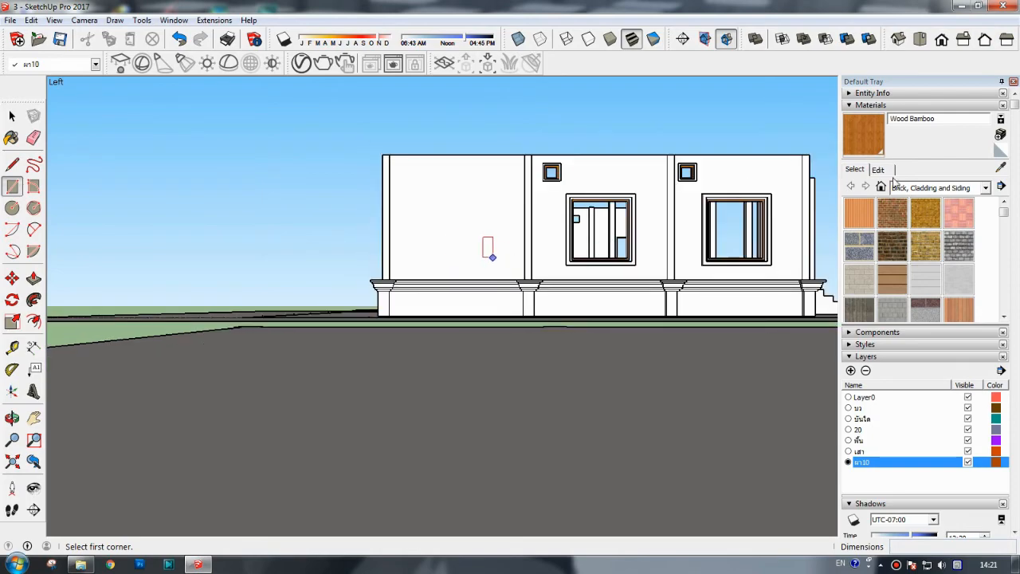
{"action": "left_click", "coordinate": [967, 41]}
{"action": "scroll", "coordinate": [292, 369], "scroll_direction": "up", "scroll_amount": 3}
{"action": "scroll", "coordinate": [580, 338], "scroll_direction": "up", "scroll_amount": 4}
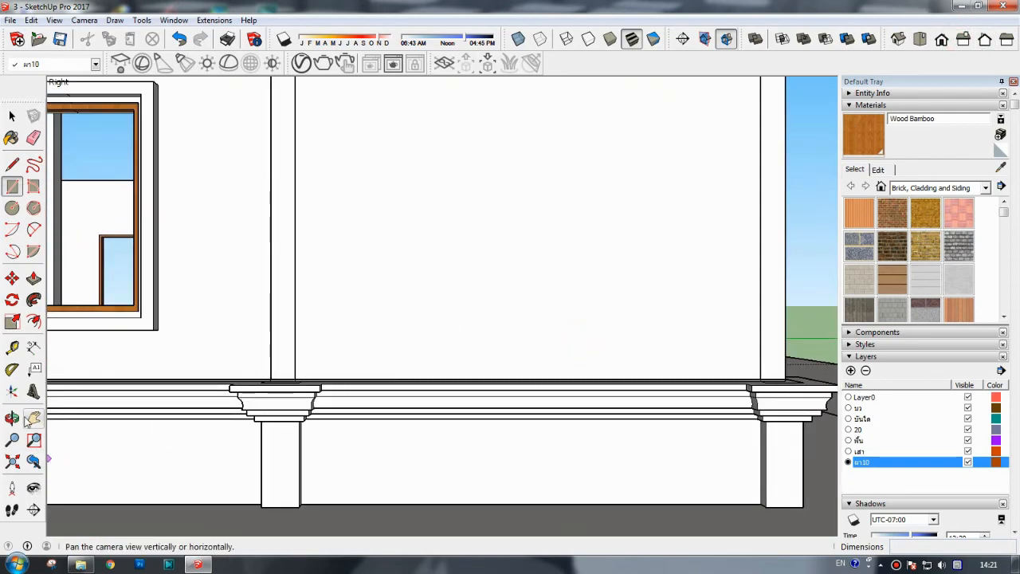
{"action": "left_click", "coordinate": [32, 417]}
{"action": "left_click_drag", "start_coordinate": [389, 310], "coordinate": [379, 418]}
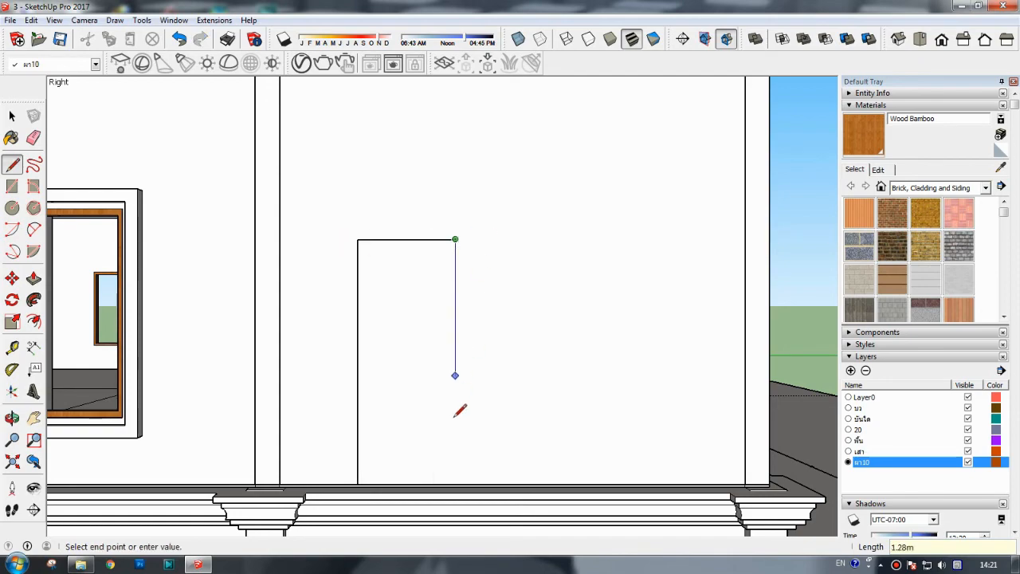
- Offset the doorway outline outwards by 0.05 m to form the door frame
{"action": "left_click", "coordinate": [32, 320]}
{"action": "left_click", "coordinate": [357, 383]}
{"action": "type", "text": "0.05"}
{"action": "key", "text": "Return"}
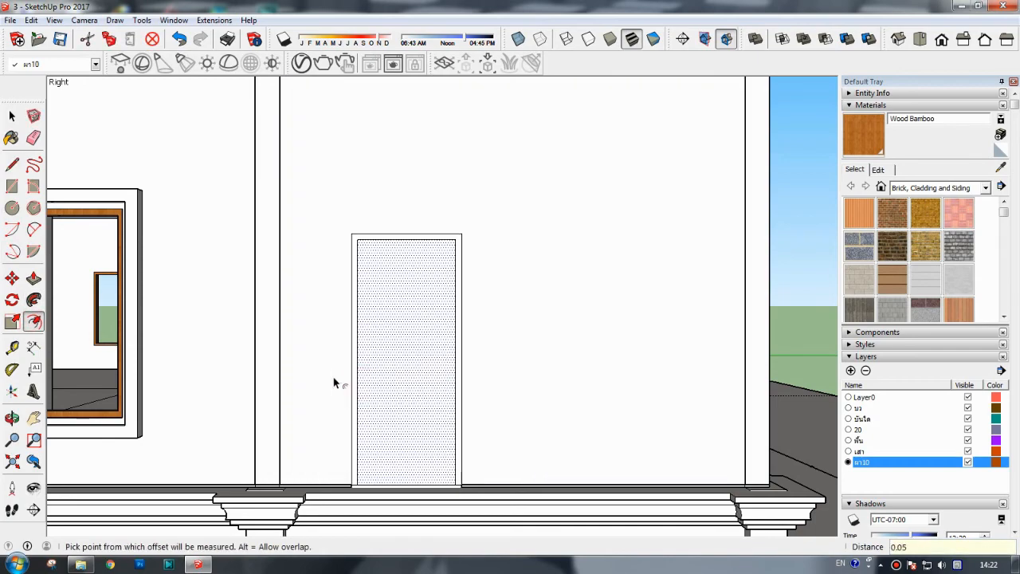
- Paint the door panel and its frame with Wood Bamboo, and offset a trim outline around the frame
{"action": "left_click", "coordinate": [871, 125]}
{"action": "left_click", "coordinate": [417, 275]}
{"action": "left_click", "coordinate": [434, 237]}
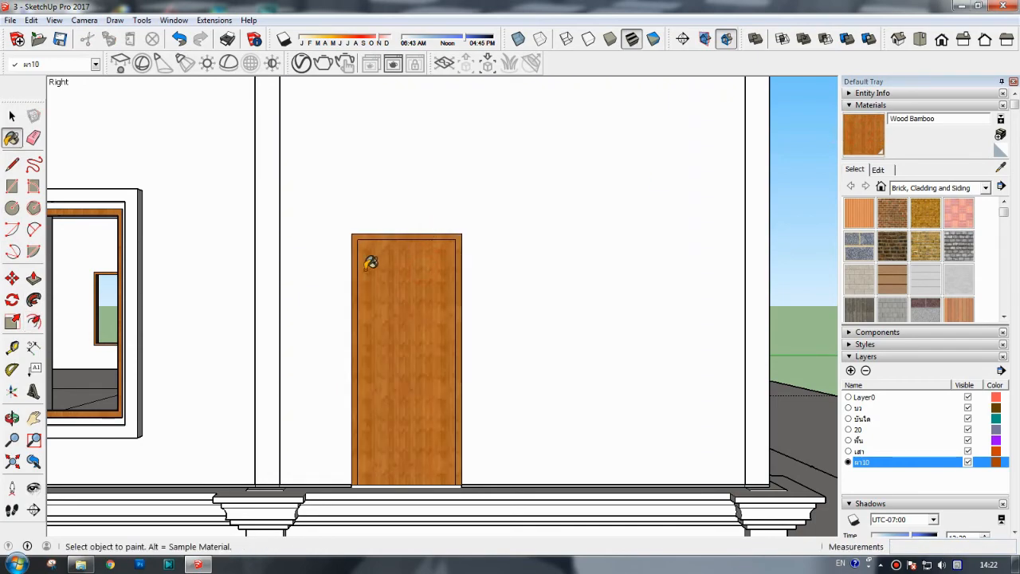
{"action": "left_click", "coordinate": [33, 320]}
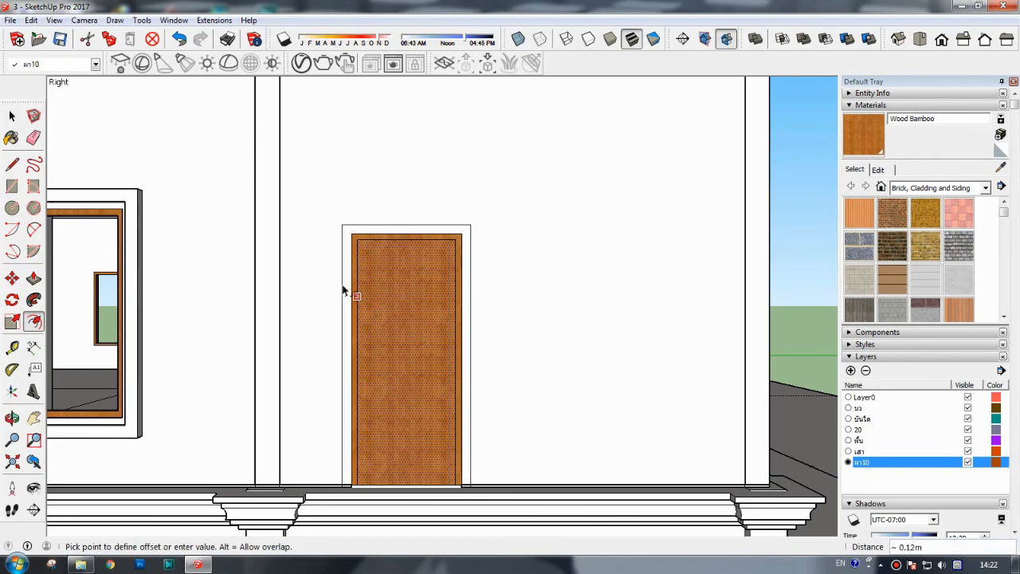
- Push the door panel 0.10 m through the wall to cut the door opening
{"action": "left_click", "coordinate": [12, 418]}
{"action": "left_click_drag", "start_coordinate": [550, 391], "coordinate": [227, 337]}
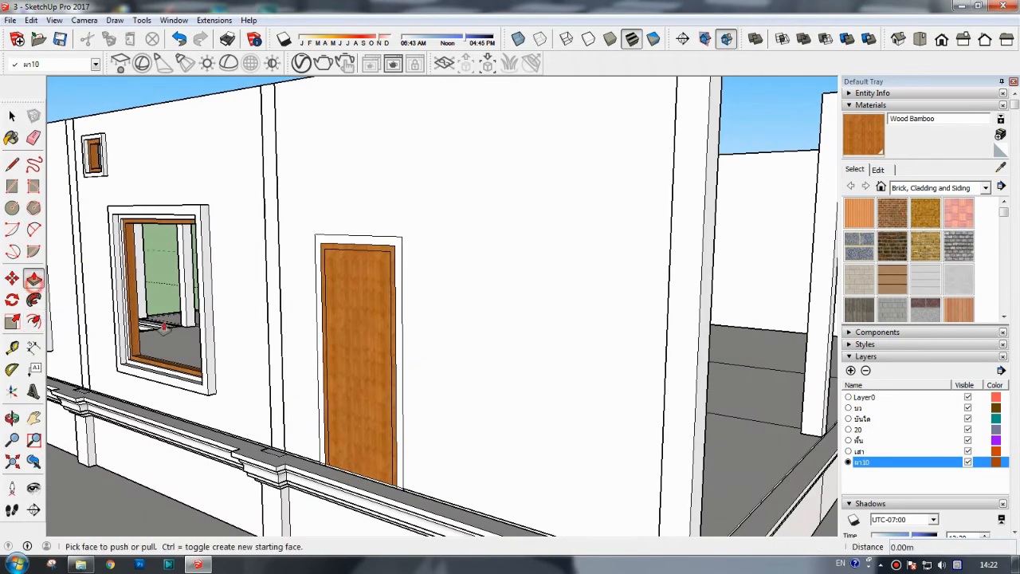
{"action": "scroll", "coordinate": [322, 325], "scroll_direction": "up", "scroll_amount": 2}
{"action": "left_click", "coordinate": [383, 353]}
{"action": "left_click", "coordinate": [387, 354]}
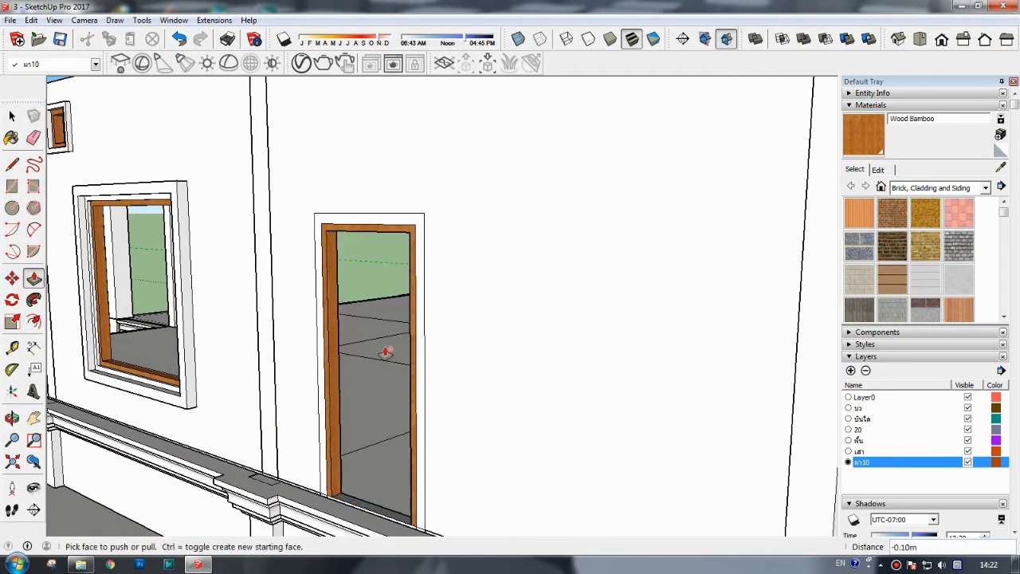
- Pull the trim around the door frame 0.06 m out from the wall
{"action": "left_click", "coordinate": [369, 222]}
{"action": "left_click", "coordinate": [369, 231]}
{"action": "scroll", "coordinate": [382, 253], "scroll_direction": "down", "scroll_amount": 4}
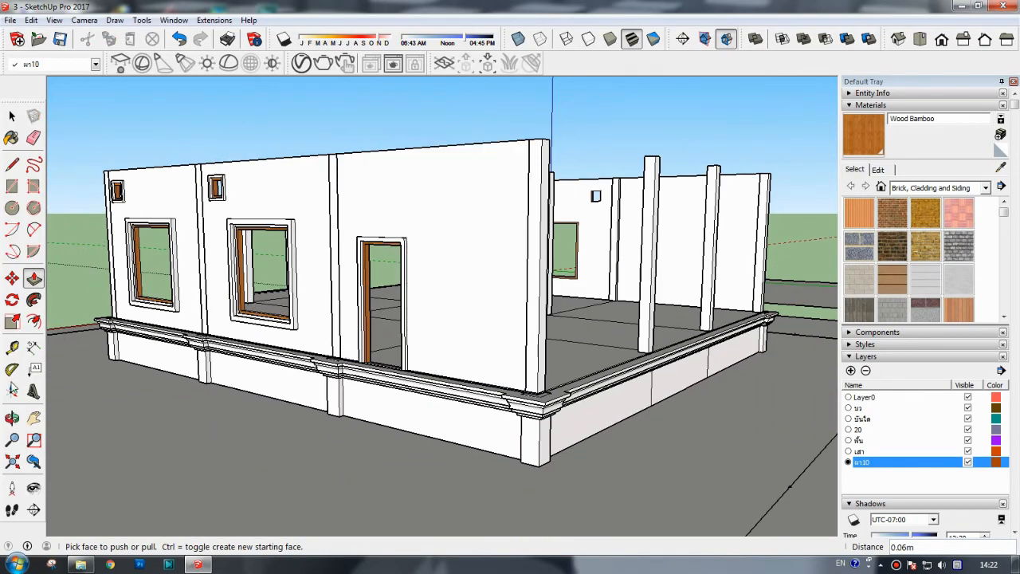
- In the standard left view, draw a horizontal rectangle about 0.61 m high across the upper part of the opposite plain wall
{"action": "middle_click_drag", "start_coordinate": [362, 395], "coordinate": [349, 468]}
{"action": "scroll", "coordinate": [401, 462], "scroll_direction": "up", "scroll_amount": 2}
{"action": "left_click_drag", "start_coordinate": [452, 390], "coordinate": [165, 383]}
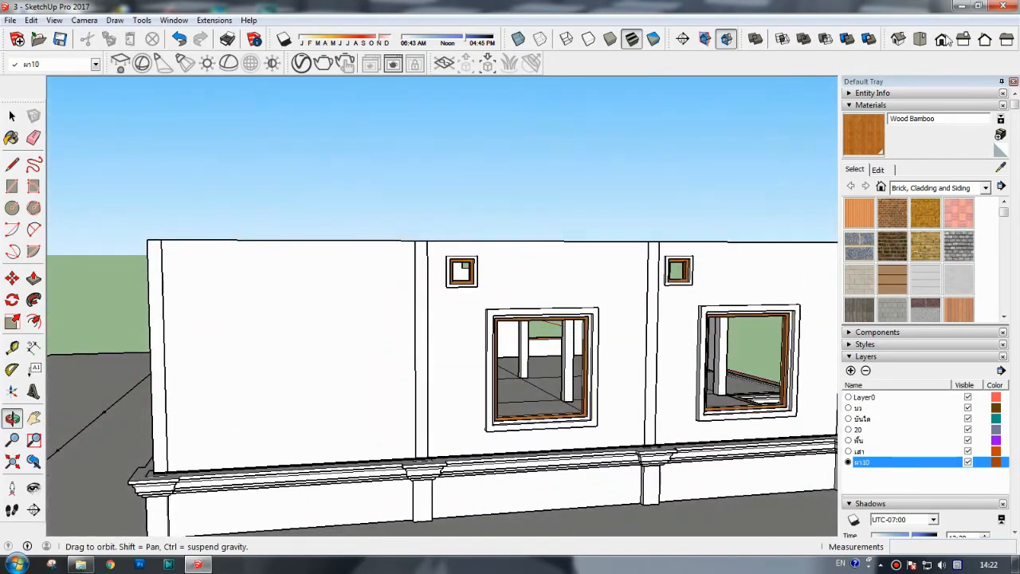
{"action": "left_click", "coordinate": [1006, 39]}
{"action": "left_click", "coordinate": [34, 419]}
{"action": "left_click_drag", "start_coordinate": [257, 284], "coordinate": [271, 333]}
{"action": "scroll", "coordinate": [267, 326], "scroll_direction": "up", "scroll_amount": 3}
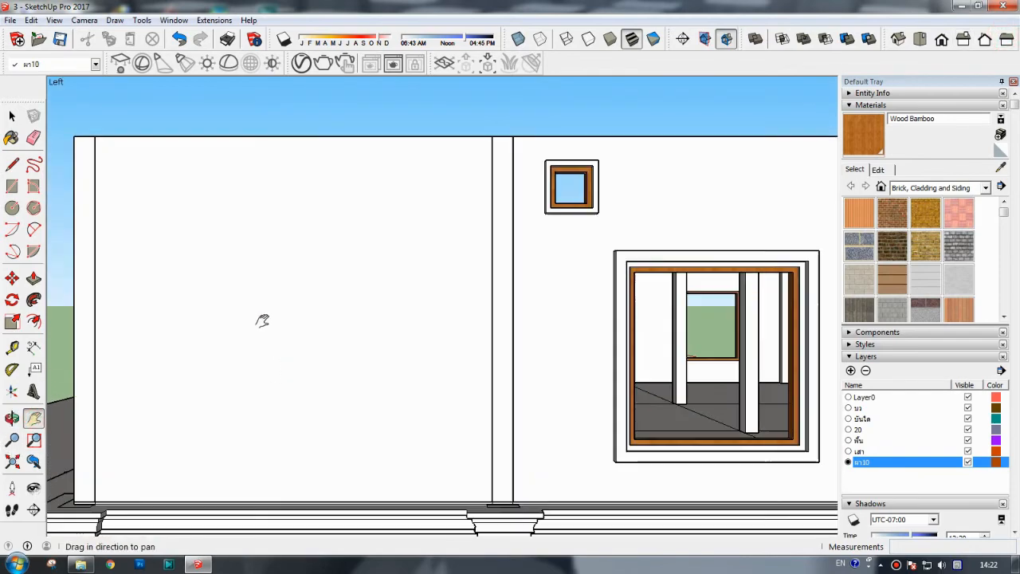
{"action": "left_click", "coordinate": [11, 186]}
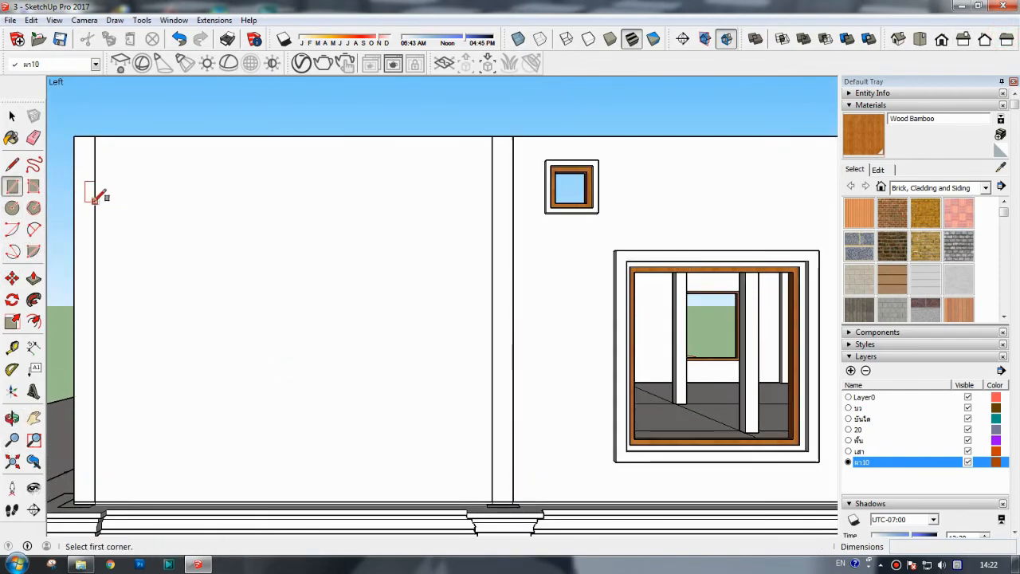
{"action": "left_click", "coordinate": [95, 212]}
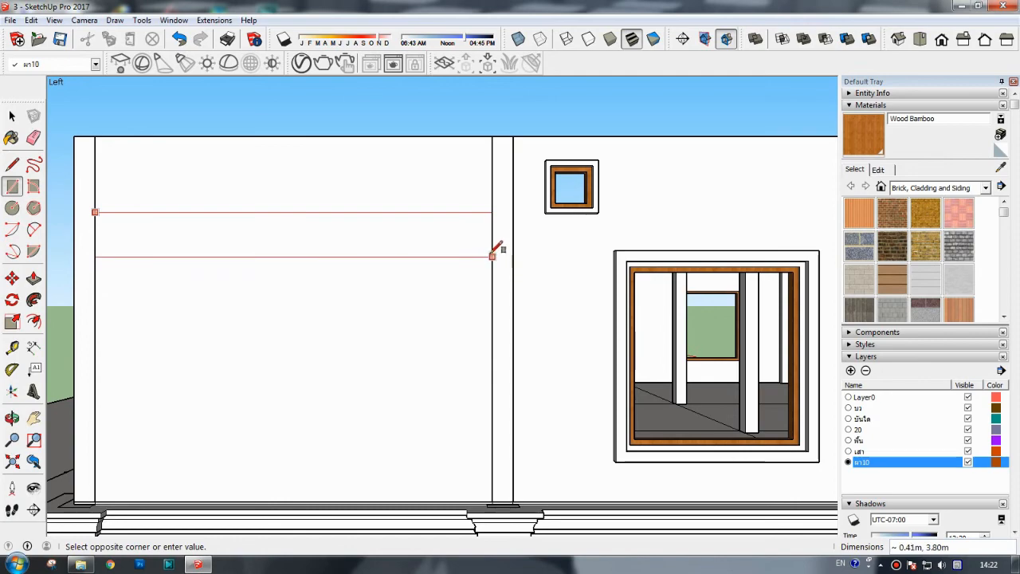
{"action": "left_click", "coordinate": [486, 276]}
- Divide the rectangle with a horizontal midline, a vertical centre line and further vertical lines marking the sides of two windows
{"action": "key", "text": "l"}
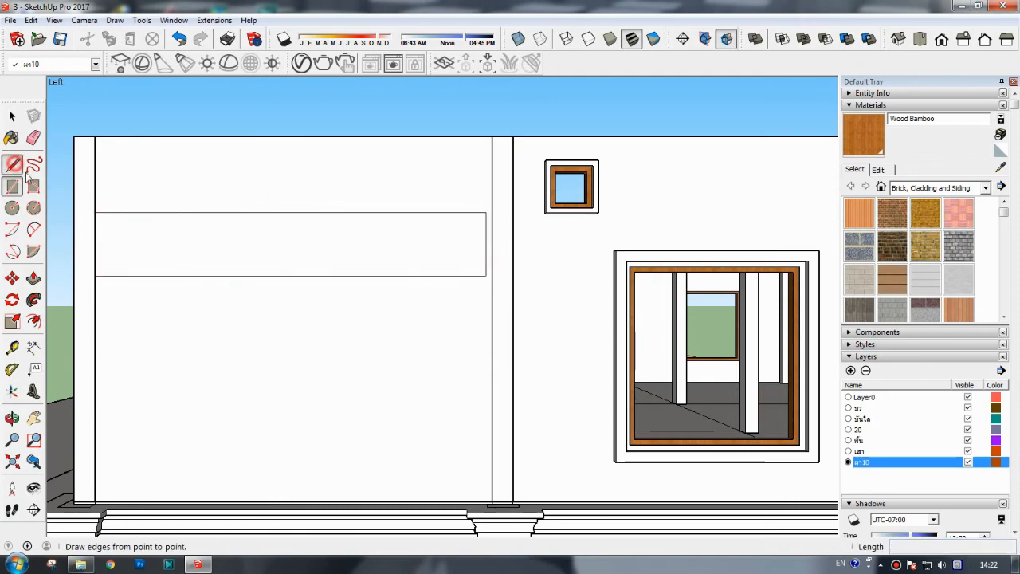
{"action": "left_click", "coordinate": [95, 244]}
{"action": "left_click", "coordinate": [483, 243]}
{"action": "left_click", "coordinate": [290, 212]}
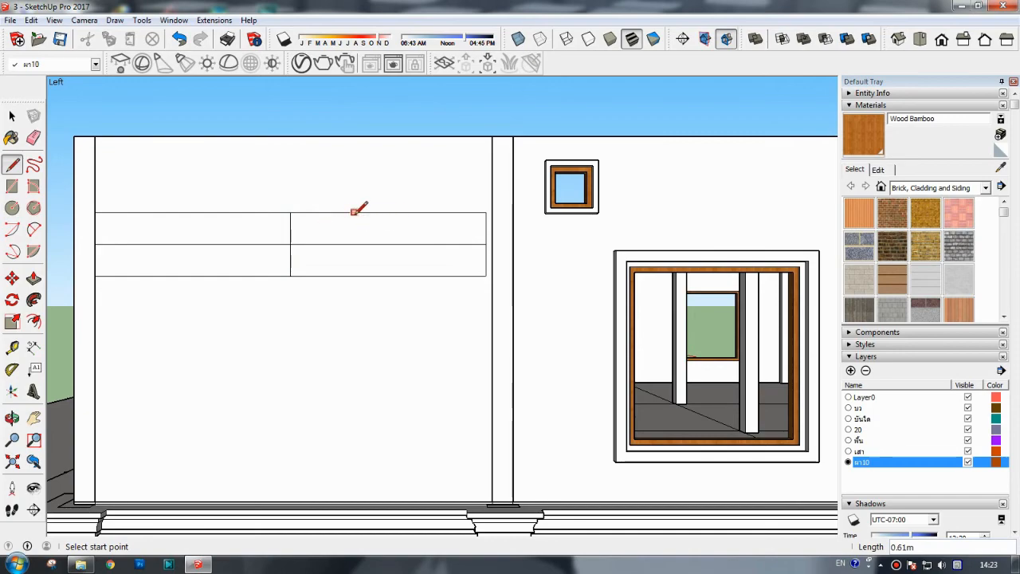
{"action": "left_click", "coordinate": [322, 212]}
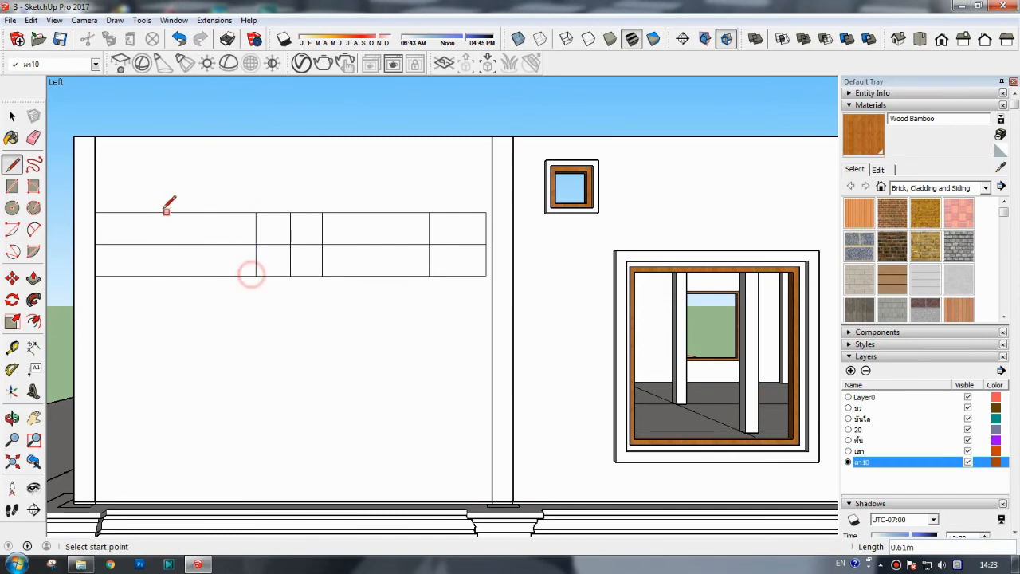
{"action": "left_click", "coordinate": [139, 276]}
- Erase the surplus lines beside and between the two windows, keeping only two rectangles with their horizontal midlines
{"action": "left_click", "coordinate": [34, 139]}
{"action": "left_click_drag", "start_coordinate": [115, 207], "coordinate": [117, 303]}
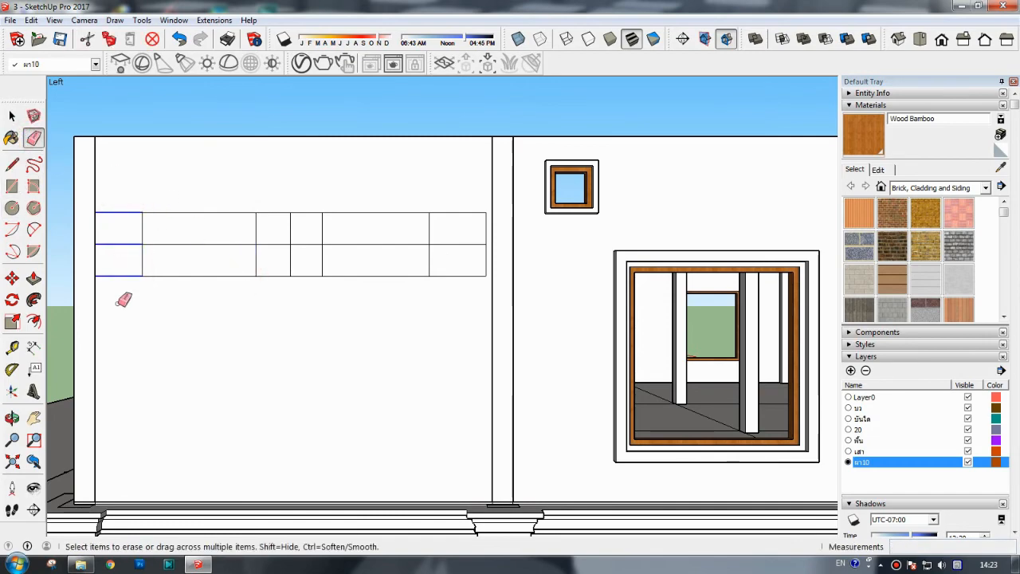
{"action": "mouse_move", "coordinate": [270, 206]}
{"action": "left_mouse_down"}
{"action": "mouse_move", "coordinate": [275, 287]}
{"action": "mouse_move", "coordinate": [304, 287]}
{"action": "mouse_move", "coordinate": [302, 275]}
{"action": "left_mouse_up"}
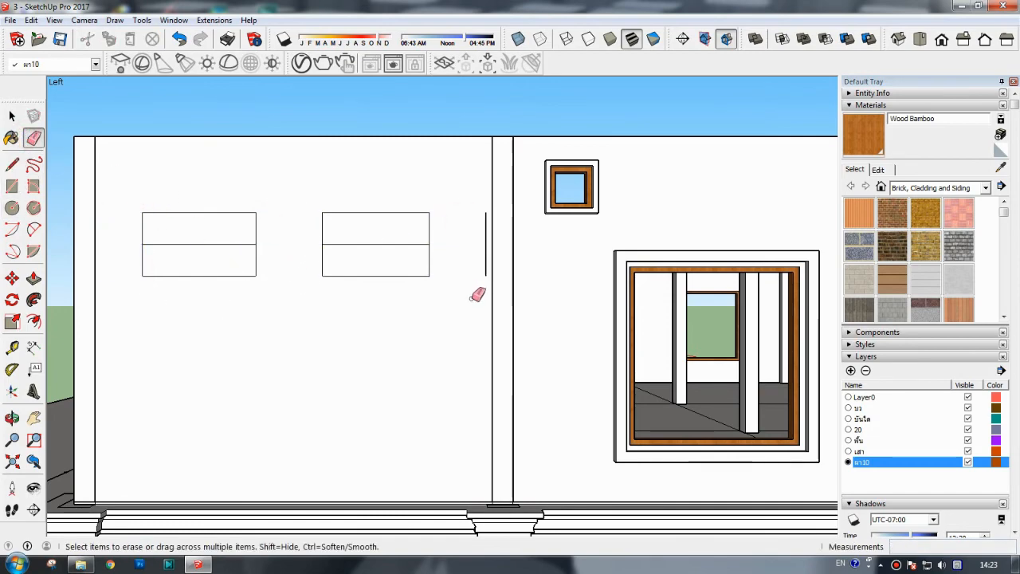
{"action": "left_click_drag", "start_coordinate": [487, 263], "coordinate": [486, 270]}
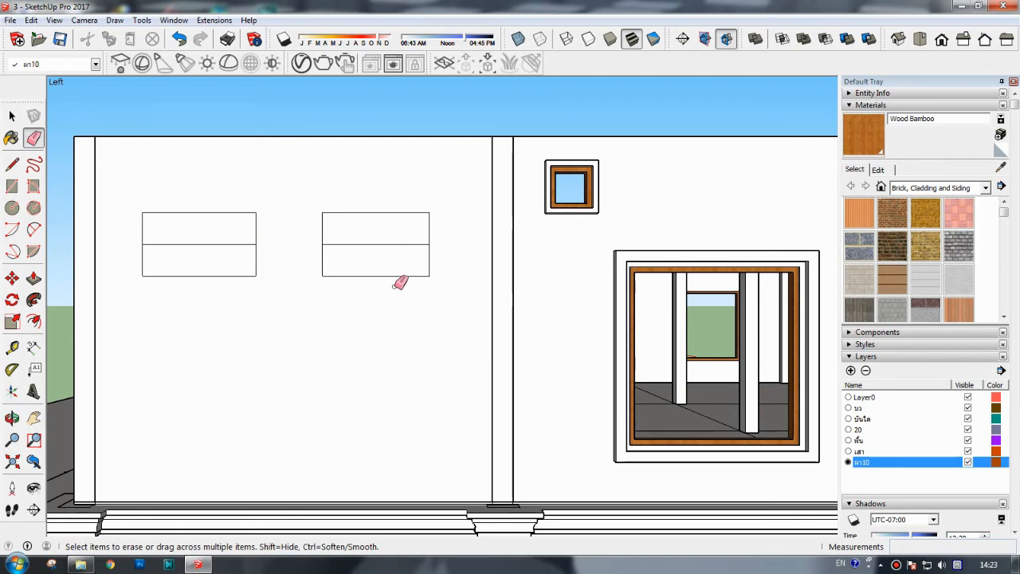
- Divide both window rectangles into four equal columns with vertical lines at the midpoints
{"action": "left_click", "coordinate": [12, 164]}
{"action": "left_click", "coordinate": [199, 213]}
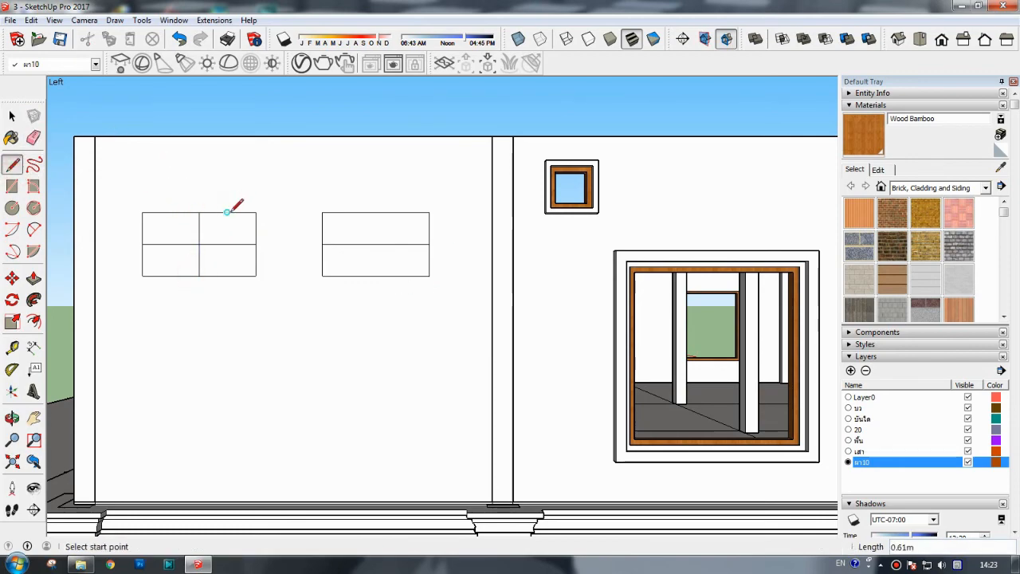
{"action": "left_click", "coordinate": [171, 275]}
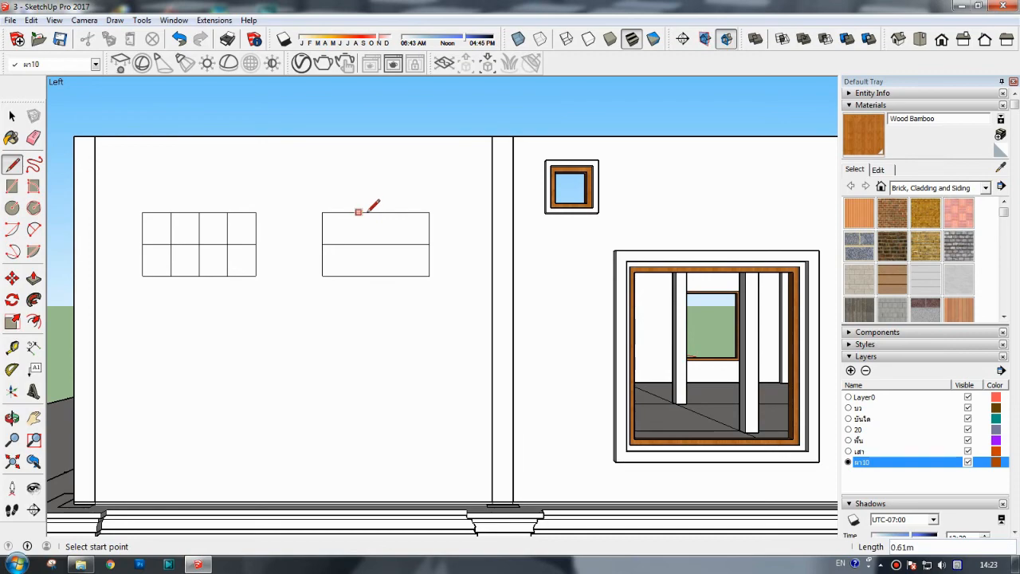
{"action": "left_click", "coordinate": [349, 213]}
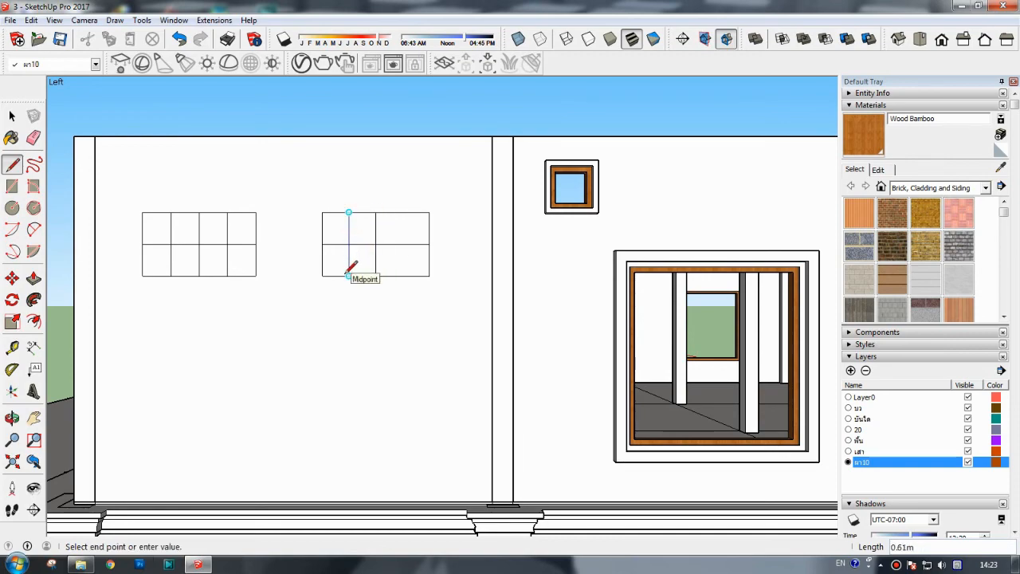
{"action": "left_click", "coordinate": [348, 276]}
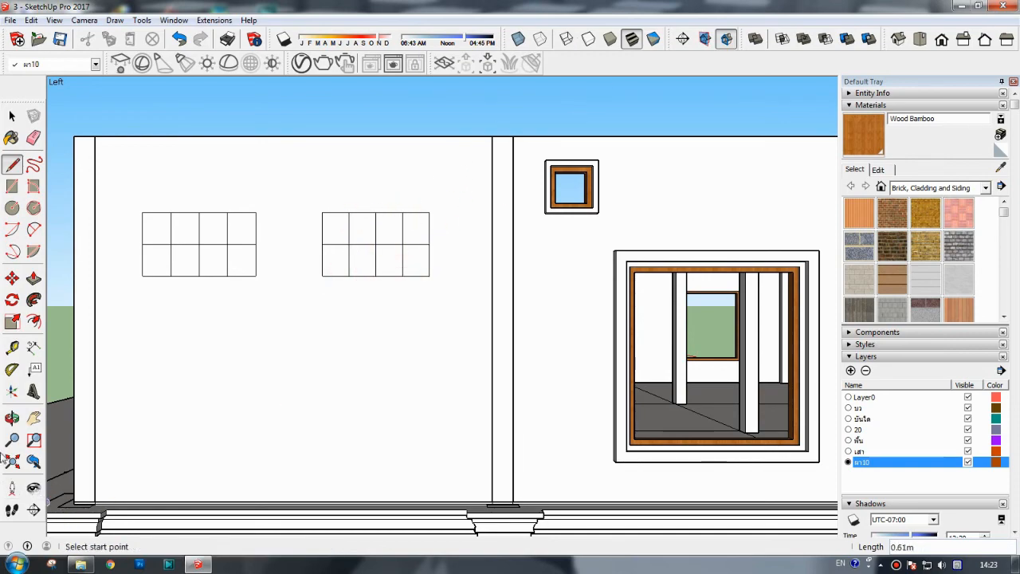
- Try to push the upper-left cell of the left window 0.03 m into the wall
{"action": "left_click", "coordinate": [12, 418]}
{"action": "left_click_drag", "start_coordinate": [415, 355], "coordinate": [306, 378]}
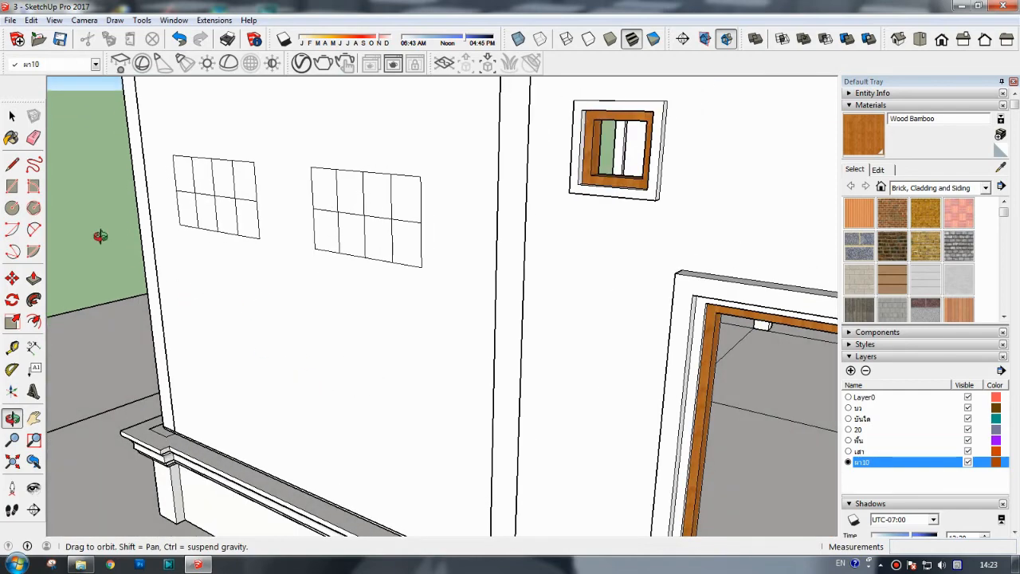
{"action": "left_click_drag", "start_coordinate": [84, 330], "coordinate": [84, 359]}
{"action": "key", "text": "p"}
{"action": "left_click_drag", "start_coordinate": [187, 191], "coordinate": [199, 180]}
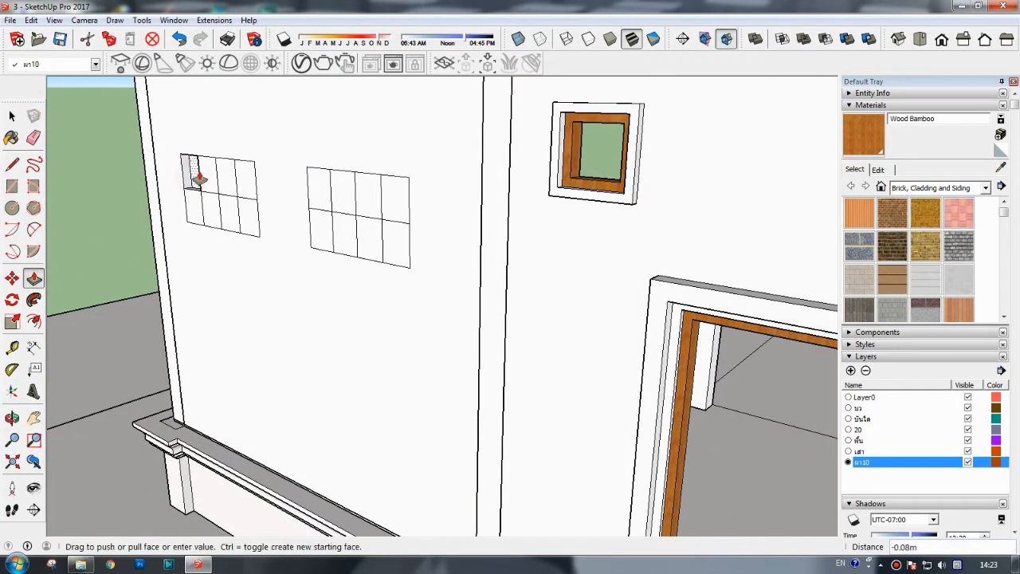
{"action": "left_click", "coordinate": [201, 188]}
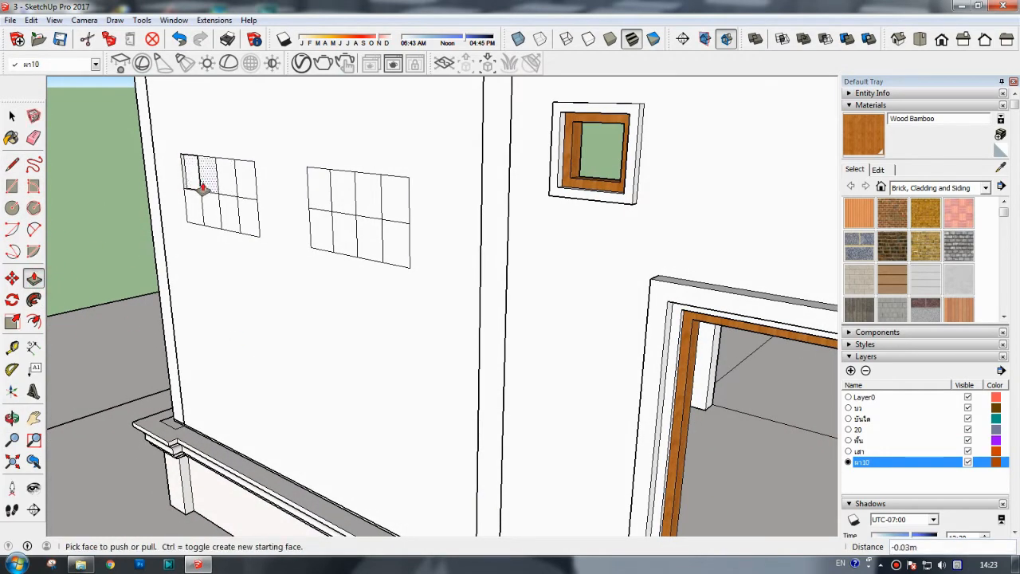
{"action": "key", "text": "ctrl+z"}
- Erase all the grid lines inside both window rectangles, keeping only their outlines
{"action": "left_click", "coordinate": [12, 417]}
{"action": "left_click_drag", "start_coordinate": [194, 364], "coordinate": [318, 376]}
{"action": "left_click", "coordinate": [34, 137]}
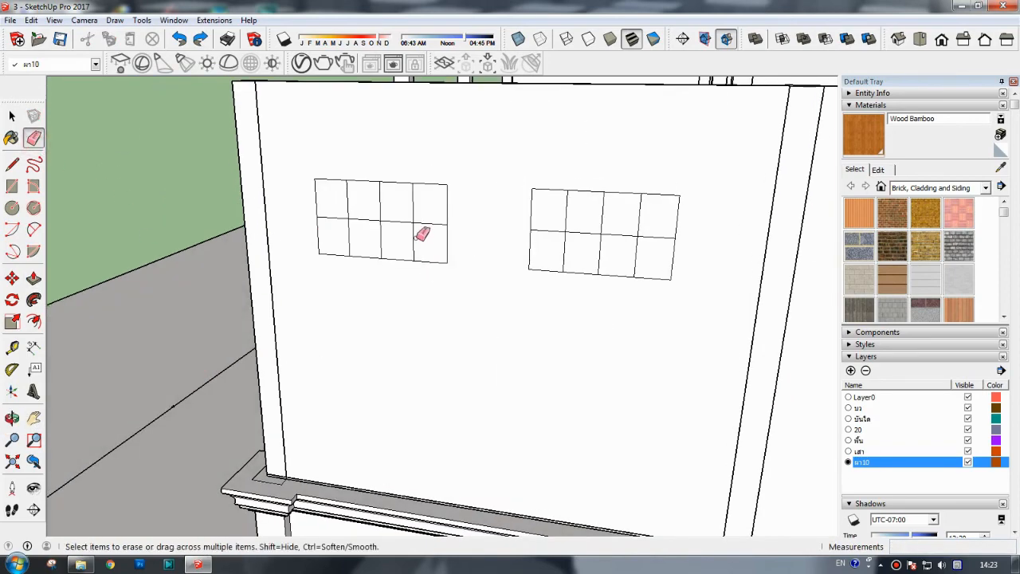
{"action": "mouse_move", "coordinate": [419, 230]}
{"action": "left_mouse_down"}
{"action": "mouse_move", "coordinate": [337, 210]}
{"action": "mouse_move", "coordinate": [378, 218]}
{"action": "left_mouse_up"}
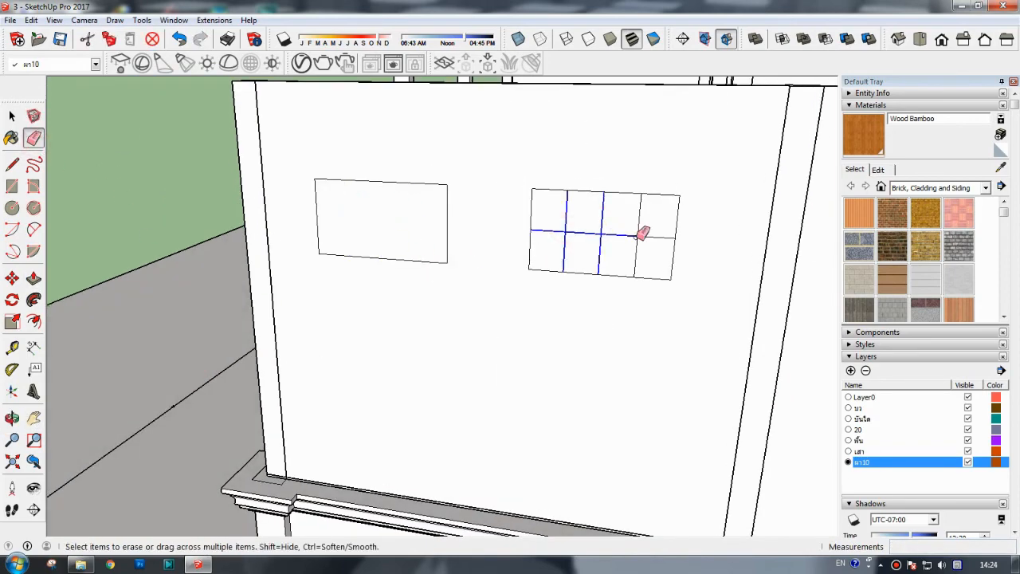
{"action": "left_click_drag", "start_coordinate": [643, 232], "coordinate": [643, 233]}
- Offset both window outlines outward by about 0.04 m to form the frame borders
{"action": "left_click", "coordinate": [33, 321]}
{"action": "left_click", "coordinate": [319, 231]}
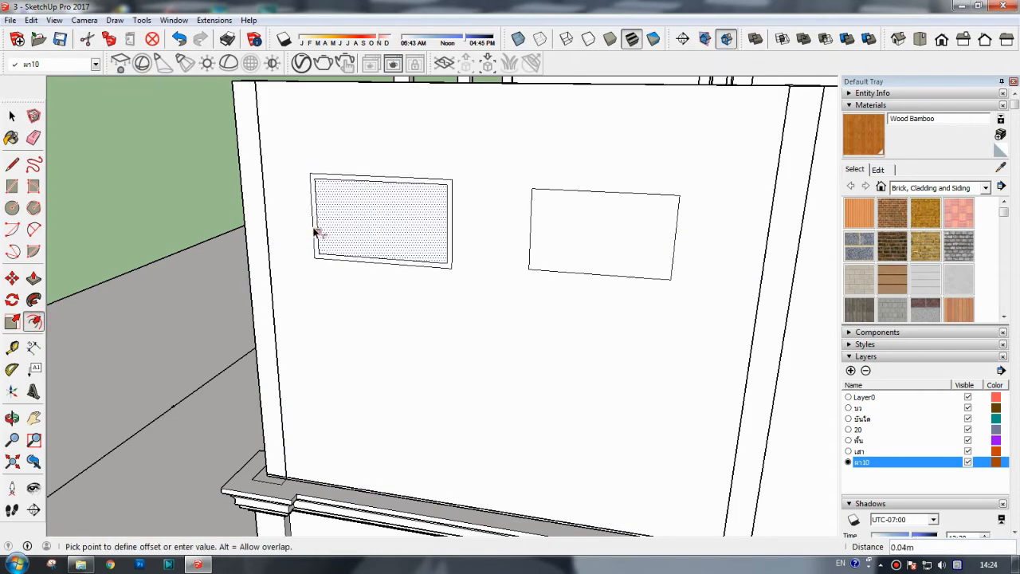
{"action": "left_click", "coordinate": [317, 231]}
{"action": "left_click", "coordinate": [529, 233]}
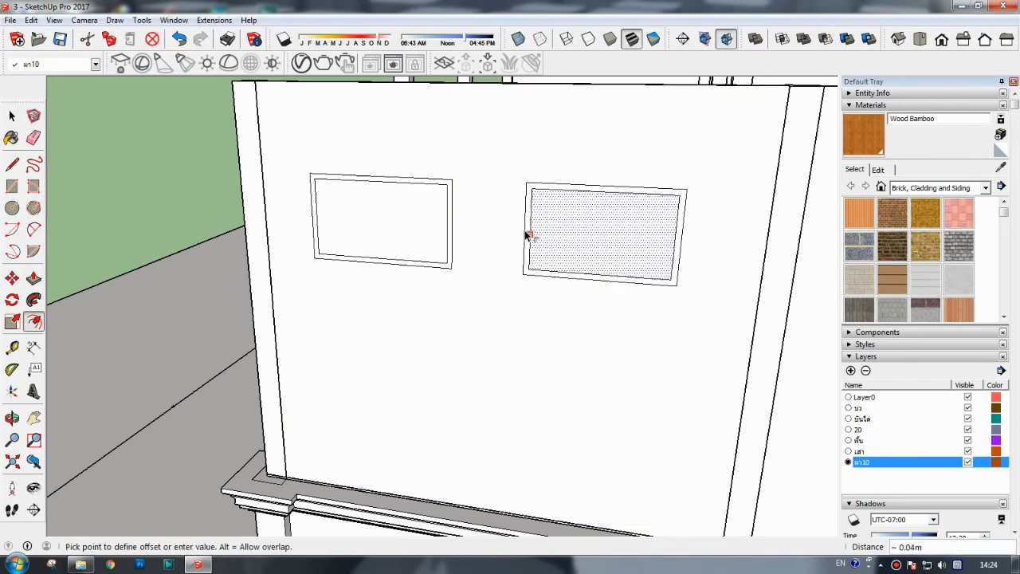
{"action": "left_click", "coordinate": [526, 234]}
- Try to pull the left window's frame border 0.01 m out from the wall
{"action": "left_click", "coordinate": [12, 417]}
{"action": "left_click_drag", "start_coordinate": [442, 380], "coordinate": [364, 380]}
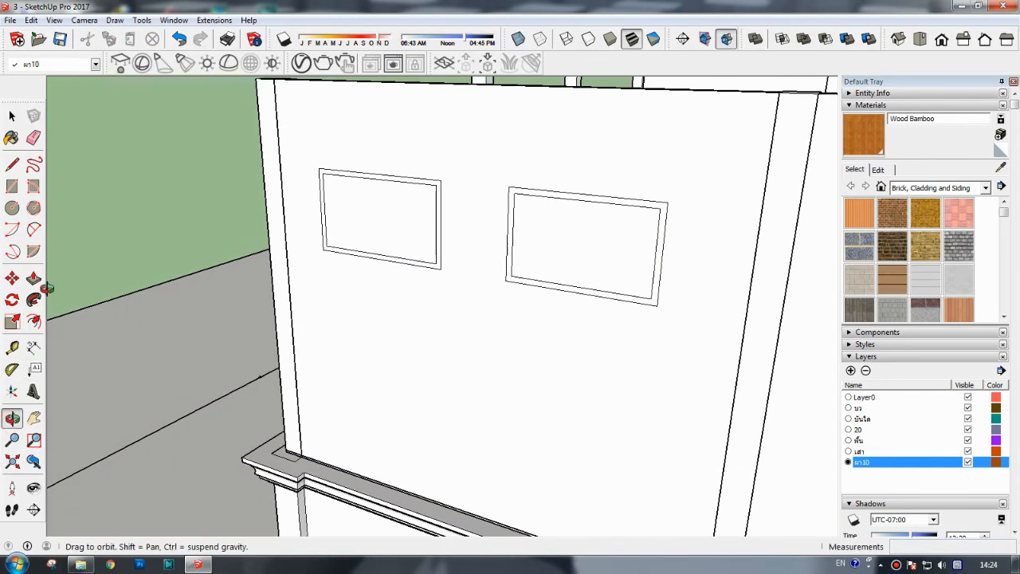
{"action": "left_click", "coordinate": [34, 279]}
{"action": "left_click", "coordinate": [430, 185]}
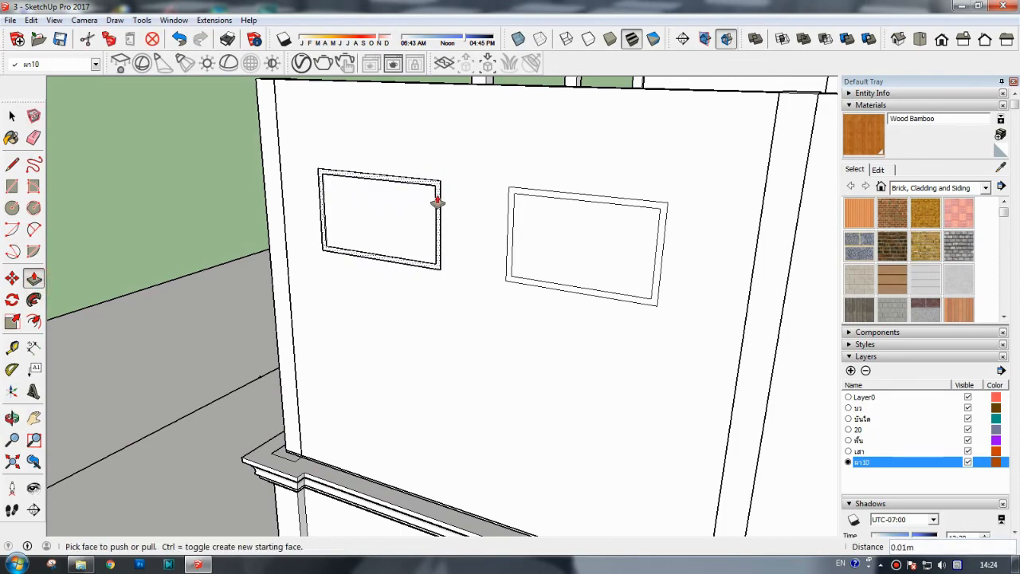
{"action": "left_click", "coordinate": [438, 200]}
- Push the inner faces of both windows 0.10 m through the wall to cut the openings
{"action": "left_click", "coordinate": [365, 229]}
{"action": "left_click", "coordinate": [399, 225]}
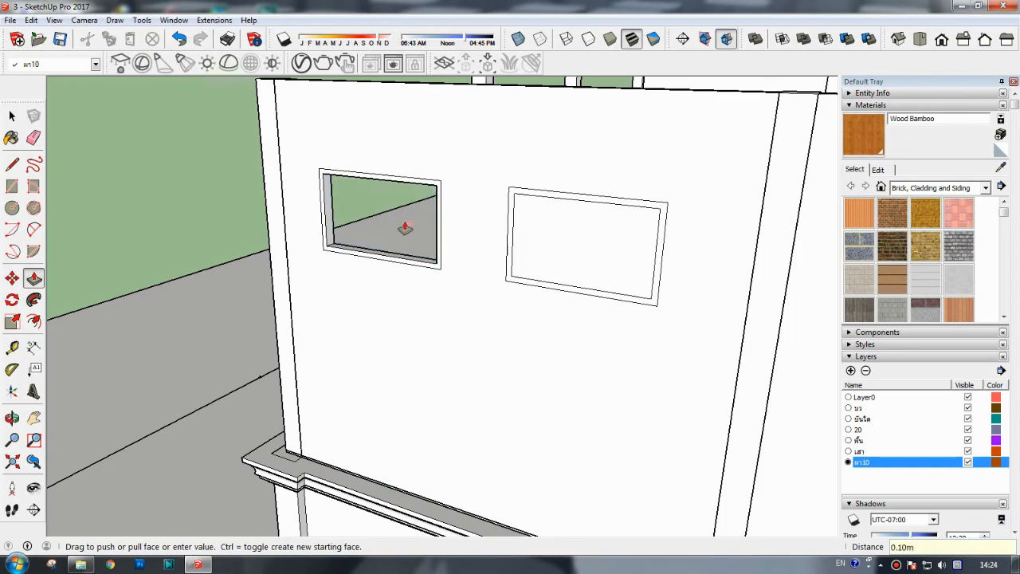
{"action": "left_click", "coordinate": [574, 243]}
{"action": "left_click", "coordinate": [595, 259]}
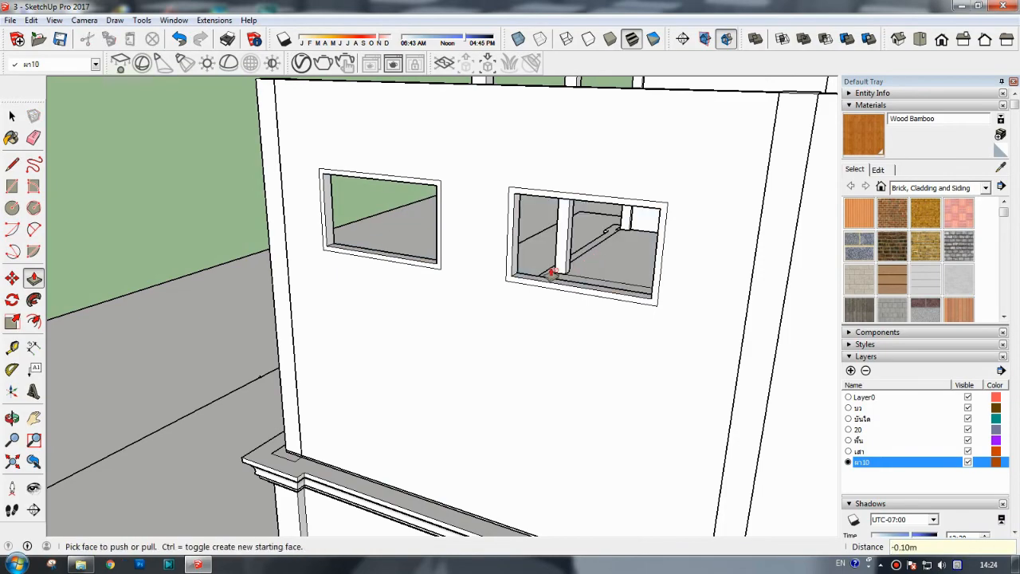
- Choose the Translucent Glass Blue material from the Glass and Mirrors collection
{"action": "left_click", "coordinate": [12, 418]}
{"action": "mouse_move", "coordinate": [465, 355]}
{"action": "left_mouse_down"}
{"action": "mouse_move", "coordinate": [549, 382]}
{"action": "mouse_move", "coordinate": [599, 373]}
{"action": "mouse_move", "coordinate": [547, 359]}
{"action": "mouse_move", "coordinate": [486, 319]}
{"action": "left_mouse_up"}
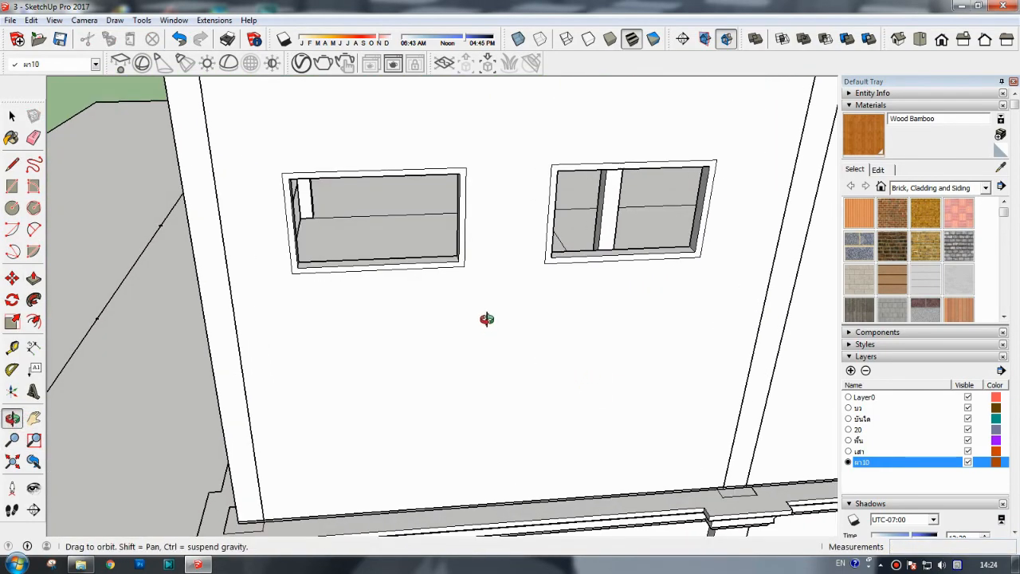
{"action": "left_click_drag", "start_coordinate": [579, 266], "coordinate": [558, 303]}
{"action": "left_click", "coordinate": [986, 187]}
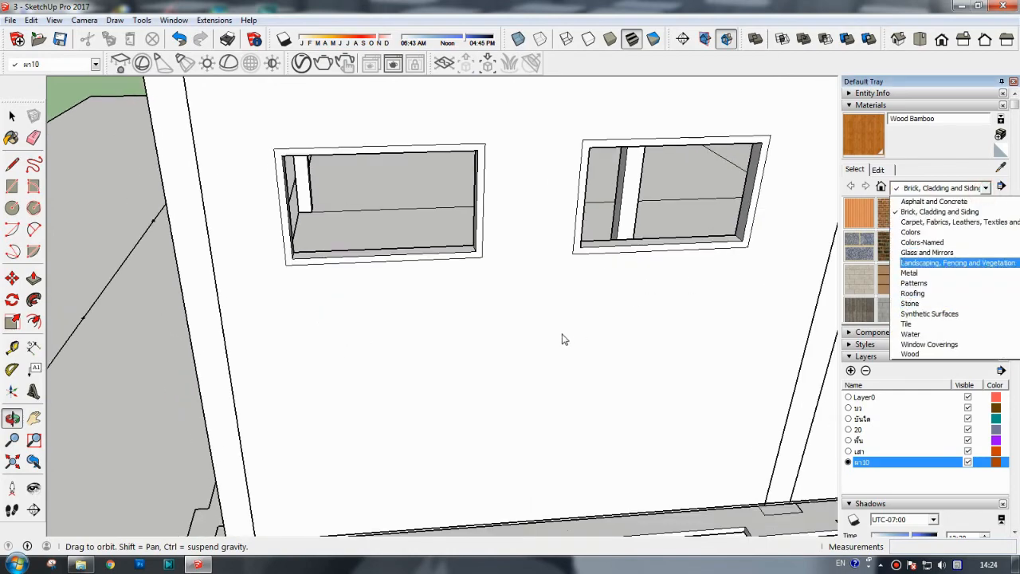
{"action": "scroll", "coordinate": [923, 254], "scroll_direction": "up", "scroll_amount": 1}
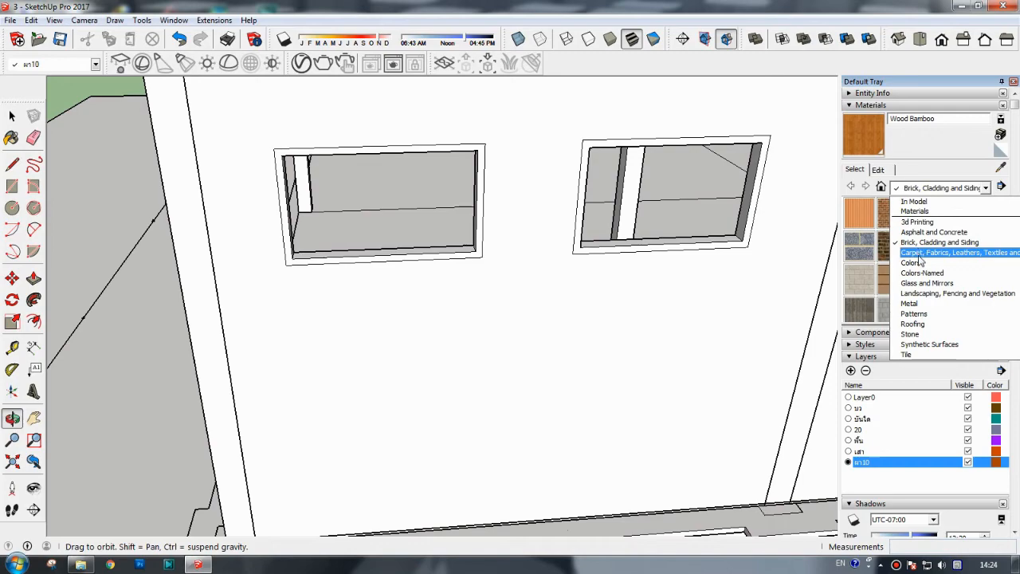
{"action": "left_click", "coordinate": [924, 283]}
{"action": "left_click", "coordinate": [956, 212]}
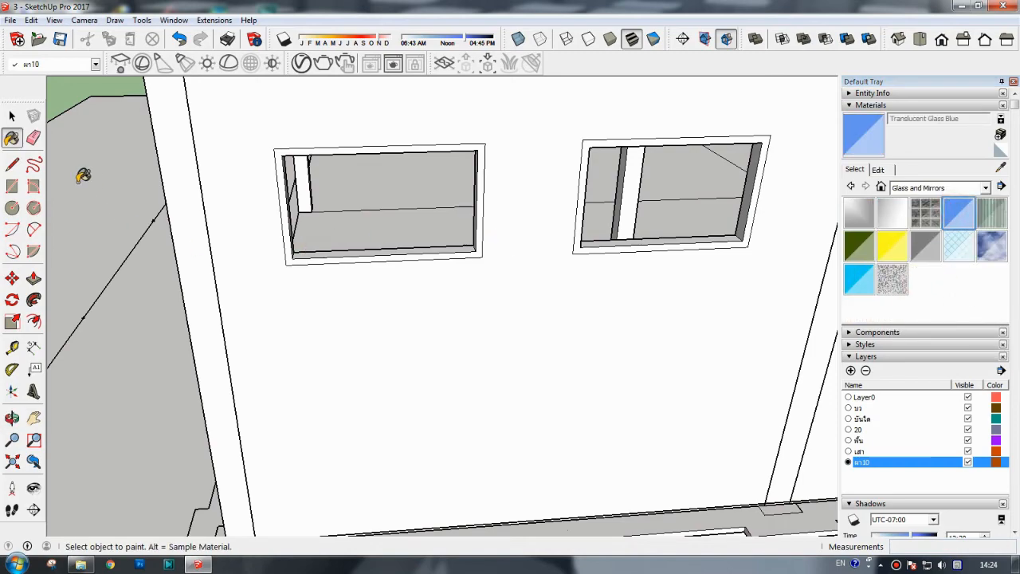
- Close both window openings with faces by retracing their lower edges, and paint them Translucent Glass Blue
{"action": "left_click", "coordinate": [12, 165]}
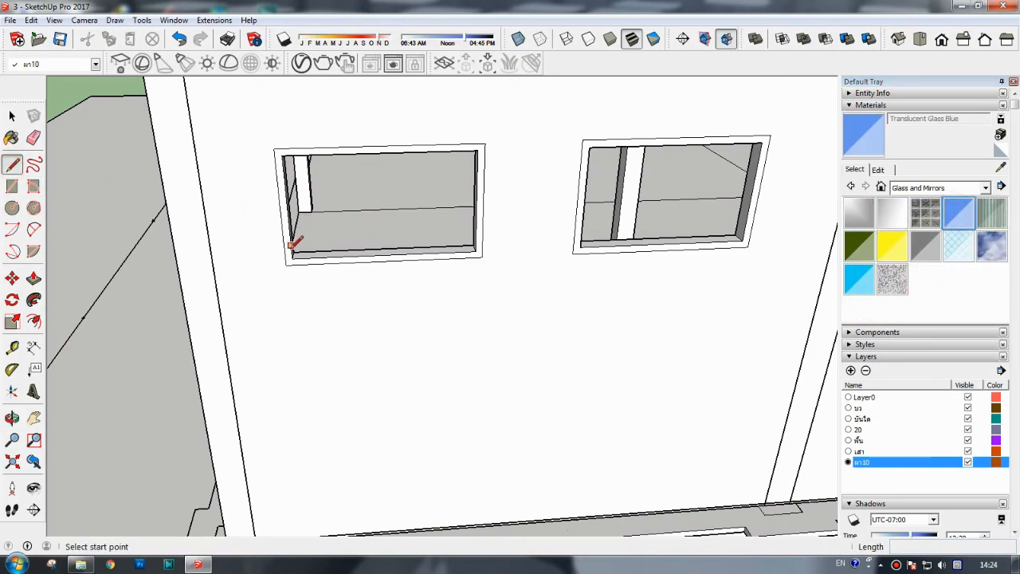
{"action": "left_click", "coordinate": [292, 257]}
{"action": "left_click", "coordinate": [477, 254]}
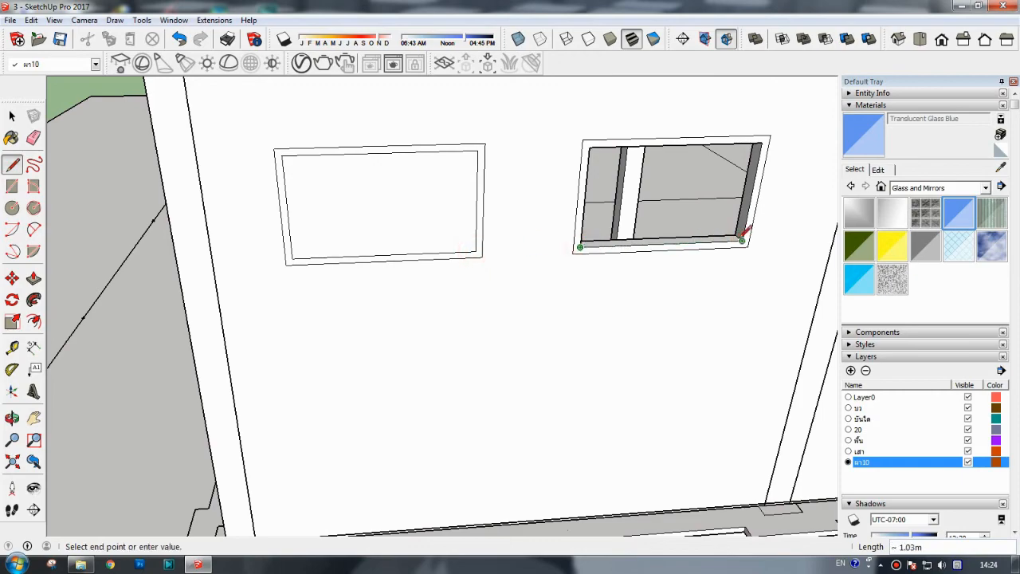
{"action": "left_click", "coordinate": [742, 240]}
{"action": "key", "text": "b"}
{"action": "left_click", "coordinate": [686, 199]}
{"action": "left_click", "coordinate": [466, 191]}
{"action": "scroll", "coordinate": [318, 247], "scroll_direction": "up", "scroll_amount": 1}
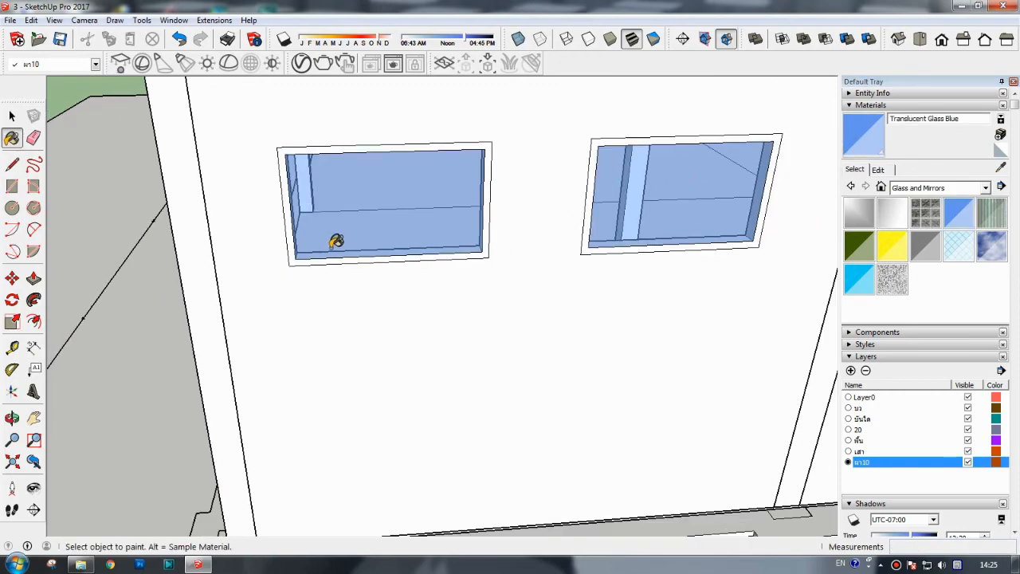
- Push the glass panes of both windows 0.03 m inward from the wall surface
{"action": "left_click", "coordinate": [34, 277]}
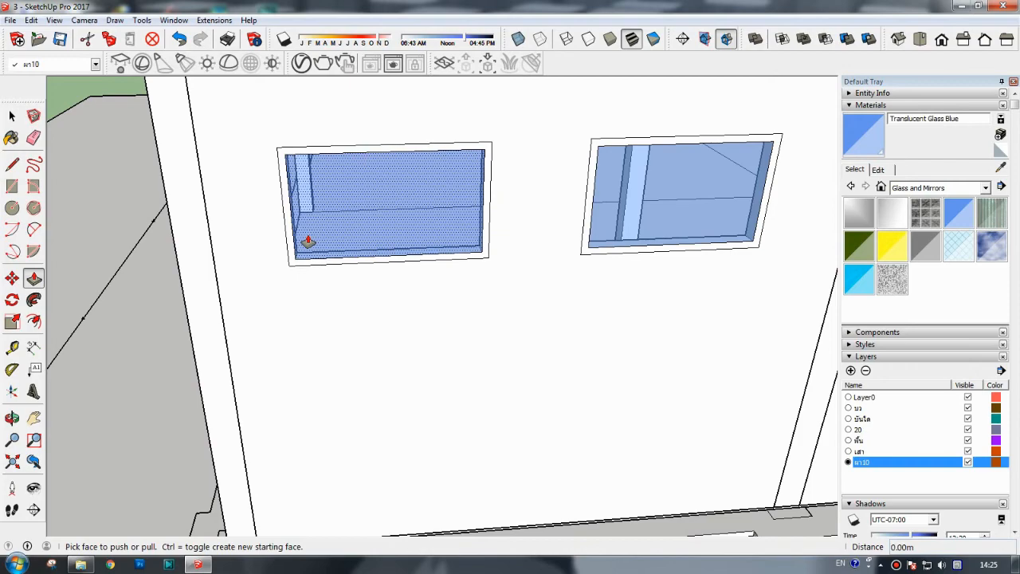
{"action": "left_click", "coordinate": [307, 237]}
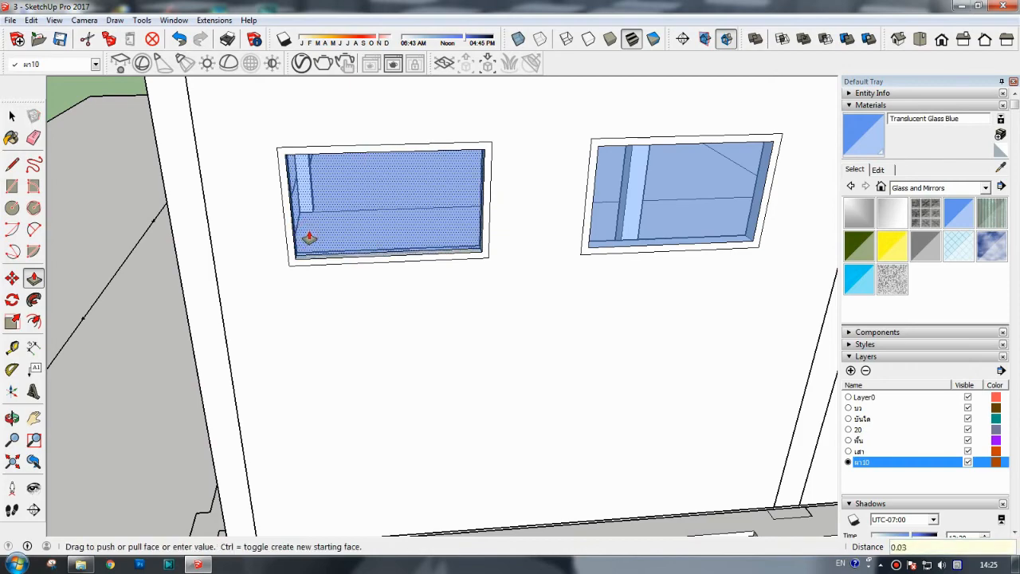
{"action": "left_click", "coordinate": [310, 238]}
{"action": "left_click", "coordinate": [647, 208]}
{"action": "type", "text": "0.02"}
{"action": "key", "text": "Return"}
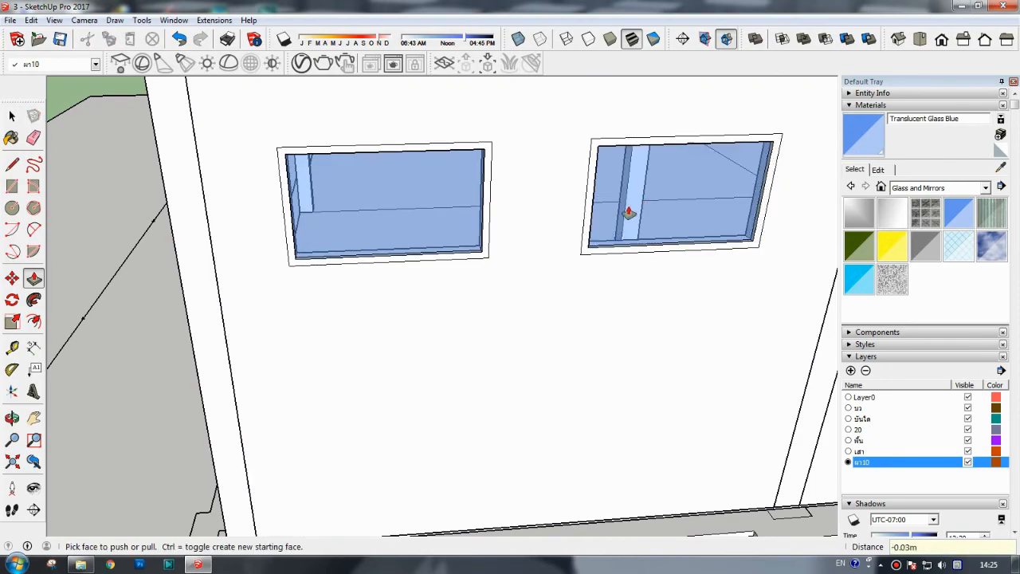
{"action": "scroll", "coordinate": [4, 359], "scroll_direction": "up", "scroll_amount": 2}
- Divide the left window's opening into eight cells with a horizontal midline and three evenly spaced vertical lines
{"action": "left_click", "coordinate": [12, 418]}
{"action": "left_click_drag", "start_coordinate": [284, 397], "coordinate": [253, 302]}
{"action": "left_click_drag", "start_coordinate": [451, 330], "coordinate": [395, 342]}
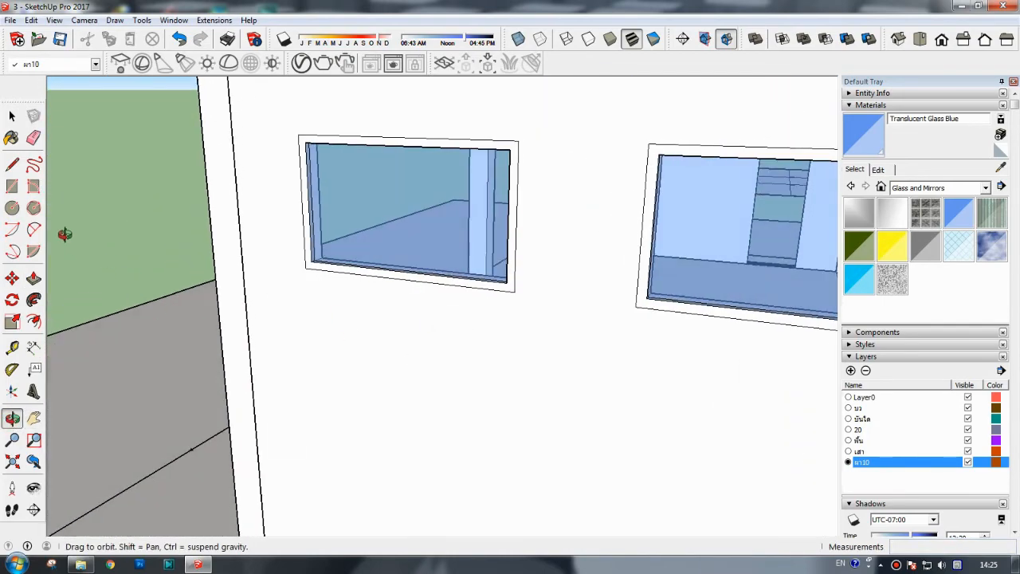
{"action": "key", "text": "l"}
{"action": "left_click", "coordinate": [310, 205]}
{"action": "left_click", "coordinate": [507, 216]}
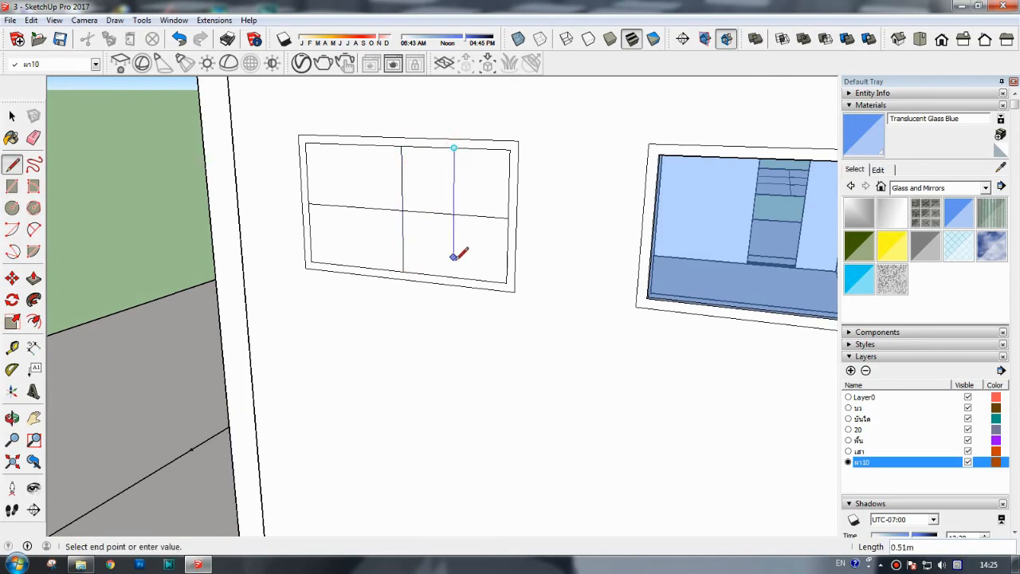
{"action": "left_click", "coordinate": [352, 143]}
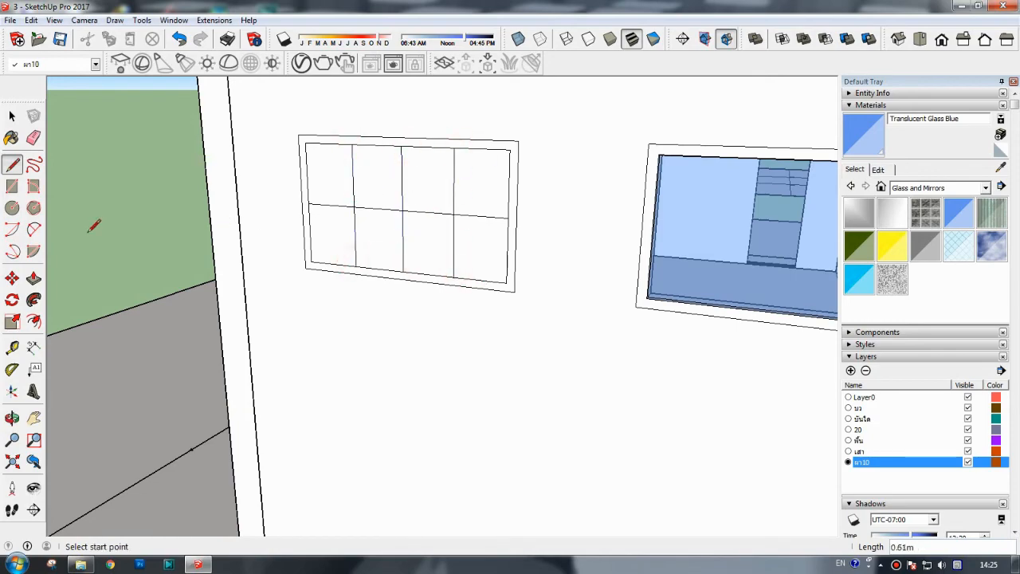
- Try to push the upper row of cells in the left window inward by 0.01 m
{"action": "key", "text": "p"}
{"action": "left_click", "coordinate": [339, 182]}
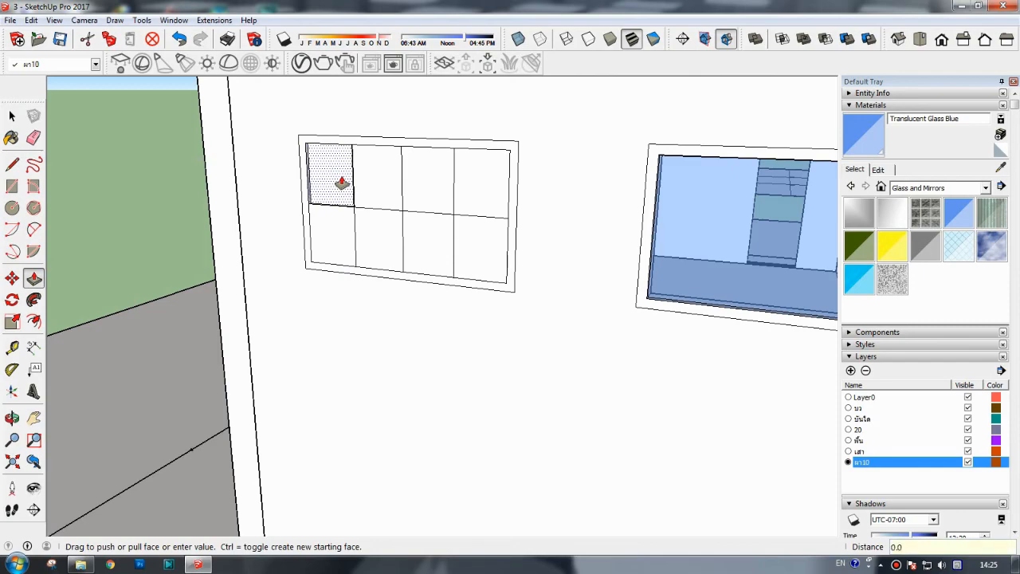
{"action": "left_click", "coordinate": [341, 182]}
{"action": "left_click", "coordinate": [387, 185]}
{"action": "left_click", "coordinate": [387, 185]}
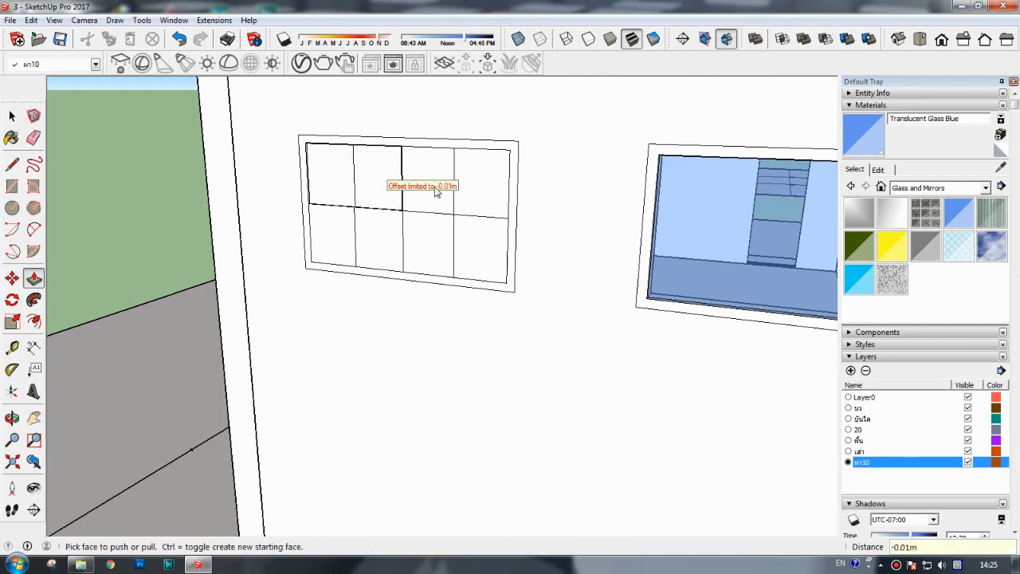
{"action": "left_click", "coordinate": [476, 191]}
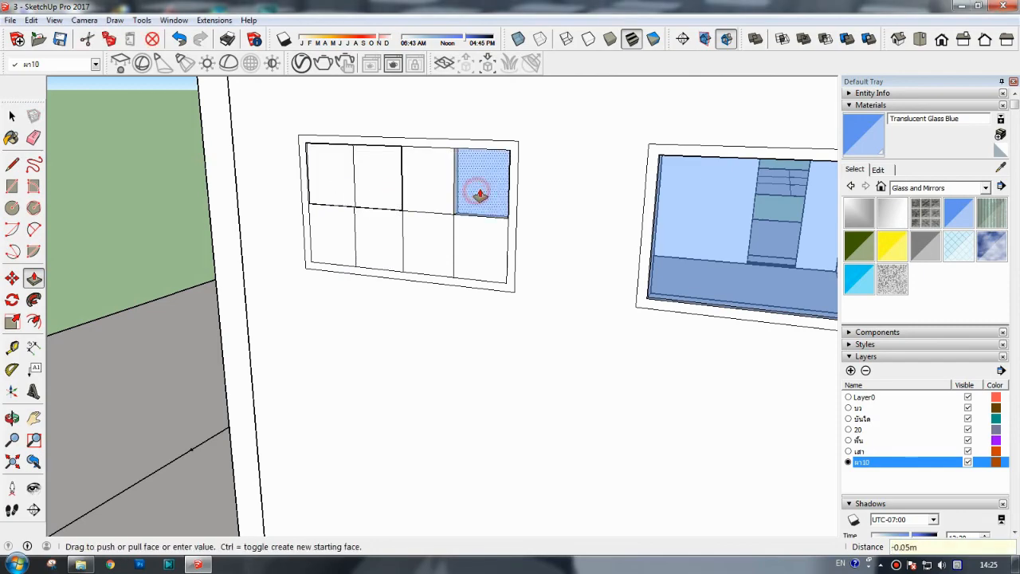
{"action": "left_click", "coordinate": [481, 195]}
{"action": "left_click", "coordinate": [427, 189]}
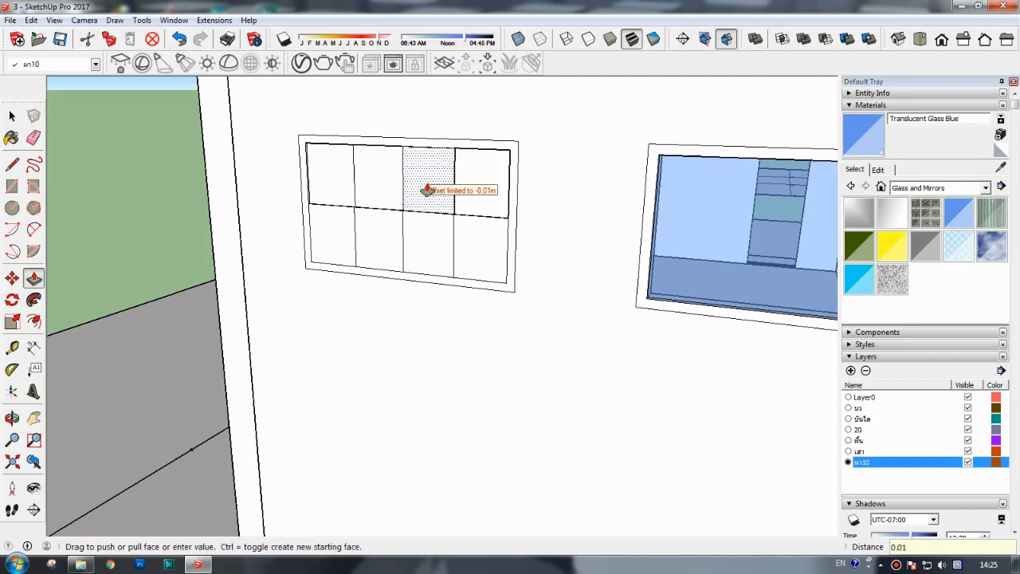
{"action": "left_click", "coordinate": [427, 189]}
{"action": "left_click", "coordinate": [12, 417]}
{"action": "left_click_drag", "start_coordinate": [335, 331], "coordinate": [409, 388]}
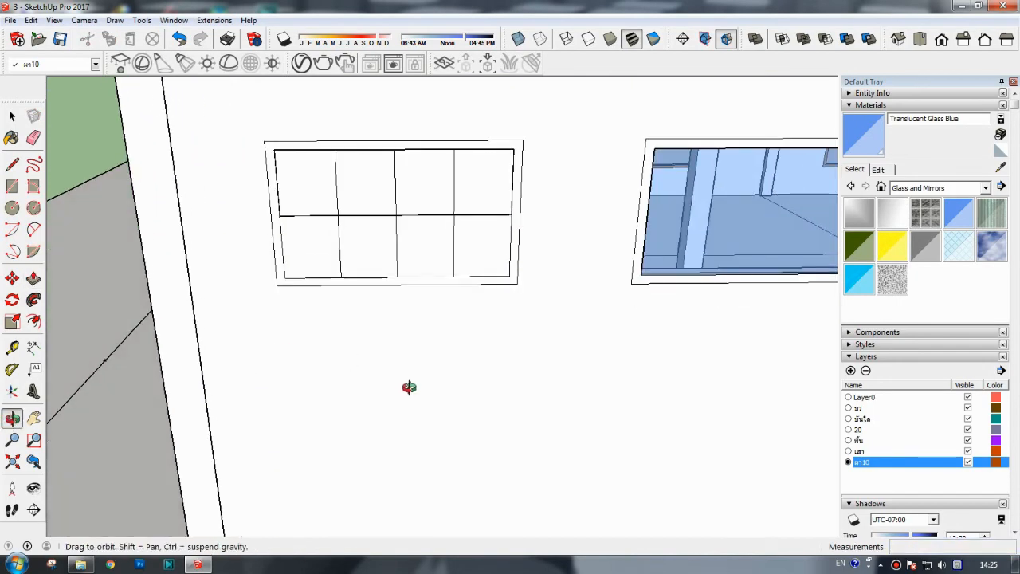
{"action": "key", "text": "ctrl+z"}
{"action": "key", "text": "ctrl+z"}
- Paint all eight cells of the left window with Translucent Glass Blue
{"action": "left_click", "coordinate": [858, 141]}
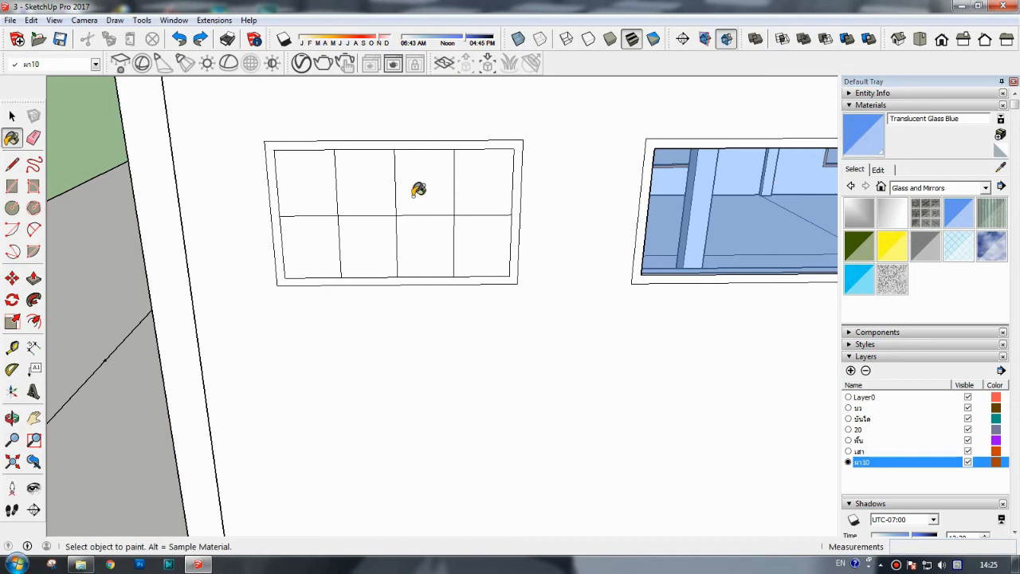
{"action": "left_click", "coordinate": [417, 191]}
{"action": "left_click", "coordinate": [489, 185]}
{"action": "left_click", "coordinate": [486, 255]}
{"action": "left_click", "coordinate": [372, 243]}
{"action": "left_click", "coordinate": [364, 187]}
{"action": "left_click", "coordinate": [319, 179]}
{"action": "left_click", "coordinate": [313, 243]}
{"action": "scroll", "coordinate": [437, 241], "scroll_direction": "down", "scroll_amount": 4}
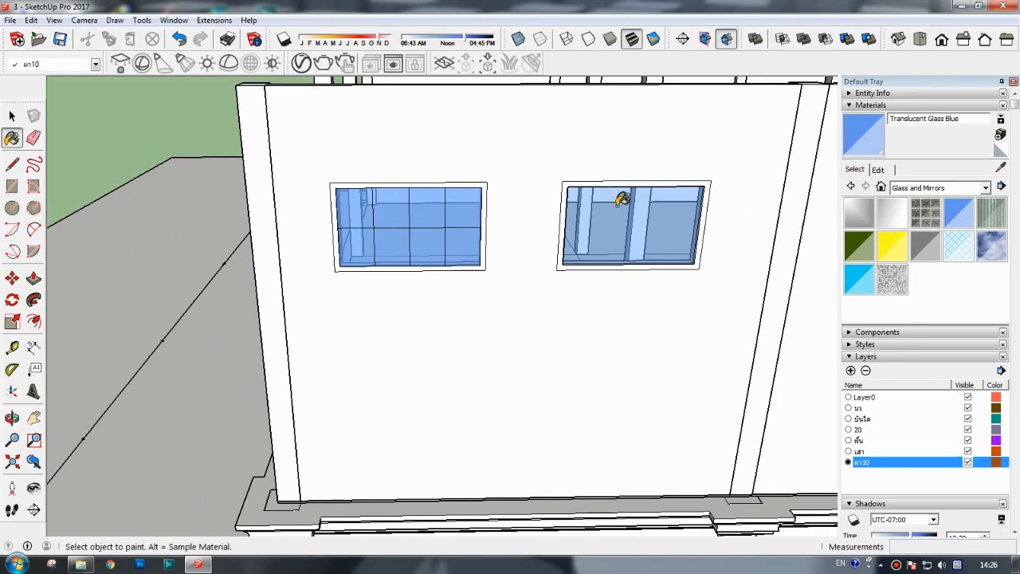
- Divide the right window's glass into eight cells with three evenly spaced vertical lines and a horizontal midline
{"action": "left_click", "coordinate": [12, 419]}
{"action": "left_click_drag", "start_coordinate": [597, 353], "coordinate": [611, 275]}
{"action": "scroll", "coordinate": [613, 271], "scroll_direction": "up", "scroll_amount": 2}
{"action": "left_click", "coordinate": [12, 165]}
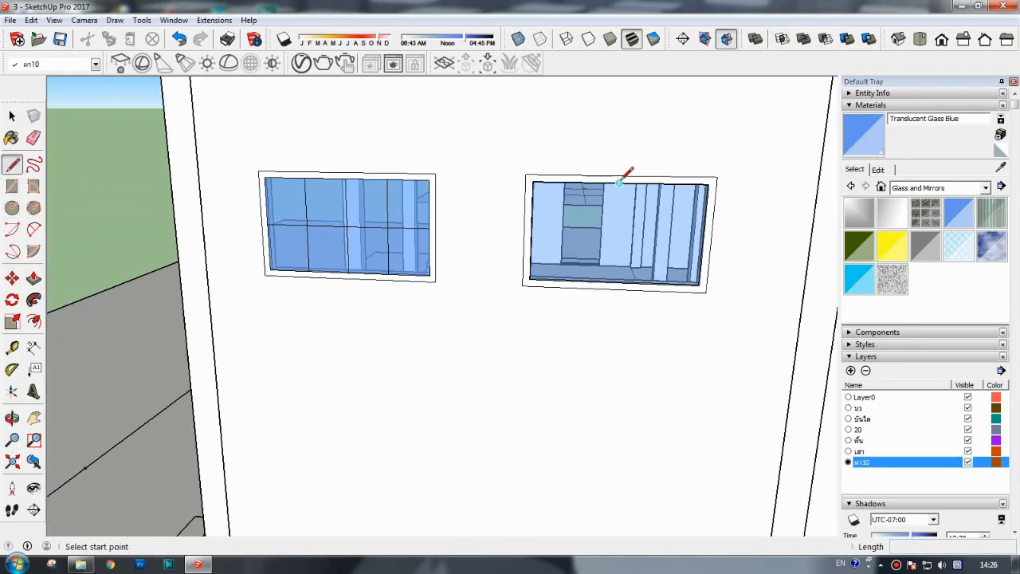
{"action": "left_click", "coordinate": [619, 184]}
{"action": "left_click", "coordinate": [613, 281]}
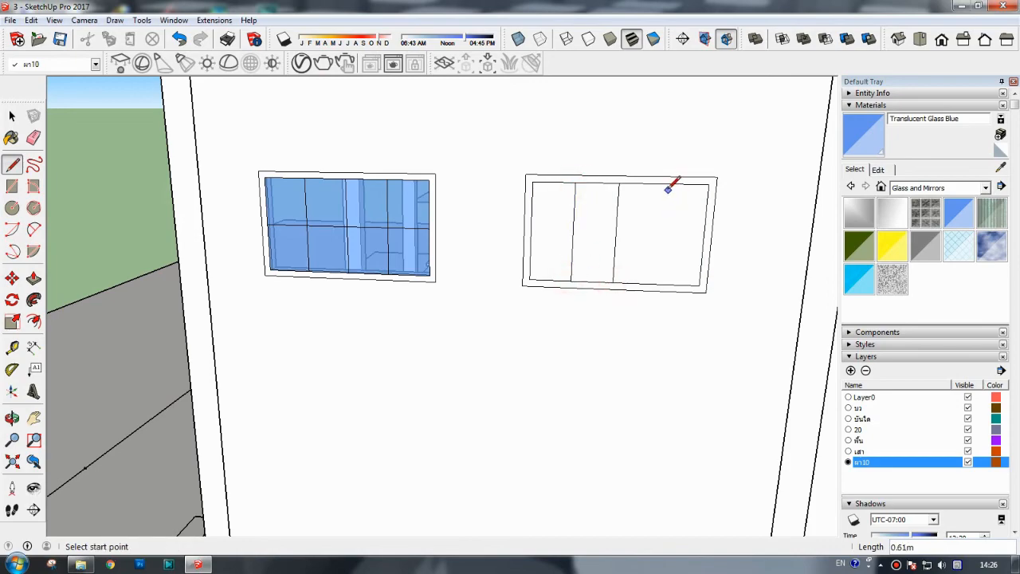
{"action": "left_click", "coordinate": [704, 236]}
- Paint all eight cells of the right window with Translucent Glass Blue
{"action": "left_click", "coordinate": [862, 141]}
{"action": "left_click", "coordinate": [683, 209]}
{"action": "left_click", "coordinate": [645, 207]}
{"action": "left_click", "coordinate": [596, 208]}
{"action": "left_click", "coordinate": [555, 209]}
{"action": "left_click", "coordinate": [553, 241]}
{"action": "left_click", "coordinate": [593, 251]}
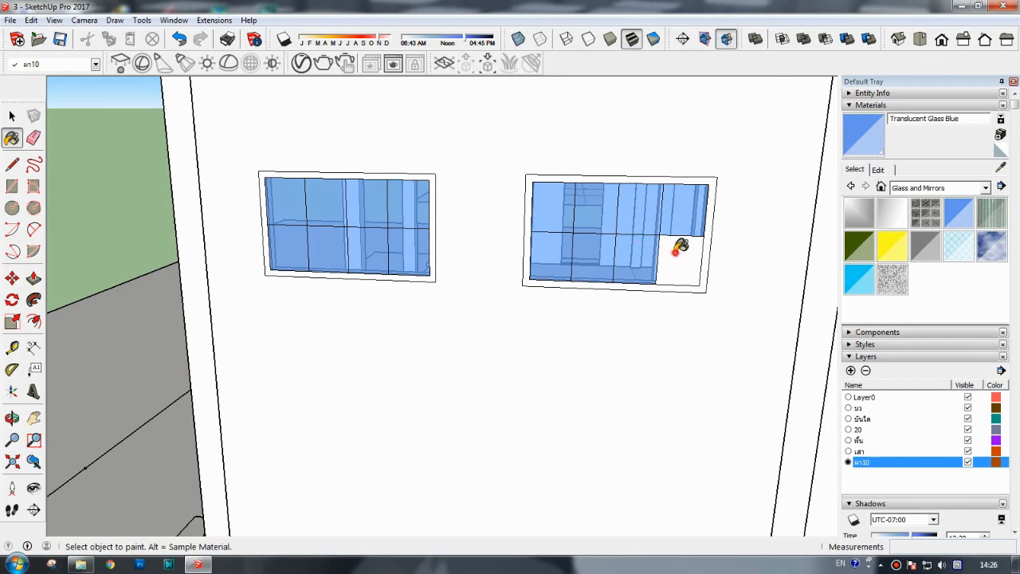
{"action": "left_click", "coordinate": [680, 247]}
{"action": "scroll", "coordinate": [680, 247], "scroll_direction": "down", "scroll_amount": 2}
- Select both gridded windows together with their frames and move them 0.20 m down the wall
{"action": "left_click", "coordinate": [1007, 39]}
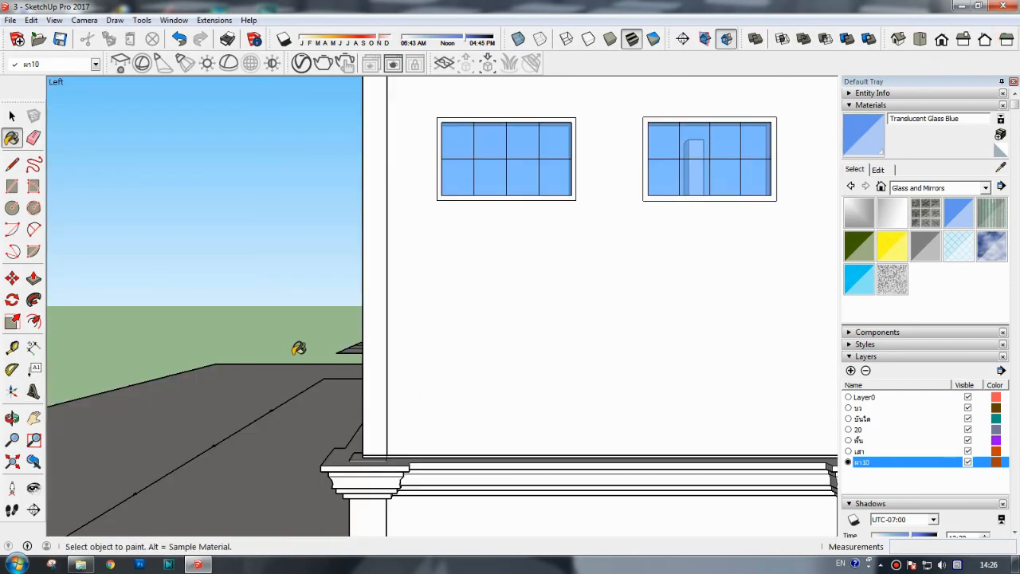
{"action": "scroll", "coordinate": [314, 348], "scroll_direction": "down", "scroll_amount": 2}
{"action": "scroll", "coordinate": [423, 261], "scroll_direction": "up", "scroll_amount": 2}
{"action": "scroll", "coordinate": [287, 267], "scroll_direction": "up", "scroll_amount": 2}
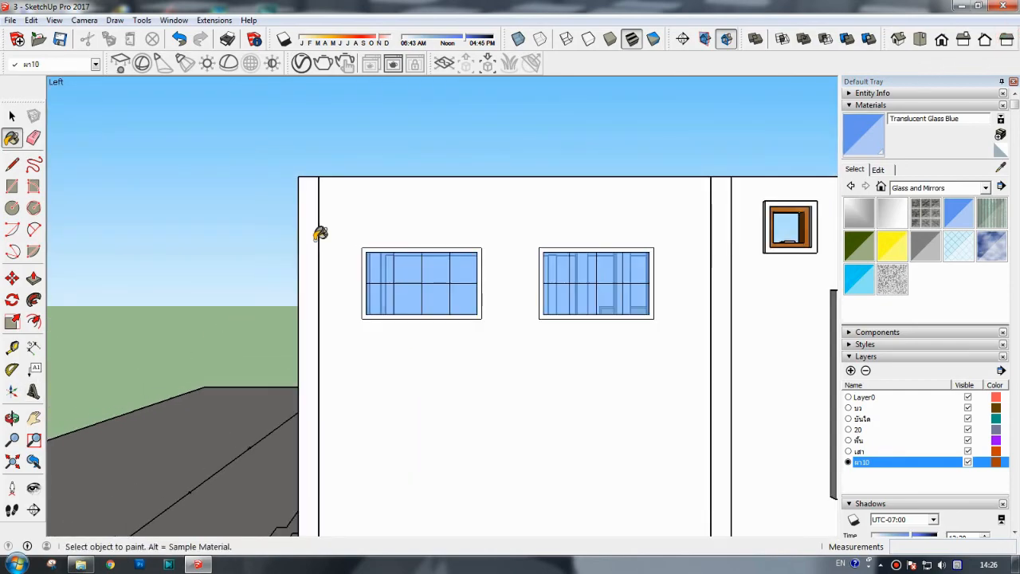
{"action": "scroll", "coordinate": [120, 253], "scroll_direction": "down", "scroll_amount": 1}
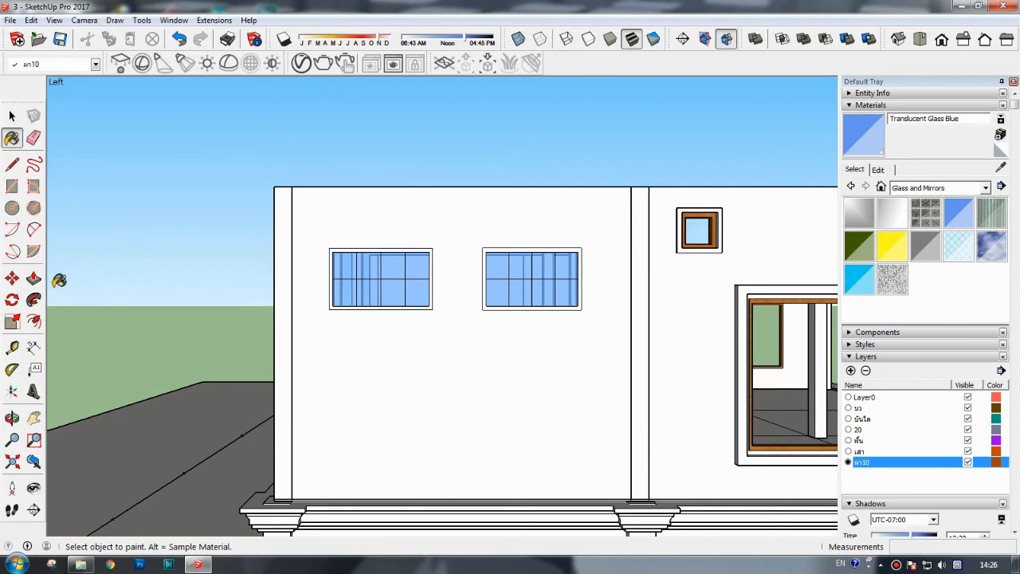
{"action": "middle_click_drag", "start_coordinate": [188, 387], "coordinate": [479, 304]}
{"action": "left_click_drag", "start_coordinate": [480, 303], "coordinate": [488, 276]}
{"action": "left_click", "coordinate": [12, 117]}
{"action": "left_click_drag", "start_coordinate": [291, 225], "coordinate": [609, 305]}
{"action": "left_click", "coordinate": [12, 418]}
{"action": "left_click_drag", "start_coordinate": [199, 470], "coordinate": [160, 522]}
{"action": "left_click", "coordinate": [12, 278]}
{"action": "left_click_drag", "start_coordinate": [488, 296], "coordinate": [493, 316]}
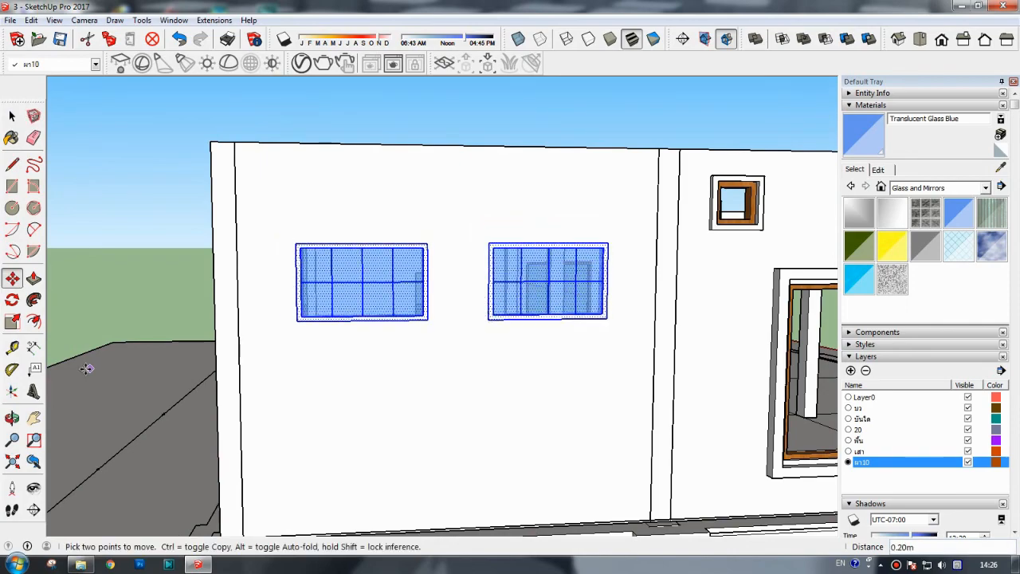
- Deselect the two windows and extrude both their frames 0.03 m outward from the wall
{"action": "left_click", "coordinate": [12, 418]}
{"action": "left_click_drag", "start_coordinate": [172, 399], "coordinate": [95, 383]}
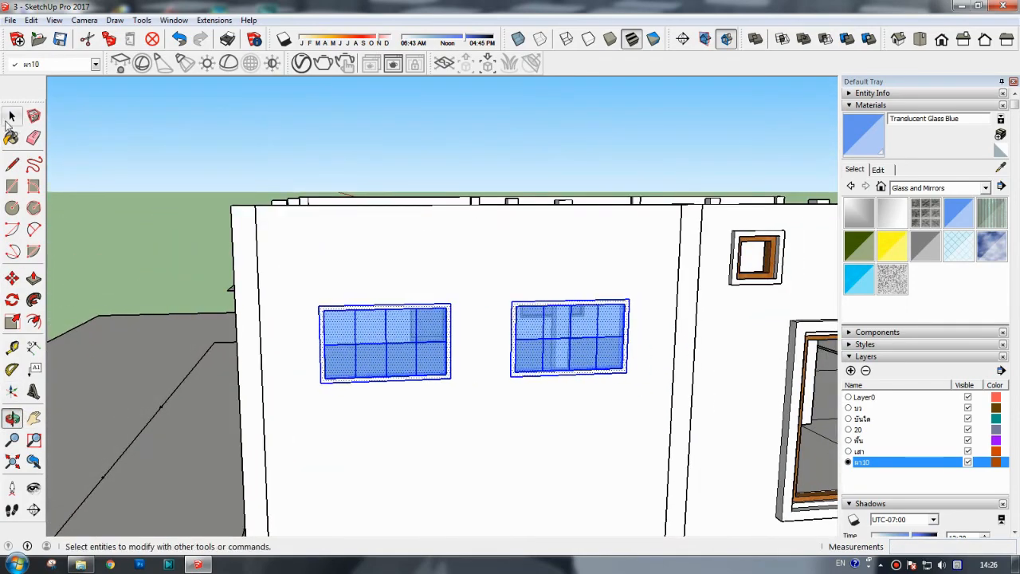
{"action": "left_click", "coordinate": [12, 116]}
{"action": "left_click", "coordinate": [123, 124]}
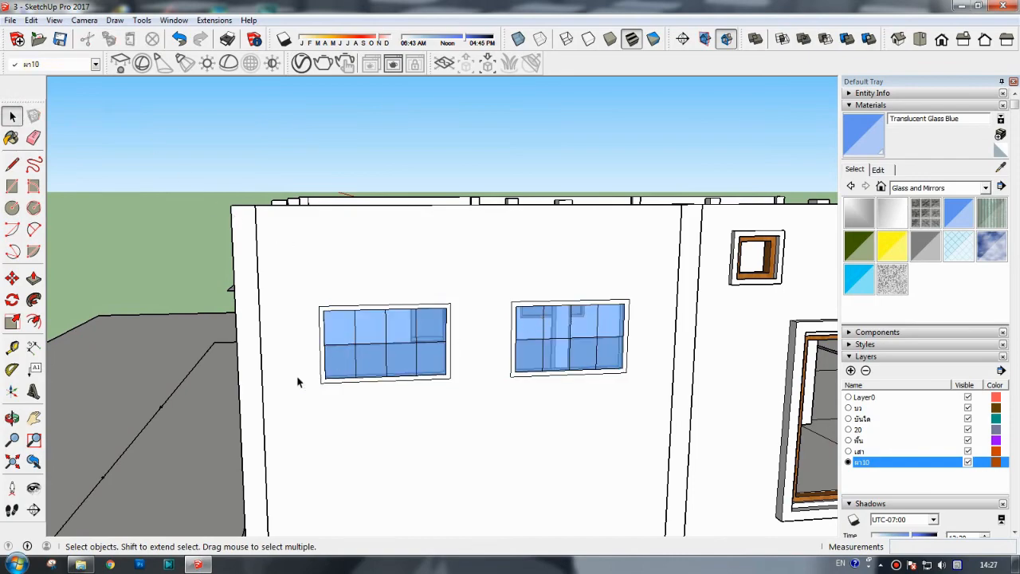
{"action": "left_click", "coordinate": [13, 419]}
{"action": "left_click_drag", "start_coordinate": [88, 462], "coordinate": [263, 319]}
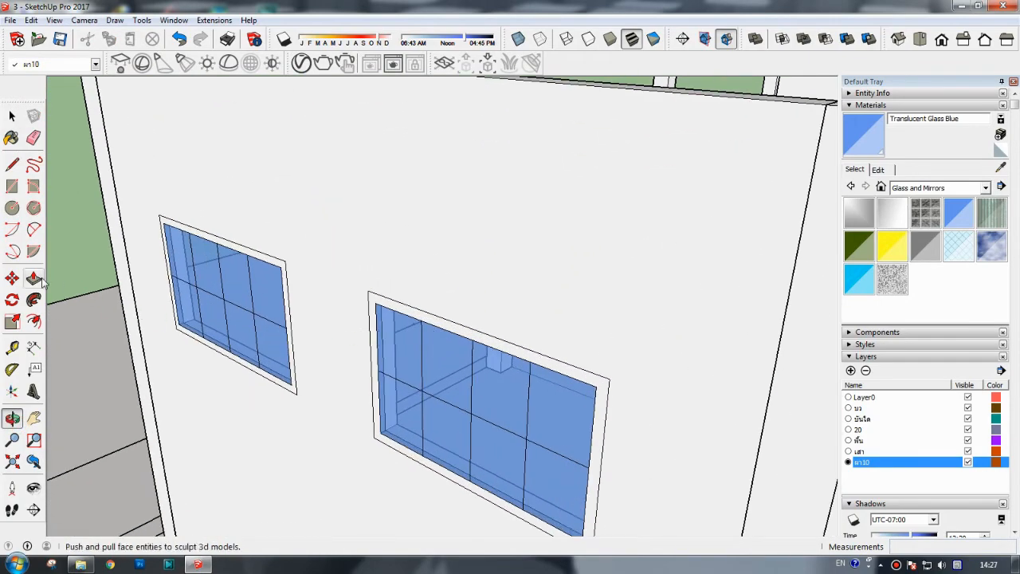
{"action": "left_click", "coordinate": [33, 277]}
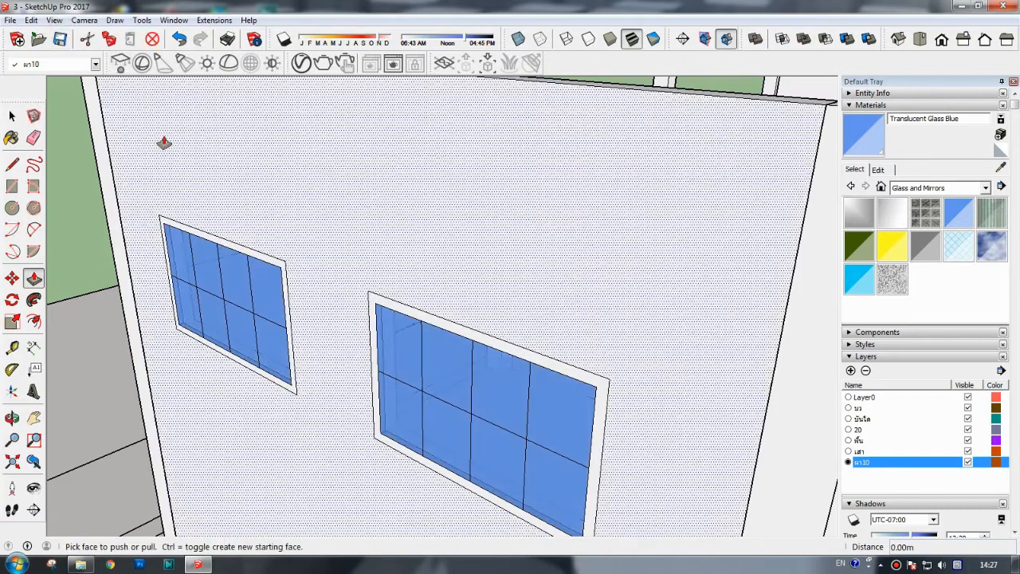
{"action": "left_click", "coordinate": [427, 325]}
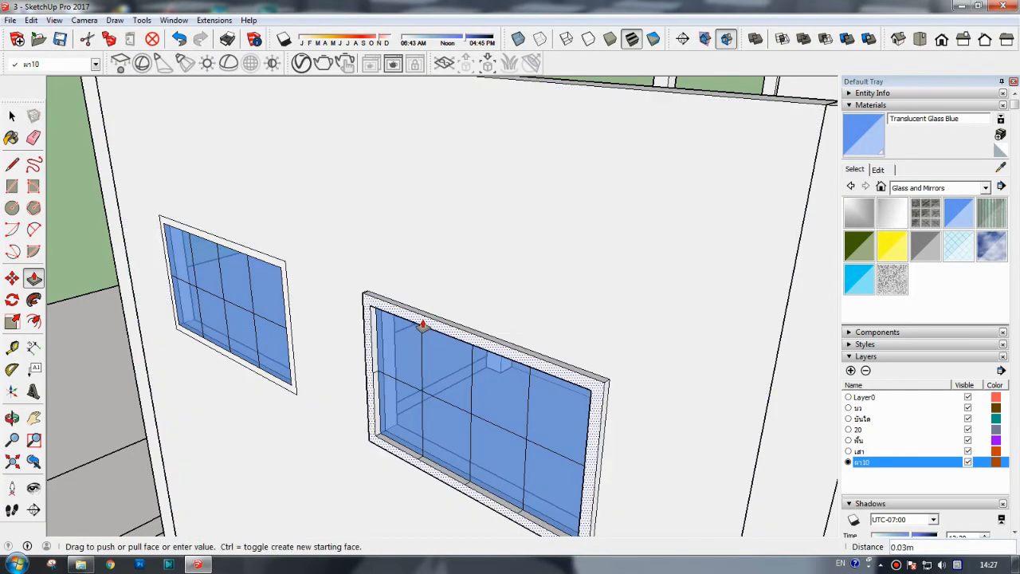
{"action": "left_click", "coordinate": [423, 319]}
{"action": "left_click", "coordinate": [271, 261]}
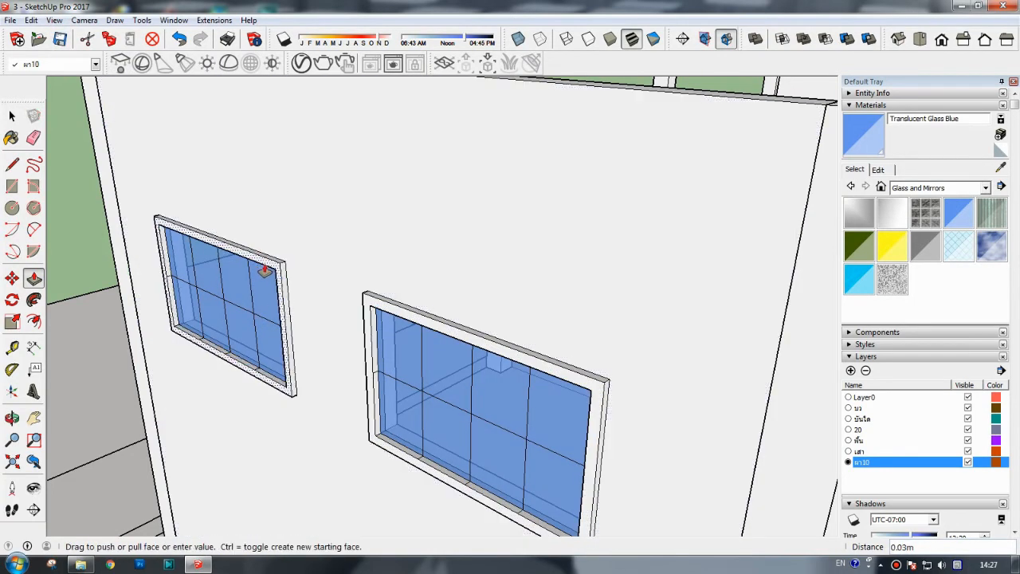
{"action": "left_click", "coordinate": [288, 270]}
- Draw a 0.30 by 0.30 m square on the wall above the left window, near the corner column, in the left view
{"action": "scroll", "coordinate": [292, 269], "scroll_direction": "down", "scroll_amount": 5}
{"action": "left_click", "coordinate": [1006, 38]}
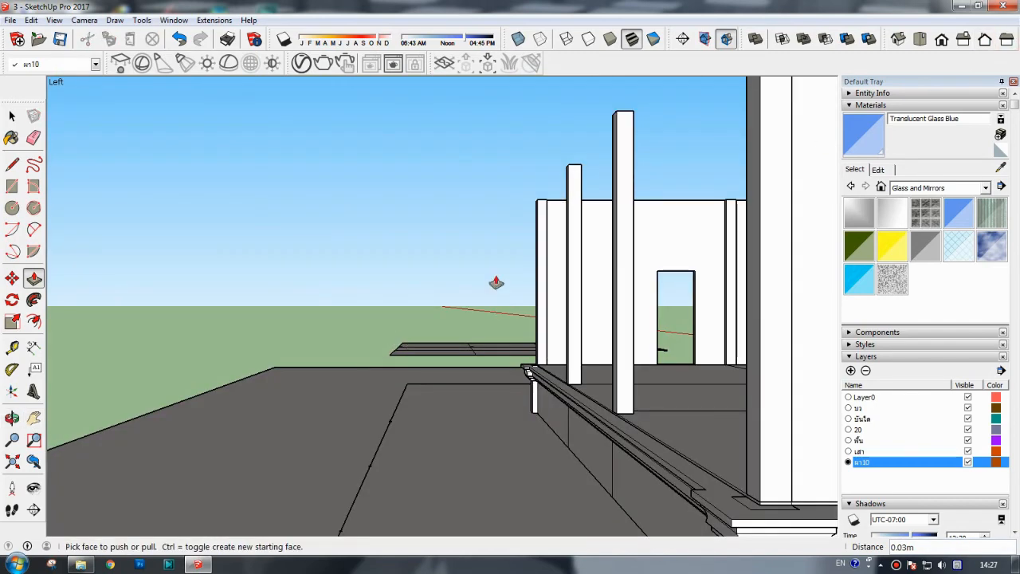
{"action": "left_click", "coordinate": [942, 38]}
{"action": "left_click", "coordinate": [1007, 38]}
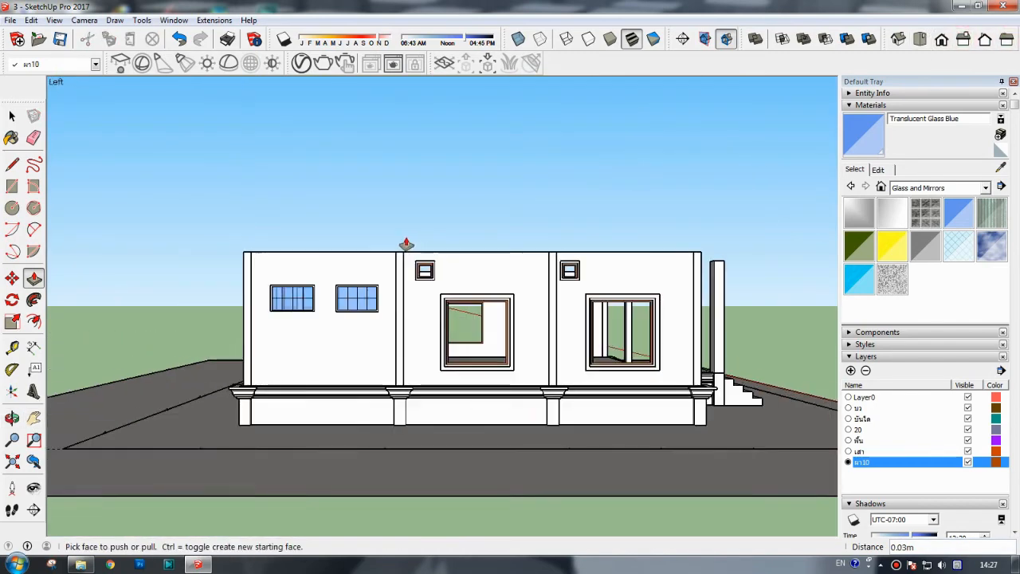
{"action": "scroll", "coordinate": [346, 263], "scroll_direction": "up", "scroll_amount": 5}
{"action": "key", "text": "space"}
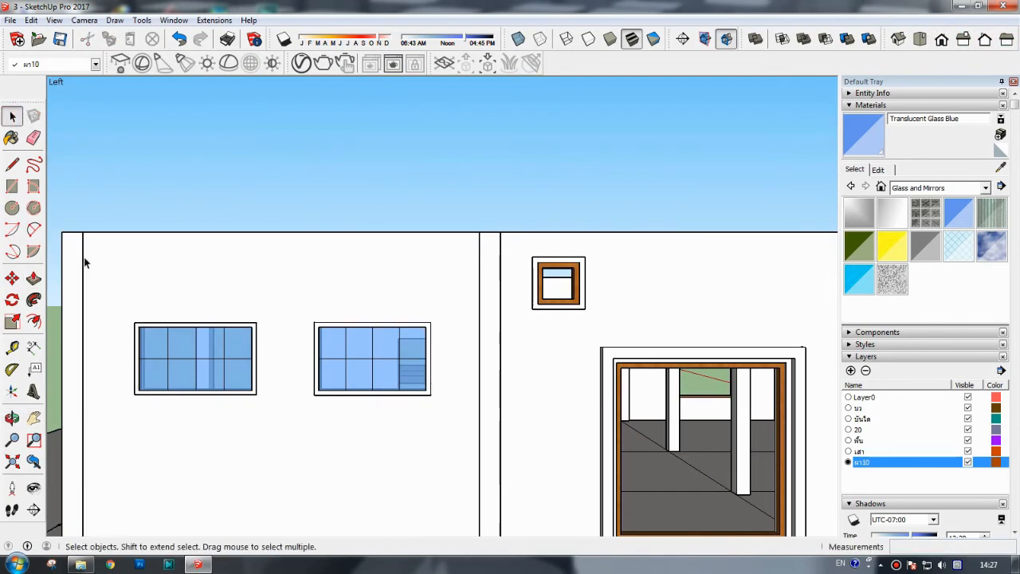
{"action": "left_click", "coordinate": [12, 186]}
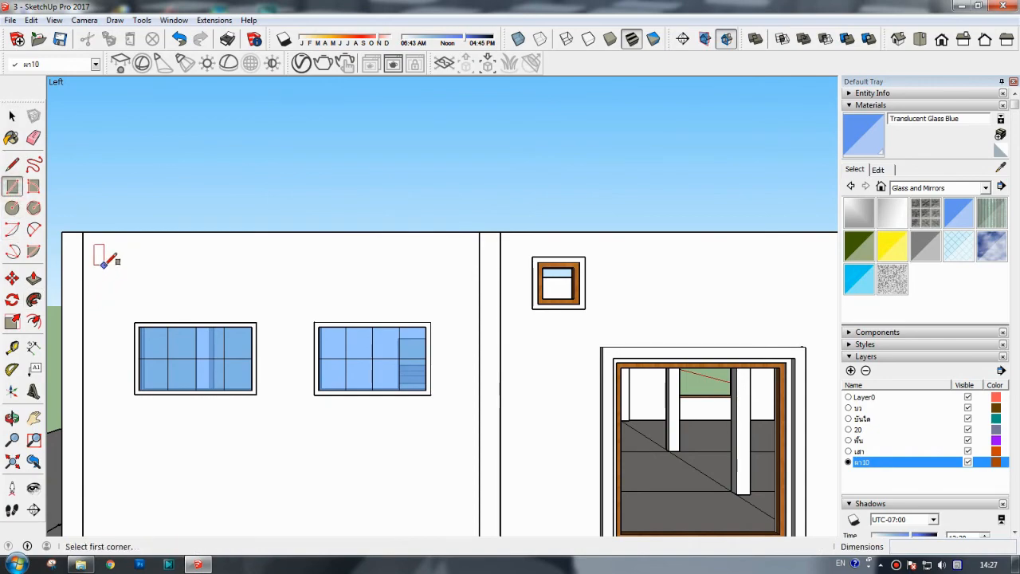
{"action": "left_click", "coordinate": [113, 269]}
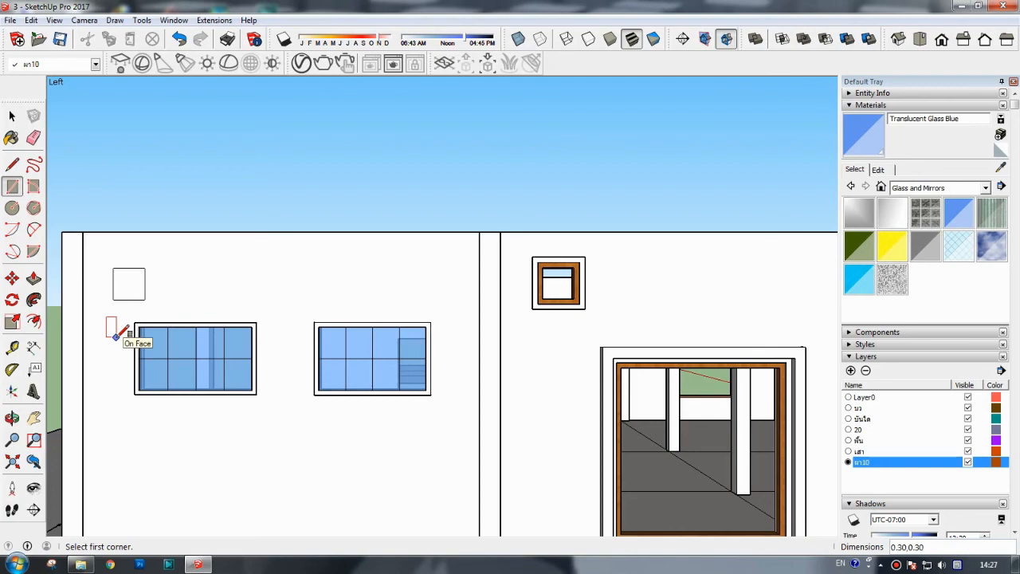
- Offset the small square outward by 0.05 m and add a second offset outline around it
{"action": "left_click", "coordinate": [33, 321]}
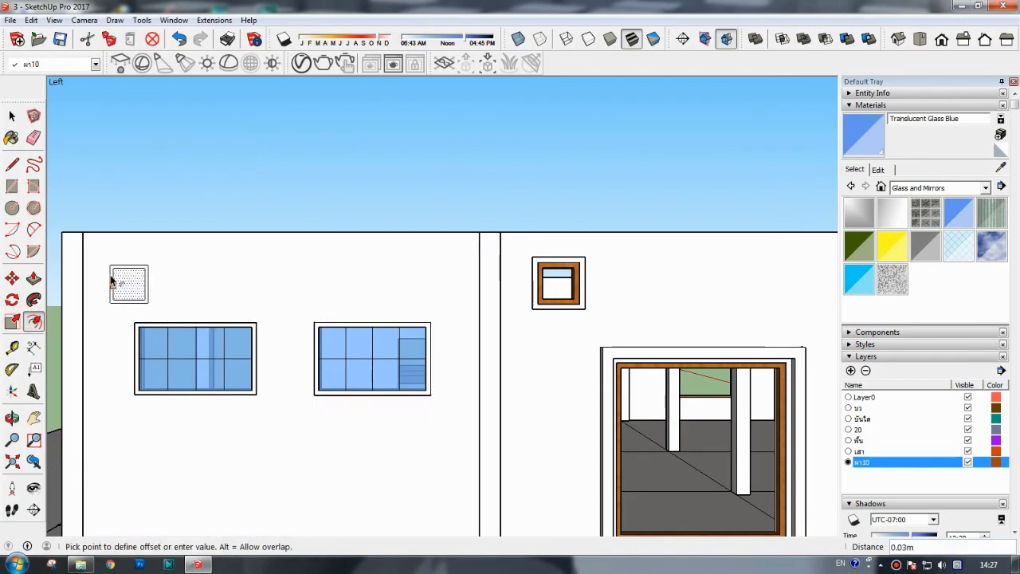
{"action": "type", "text": "0.05"}
{"action": "key", "text": "Return"}
{"action": "left_click", "coordinate": [108, 280]}
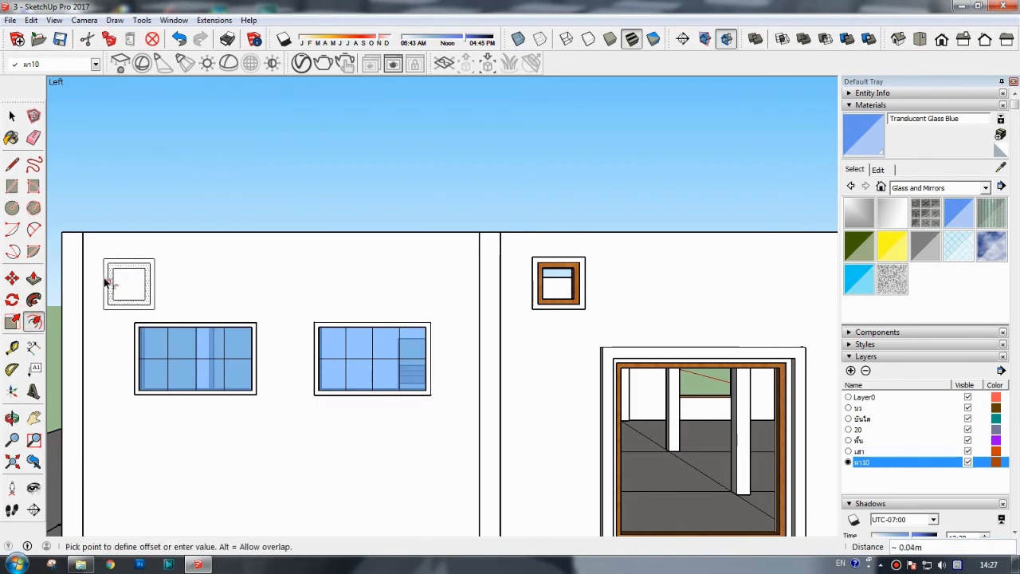
{"action": "left_click", "coordinate": [108, 280]}
{"action": "key", "text": "space"}
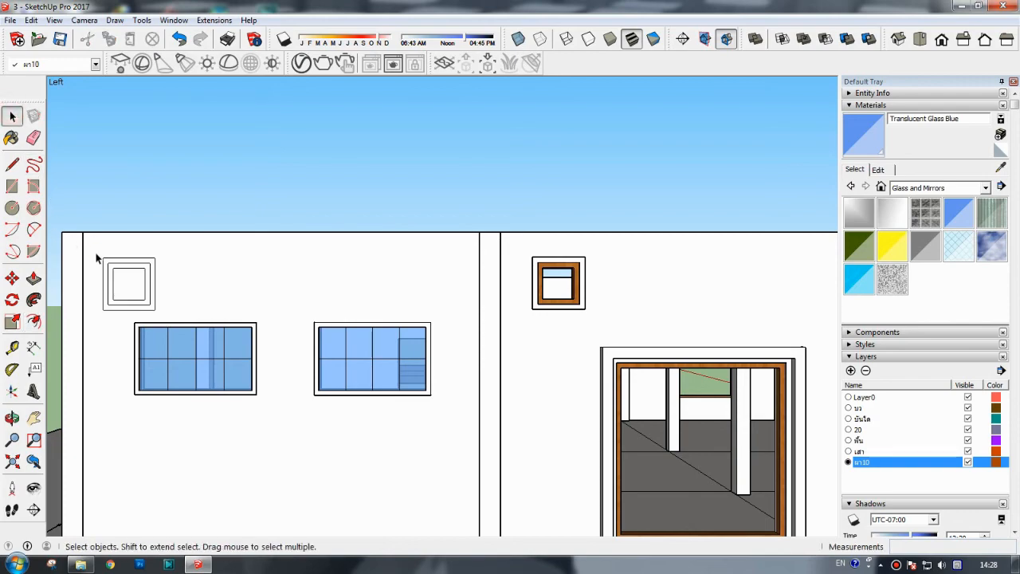
- Copy the small square vent outline 2.75 m along the wall to above the right window
{"action": "left_click_drag", "start_coordinate": [163, 315], "coordinate": [165, 316]}
{"action": "left_click", "coordinate": [12, 419]}
{"action": "left_click_drag", "start_coordinate": [128, 407], "coordinate": [137, 425]}
{"action": "left_click", "coordinate": [12, 278]}
{"action": "left_click", "coordinate": [147, 320]}
{"action": "key", "text": "ctrl"}
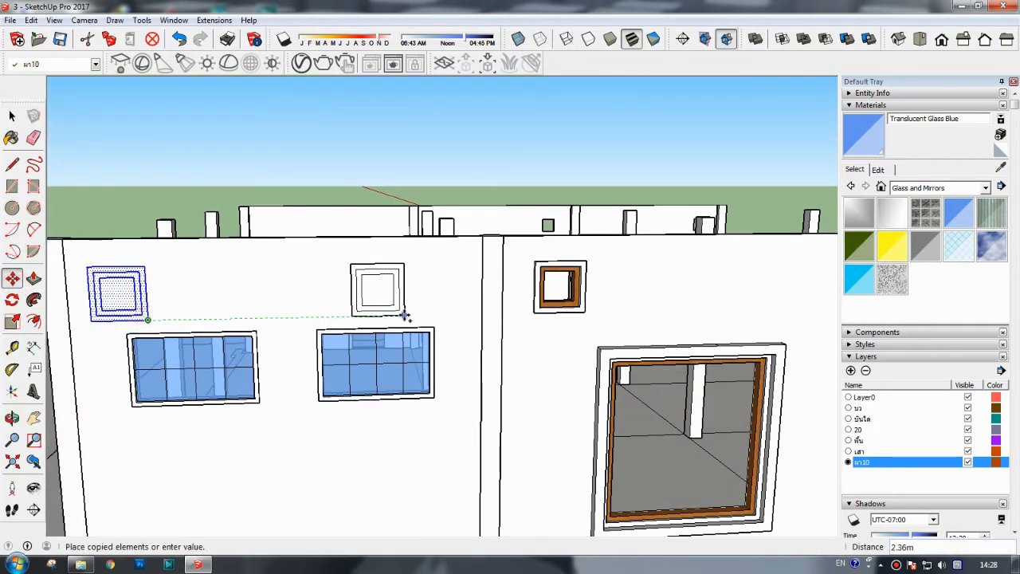
{"action": "left_click", "coordinate": [448, 314]}
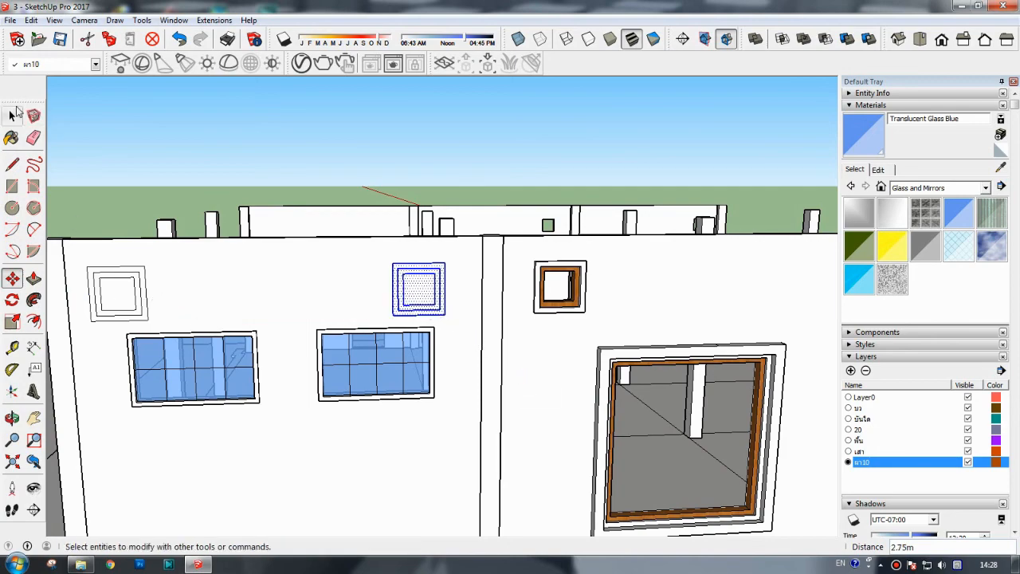
{"action": "key", "text": "space"}
{"action": "left_click", "coordinate": [142, 145]}
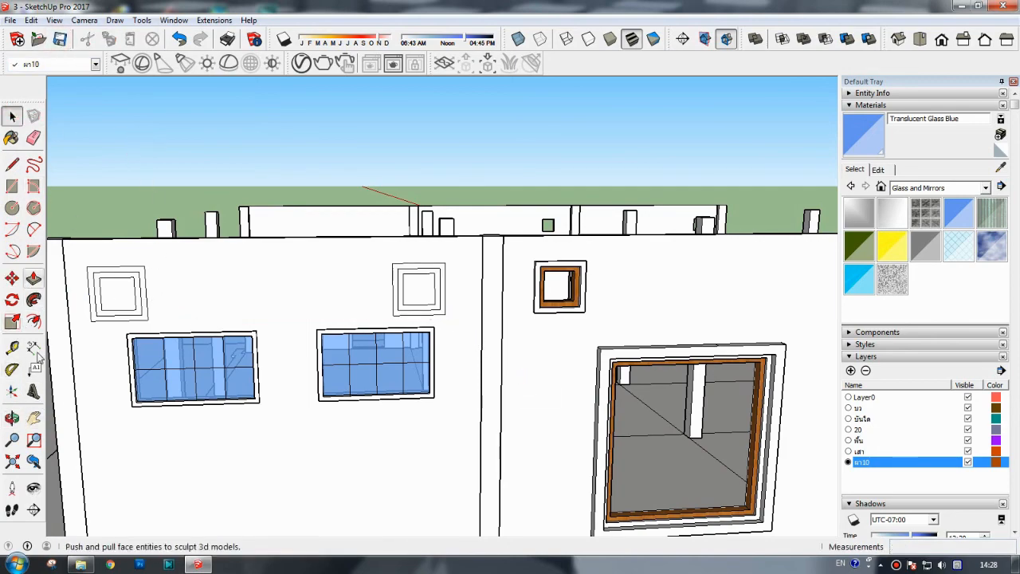
- Paint the inner frames and centre squares of both vents with the Wood Bamboo material used in the model
{"action": "left_click", "coordinate": [34, 278]}
{"action": "left_click", "coordinate": [881, 186]}
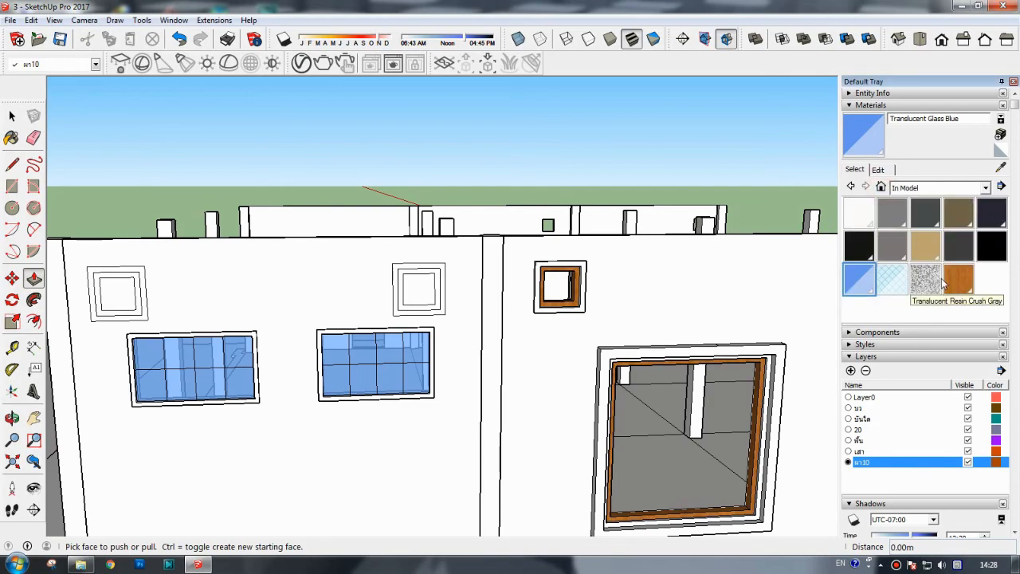
{"action": "left_click", "coordinate": [958, 279]}
{"action": "left_click", "coordinate": [115, 291]}
{"action": "left_click", "coordinate": [416, 275]}
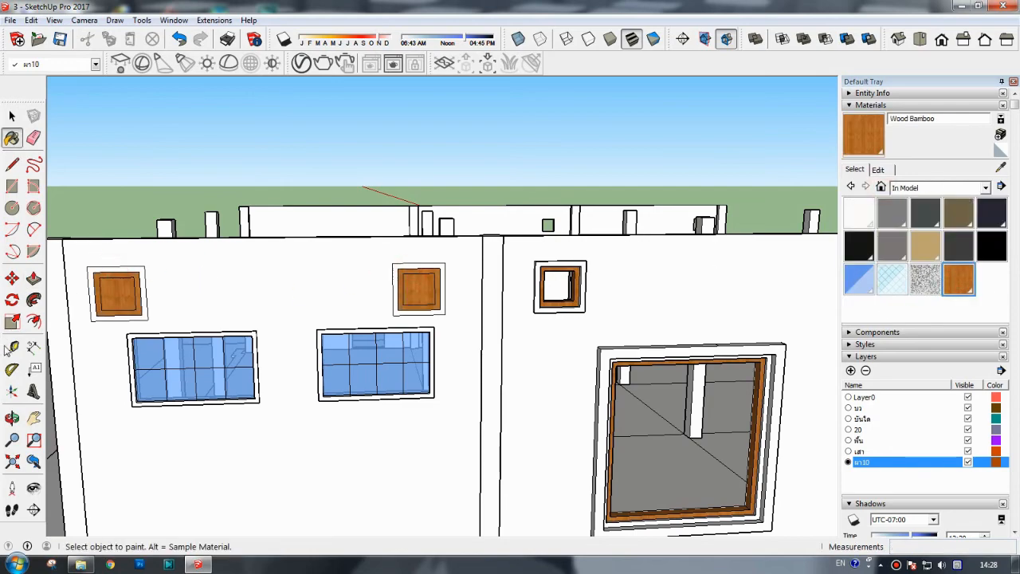
- Push the centre squares of both vents above the high windows 0.10 m through the wall to open them
{"action": "left_click", "coordinate": [33, 278]}
{"action": "left_click", "coordinate": [116, 293]}
{"action": "left_click", "coordinate": [116, 293]}
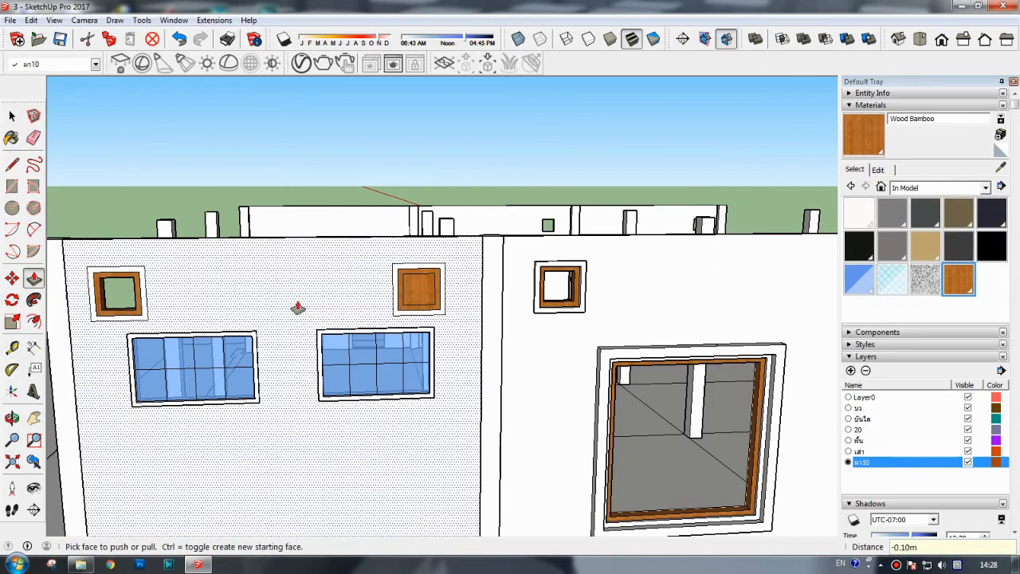
{"action": "left_click", "coordinate": [416, 293]}
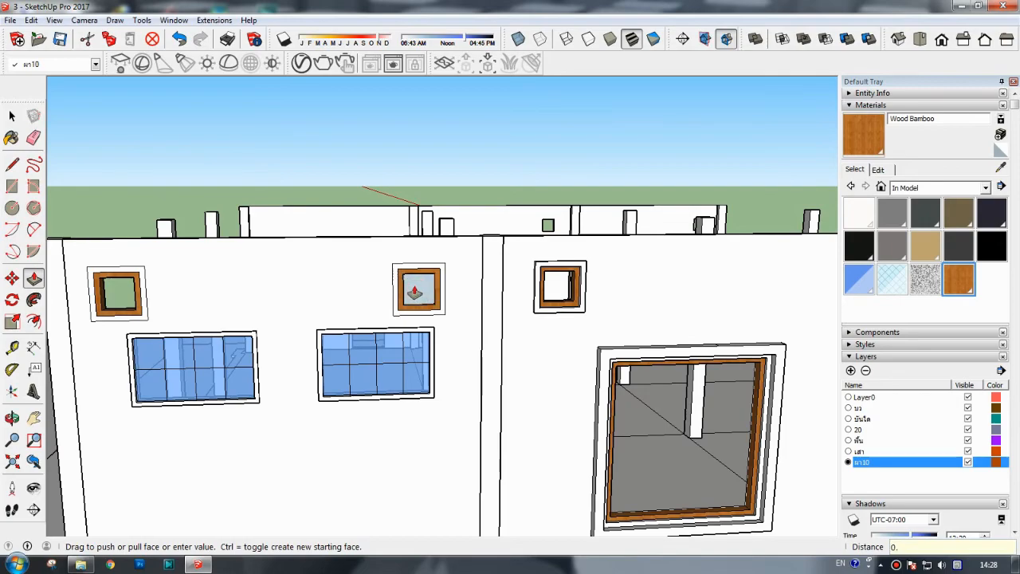
{"action": "left_click", "coordinate": [416, 293]}
- Pull the outer frames of both new vents outward from the wall face
{"action": "middle_click_drag", "start_coordinate": [141, 387], "coordinate": [239, 398]}
{"action": "left_click", "coordinate": [33, 278]}
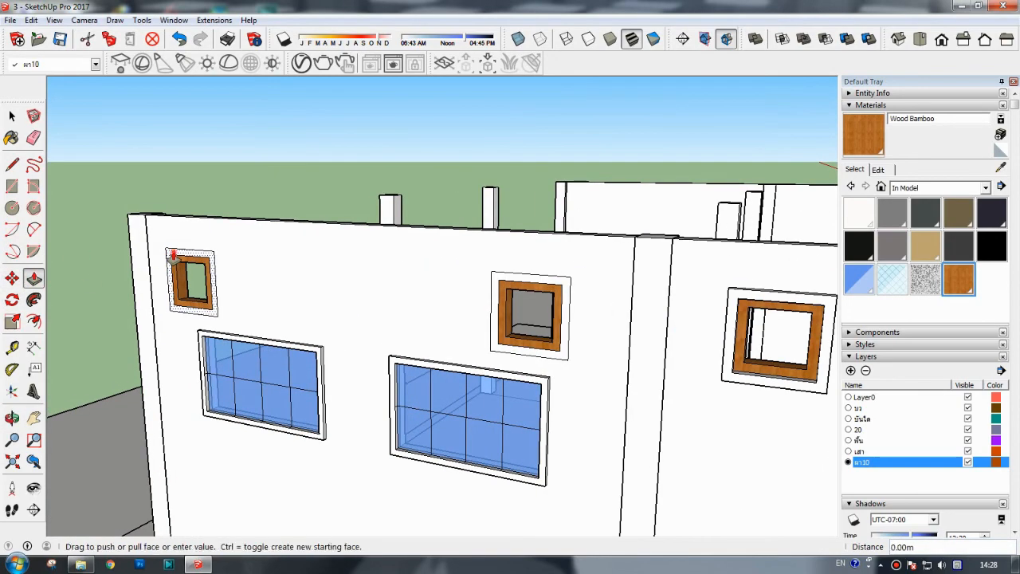
{"action": "left_click", "coordinate": [507, 284]}
- Examine the finished side walls in the standard right and left views
{"action": "scroll", "coordinate": [506, 284], "scroll_direction": "down", "scroll_amount": 3}
{"action": "left_click", "coordinate": [12, 417]}
{"action": "left_click_drag", "start_coordinate": [183, 381], "coordinate": [416, 284]}
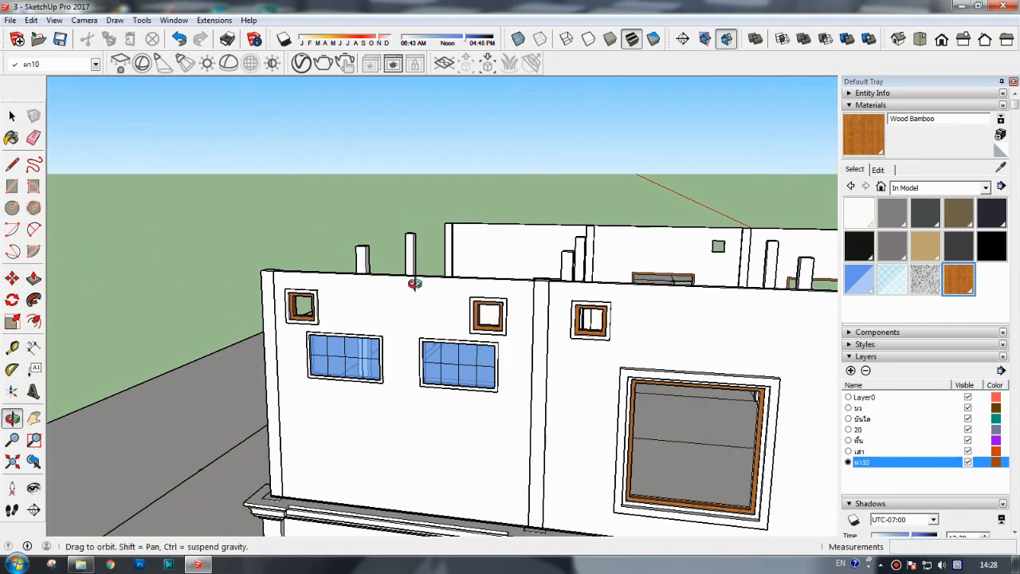
{"action": "left_click", "coordinate": [962, 39]}
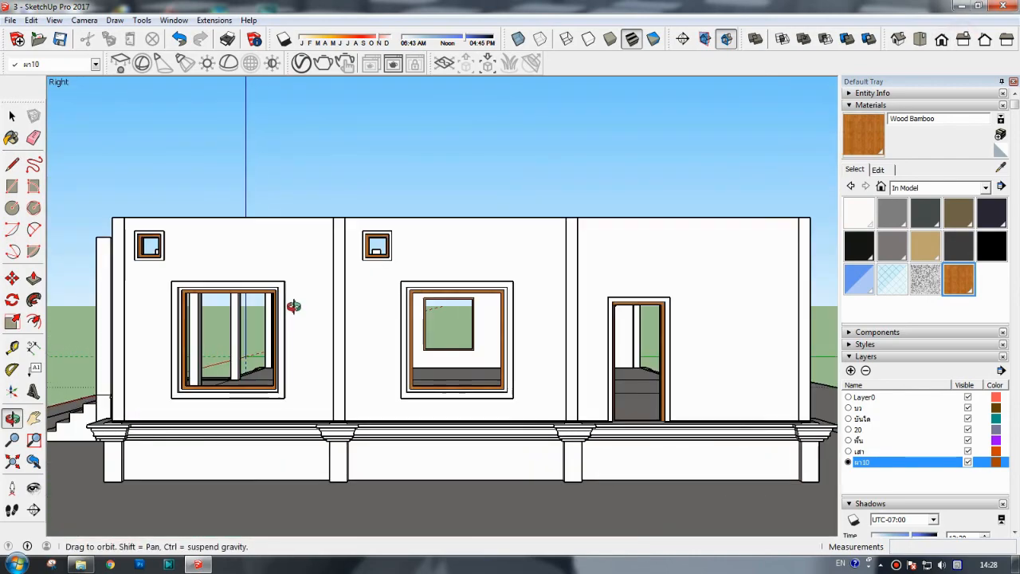
{"action": "left_click", "coordinate": [1006, 39]}
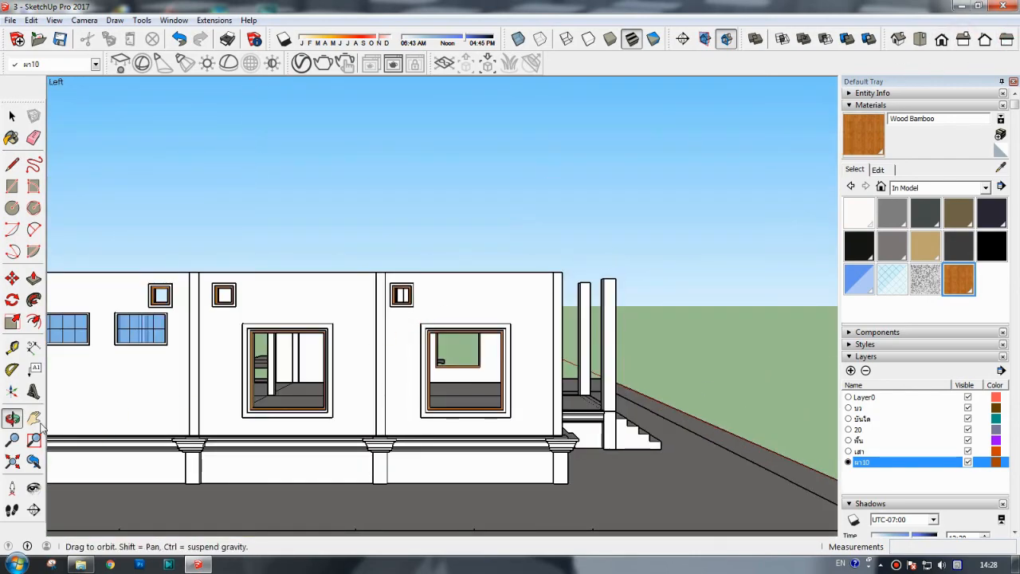
{"action": "key", "text": "h"}
{"action": "left_click_drag", "start_coordinate": [284, 374], "coordinate": [430, 349]}
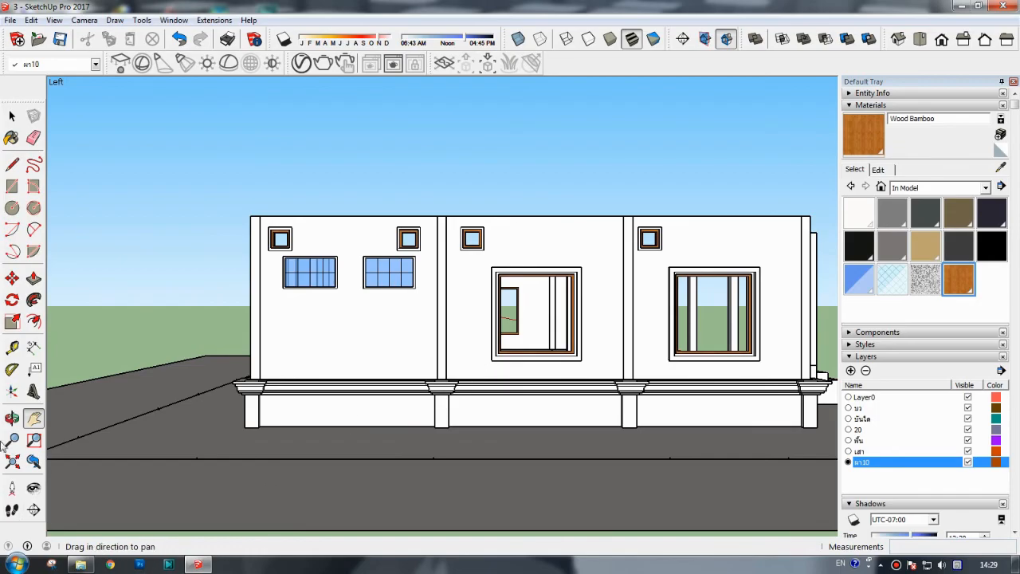
- Copy the frontmost windowed side wall panel about 3.81 m across to the column beside the porch
{"action": "left_click", "coordinate": [12, 417]}
{"action": "left_click_drag", "start_coordinate": [542, 420], "coordinate": [94, 444]}
{"action": "scroll", "coordinate": [455, 492], "scroll_direction": "down", "scroll_amount": 3}
{"action": "mouse_move", "coordinate": [215, 412]}
{"action": "left_mouse_down"}
{"action": "mouse_move", "coordinate": [136, 433]}
{"action": "mouse_move", "coordinate": [221, 423]}
{"action": "mouse_move", "coordinate": [210, 420]}
{"action": "left_mouse_up"}
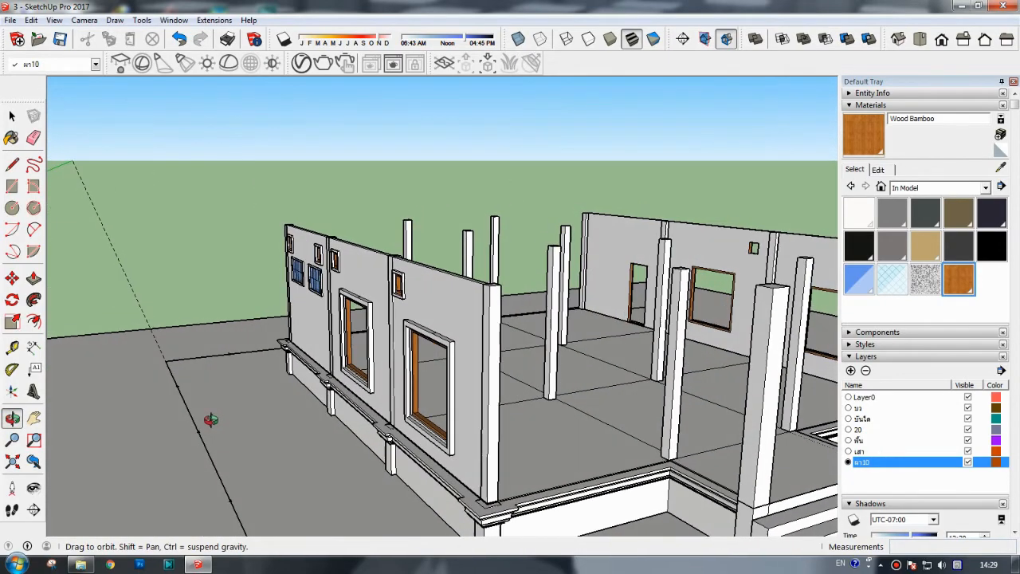
{"action": "left_click", "coordinate": [12, 299]}
{"action": "left_click", "coordinate": [482, 498]}
{"action": "key", "text": "ctrl"}
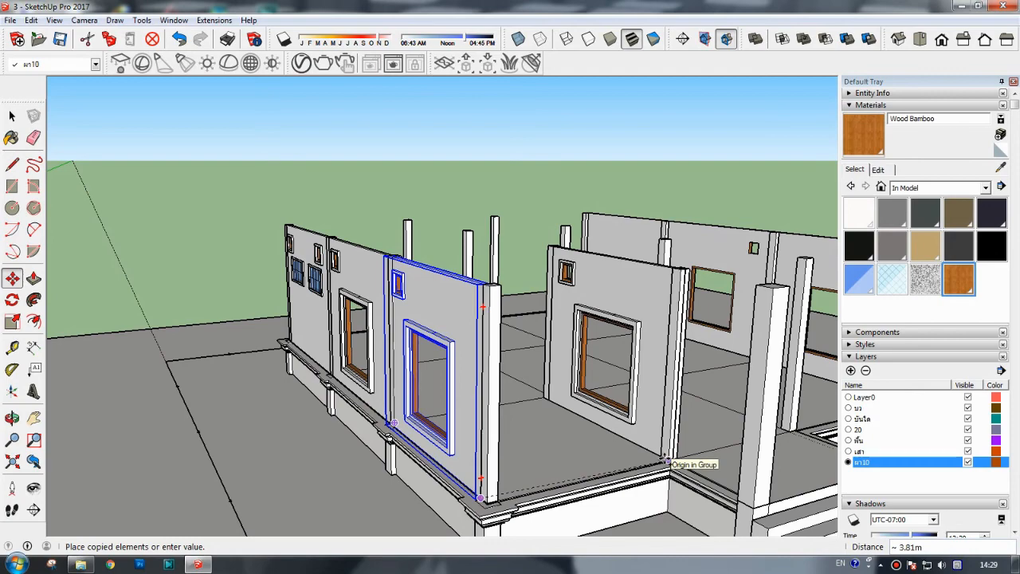
{"action": "left_click", "coordinate": [666, 460]}
- Rotate the copied wall panel a quarter turn so it runs parallel to the front of the house
{"action": "left_click", "coordinate": [12, 419]}
{"action": "left_click_drag", "start_coordinate": [209, 345], "coordinate": [103, 386]}
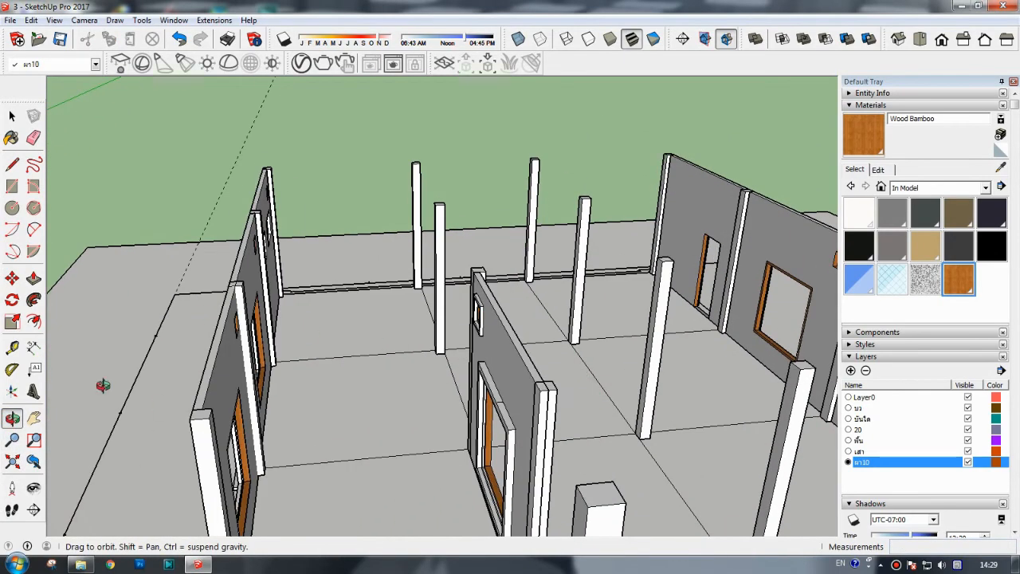
{"action": "left_click", "coordinate": [12, 278]}
{"action": "left_click", "coordinate": [541, 372]}
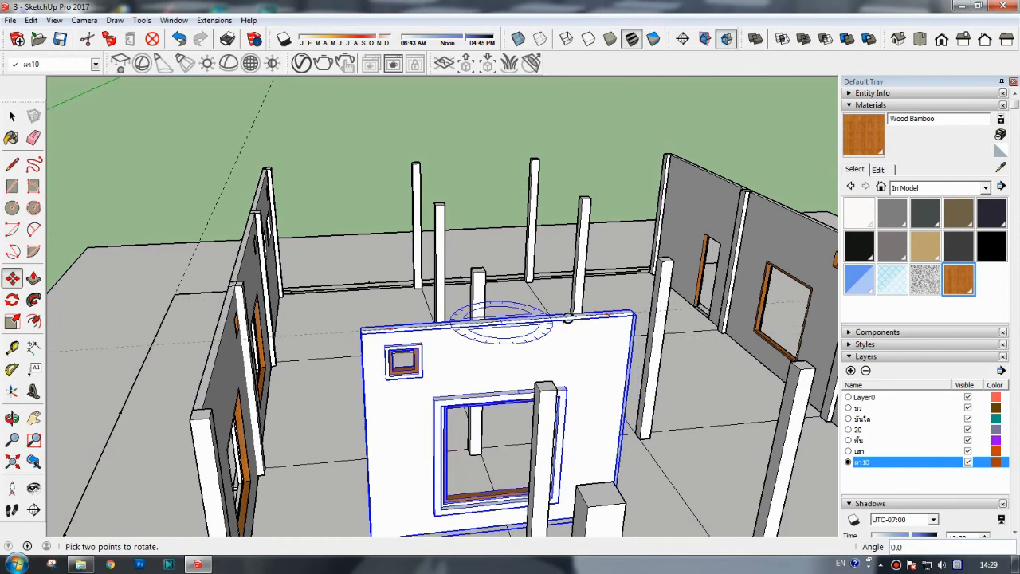
{"action": "key", "text": "Escape"}
- Move the rotated wall panel into the left front bay, fitting it against the corner column
{"action": "left_click", "coordinate": [483, 321]}
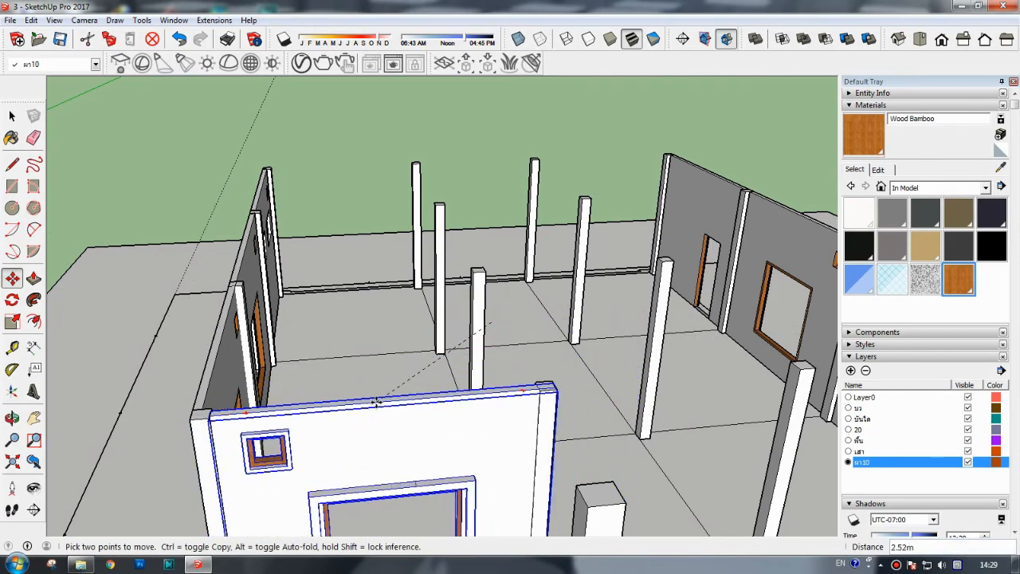
{"action": "left_click", "coordinate": [376, 403]}
{"action": "middle_click_drag", "start_coordinate": [376, 403], "coordinate": [332, 481], "text": "shift"}
{"action": "scroll", "coordinate": [332, 481], "scroll_direction": "up", "scroll_amount": 3}
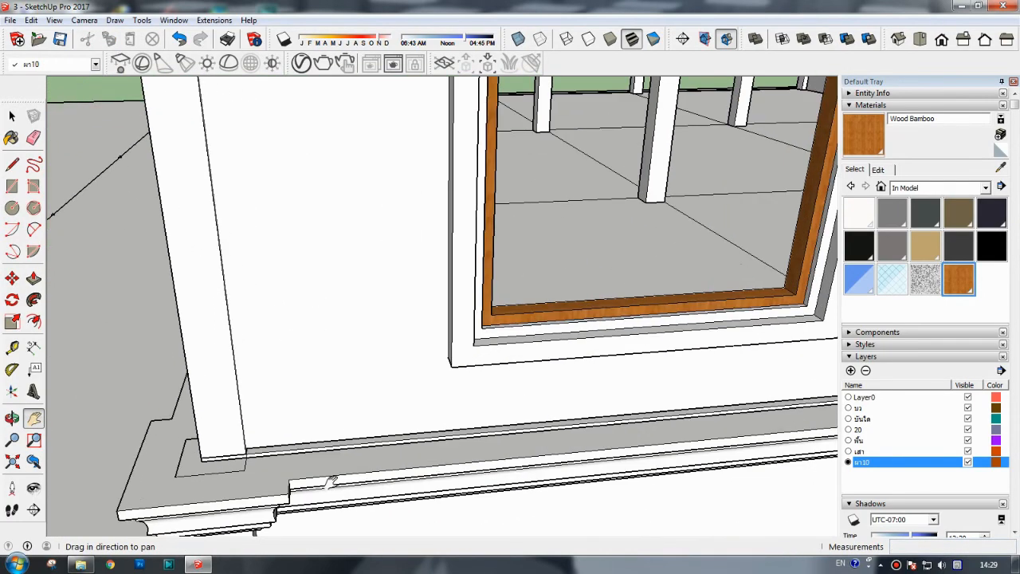
{"action": "key", "text": "m"}
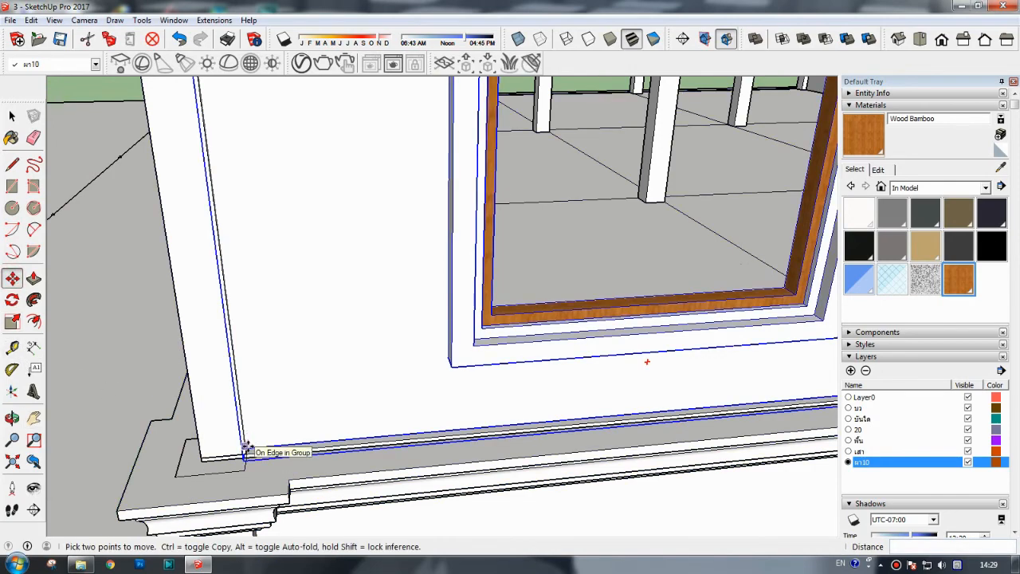
{"action": "scroll", "coordinate": [446, 438], "scroll_direction": "down", "scroll_amount": 4}
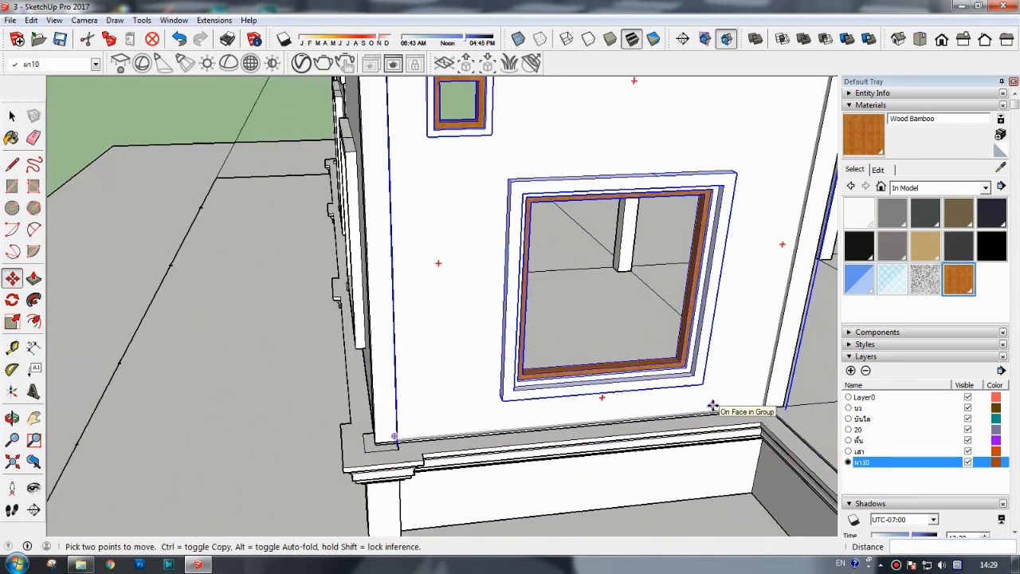
{"action": "scroll", "coordinate": [711, 407], "scroll_direction": "down", "scroll_amount": 5}
- Copy the left front wall panel about 6.59 m along the red axis into the right front bay
{"action": "middle_click_drag", "start_coordinate": [712, 406], "coordinate": [364, 394]}
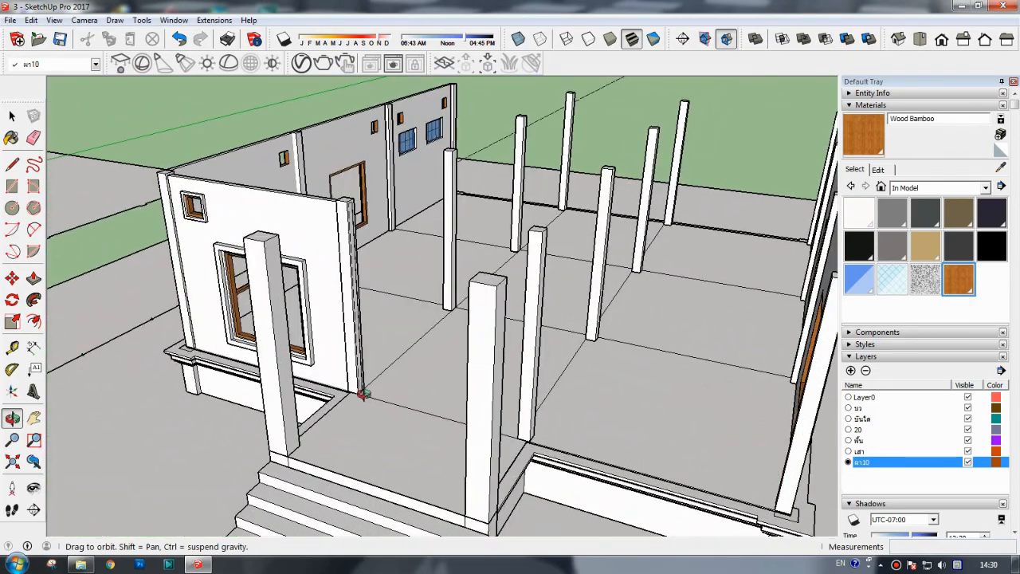
{"action": "key", "text": "m"}
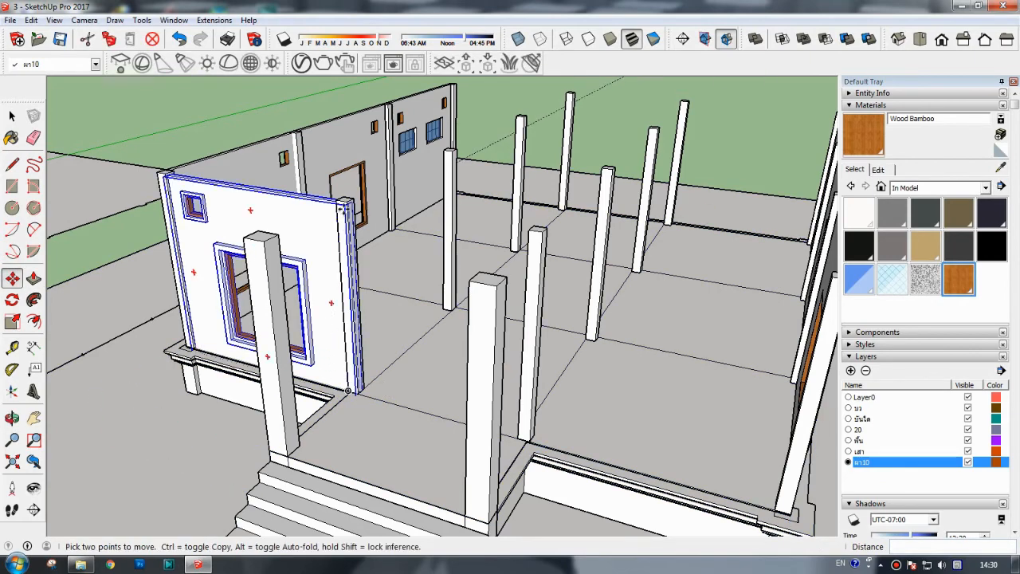
{"action": "key", "text": "ctrl"}
{"action": "left_click", "coordinate": [326, 249]}
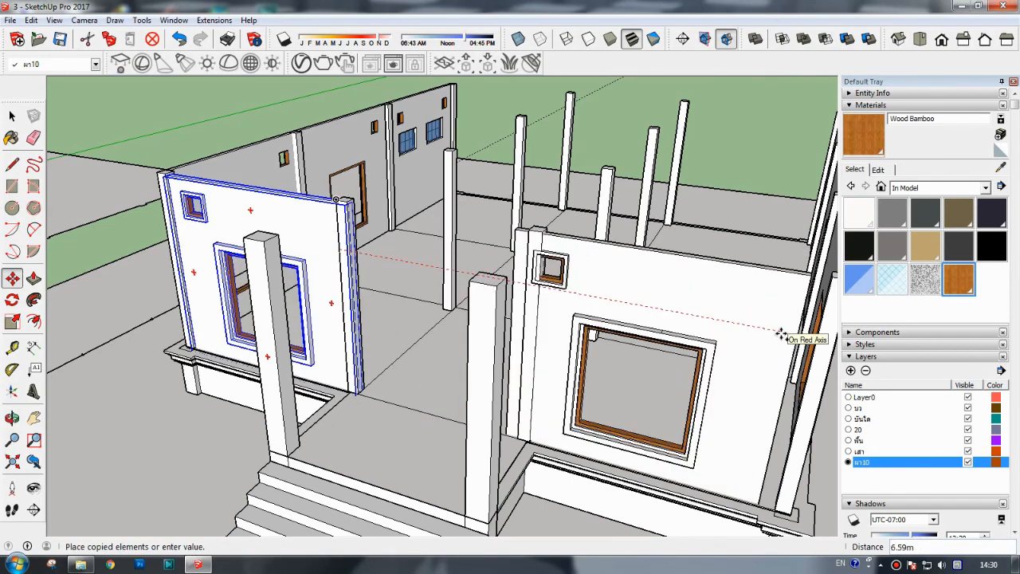
{"action": "left_click", "coordinate": [785, 338]}
- Move the copied right front wall panel about 0.32 m to fit against the corner column
{"action": "left_click", "coordinate": [34, 419]}
{"action": "left_click_drag", "start_coordinate": [797, 391], "coordinate": [616, 333]}
{"action": "key", "text": "m"}
{"action": "left_click", "coordinate": [589, 204]}
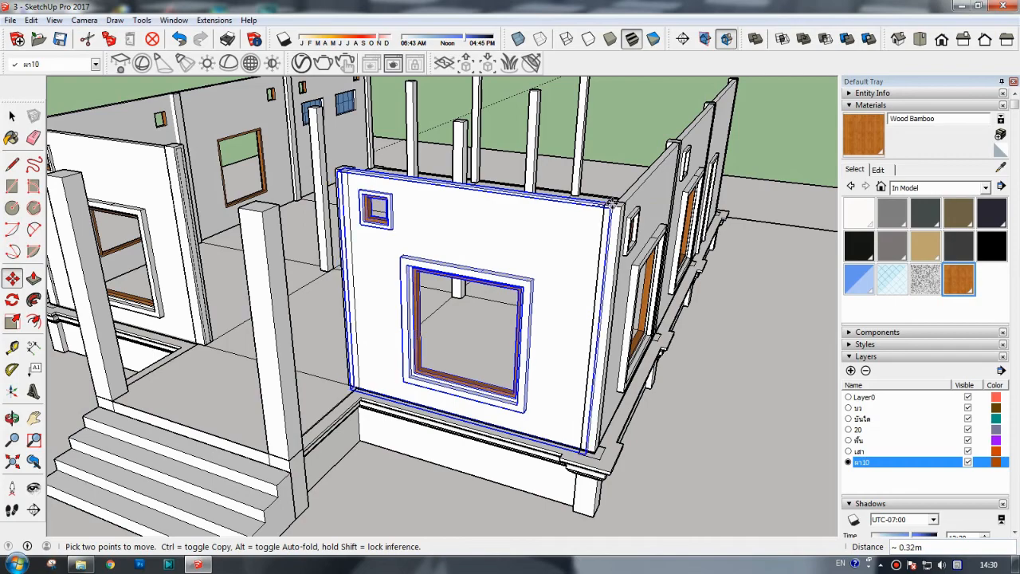
{"action": "left_click", "coordinate": [602, 206]}
- Explode the left front wall panel in the front view so its faces can be edited
{"action": "left_click", "coordinate": [12, 417]}
{"action": "left_click_drag", "start_coordinate": [107, 388], "coordinate": [182, 386]}
{"action": "scroll", "coordinate": [160, 375], "scroll_direction": "down", "scroll_amount": 2}
{"action": "scroll", "coordinate": [321, 359], "scroll_direction": "up", "scroll_amount": 5}
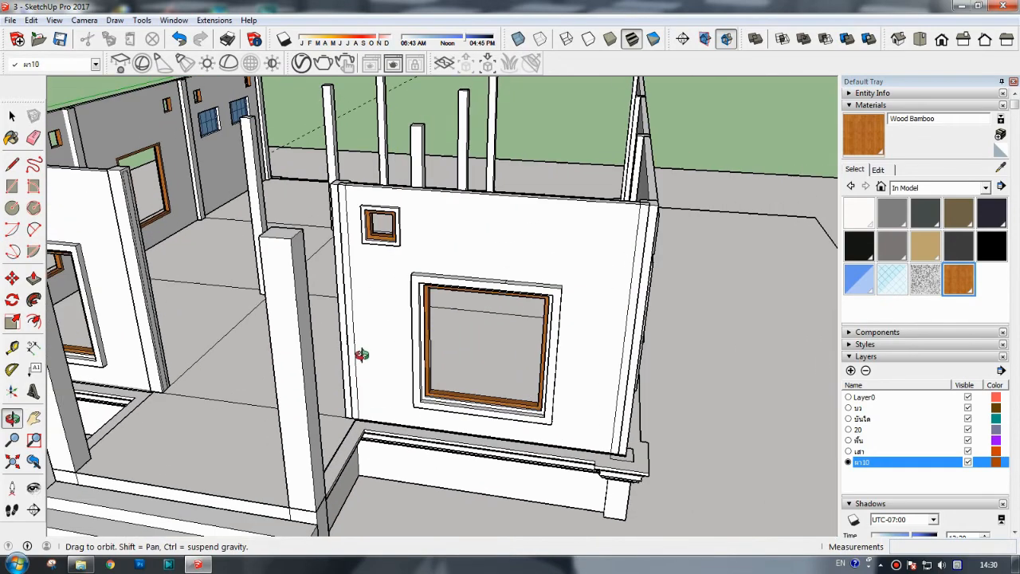
{"action": "left_click", "coordinate": [942, 39]}
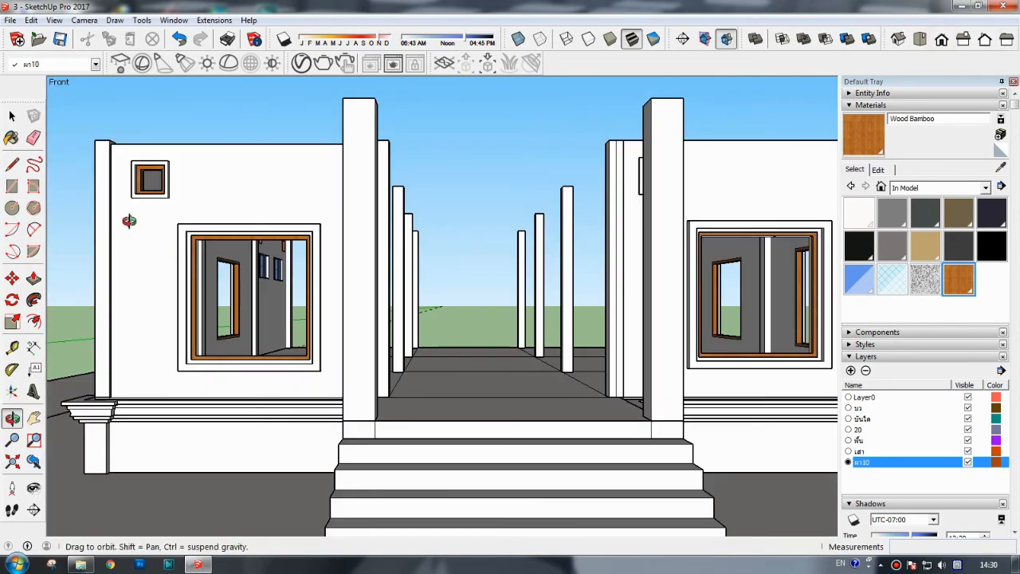
{"action": "scroll", "coordinate": [128, 221], "scroll_direction": "up", "scroll_amount": 2}
{"action": "left_click", "coordinate": [35, 418]}
{"action": "left_click_drag", "start_coordinate": [89, 379], "coordinate": [205, 371]}
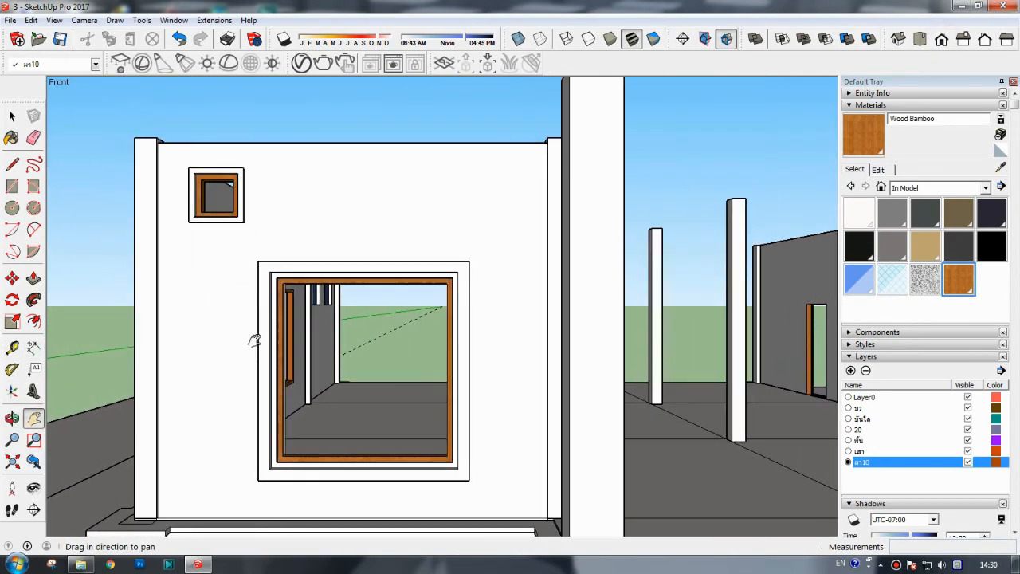
{"action": "key", "text": "space"}
{"action": "left_click", "coordinate": [375, 216]}
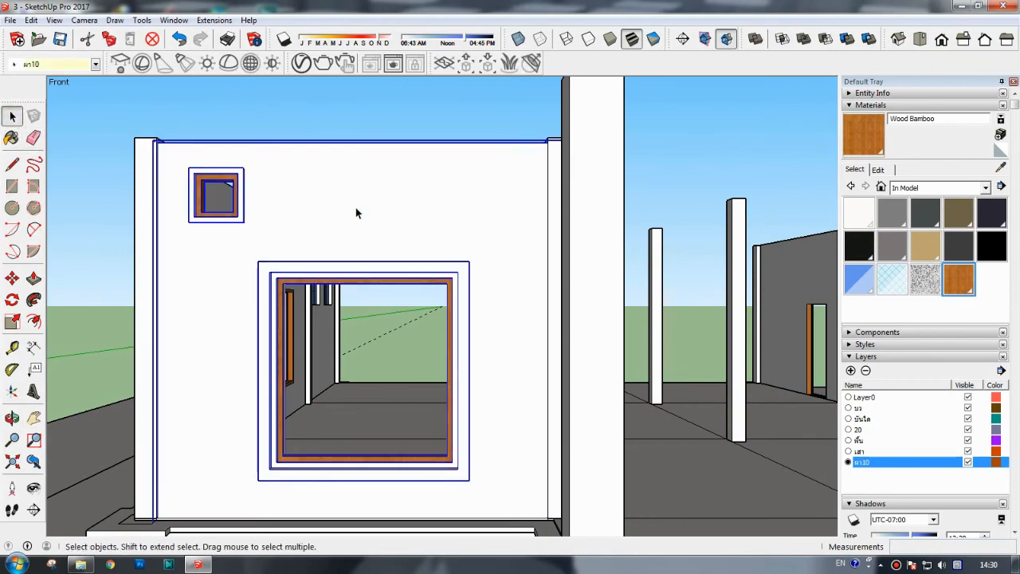
{"action": "right_click", "coordinate": [309, 199]}
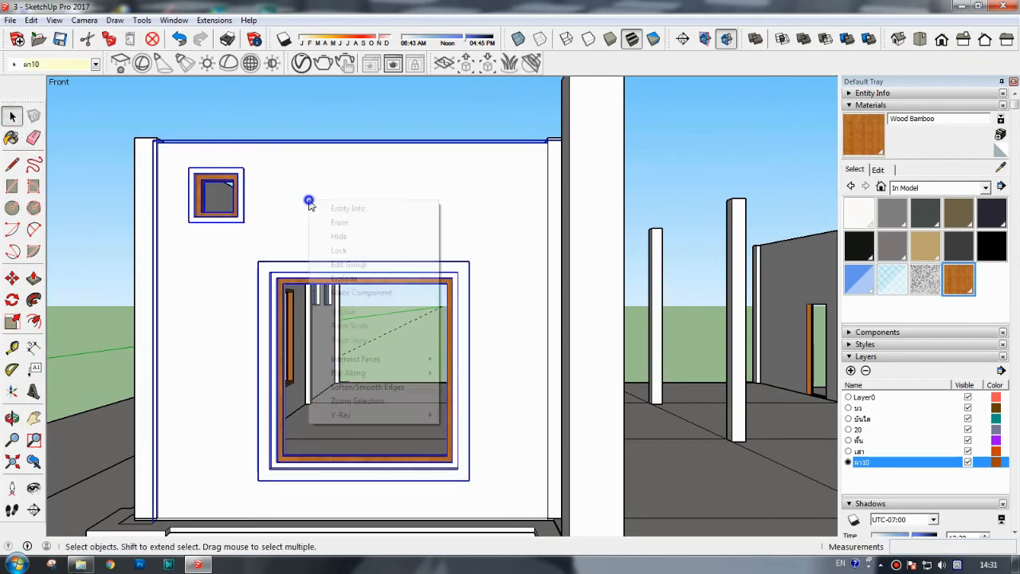
{"action": "left_click", "coordinate": [343, 278]}
- Push the outer and wood frames of the left front wall's vent flush with the wall face
{"action": "left_click", "coordinate": [12, 417]}
{"action": "left_click_drag", "start_coordinate": [279, 350], "coordinate": [160, 351]}
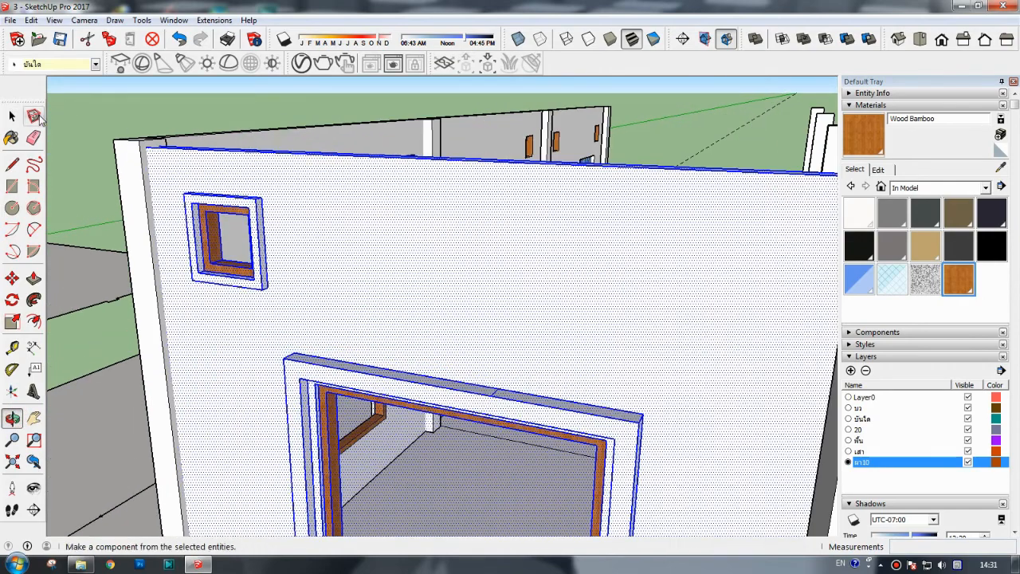
{"action": "left_click", "coordinate": [14, 117]}
{"action": "left_click", "coordinate": [84, 114]}
{"action": "scroll", "coordinate": [78, 202], "scroll_direction": "up", "scroll_amount": 2}
{"action": "left_click", "coordinate": [33, 278]}
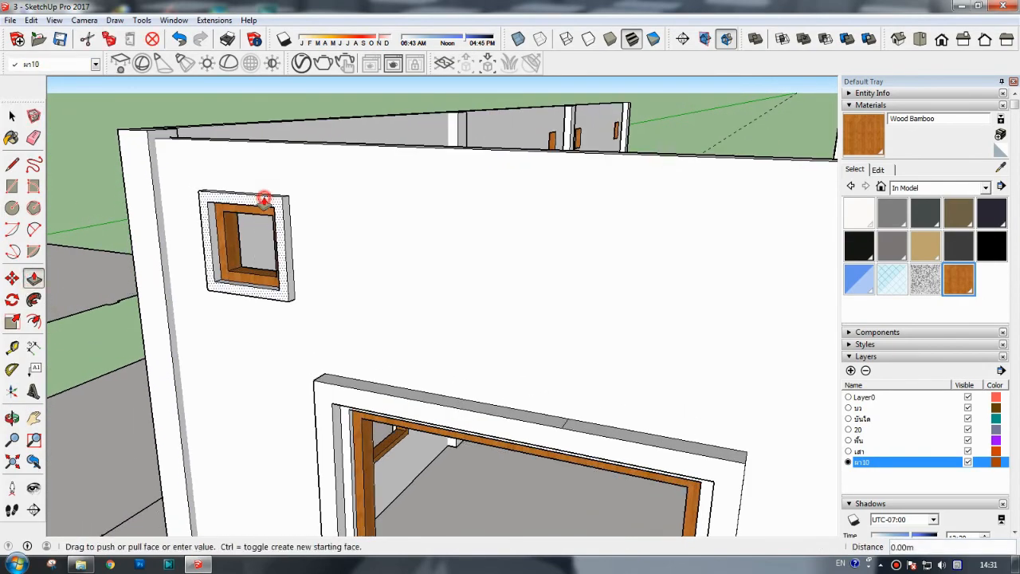
{"action": "left_click", "coordinate": [262, 198]}
{"action": "left_click", "coordinate": [270, 198]}
{"action": "left_click", "coordinate": [280, 200]}
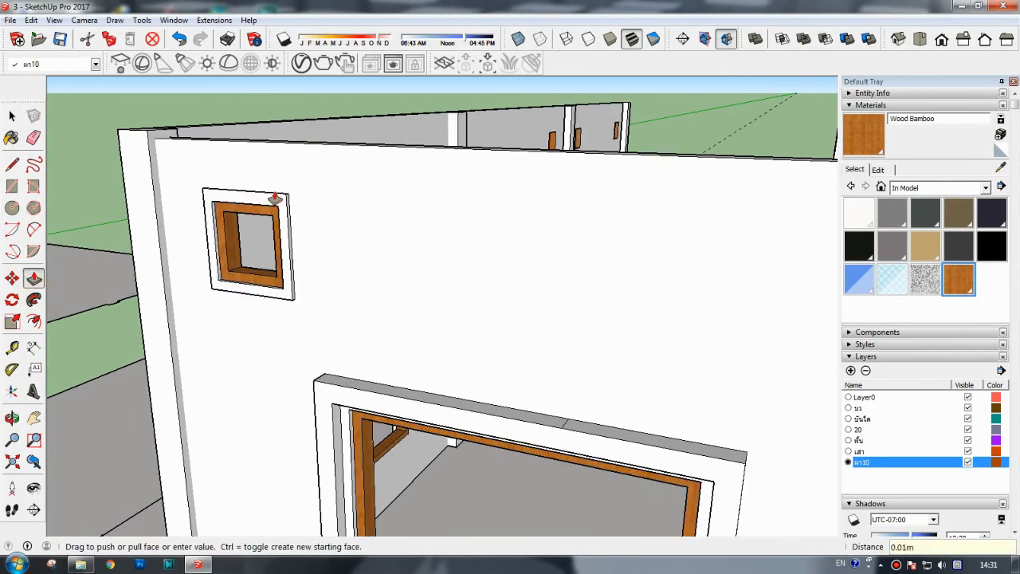
{"action": "scroll", "coordinate": [278, 201], "scroll_direction": "up", "scroll_amount": 3}
{"action": "left_click", "coordinate": [289, 206]}
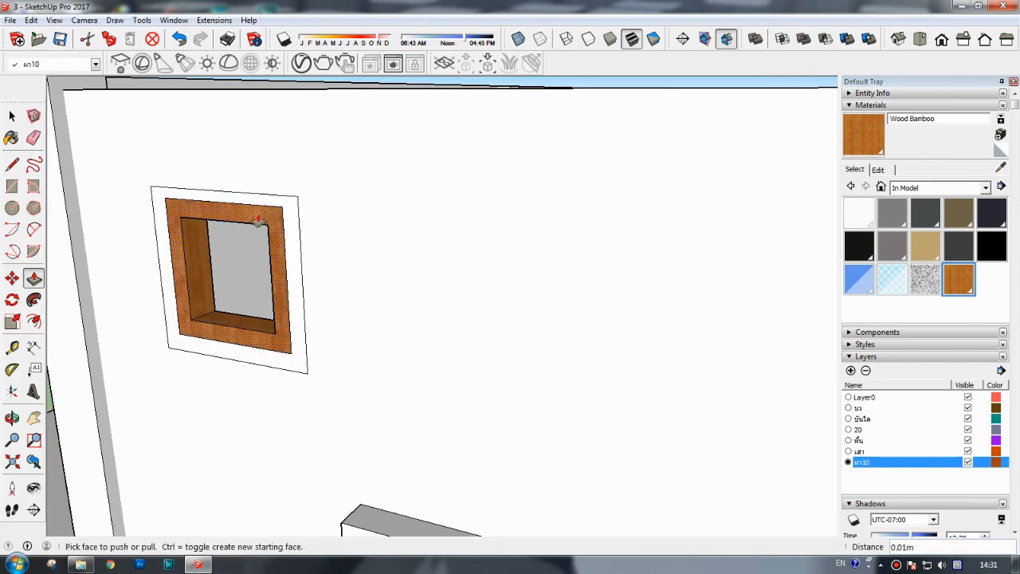
- Close the vent opening with a line along its inner edge and erase all the vent outlines
{"action": "left_click", "coordinate": [13, 163]}
{"action": "left_click", "coordinate": [214, 310]}
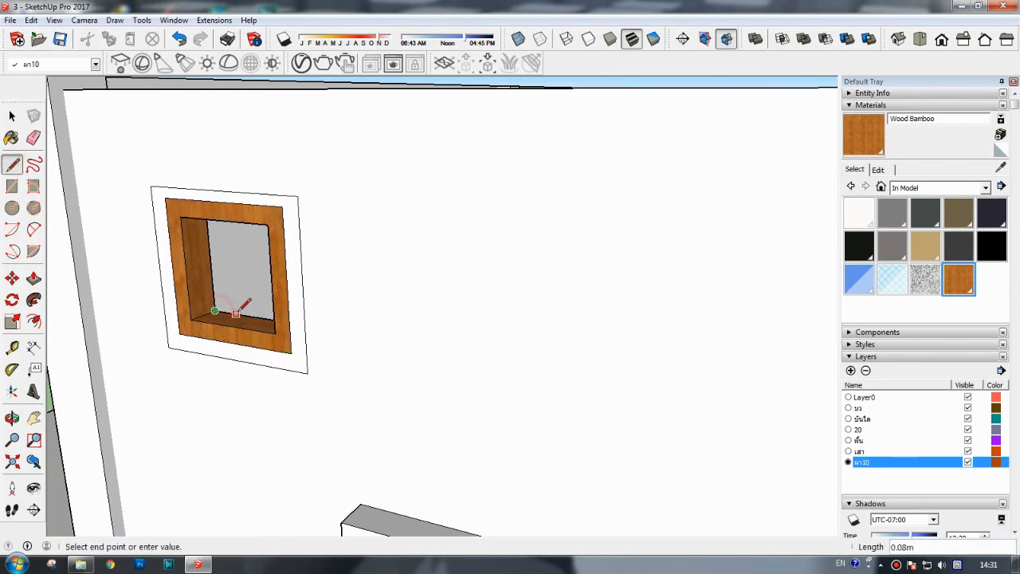
{"action": "left_click", "coordinate": [192, 320]}
{"action": "left_click", "coordinate": [233, 325]}
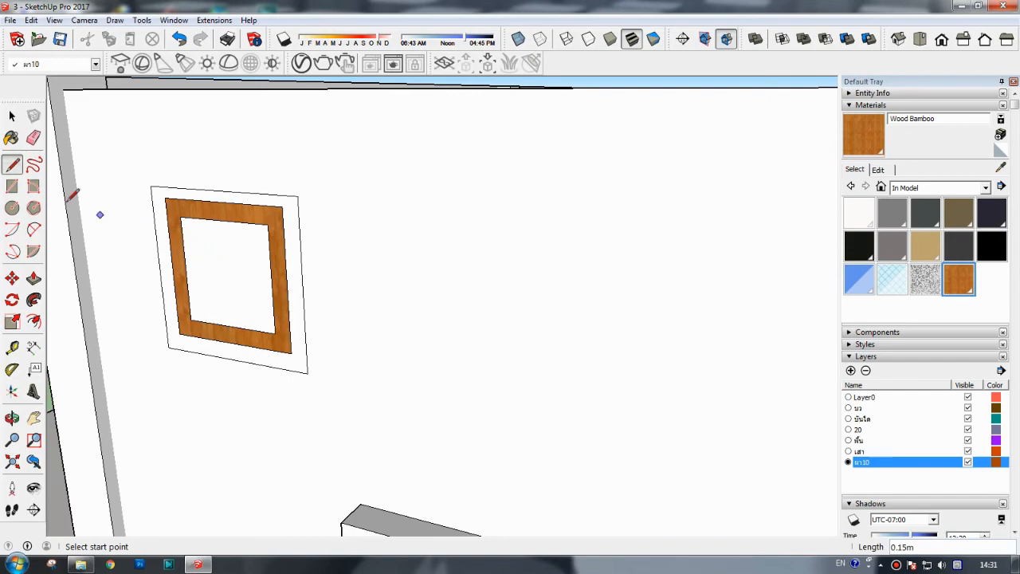
{"action": "key", "text": "e"}
{"action": "left_click_drag", "start_coordinate": [216, 164], "coordinate": [305, 229]}
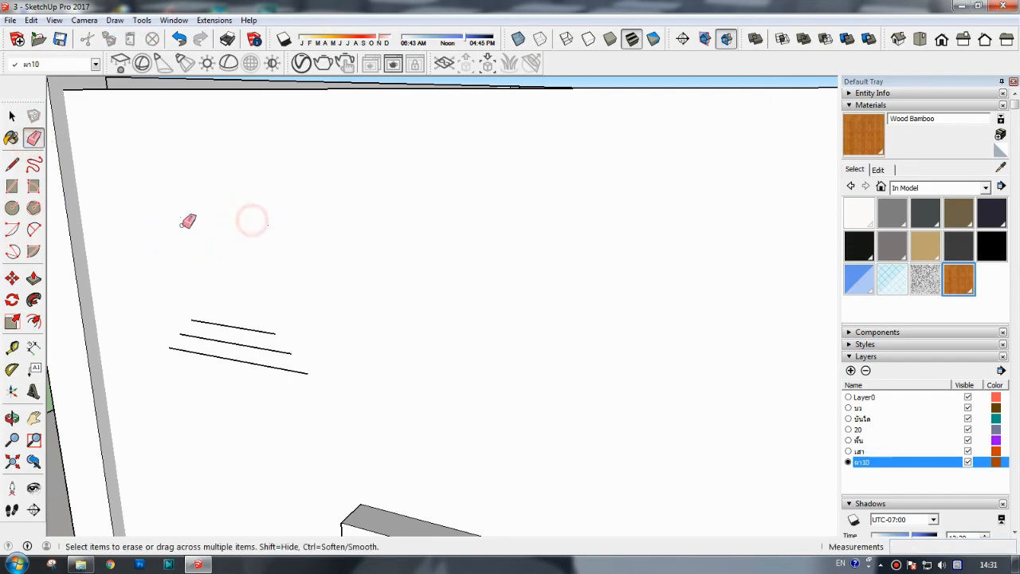
{"action": "left_click_drag", "start_coordinate": [179, 284], "coordinate": [211, 360]}
{"action": "scroll", "coordinate": [253, 332], "scroll_direction": "down", "scroll_amount": 3}
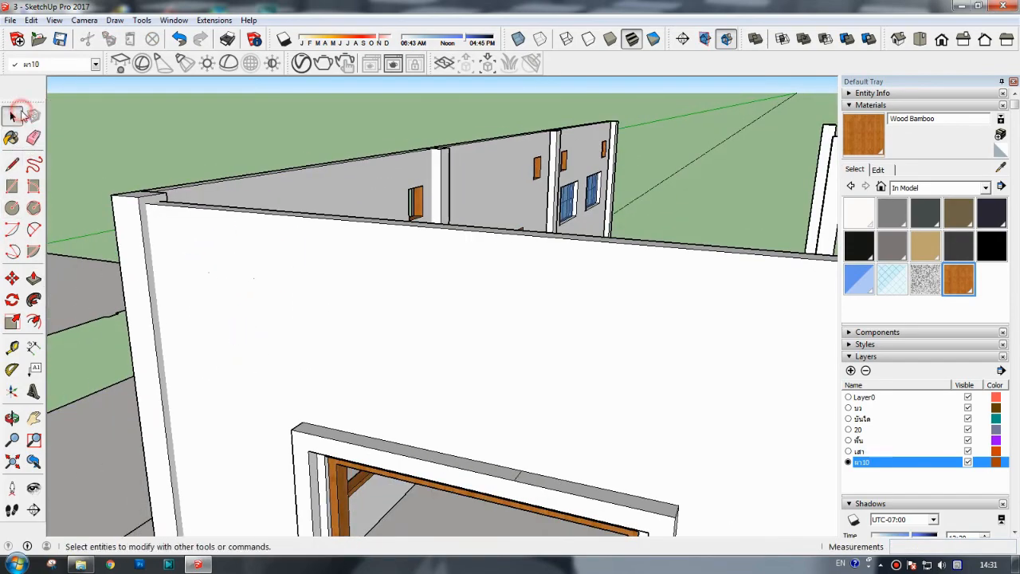
- Select the left front wall with its window and make it a group
{"action": "left_click", "coordinate": [21, 114]}
{"action": "right_click", "coordinate": [359, 289]}
{"action": "left_click", "coordinate": [394, 396]}
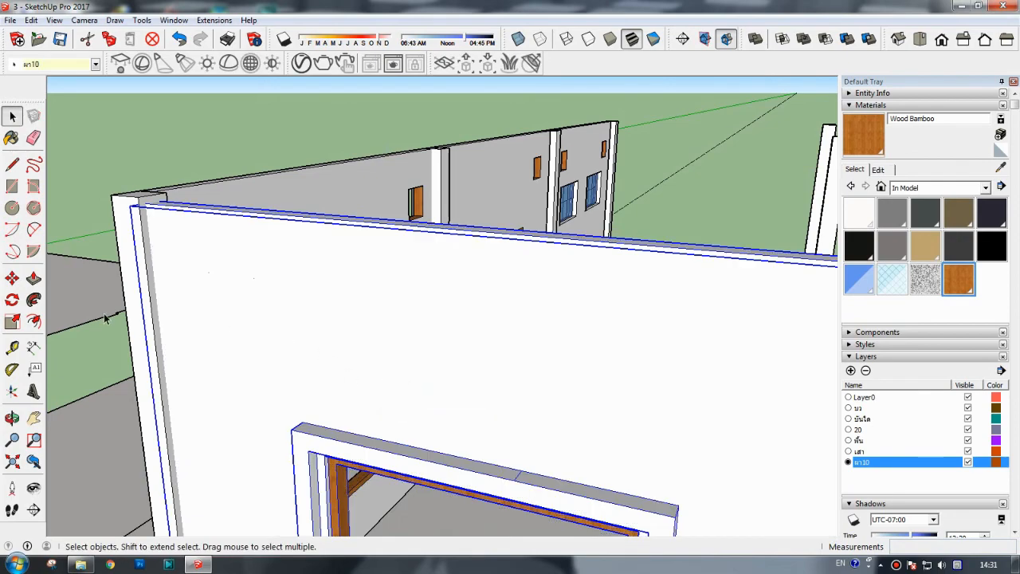
- Explode the front wall panel on the other side of the entrance so its faces can be edited
{"action": "scroll", "coordinate": [203, 307], "scroll_direction": "down", "scroll_amount": 5}
{"action": "middle_click_drag", "start_coordinate": [204, 396], "coordinate": [624, 273]}
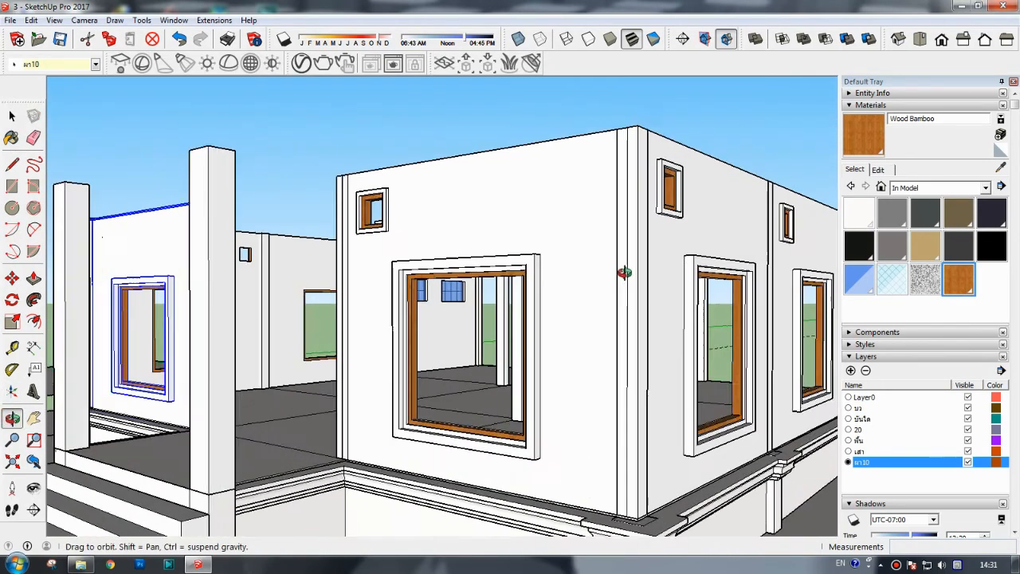
{"action": "left_click_drag", "start_coordinate": [567, 266], "coordinate": [634, 335]}
{"action": "scroll", "coordinate": [503, 247], "scroll_direction": "up", "scroll_amount": 2}
{"action": "scroll", "coordinate": [501, 249], "scroll_direction": "down", "scroll_amount": 1}
{"action": "left_click", "coordinate": [13, 113]}
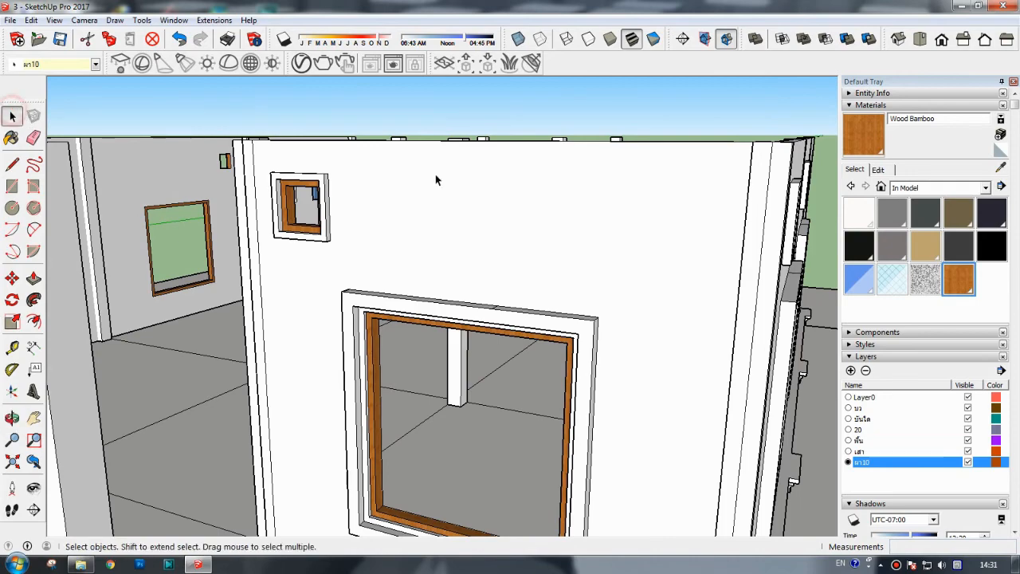
{"action": "right_click", "coordinate": [400, 172]}
{"action": "left_click", "coordinate": [407, 234]}
{"action": "left_click", "coordinate": [149, 91]}
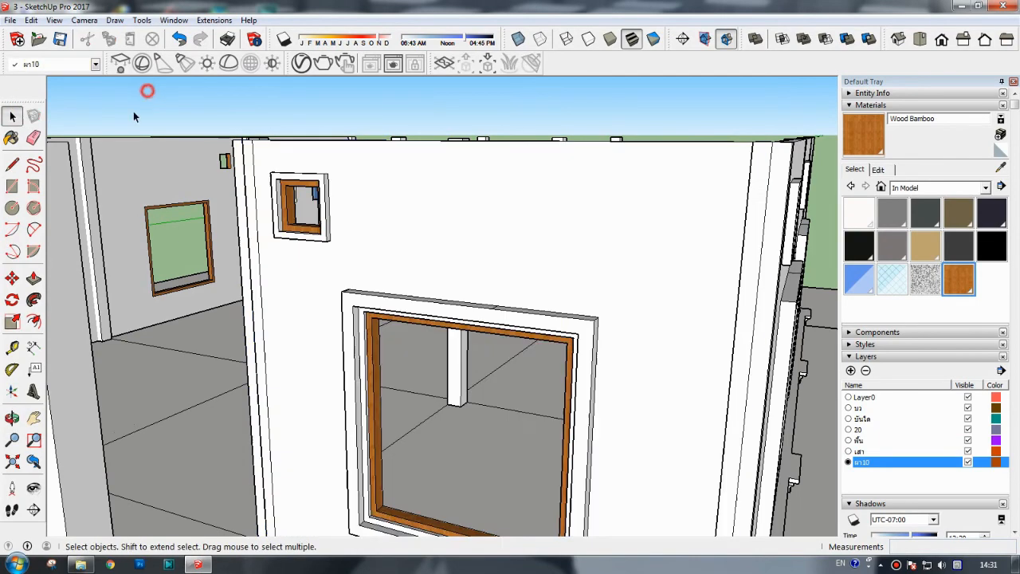
- Close the vent opening in the exploded front wall with lines along its inner edge
{"action": "left_click", "coordinate": [12, 164]}
{"action": "scroll", "coordinate": [191, 195], "scroll_direction": "up", "scroll_amount": 3}
{"action": "left_click", "coordinate": [478, 278]}
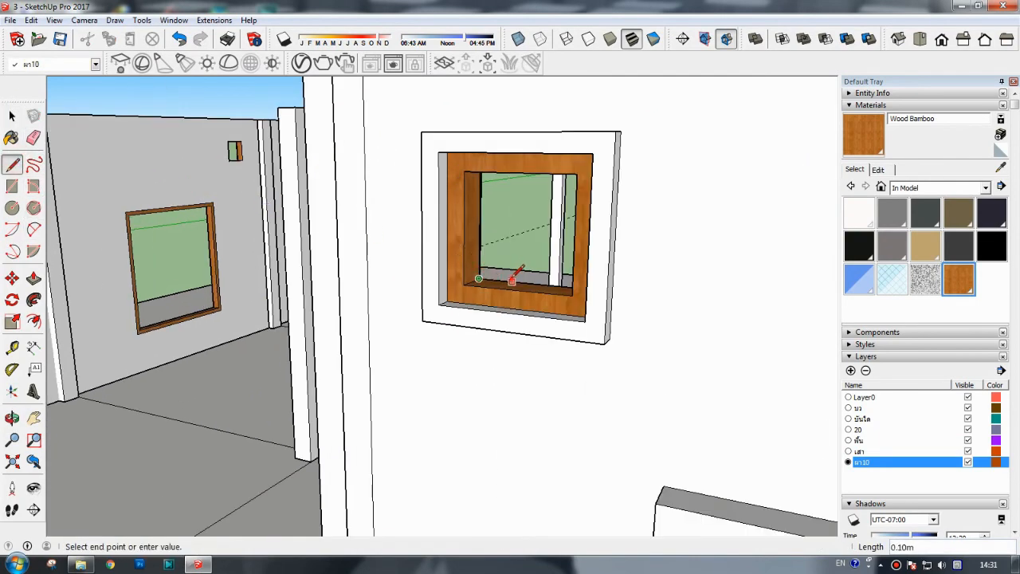
{"action": "left_click", "coordinate": [508, 282]}
{"action": "left_click", "coordinate": [463, 285]}
{"action": "left_click", "coordinate": [496, 288]}
- Push the vent's outer and wood frames flush with the wall face and erase the leftover vent outlines
{"action": "left_click", "coordinate": [33, 277]}
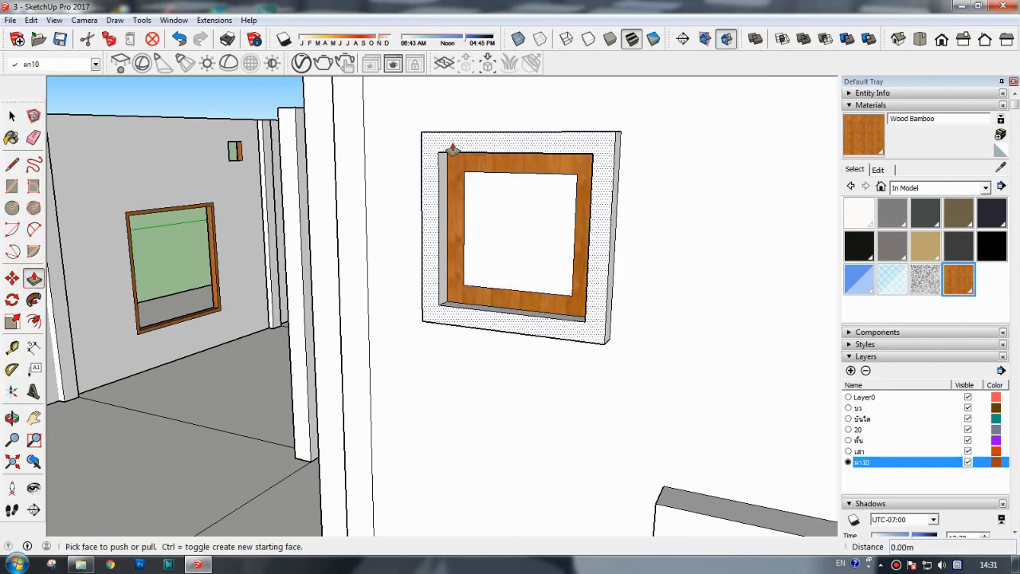
{"action": "mouse_move", "coordinate": [455, 152]}
{"action": "left_mouse_down"}
{"action": "mouse_move", "coordinate": [467, 149]}
{"action": "mouse_move", "coordinate": [454, 131]}
{"action": "mouse_move", "coordinate": [466, 162]}
{"action": "mouse_move", "coordinate": [621, 189]}
{"action": "mouse_move", "coordinate": [522, 338]}
{"action": "left_mouse_up"}
{"action": "left_click", "coordinate": [33, 138]}
{"action": "mouse_move", "coordinate": [496, 278]}
{"action": "left_mouse_down"}
{"action": "mouse_move", "coordinate": [458, 267]}
{"action": "mouse_move", "coordinate": [479, 287]}
{"action": "left_mouse_up"}
{"action": "scroll", "coordinate": [476, 252], "scroll_direction": "down", "scroll_amount": 8}
- Examine both front walls in the front view and the house interior from above
{"action": "left_click", "coordinate": [941, 43]}
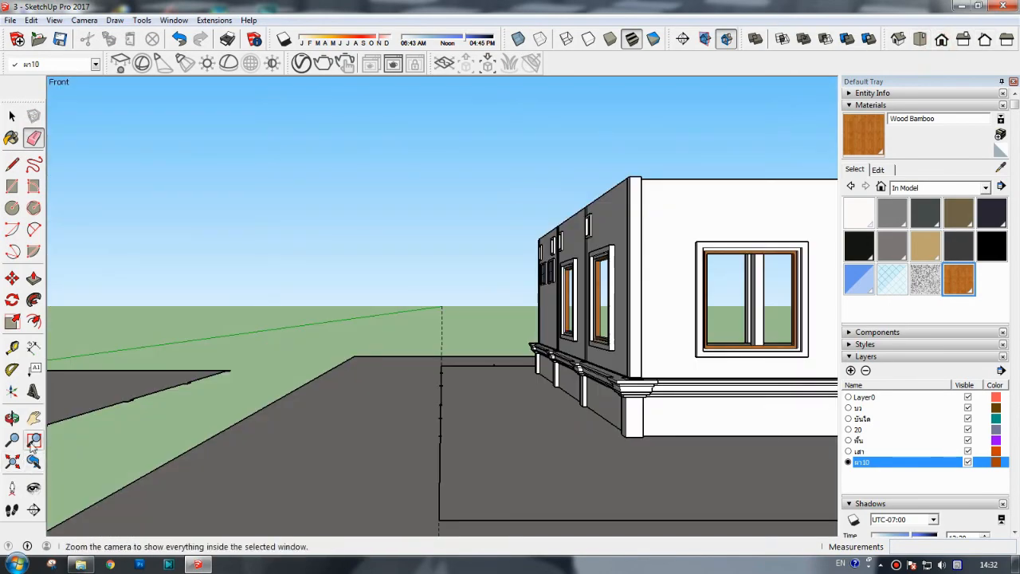
{"action": "left_click", "coordinate": [34, 418]}
{"action": "left_click_drag", "start_coordinate": [678, 296], "coordinate": [259, 301]}
{"action": "scroll", "coordinate": [259, 301], "scroll_direction": "down", "scroll_amount": 3}
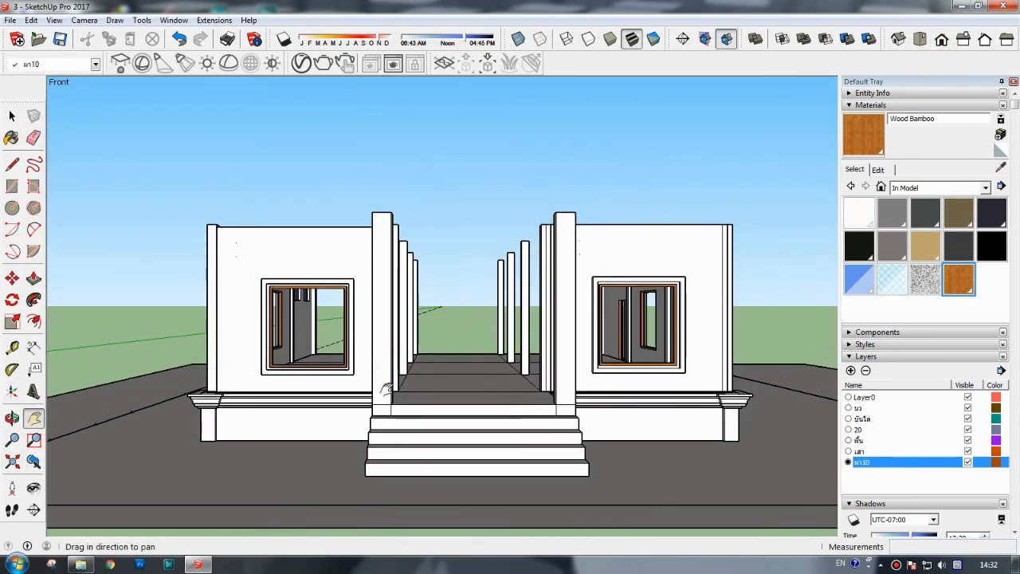
{"action": "left_click", "coordinate": [11, 418]}
{"action": "left_click_drag", "start_coordinate": [414, 359], "coordinate": [422, 406]}
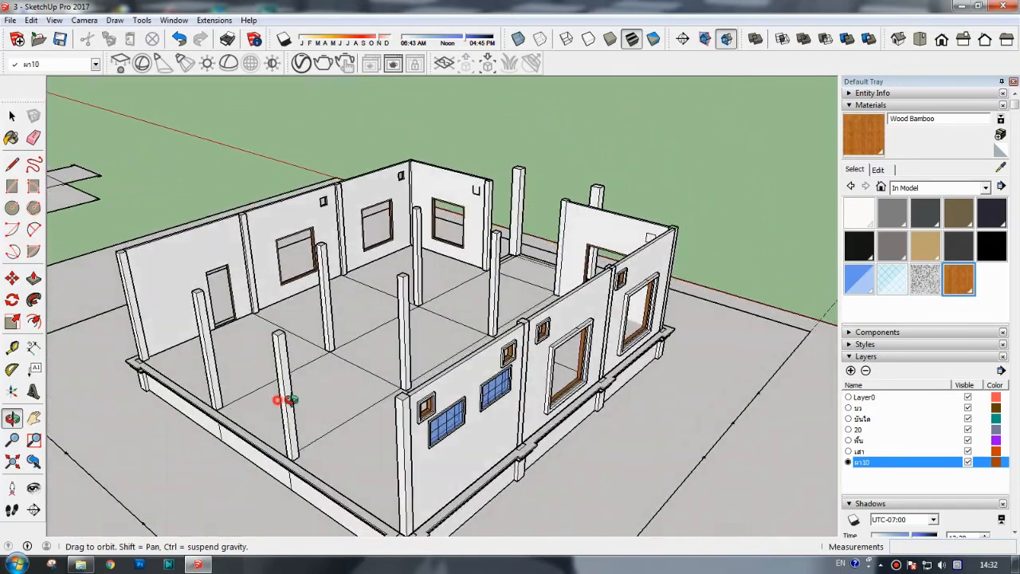
{"action": "left_click_drag", "start_coordinate": [284, 400], "coordinate": [436, 339]}
- Draw a wall face from the side wall's column to the nearest inner column and thicken it by 0.10 m
{"action": "scroll", "coordinate": [378, 339], "scroll_direction": "up", "scroll_amount": 4}
{"action": "scroll", "coordinate": [291, 218], "scroll_direction": "up", "scroll_amount": 3}
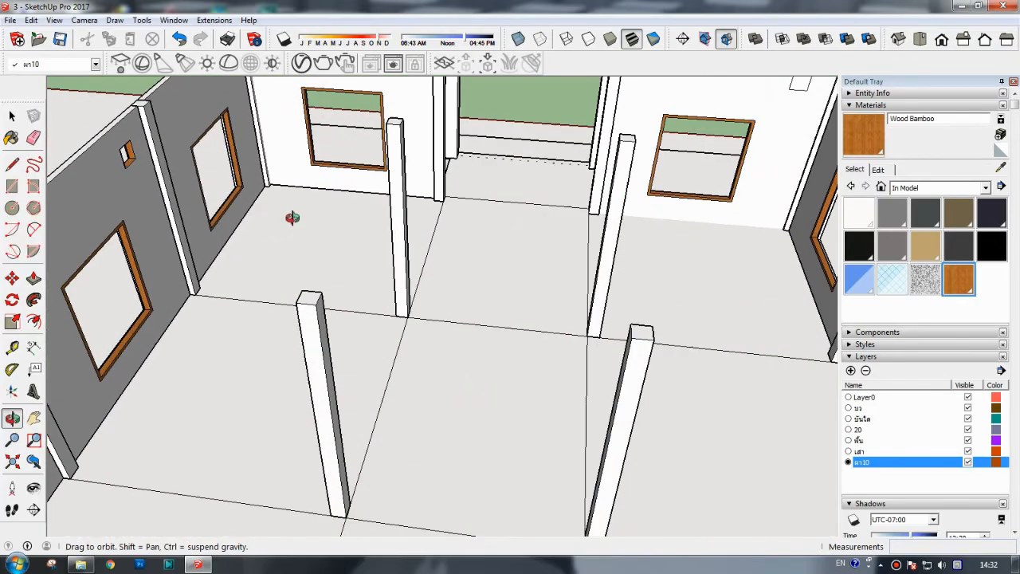
{"action": "scroll", "coordinate": [298, 261], "scroll_direction": "down", "scroll_amount": 2}
{"action": "left_click", "coordinate": [16, 163]}
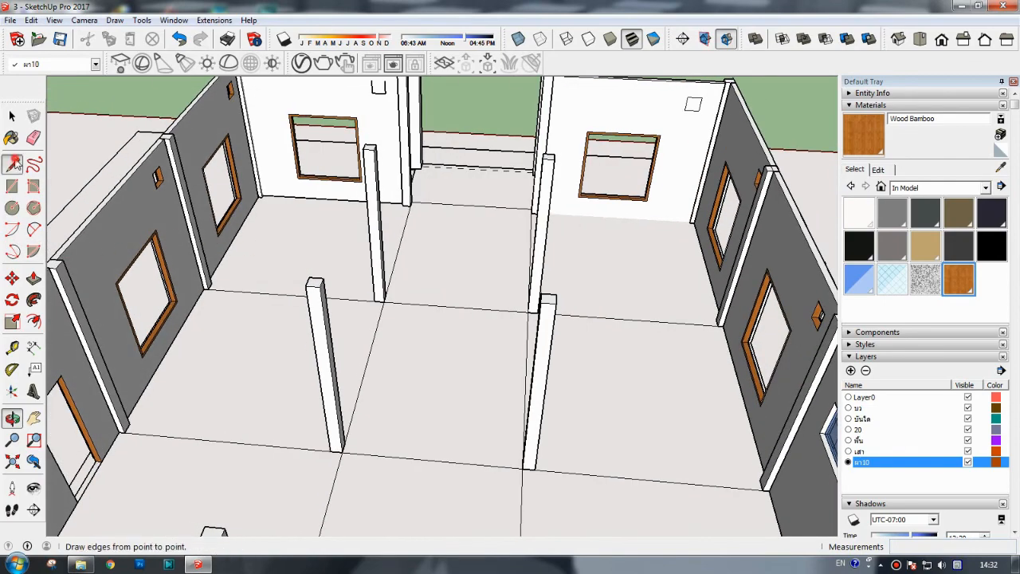
{"action": "scroll", "coordinate": [209, 284], "scroll_direction": "up", "scroll_amount": 1}
{"action": "left_click", "coordinate": [203, 289]}
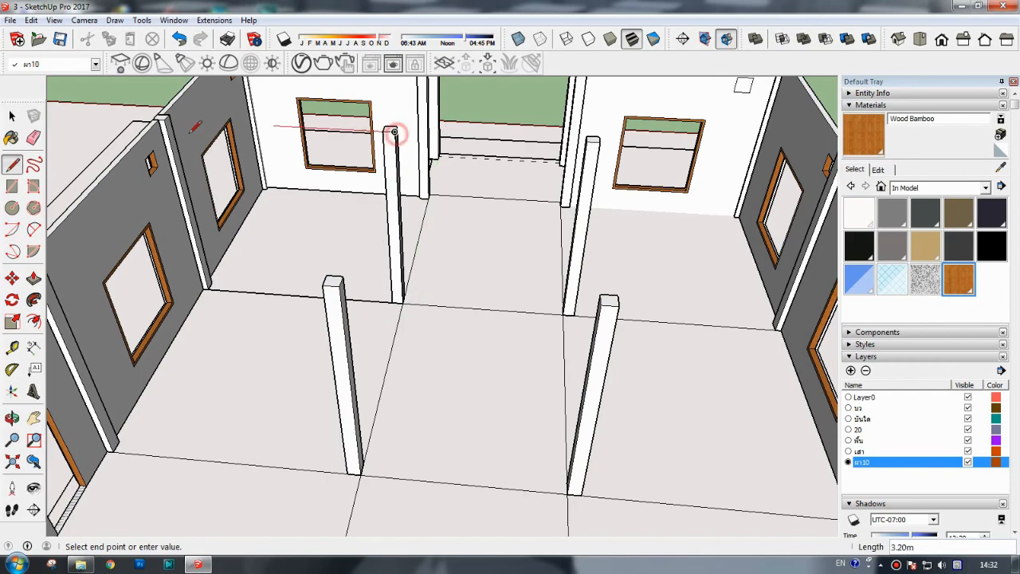
{"action": "left_click", "coordinate": [208, 287]}
{"action": "key", "text": "p"}
{"action": "left_click", "coordinate": [270, 210]}
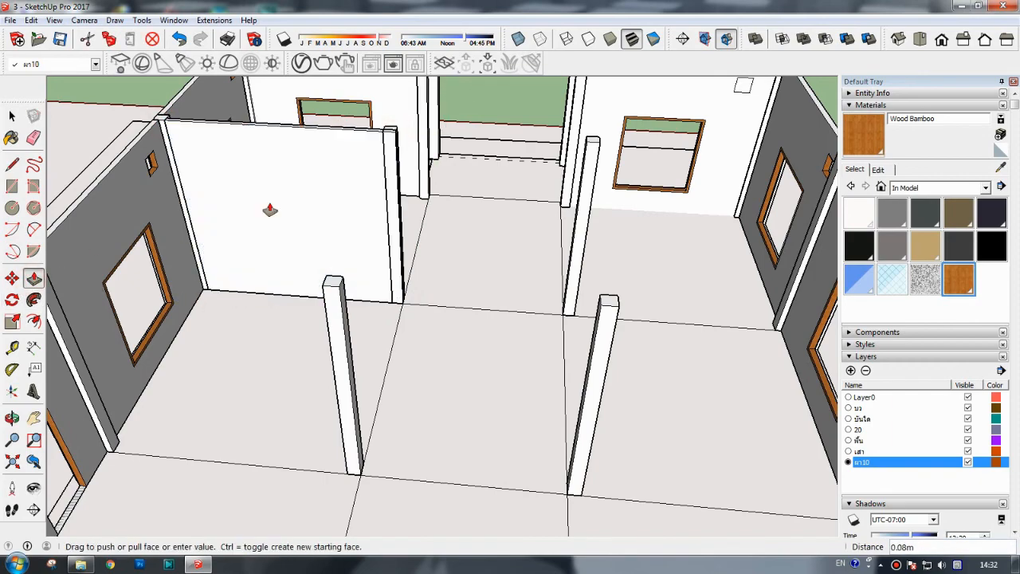
{"action": "left_click", "coordinate": [269, 210]}
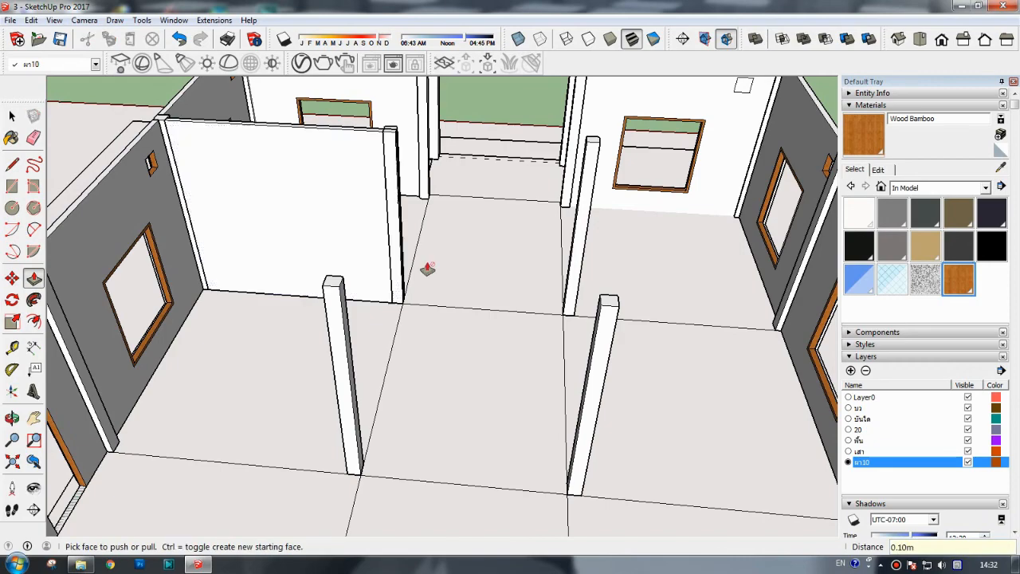
- Draw a rectangular wall face between the two inner columns beside the new partition and extrude it to thickness
{"action": "left_click", "coordinate": [14, 186]}
{"action": "left_click", "coordinate": [363, 464]}
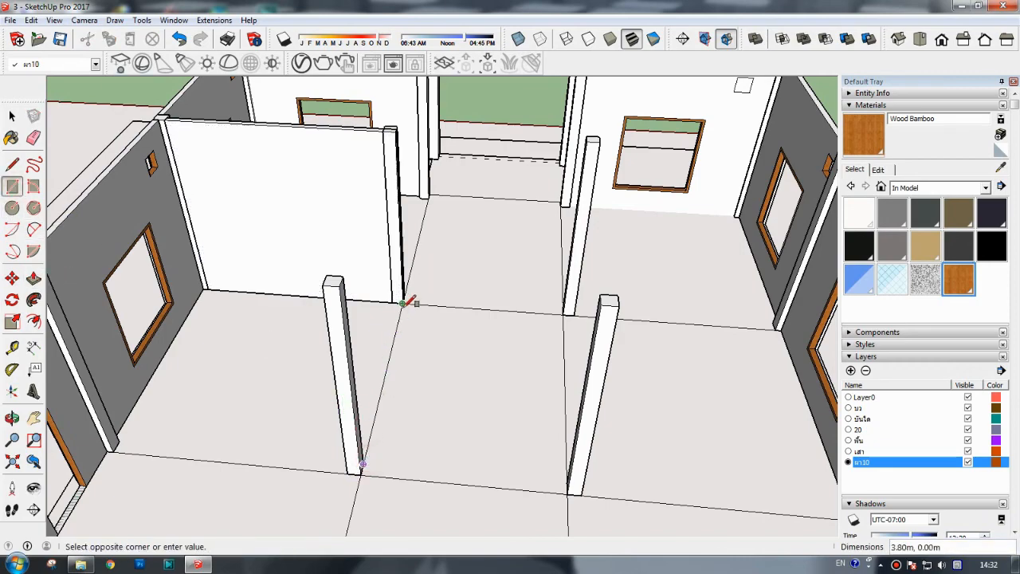
{"action": "left_click", "coordinate": [397, 151]}
{"action": "key", "text": "p"}
{"action": "left_click", "coordinate": [375, 280]}
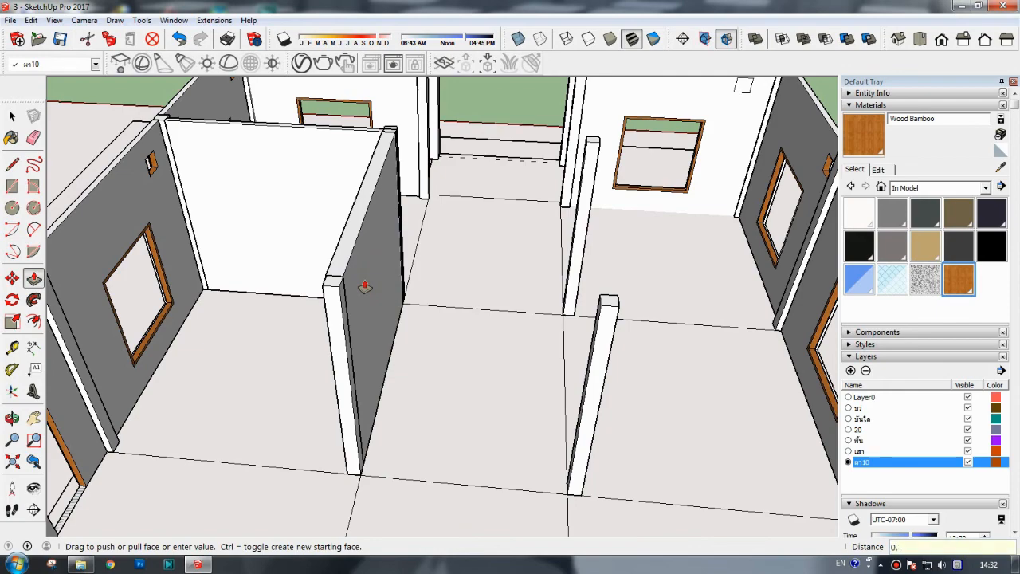
{"action": "left_click", "coordinate": [363, 287]}
- Draw a 0.80 by 2 m door rectangle at the base of the second partition, near its front inner column
{"action": "key", "text": "o"}
{"action": "left_click_drag", "start_coordinate": [303, 403], "coordinate": [146, 316]}
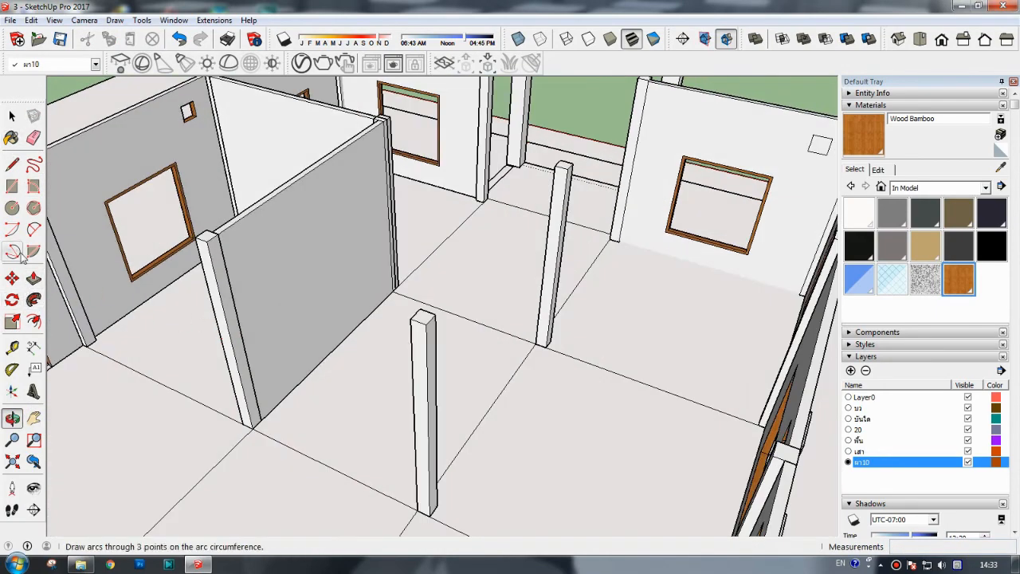
{"action": "key", "text": "r"}
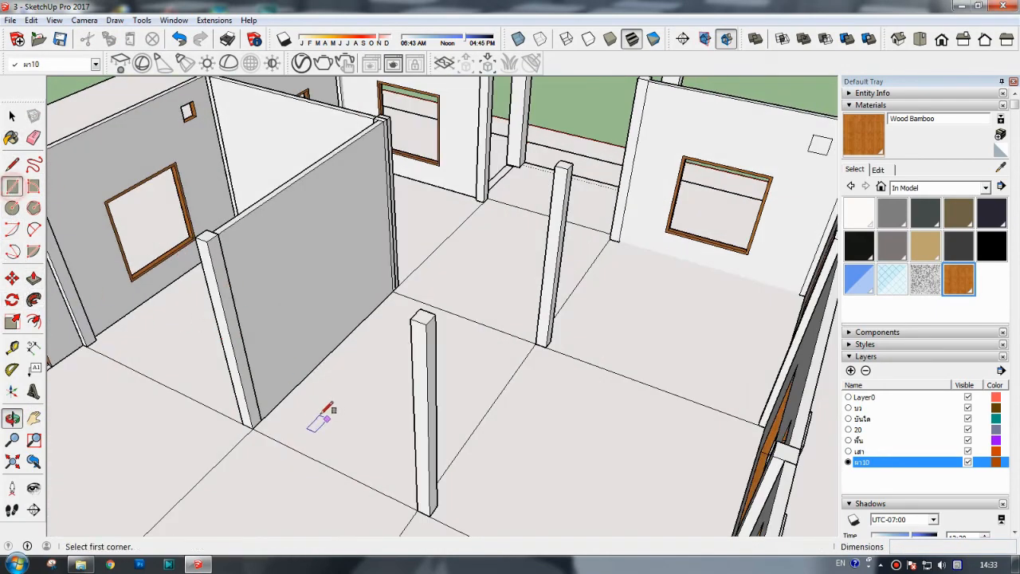
{"action": "left_click", "coordinate": [279, 402]}
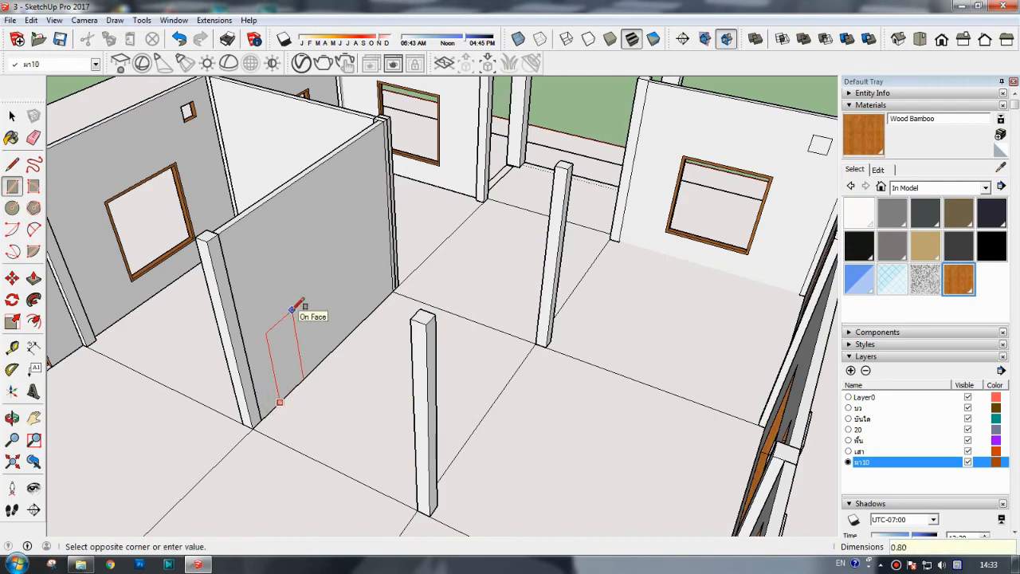
{"action": "type", "text": "0.80,2"}
{"action": "key", "text": "Return"}
- Offset the door outline outward to form a frame and paint the door and frame with Wood Bamboo
{"action": "left_click", "coordinate": [34, 321]}
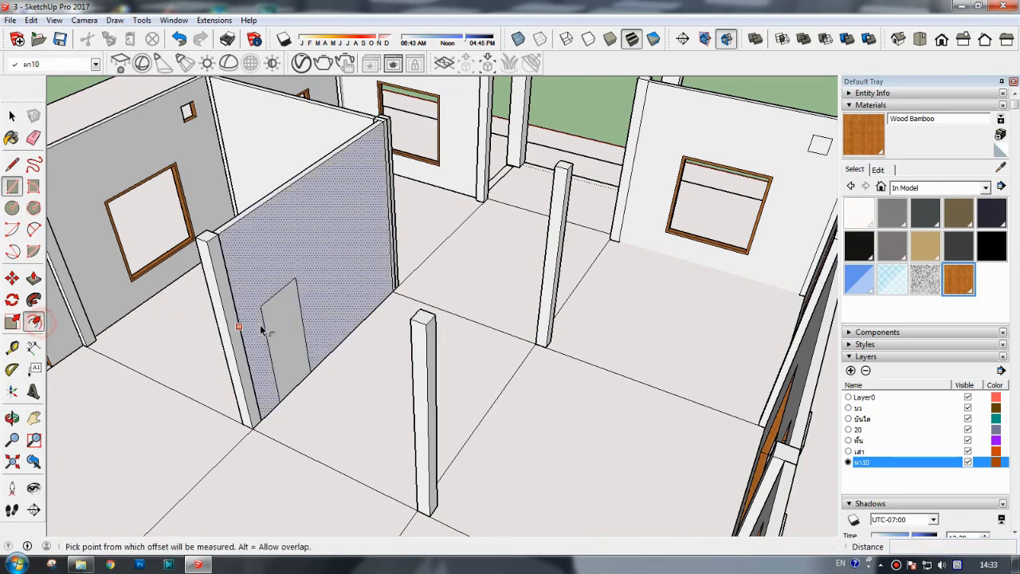
{"action": "left_click", "coordinate": [263, 327]}
{"action": "key", "text": "Return"}
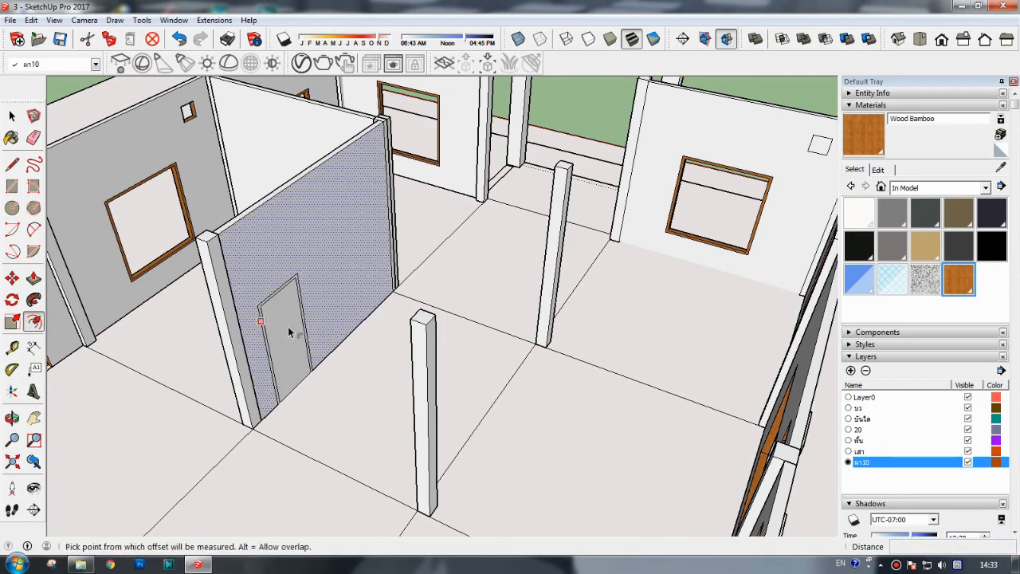
{"action": "left_click", "coordinate": [860, 134]}
{"action": "left_click", "coordinate": [293, 299]}
{"action": "scroll", "coordinate": [292, 300], "scroll_direction": "up", "scroll_amount": 3}
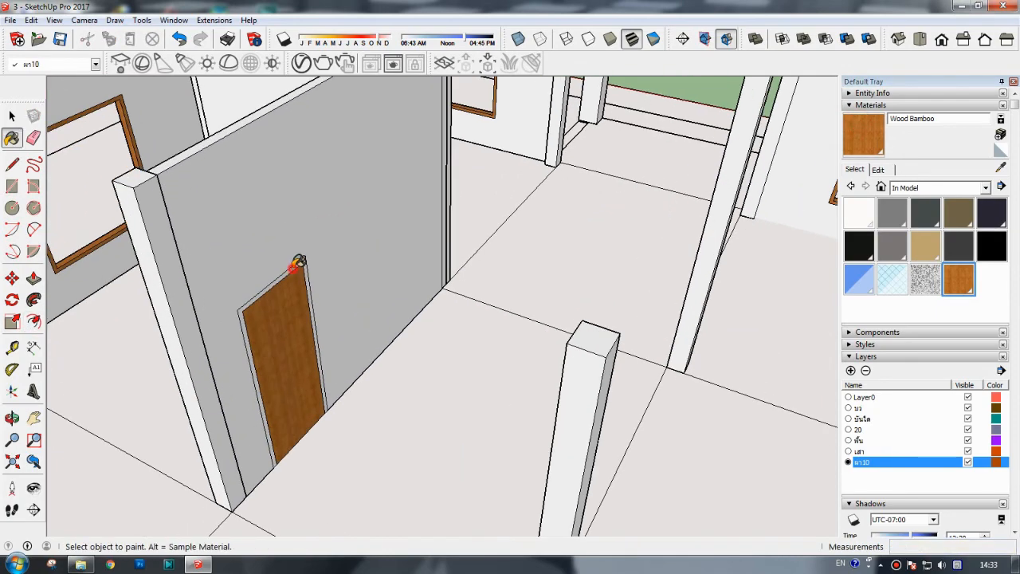
- Push the door face in through the partition's thickness and erase the leftover threshold at the floor
{"action": "left_click", "coordinate": [34, 278]}
{"action": "left_click", "coordinate": [264, 342]}
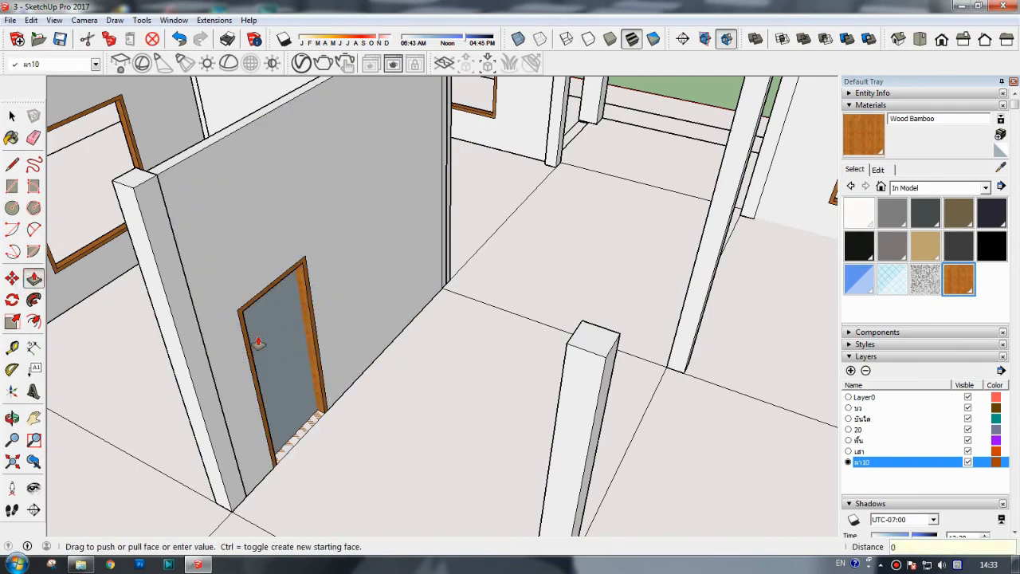
{"action": "left_click", "coordinate": [257, 343]}
{"action": "left_click", "coordinate": [34, 137]}
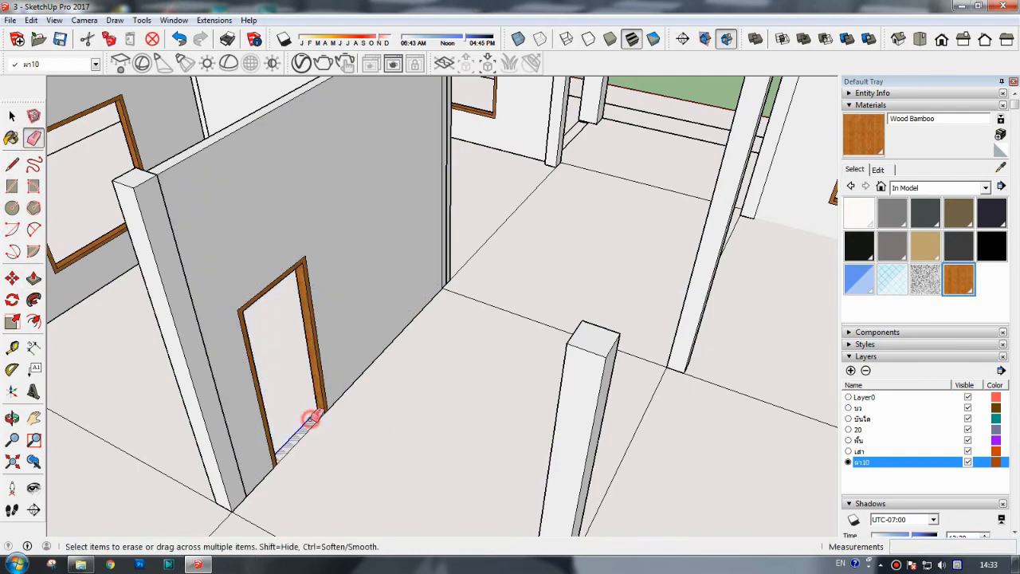
{"action": "scroll", "coordinate": [318, 441], "scroll_direction": "down", "scroll_amount": 4}
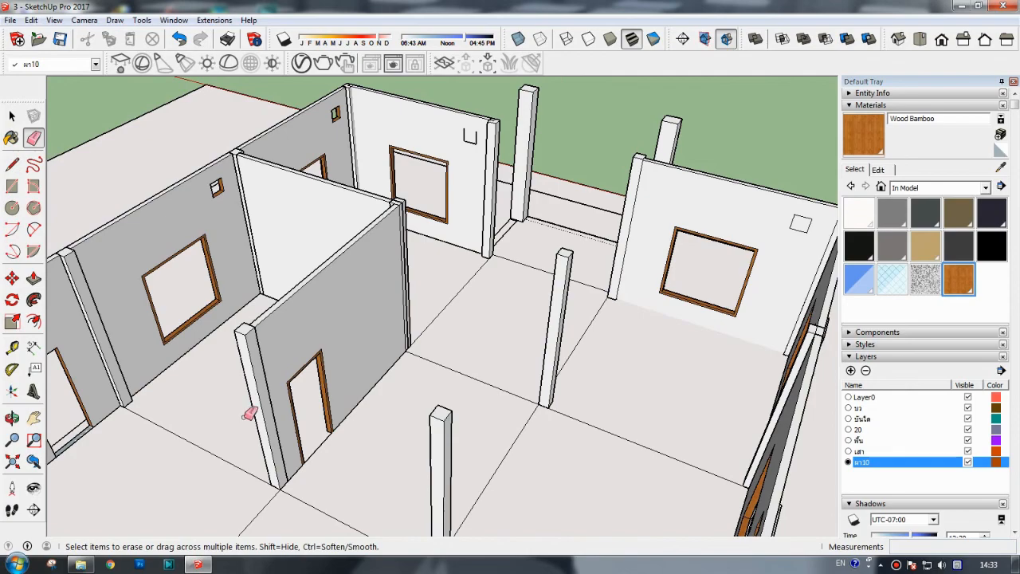
- Close the door opening on the partition's room side with a bottom line and offset its outline outward as a frame
{"action": "scroll", "coordinate": [249, 414], "scroll_direction": "up", "scroll_amount": 3}
{"action": "middle_click_drag", "start_coordinate": [248, 414], "coordinate": [286, 380]}
{"action": "middle_click_drag", "start_coordinate": [244, 352], "coordinate": [549, 421]}
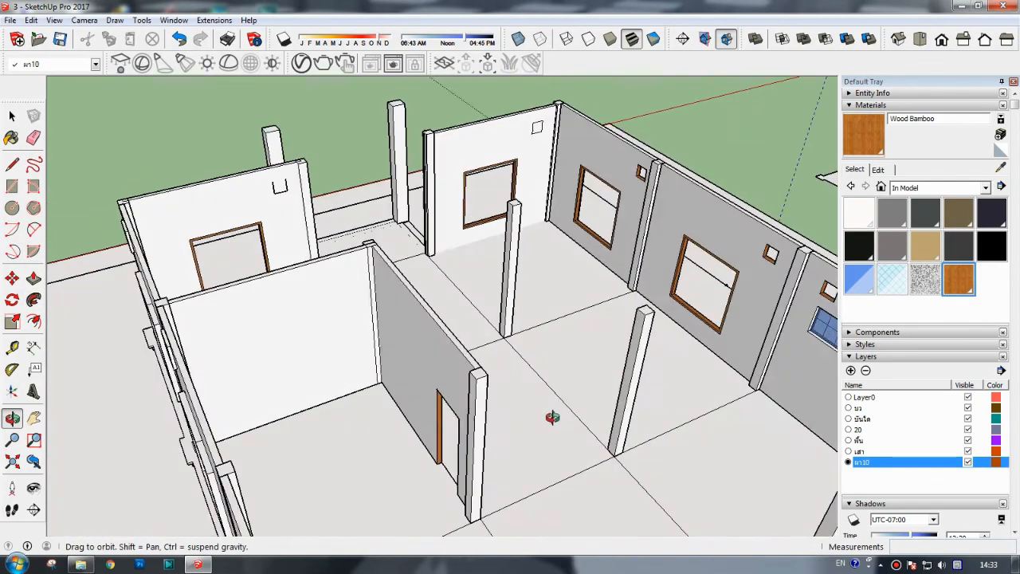
{"action": "scroll", "coordinate": [512, 422], "scroll_direction": "up", "scroll_amount": 4}
{"action": "left_click", "coordinate": [446, 475]}
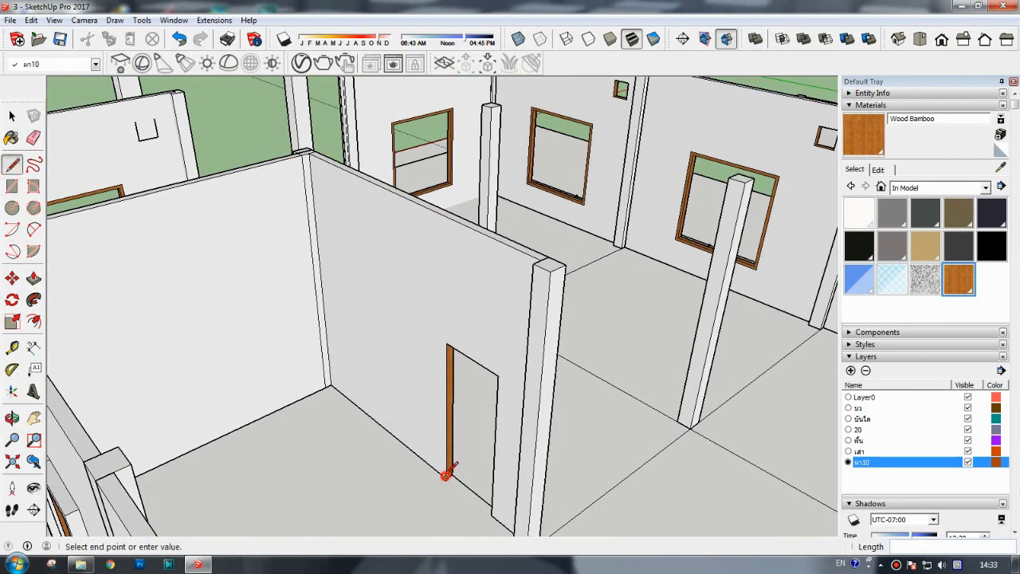
{"action": "key", "text": "t"}
{"action": "key", "text": "f"}
{"action": "left_click", "coordinate": [451, 401]}
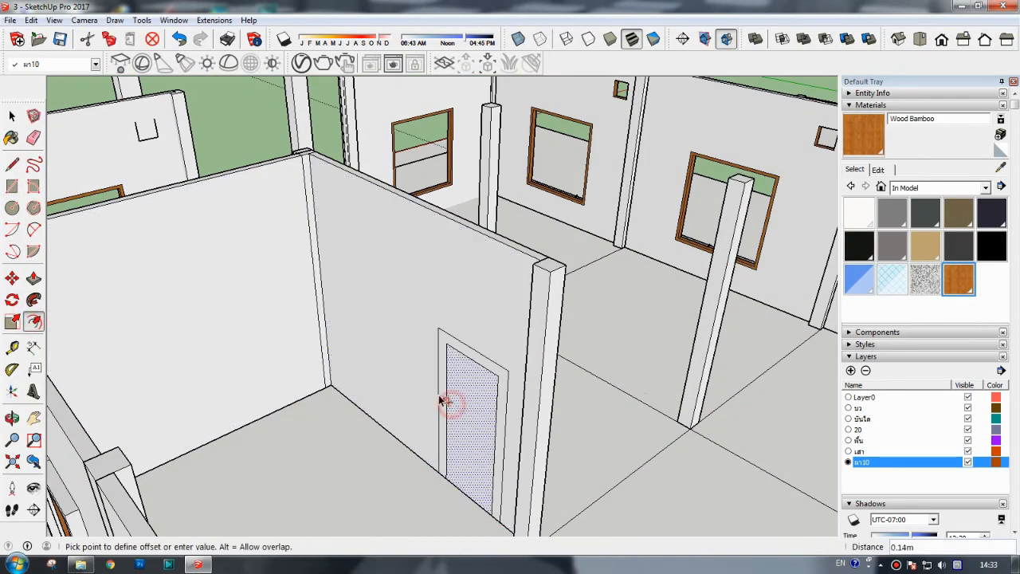
{"action": "key", "text": "Escape"}
- Paint the room-side door frame with Wood Bamboo and hide the face filling the doorway
{"action": "key", "text": "b"}
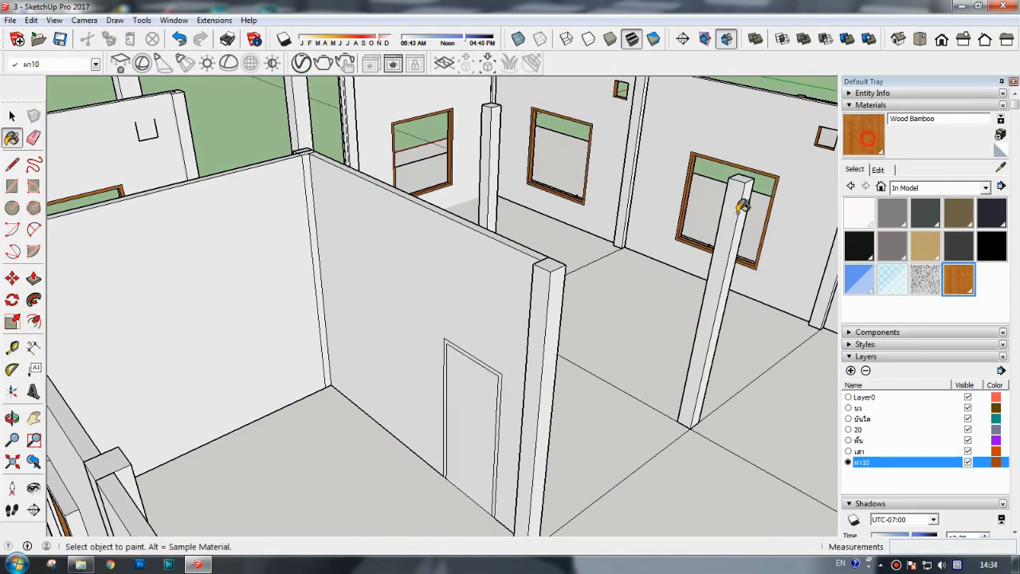
{"action": "scroll", "coordinate": [451, 335], "scroll_direction": "up", "scroll_amount": 3}
{"action": "left_click", "coordinate": [448, 351]}
{"action": "right_click", "coordinate": [466, 403]}
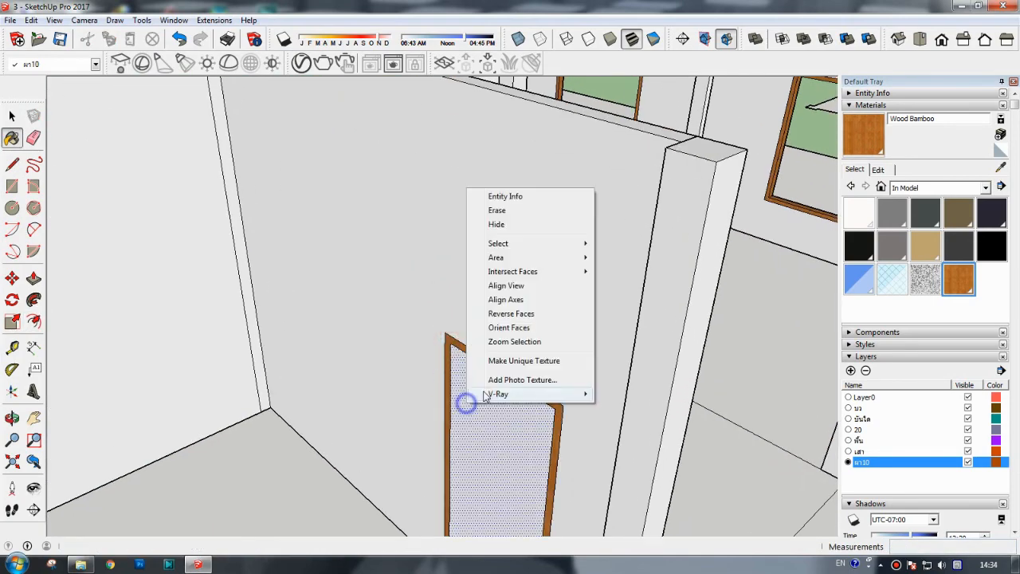
{"action": "left_click", "coordinate": [501, 227]}
{"action": "scroll", "coordinate": [521, 375], "scroll_direction": "down", "scroll_amount": 6}
{"action": "left_click", "coordinate": [12, 419]}
{"action": "left_click_drag", "start_coordinate": [453, 455], "coordinate": [462, 460]}
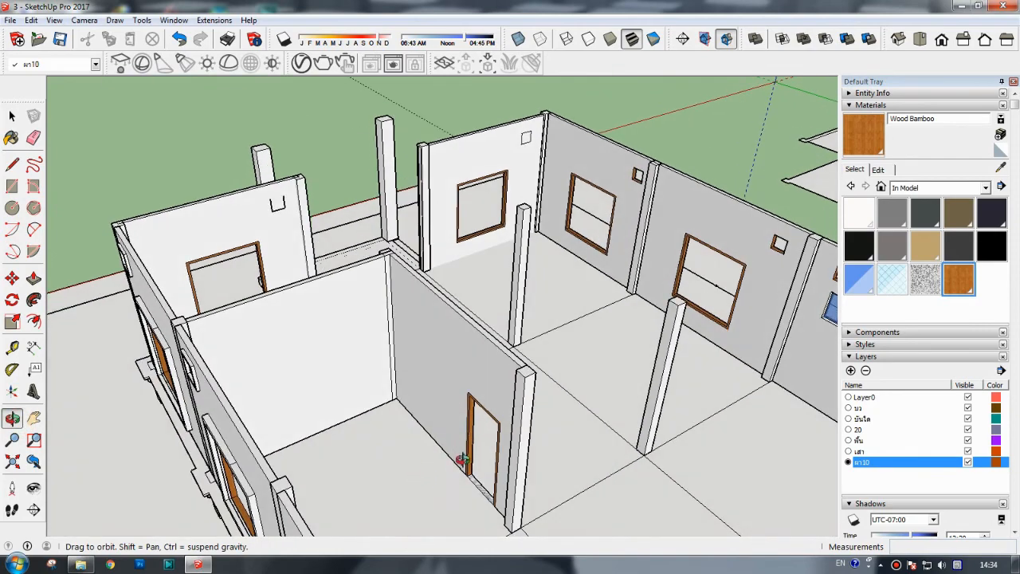
{"action": "key", "text": "space"}
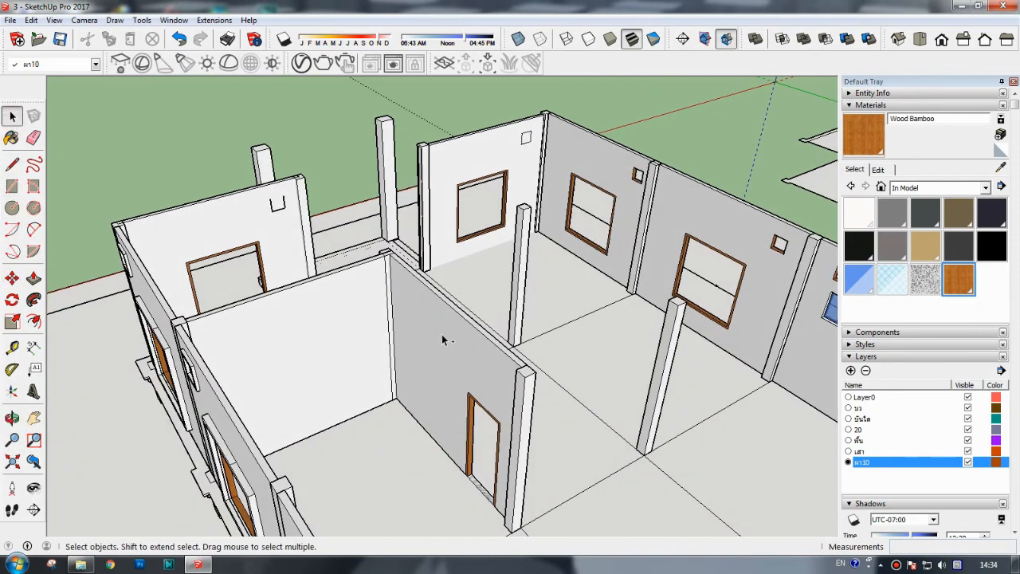
{"action": "left_click", "coordinate": [440, 335]}
{"action": "left_click", "coordinate": [390, 335], "text": "shift"}
{"action": "triple_click", "coordinate": [420, 331]}
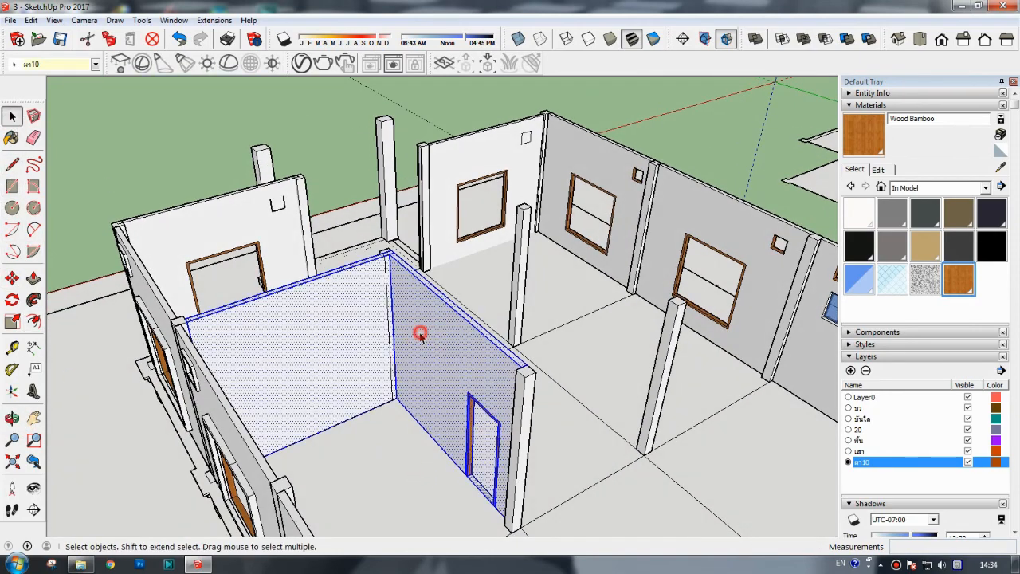
{"action": "triple_click", "coordinate": [420, 332]}
{"action": "key", "text": "Escape"}
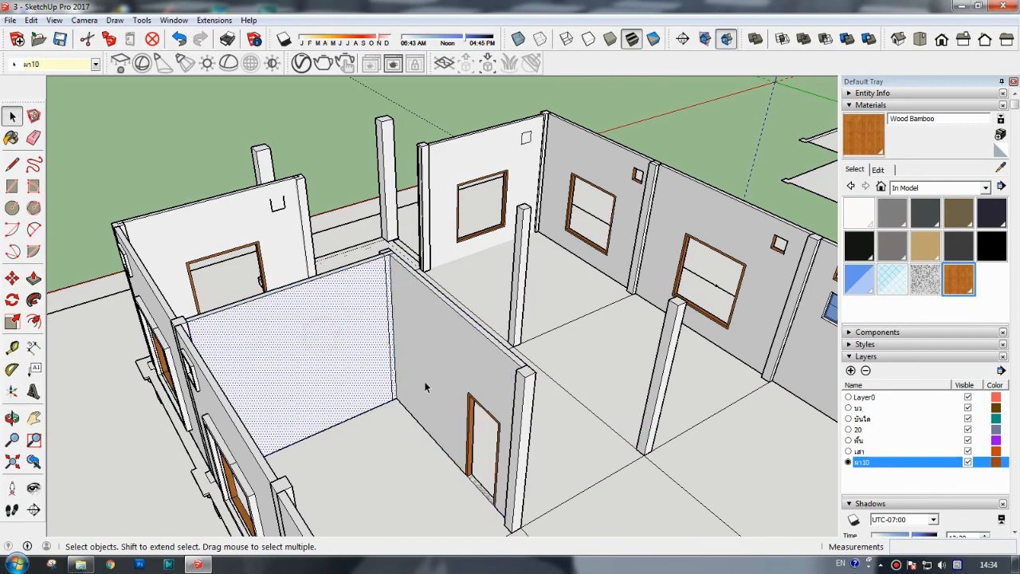
- Try grouping the two adjoining partition walls, including the door opening, as a single object
{"action": "left_click", "coordinate": [440, 355]}
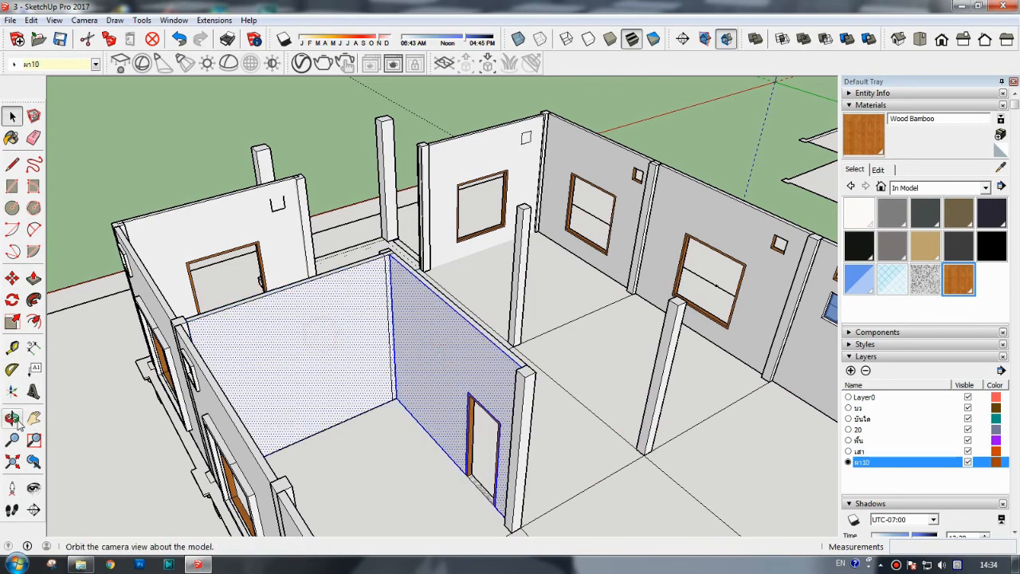
{"action": "left_click", "coordinate": [12, 418]}
{"action": "left_click_drag", "start_coordinate": [263, 382], "coordinate": [479, 414]}
{"action": "left_click", "coordinate": [12, 116]}
{"action": "left_click", "coordinate": [327, 313]}
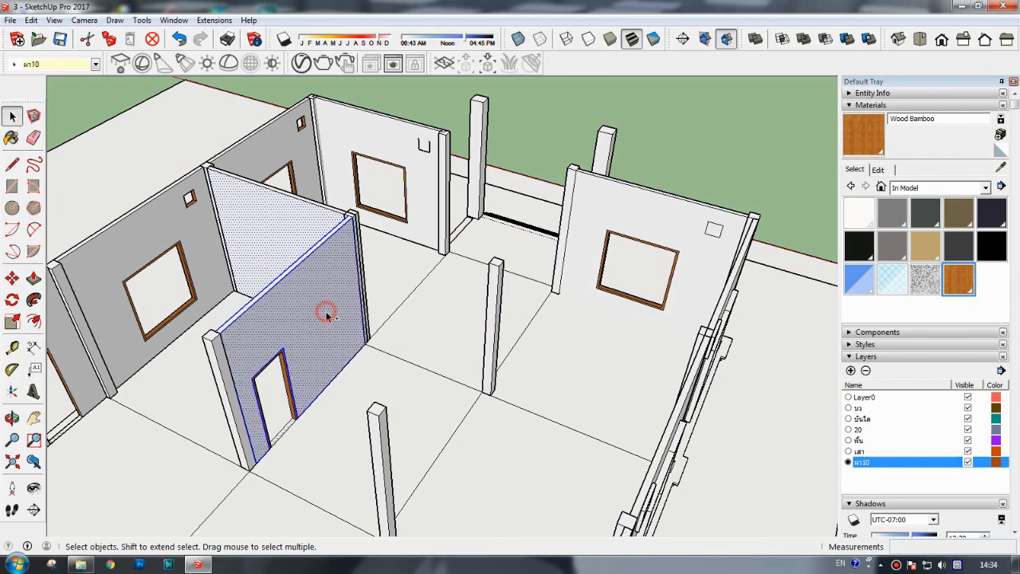
{"action": "scroll", "coordinate": [273, 386], "scroll_direction": "up", "scroll_amount": 1}
{"action": "right_click", "coordinate": [305, 323]}
{"action": "left_click", "coordinate": [343, 437]}
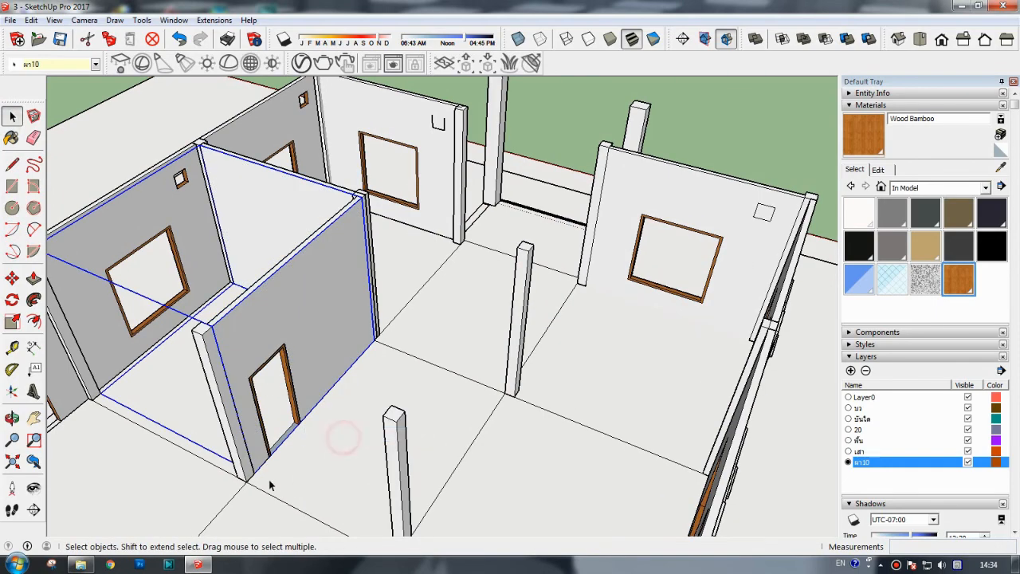
- Try to copy the grouped partition walls across to the next inner column
{"action": "key", "text": "m"}
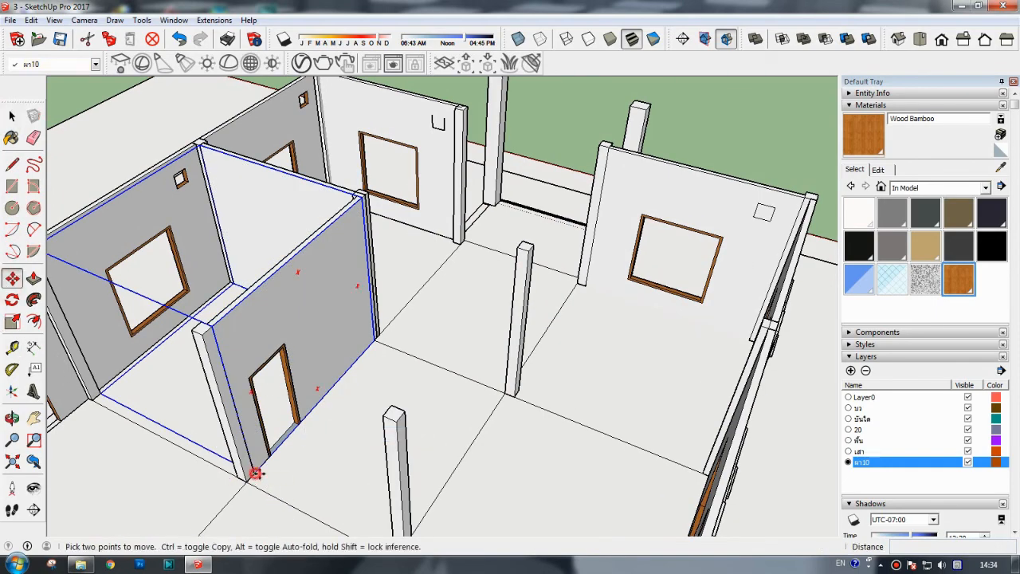
{"action": "key", "text": "ctrl"}
{"action": "left_click_drag", "start_coordinate": [256, 473], "coordinate": [406, 511]}
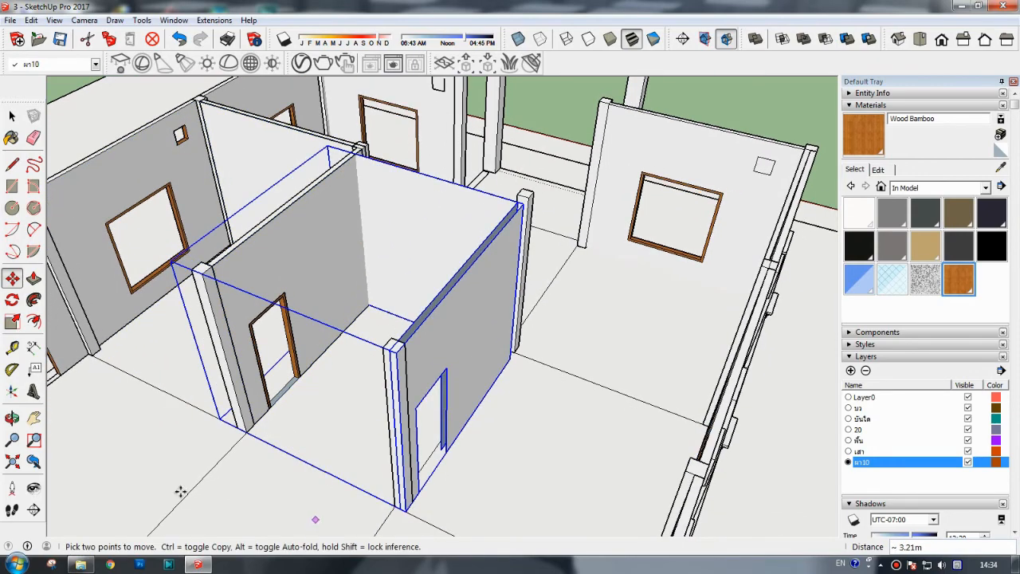
- Undo the partition copy, the grouping and the partition wall with the door opening
{"action": "left_click", "coordinate": [12, 418]}
{"action": "left_click_drag", "start_coordinate": [482, 419], "coordinate": [494, 429]}
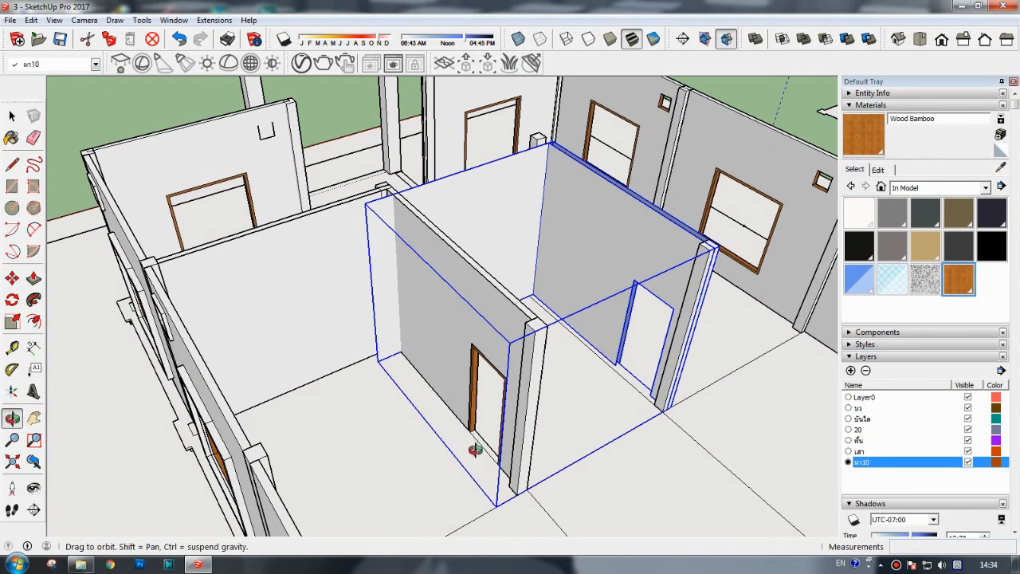
{"action": "key", "text": "ctrl+z"}
{"action": "key", "text": "ctrl+z"}
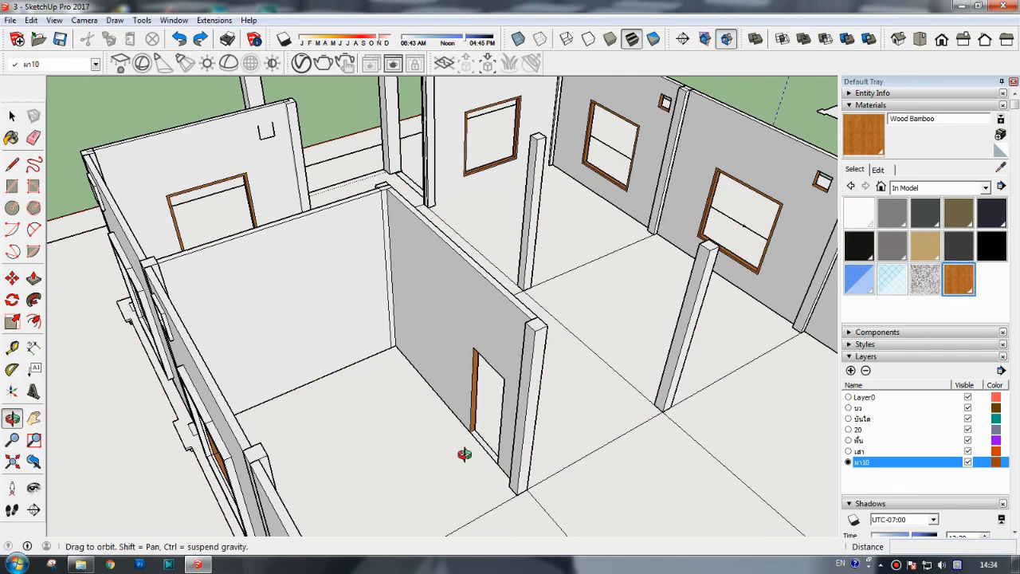
{"action": "key", "text": "ctrl+z"}
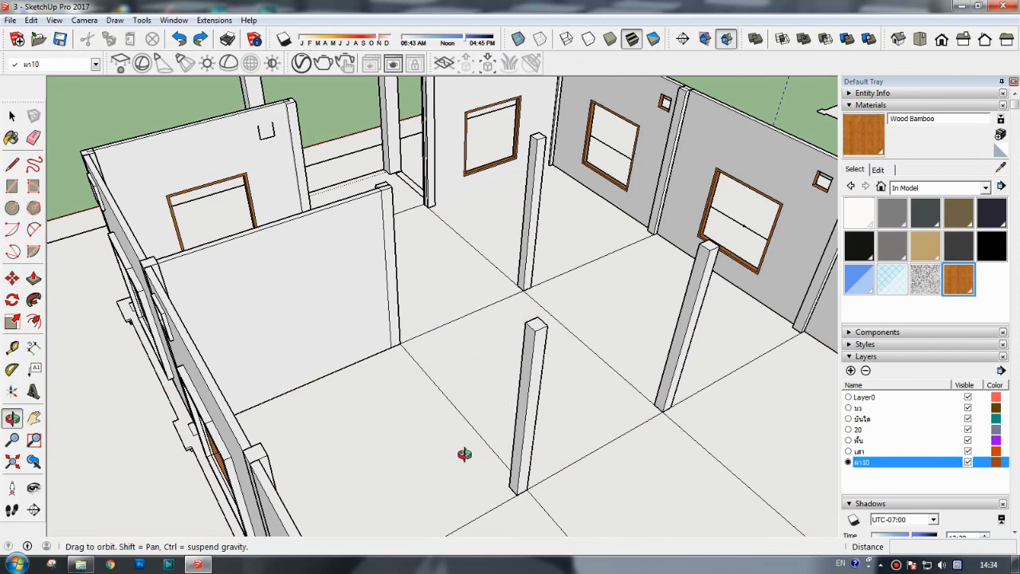
- Select the remaining plain partition wall and make it its own group
{"action": "left_click", "coordinate": [12, 115]}
{"action": "left_click", "coordinate": [256, 283]}
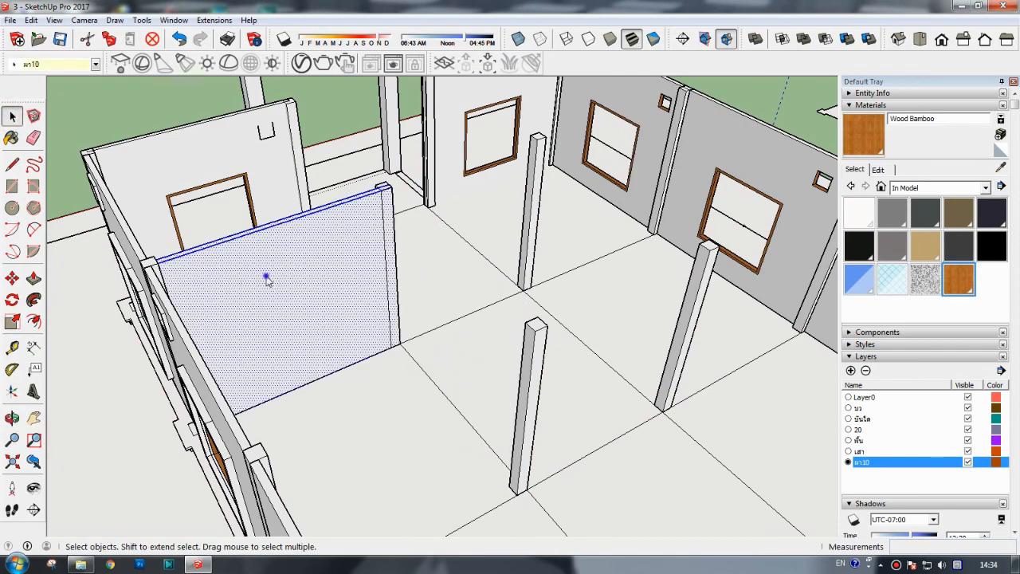
{"action": "right_click", "coordinate": [267, 278]}
{"action": "left_click", "coordinate": [287, 452]}
- Draw a full-height rectangle from the grouped partition's end to the inner column and pull it into a solid wall
{"action": "left_click", "coordinate": [12, 417]}
{"action": "left_click_drag", "start_coordinate": [494, 454], "coordinate": [117, 376]}
{"action": "left_click", "coordinate": [12, 186]}
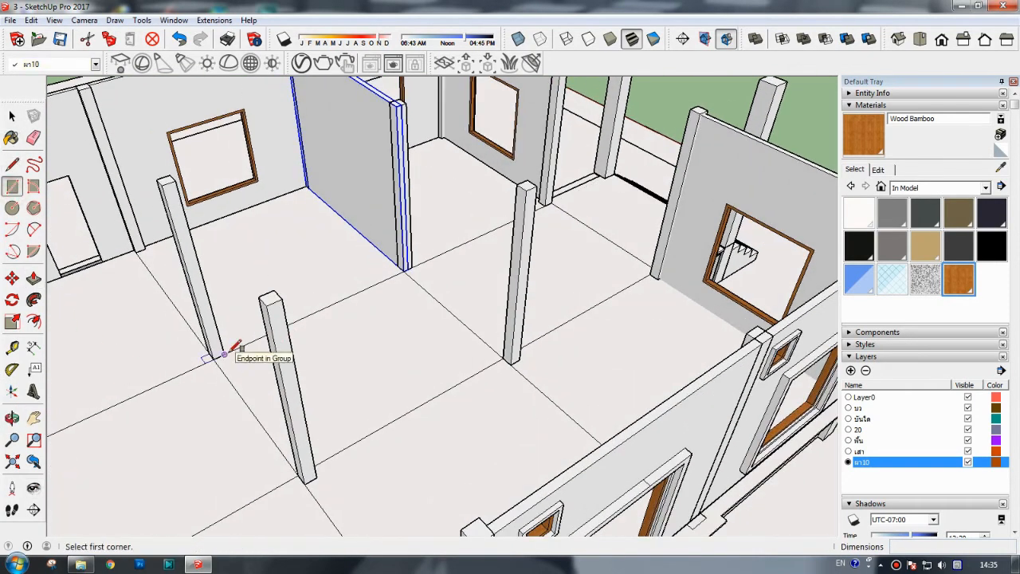
{"action": "left_click", "coordinate": [224, 353]}
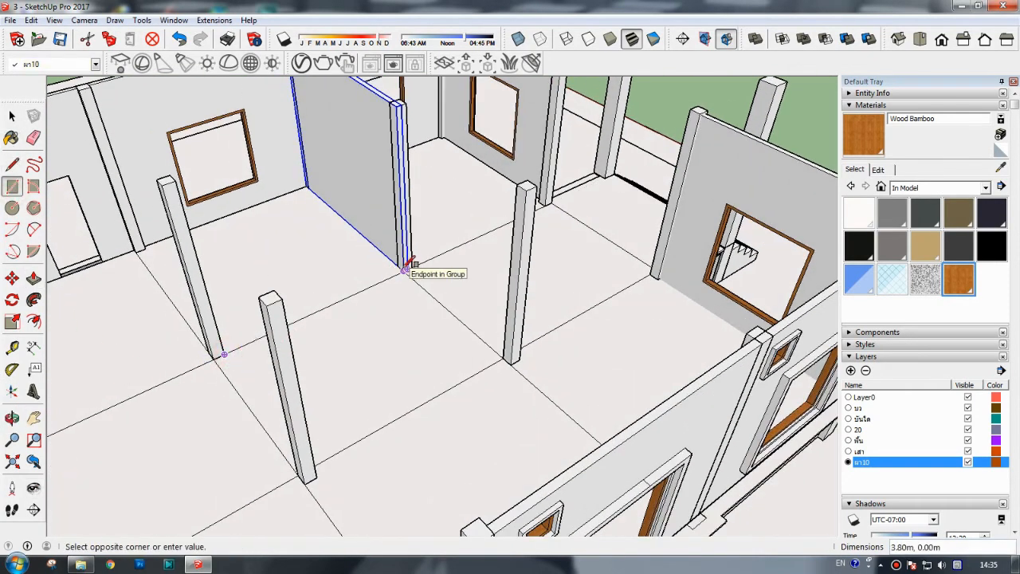
{"action": "left_click", "coordinate": [396, 105]}
{"action": "left_click", "coordinate": [33, 279]}
{"action": "left_click", "coordinate": [220, 202]}
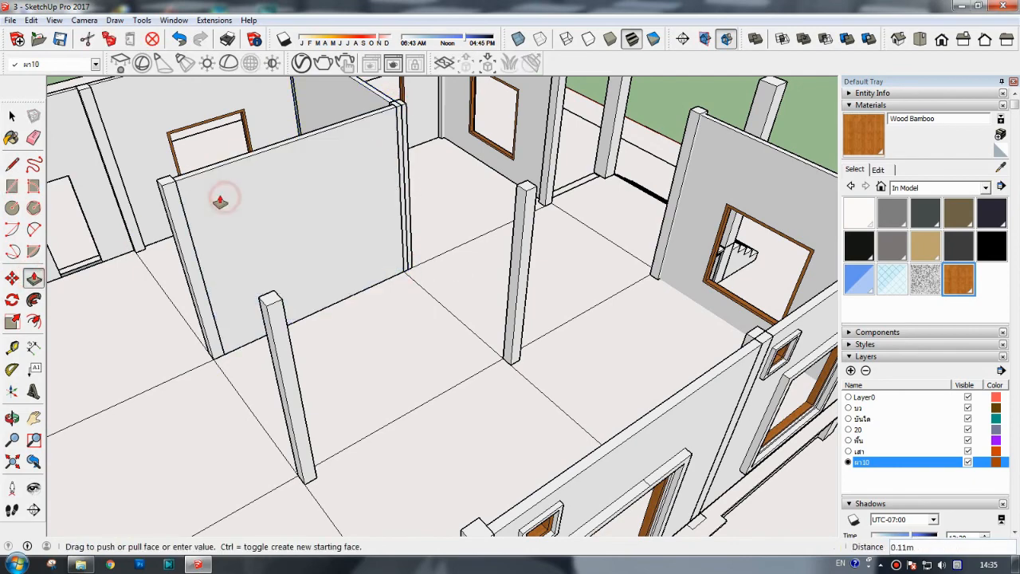
{"action": "left_click", "coordinate": [216, 204]}
- Draw a door rectangle about 2 m tall at the base of the new partition, near the inner column
{"action": "scroll", "coordinate": [226, 279], "scroll_direction": "up", "scroll_amount": 3}
{"action": "left_click", "coordinate": [11, 417]}
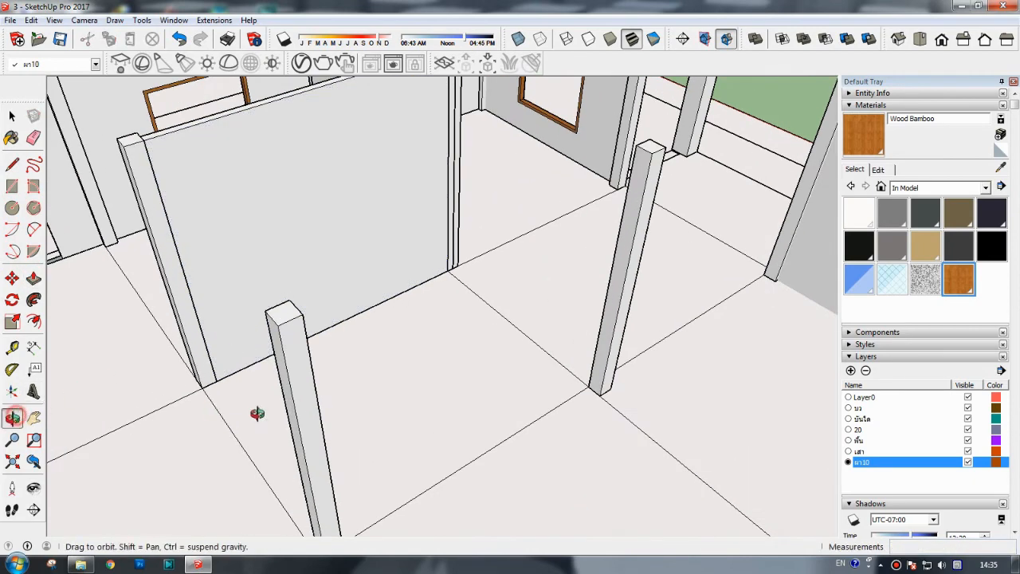
{"action": "left_click_drag", "start_coordinate": [258, 412], "coordinate": [129, 451]}
{"action": "left_click", "coordinate": [12, 187]}
{"action": "left_click", "coordinate": [213, 329]}
{"action": "left_click", "coordinate": [216, 251]}
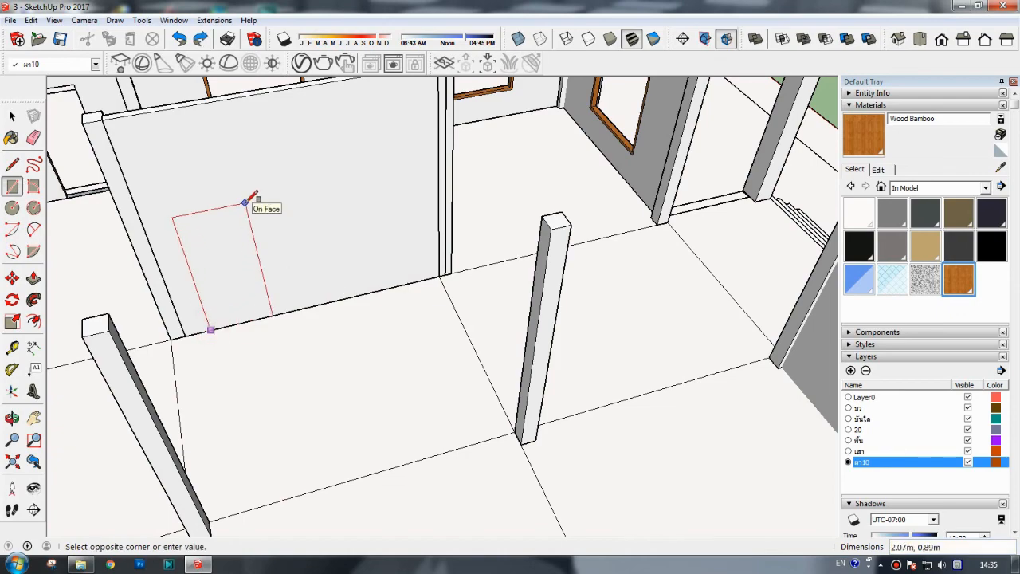
- Offset the door rectangle outward as a frame and paint both the door and frame faces with Wood Bamboo
{"action": "left_click", "coordinate": [33, 320]}
{"action": "left_click", "coordinate": [194, 262]}
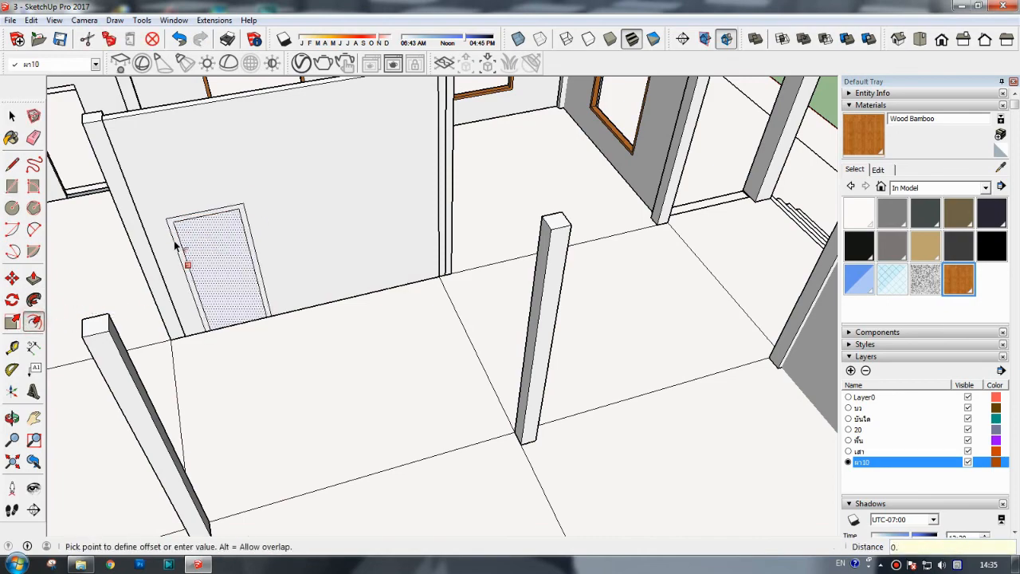
{"action": "left_click", "coordinate": [175, 245]}
{"action": "left_click", "coordinate": [12, 137]}
{"action": "left_click", "coordinate": [232, 212]}
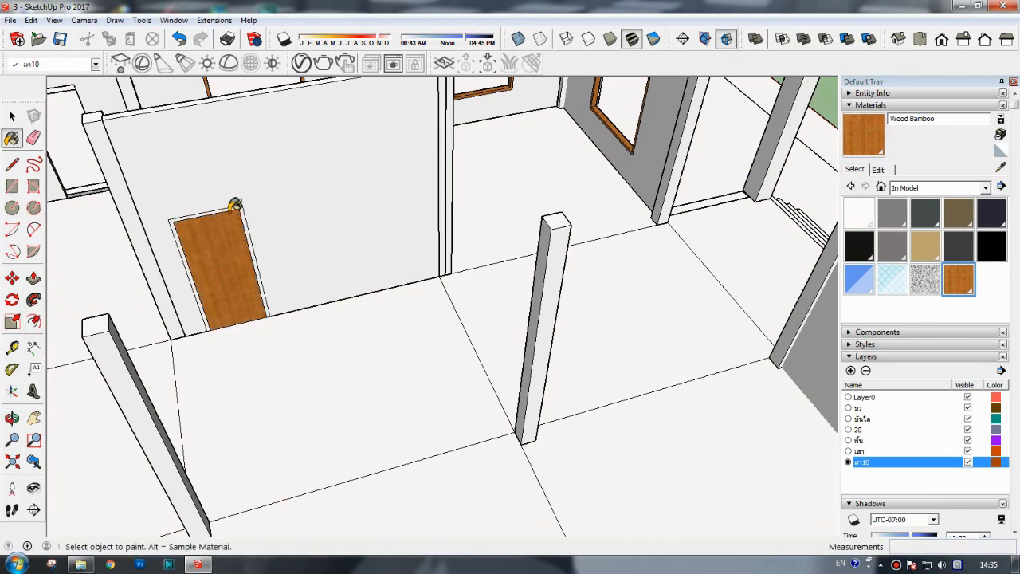
{"action": "scroll", "coordinate": [247, 208], "scroll_direction": "up", "scroll_amount": 2}
{"action": "left_click", "coordinate": [246, 212]}
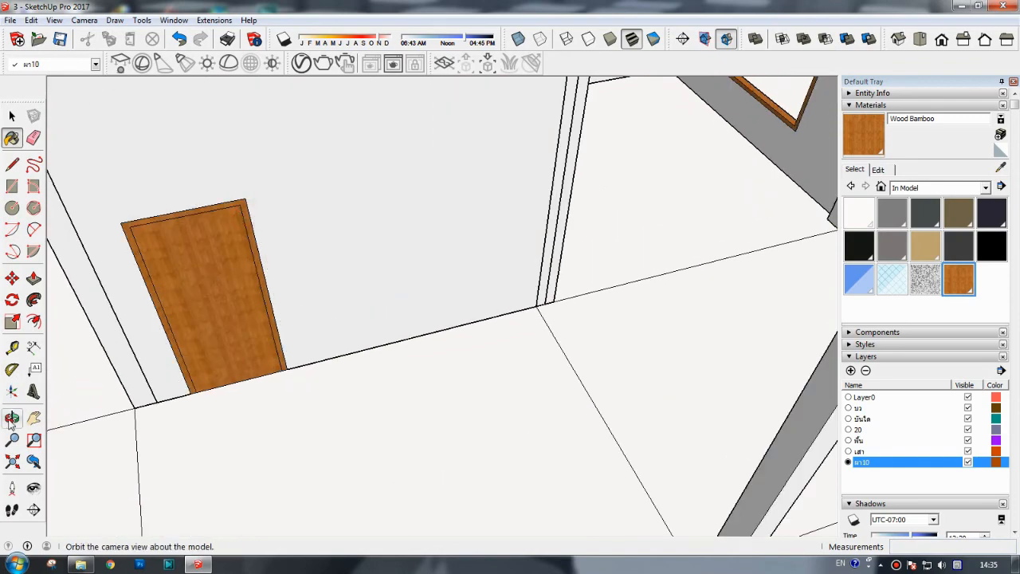
- Push the door face through the new partition's full thickness to open the doorway
{"action": "left_click", "coordinate": [34, 281]}
{"action": "left_click", "coordinate": [215, 287]}
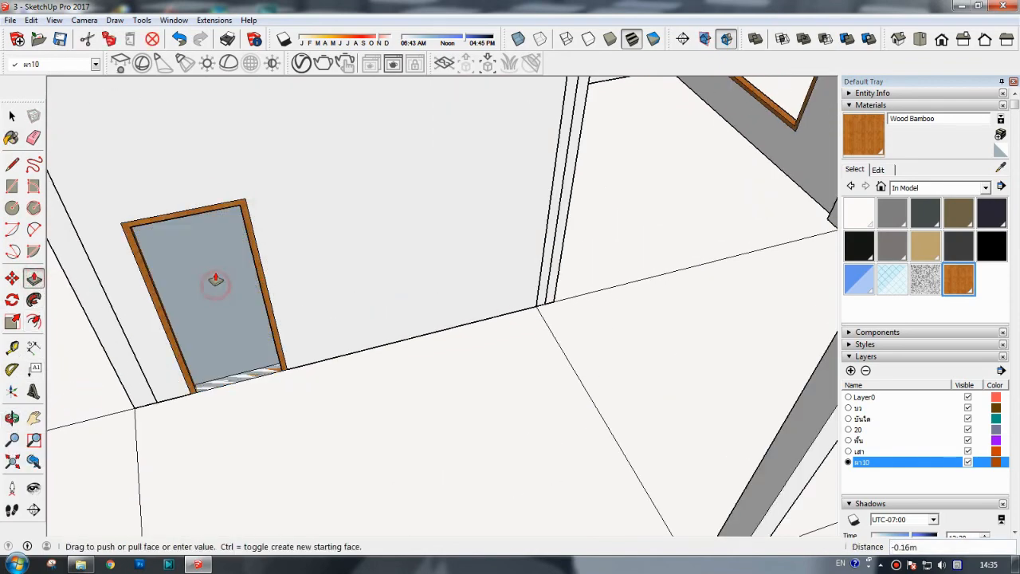
{"action": "left_click", "coordinate": [221, 282]}
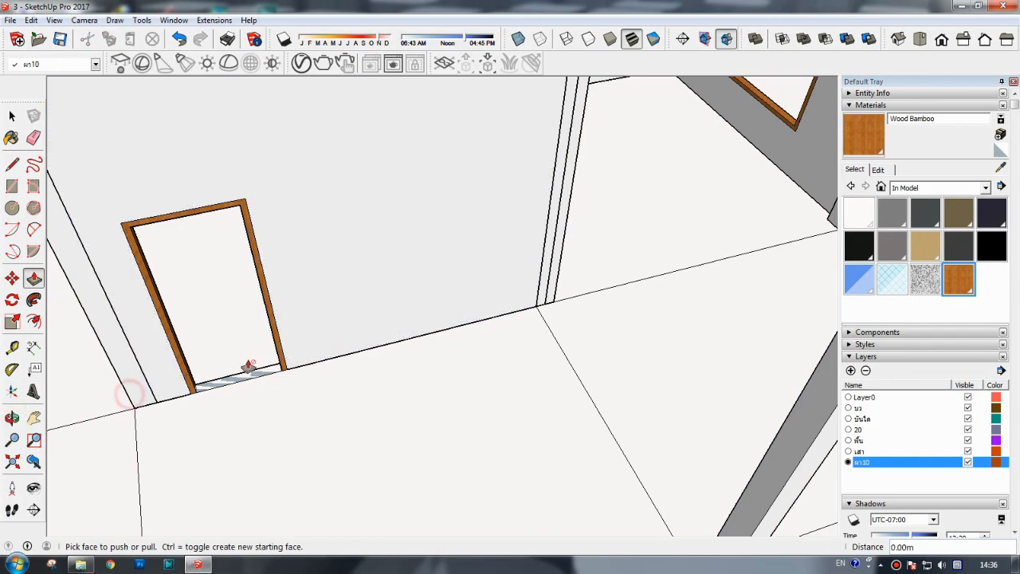
- Draw a line across the doorway's base on the room side and offset the door outline outward as a frame
{"action": "left_click", "coordinate": [12, 418]}
{"action": "middle_click_drag", "start_coordinate": [111, 398], "coordinate": [647, 361]}
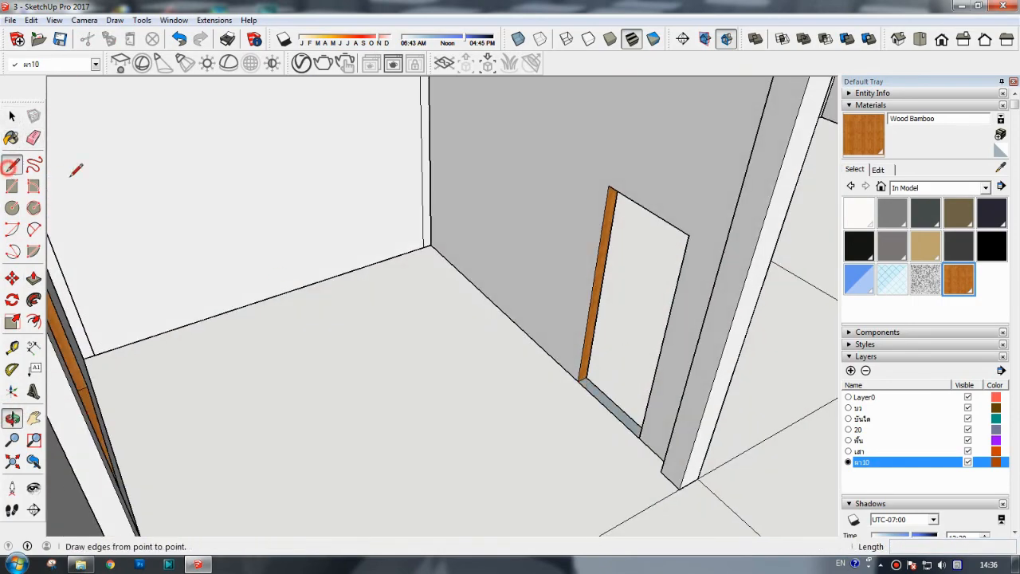
{"action": "left_click", "coordinate": [580, 381]}
{"action": "left_click", "coordinate": [635, 436]}
{"action": "left_click", "coordinate": [33, 321]}
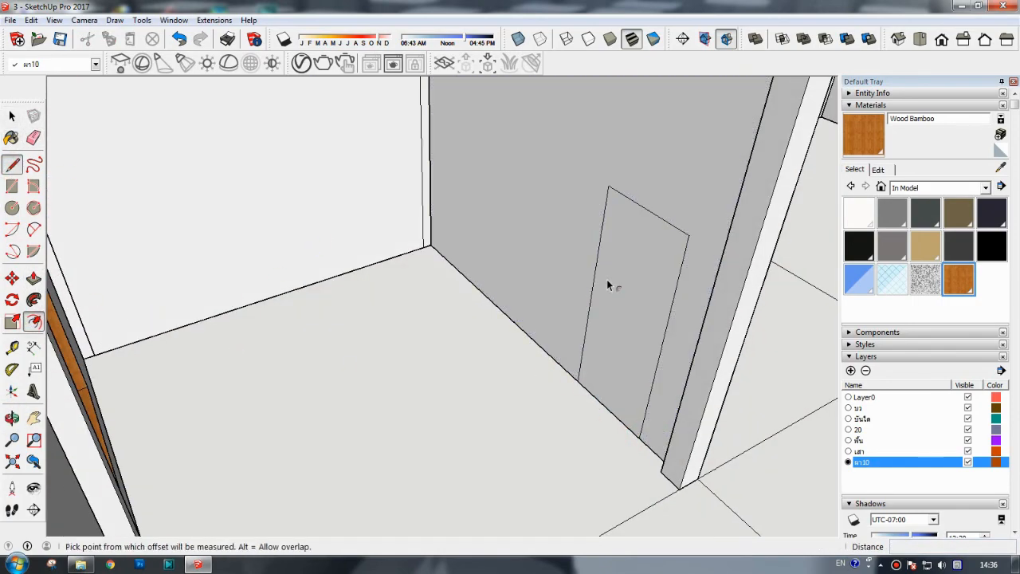
{"action": "left_click", "coordinate": [607, 282]}
{"action": "left_click", "coordinate": [589, 277]}
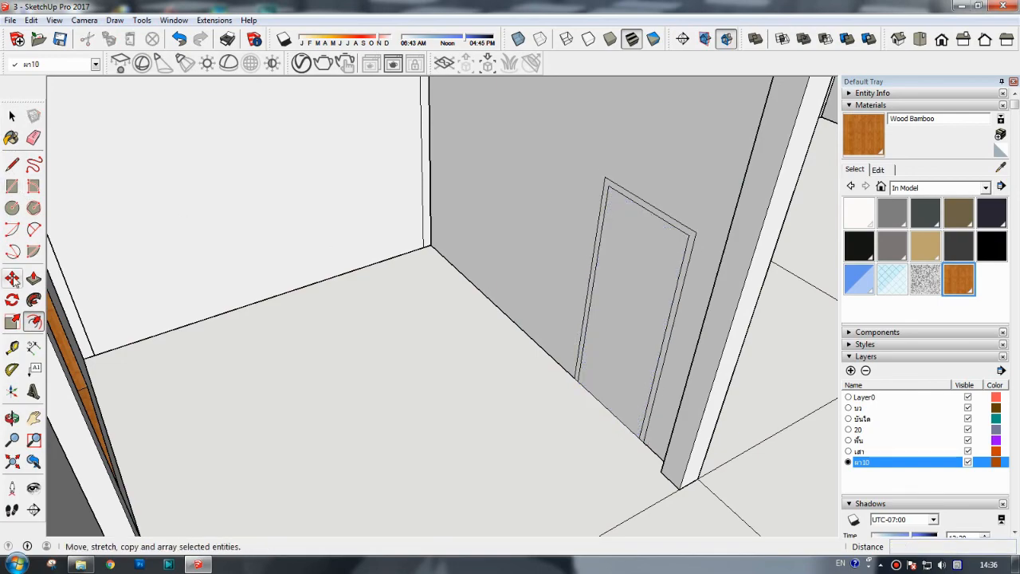
- Paint the room-side door frame with Wood Bamboo and hide the face filling the doorway
{"action": "key", "text": "b"}
{"action": "left_click", "coordinate": [627, 188]}
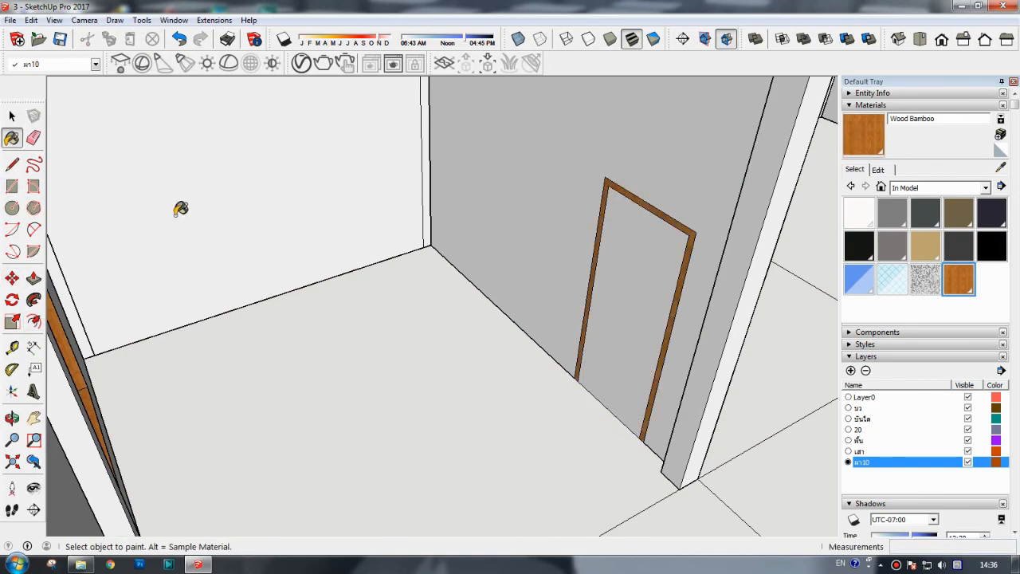
{"action": "right_click", "coordinate": [612, 237]}
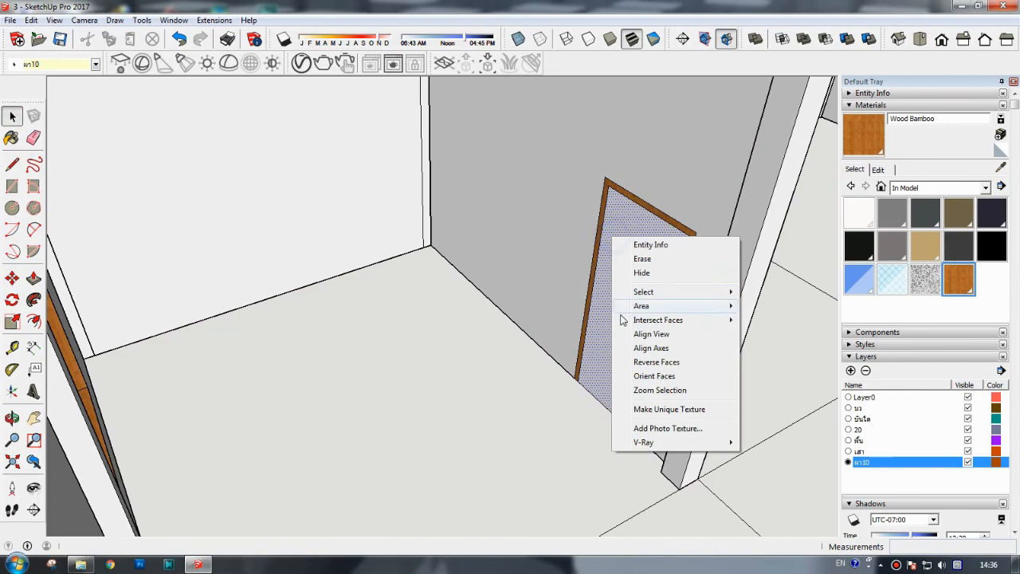
{"action": "left_click", "coordinate": [640, 270]}
- Erase the leftover threshold line at the floor of the doorway
{"action": "scroll", "coordinate": [629, 305], "scroll_direction": "down", "scroll_amount": 3}
{"action": "left_click", "coordinate": [29, 149]}
{"action": "scroll", "coordinate": [621, 378], "scroll_direction": "up", "scroll_amount": 3}
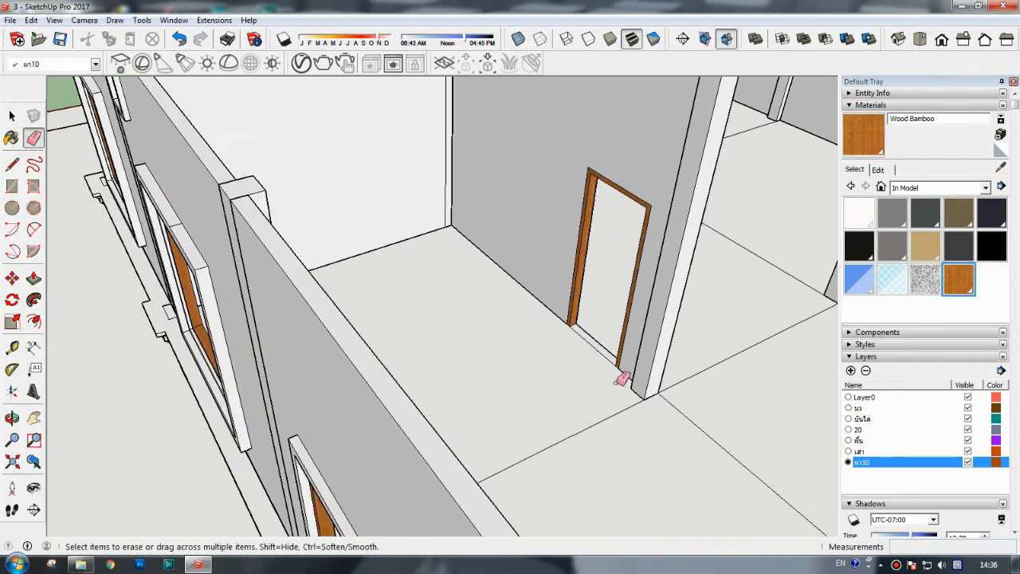
{"action": "left_click", "coordinate": [605, 355]}
{"action": "scroll", "coordinate": [449, 248], "scroll_direction": "down", "scroll_amount": 4}
- Select the partition wall with the framed doorway and make it a separate group
{"action": "left_click", "coordinate": [12, 116]}
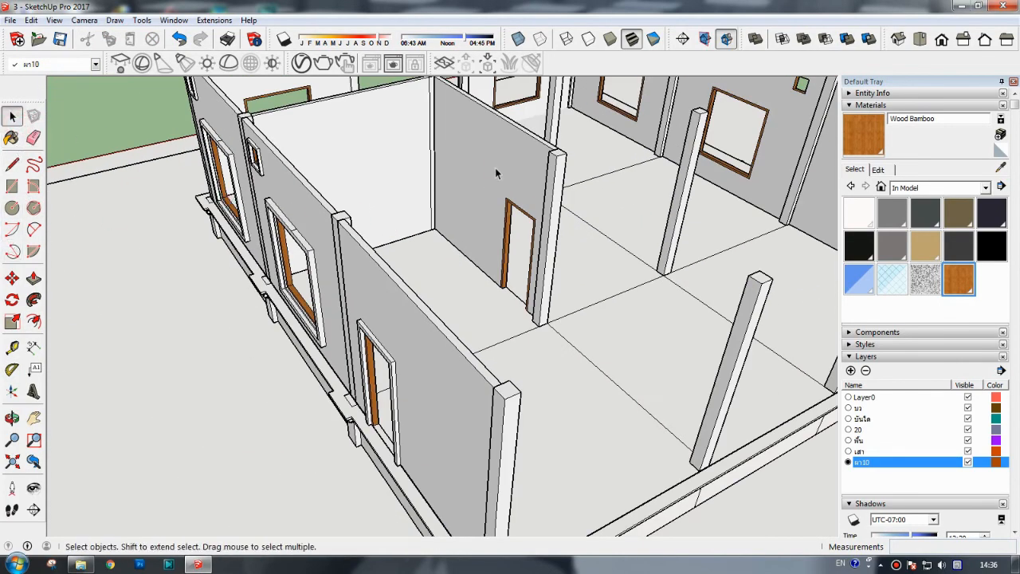
{"action": "left_click", "coordinate": [489, 169]}
{"action": "right_click", "coordinate": [491, 167]}
{"action": "left_click", "coordinate": [536, 281]}
- Copy the grouped door partition 3.23 m across to the opposite row of inner columns
{"action": "left_click", "coordinate": [11, 417]}
{"action": "left_click_drag", "start_coordinate": [487, 334], "coordinate": [159, 366]}
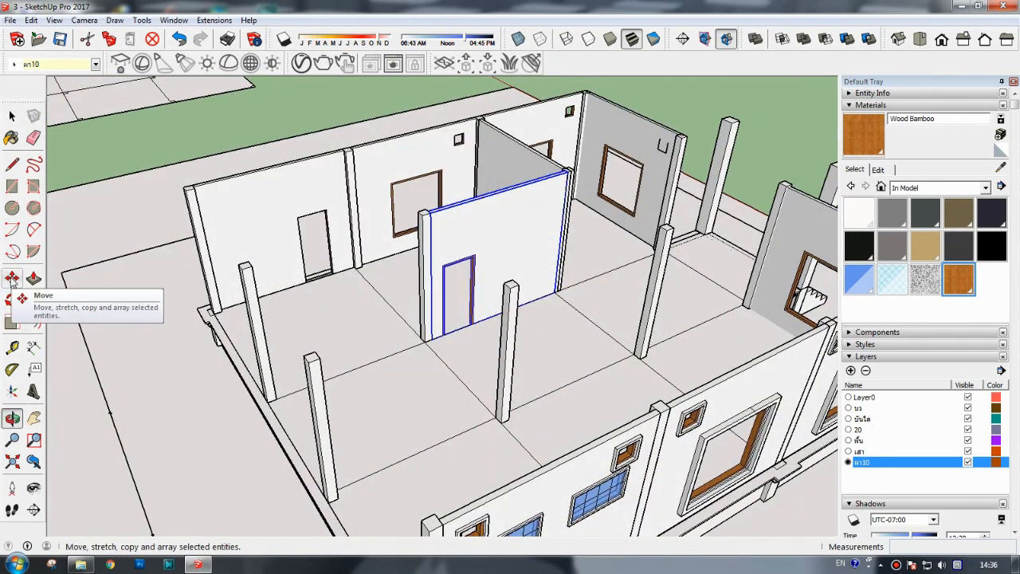
{"action": "left_click", "coordinate": [12, 278]}
{"action": "left_click", "coordinate": [430, 340]}
{"action": "key", "text": "ctrl"}
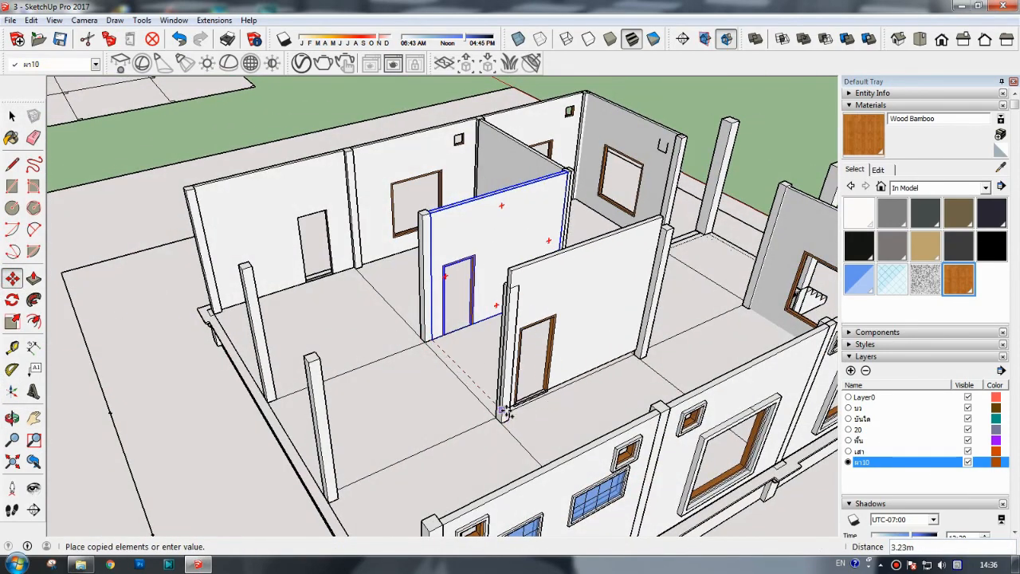
{"action": "left_click", "coordinate": [508, 417]}
- Copy the door partition 4.00 m along its column row to fill the neighbouring bay toward the entrance steps
{"action": "left_click", "coordinate": [14, 420]}
{"action": "left_click_drag", "start_coordinate": [216, 455], "coordinate": [618, 424]}
{"action": "scroll", "coordinate": [533, 323], "scroll_direction": "up", "scroll_amount": 4}
{"action": "left_click", "coordinate": [12, 279]}
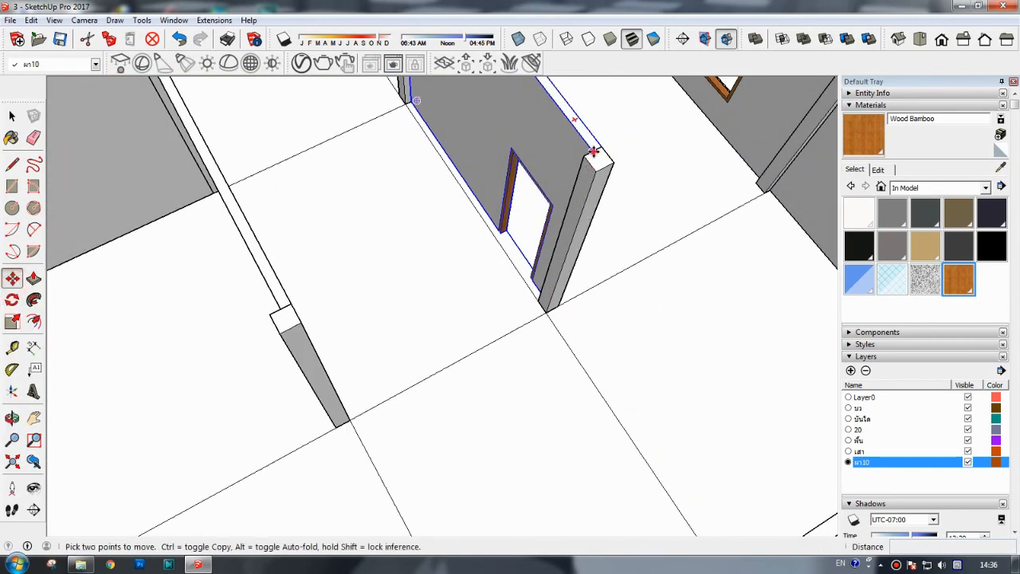
{"action": "scroll", "coordinate": [593, 151], "scroll_direction": "down", "scroll_amount": 5}
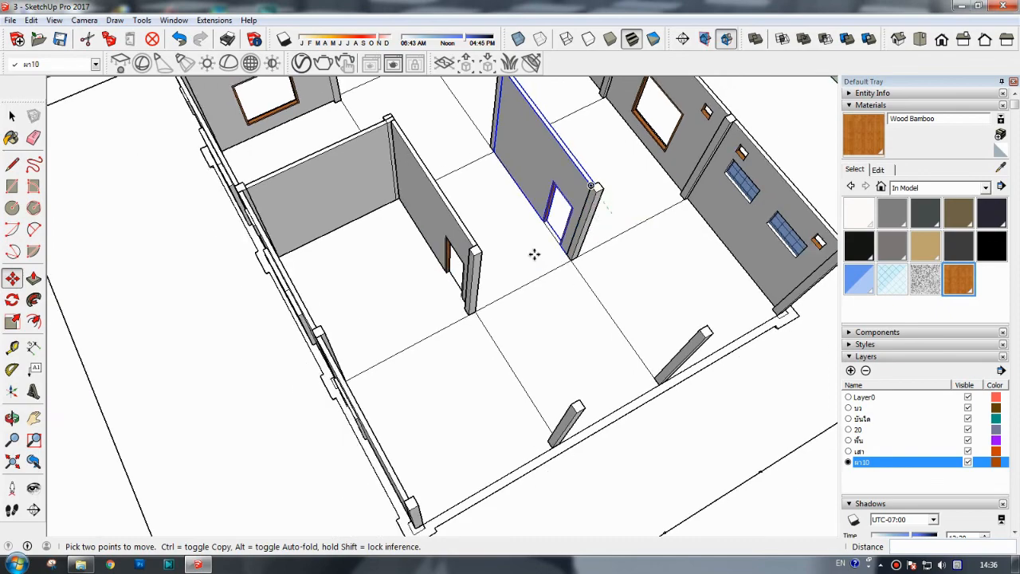
{"action": "left_click", "coordinate": [34, 418]}
{"action": "left_click_drag", "start_coordinate": [499, 225], "coordinate": [466, 408]}
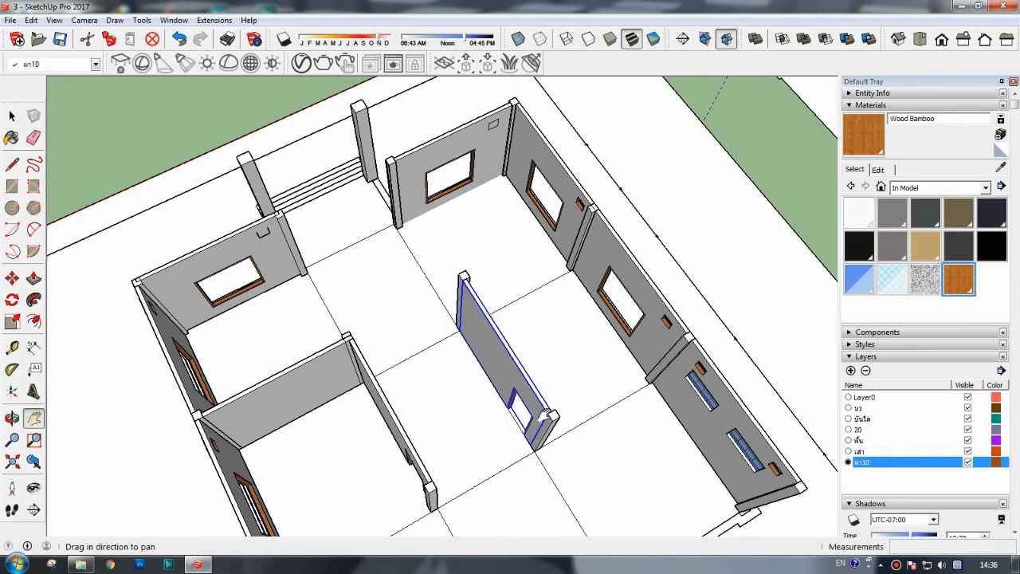
{"action": "left_click", "coordinate": [12, 280]}
{"action": "key", "text": "ctrl"}
{"action": "left_click", "coordinate": [549, 413]}
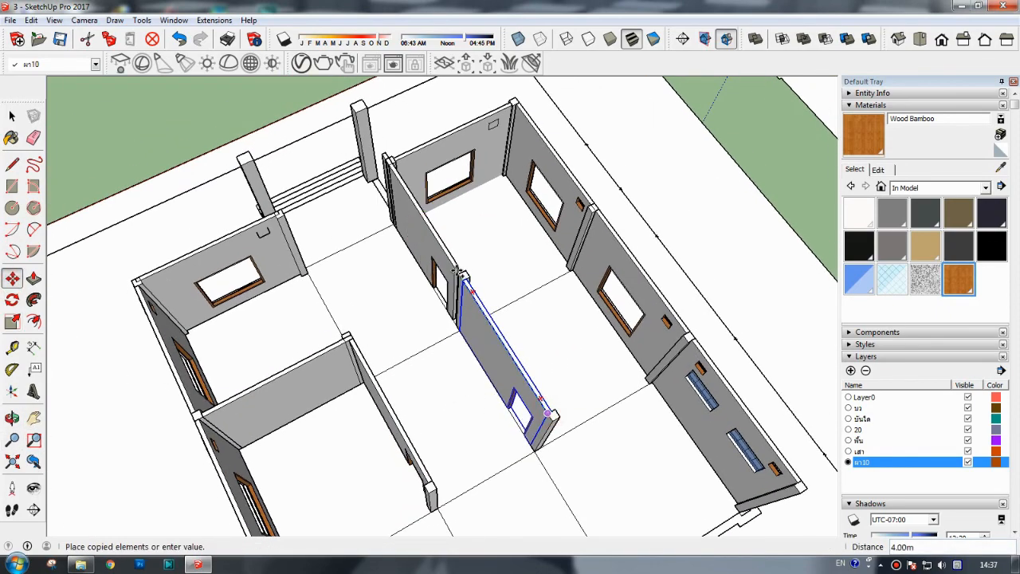
{"action": "left_click", "coordinate": [460, 272]}
- Examine the copied partitions and their doorways from the side, the entrance and above
{"action": "left_click", "coordinate": [12, 418]}
{"action": "left_click_drag", "start_coordinate": [295, 342], "coordinate": [437, 271]}
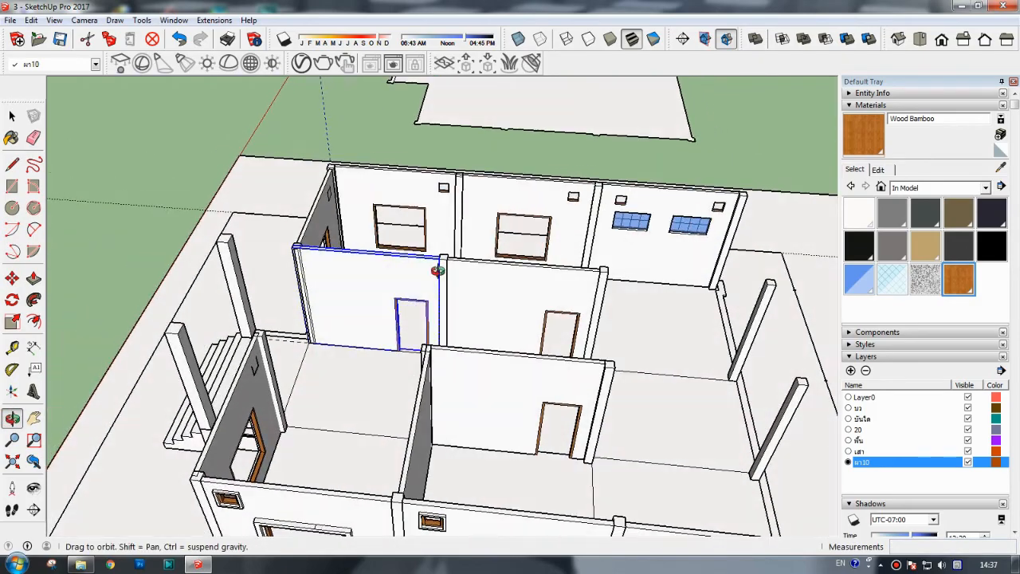
{"action": "scroll", "coordinate": [330, 260], "scroll_direction": "up", "scroll_amount": 3}
{"action": "left_click_drag", "start_coordinate": [330, 261], "coordinate": [929, 347]}
{"action": "left_click", "coordinate": [34, 418]}
{"action": "left_click_drag", "start_coordinate": [778, 141], "coordinate": [301, 100]}
{"action": "left_click", "coordinate": [12, 419]}
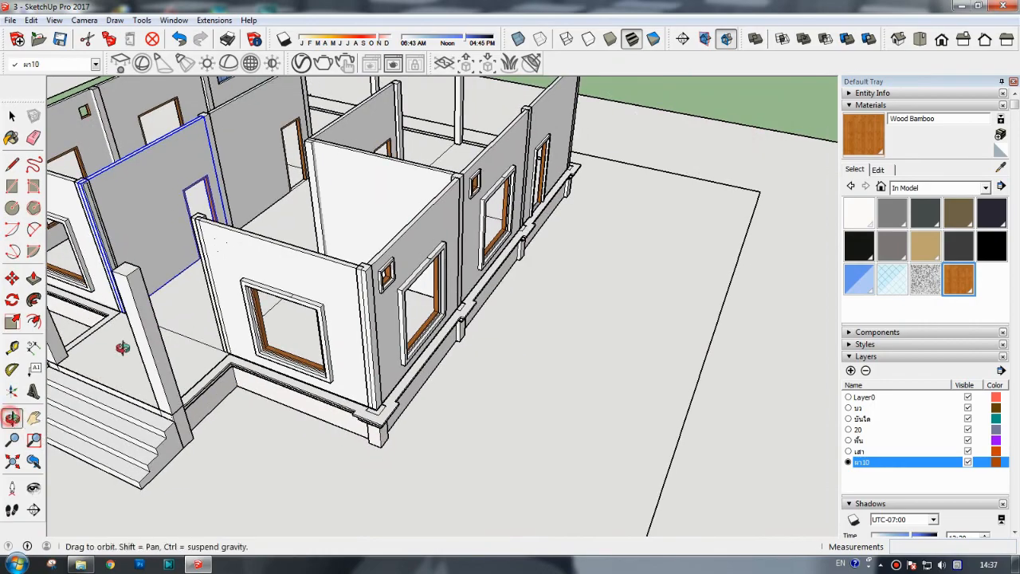
{"action": "left_click_drag", "start_coordinate": [123, 348], "coordinate": [307, 403]}
{"action": "left_click", "coordinate": [34, 418]}
{"action": "left_click_drag", "start_coordinate": [161, 378], "coordinate": [348, 376]}
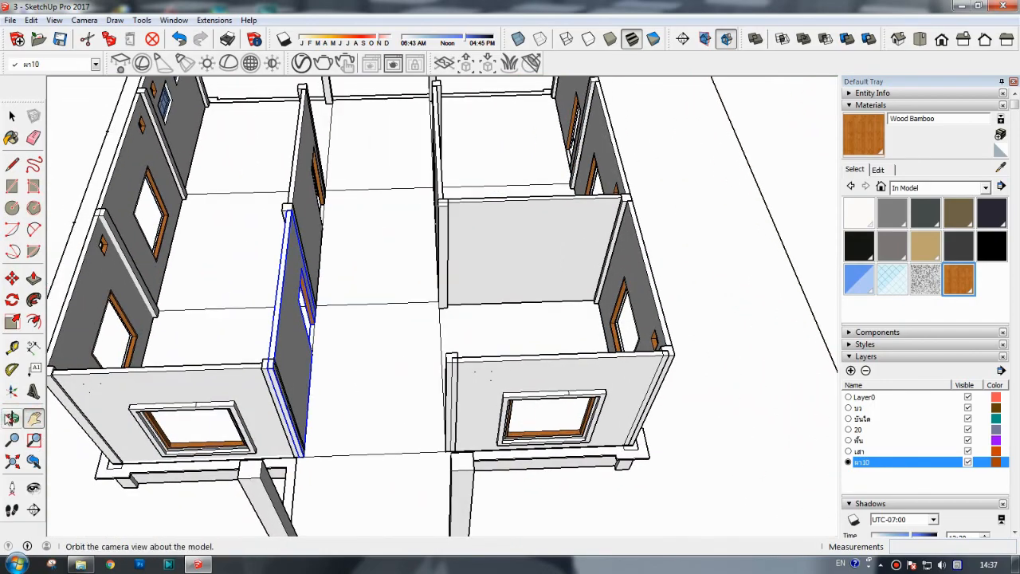
- Copy the solid cross partition over the central corridor to the matching columns of the opposite room row
{"action": "left_click", "coordinate": [12, 419]}
{"action": "left_click_drag", "start_coordinate": [415, 358], "coordinate": [375, 331]}
{"action": "left_click", "coordinate": [11, 115]}
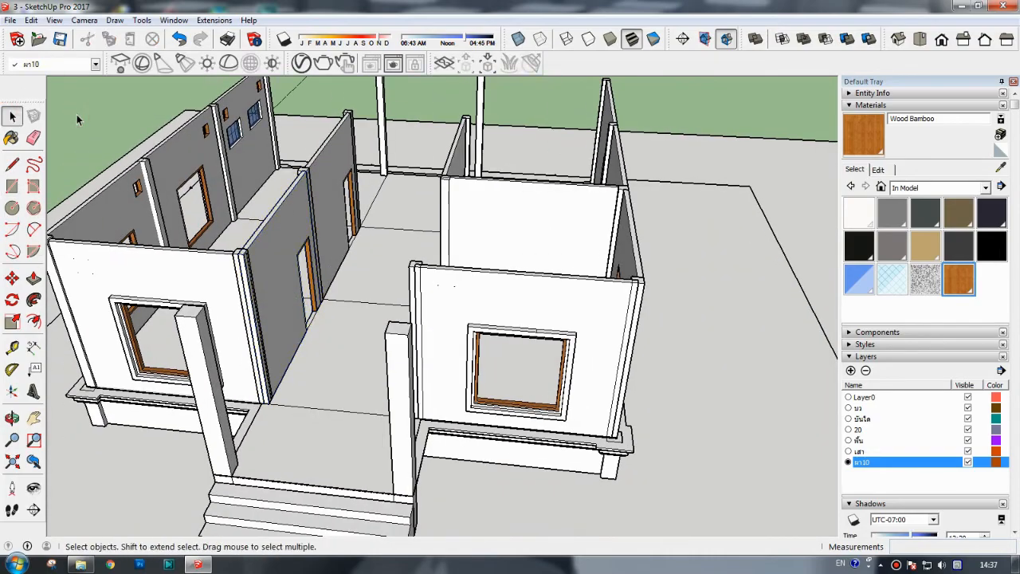
{"action": "left_click_drag", "start_coordinate": [284, 343], "coordinate": [614, 405]}
{"action": "left_click_drag", "start_coordinate": [342, 346], "coordinate": [574, 382]}
{"action": "left_click", "coordinate": [12, 116]}
{"action": "left_click", "coordinate": [323, 204]}
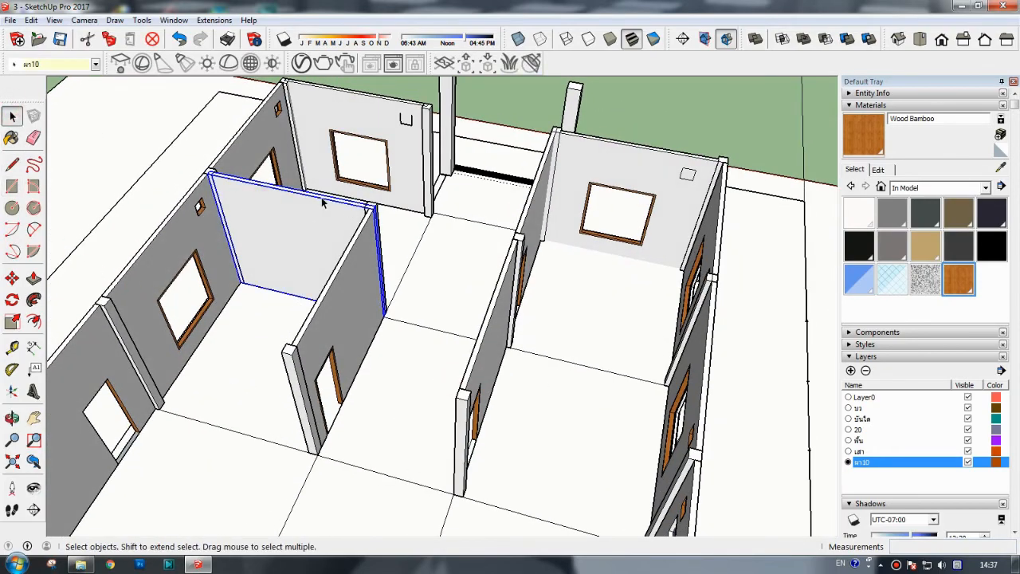
{"action": "left_click", "coordinate": [12, 277]}
{"action": "scroll", "coordinate": [375, 211], "scroll_direction": "up", "scroll_amount": 2}
{"action": "left_click", "coordinate": [381, 205]}
{"action": "key", "text": "ctrl"}
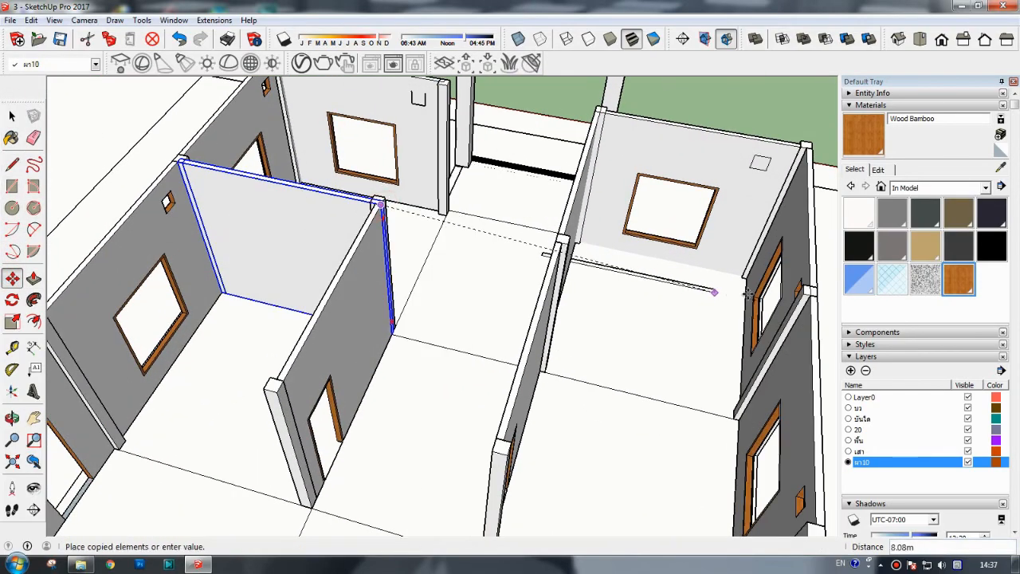
{"action": "left_click", "coordinate": [807, 288]}
- Copy the new cross partition one bay further along its room row to the next pair of columns
{"action": "left_click", "coordinate": [13, 420]}
{"action": "left_click_drag", "start_coordinate": [383, 446], "coordinate": [558, 239]}
{"action": "left_click", "coordinate": [12, 277]}
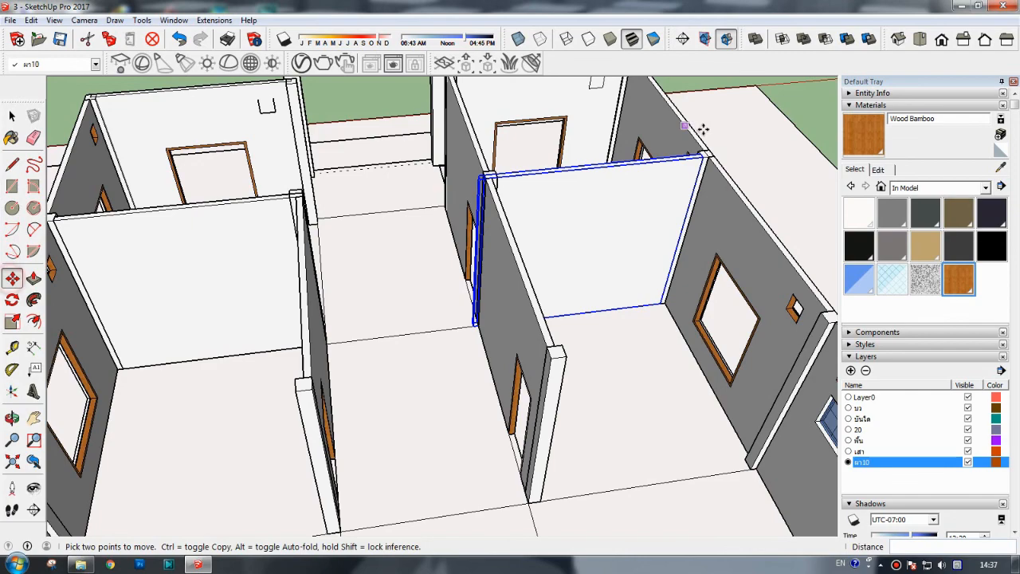
{"action": "left_click", "coordinate": [703, 158]}
{"action": "key", "text": "ctrl"}
{"action": "middle_click_drag", "start_coordinate": [825, 328], "coordinate": [754, 328], "text": "shift"}
{"action": "left_click", "coordinate": [754, 319]}
{"action": "scroll", "coordinate": [620, 372], "scroll_direction": "down", "scroll_amount": 4}
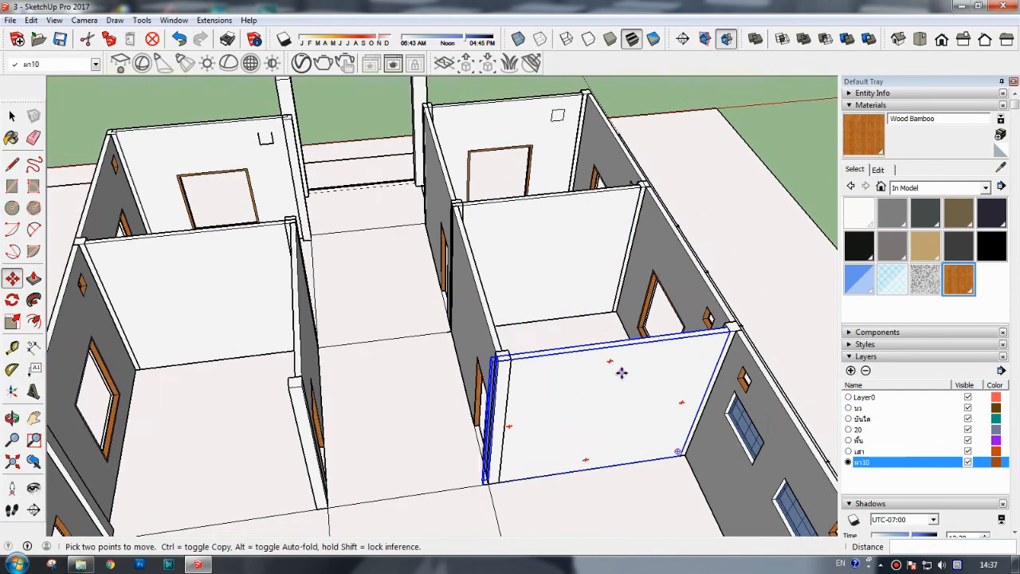
- Copy that cross partition 7.00 m over the corridor to close the matching bay of the opposite room row
{"action": "left_click", "coordinate": [12, 417]}
{"action": "left_click", "coordinate": [12, 277]}
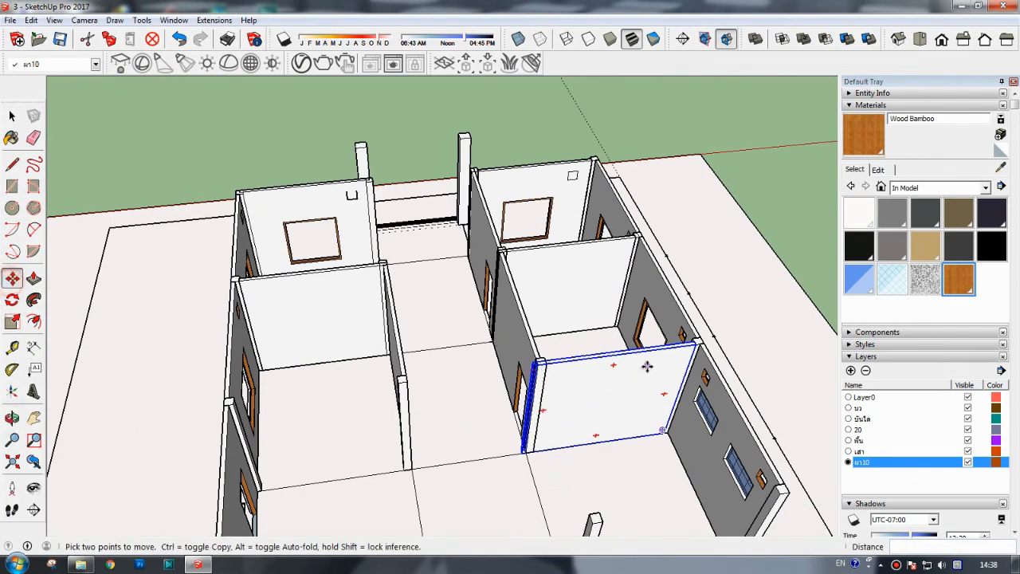
{"action": "left_click", "coordinate": [695, 345]}
{"action": "key", "text": "ctrl"}
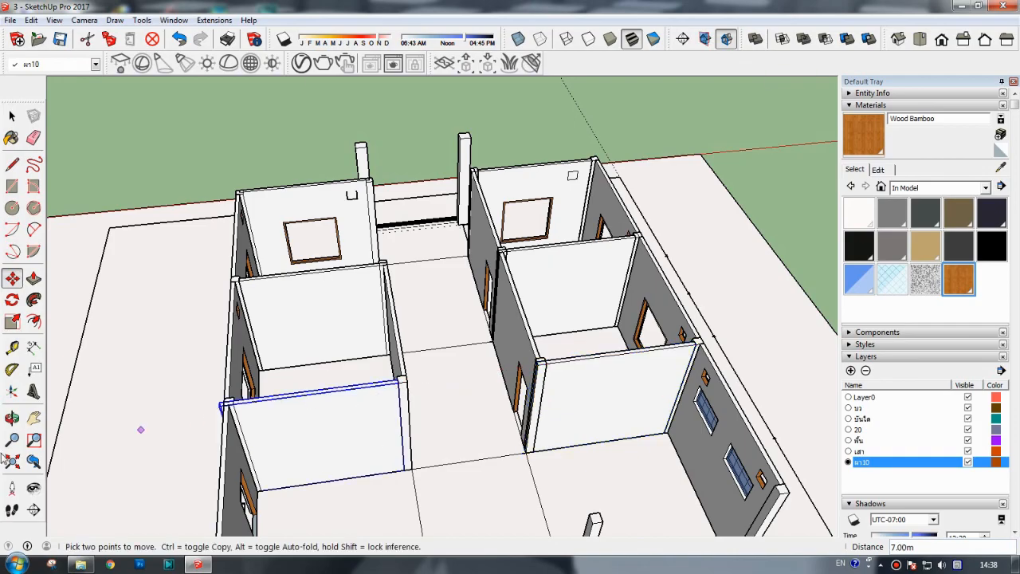
- Draw a 3.60 m by 3.50 m wall rectangle between the rear corner column beside the blue-glazed windows and its neighbouring column
{"action": "left_click", "coordinate": [12, 418]}
{"action": "left_click_drag", "start_coordinate": [312, 462], "coordinate": [540, 487]}
{"action": "scroll", "coordinate": [483, 505], "scroll_direction": "up", "scroll_amount": 5}
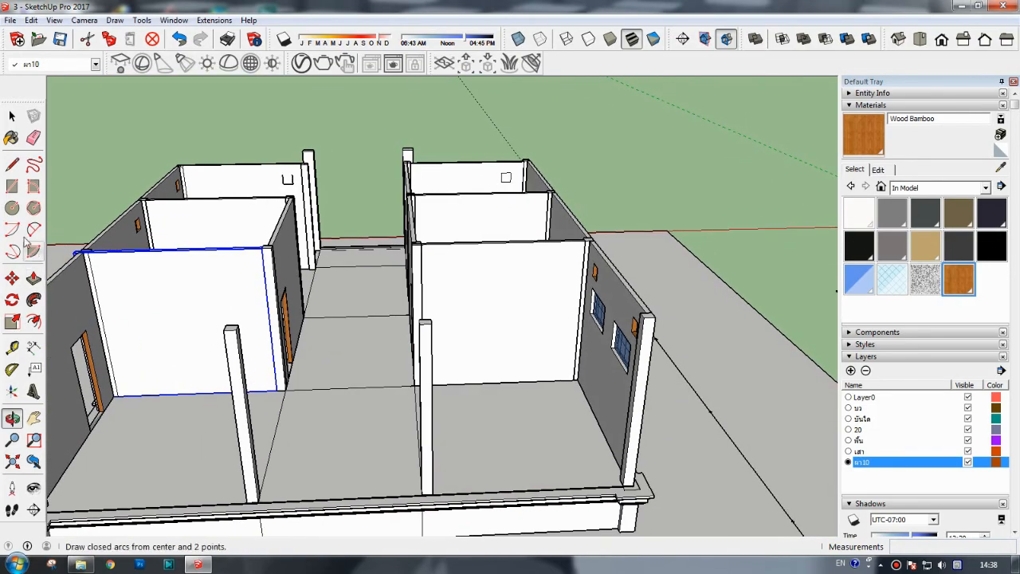
{"action": "scroll", "coordinate": [613, 460], "scroll_direction": "up", "scroll_amount": 3}
{"action": "left_click", "coordinate": [633, 483]}
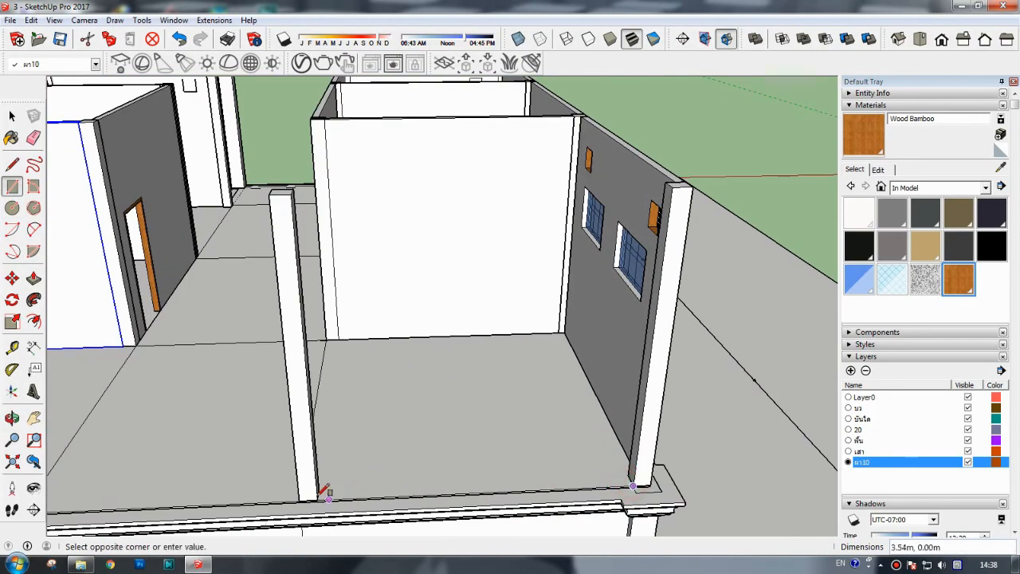
{"action": "left_click", "coordinate": [292, 195]}
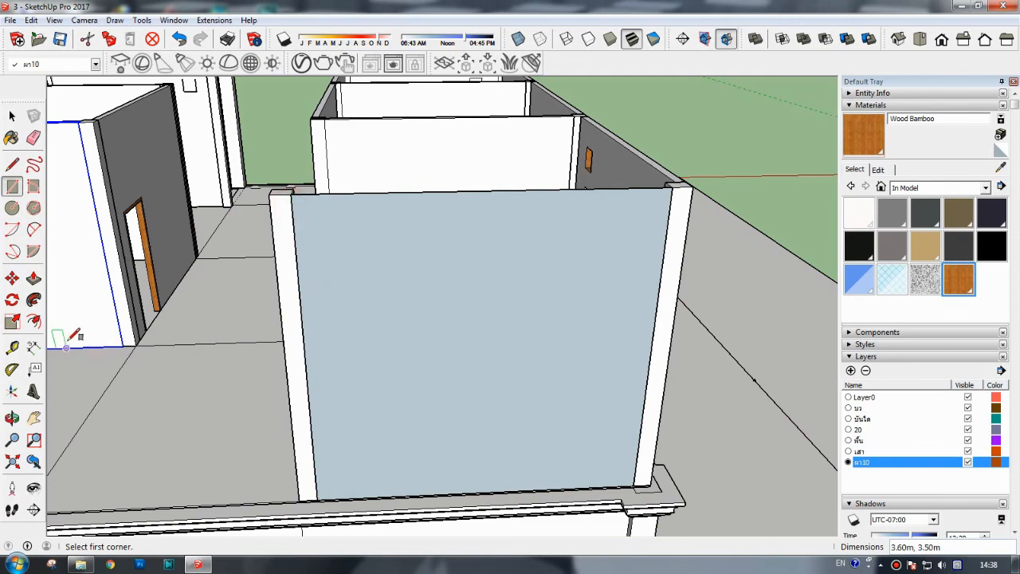
- Extrude the new rear wall face to a thickness of 0.1 m
{"action": "left_click", "coordinate": [11, 418]}
{"action": "left_click_drag", "start_coordinate": [177, 368], "coordinate": [414, 470]}
{"action": "left_click", "coordinate": [33, 278]}
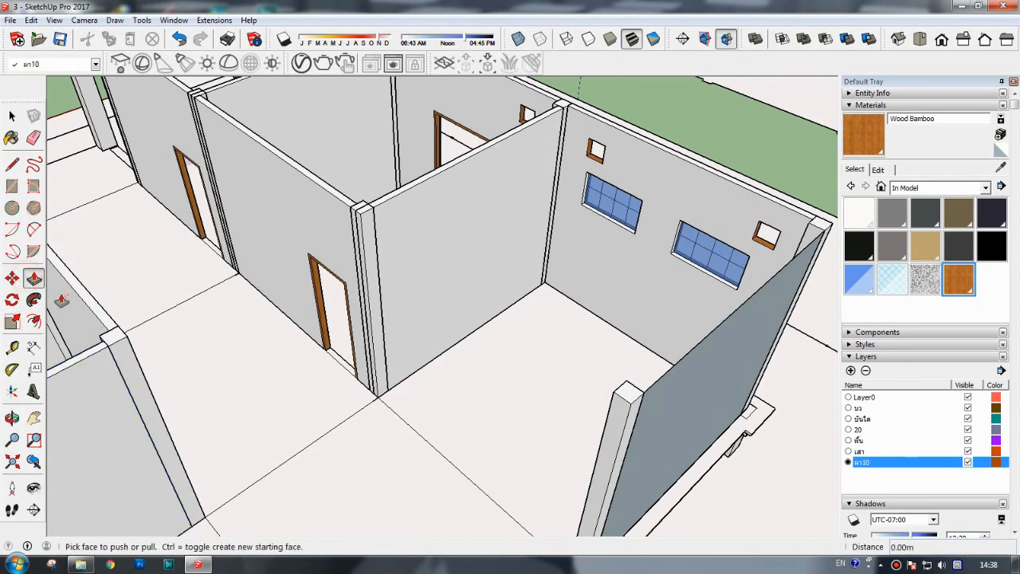
{"action": "left_click", "coordinate": [668, 391]}
{"action": "type", "text": "0.1"}
{"action": "key", "text": "Return"}
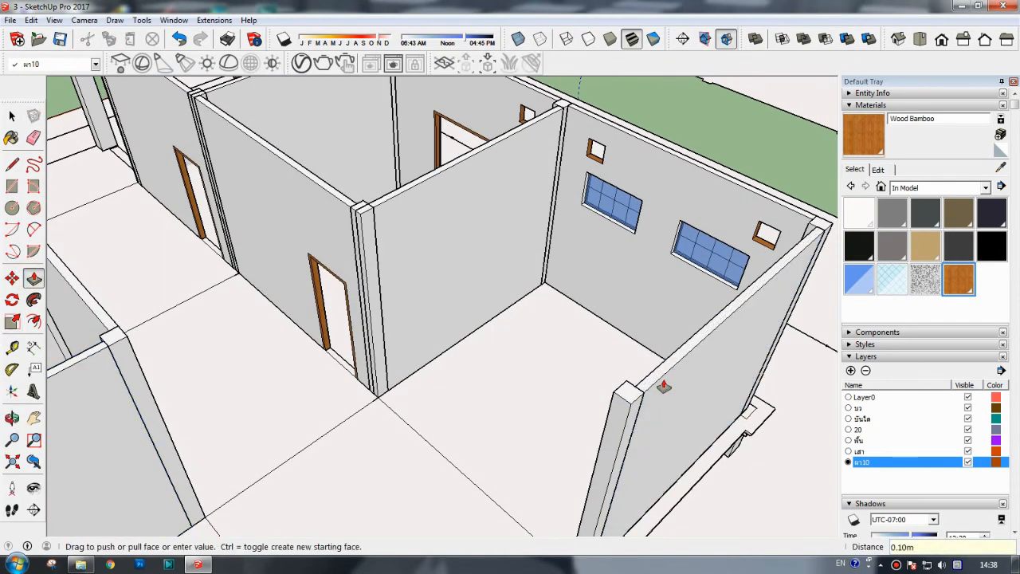
- Fill the middle rear bay with a 3.00 m by 3.50 m wall rectangle and extrude it 0.10 m
{"action": "left_click", "coordinate": [12, 419]}
{"action": "left_click_drag", "start_coordinate": [553, 476], "coordinate": [532, 380]}
{"action": "left_click", "coordinate": [11, 185]}
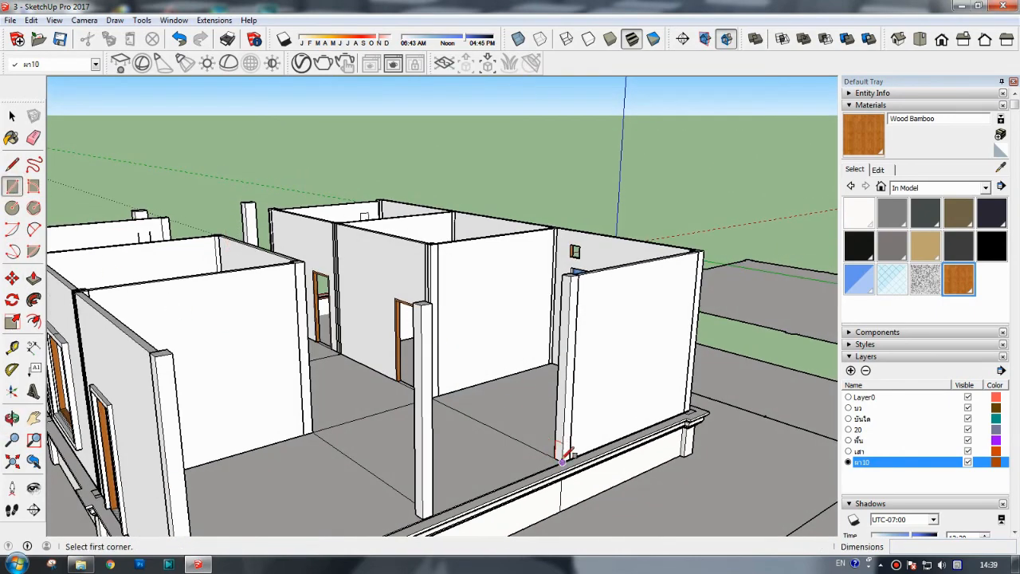
{"action": "left_click", "coordinate": [562, 461]}
{"action": "left_click", "coordinate": [431, 297]}
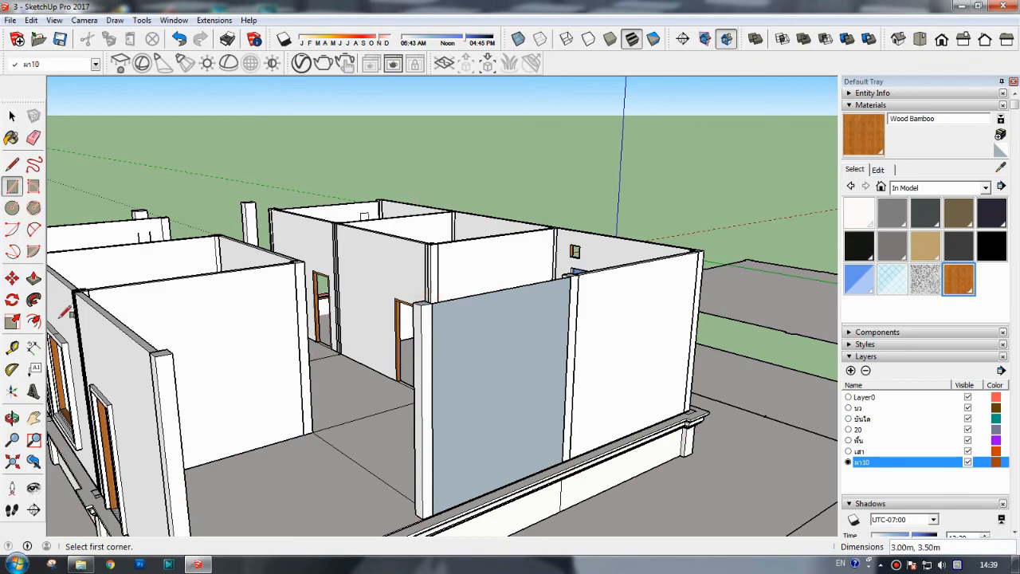
{"action": "key", "text": "p"}
{"action": "left_click", "coordinate": [480, 368]}
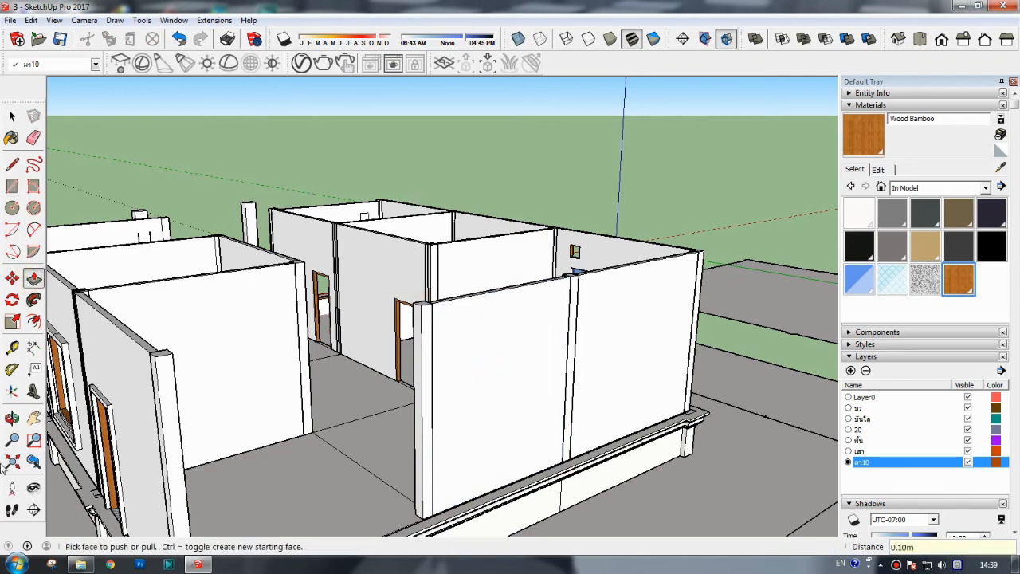
- Fill the last rear bay with a full-height wall rectangle 3.60 m wide and extrude it to wall thickness
{"action": "left_click", "coordinate": [12, 417]}
{"action": "left_click_drag", "start_coordinate": [430, 383], "coordinate": [305, 450]}
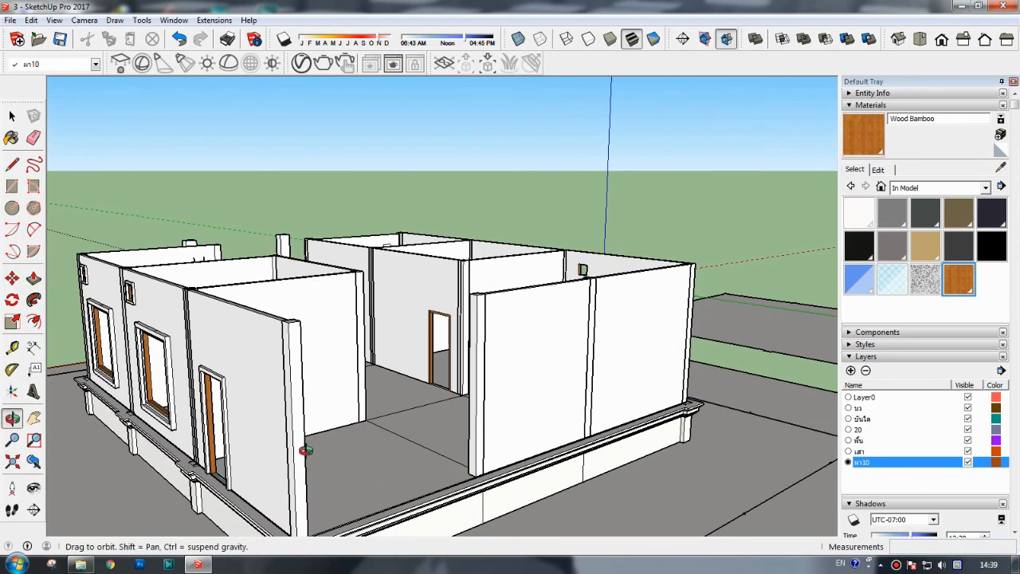
{"action": "left_click", "coordinate": [32, 423]}
{"action": "left_click_drag", "start_coordinate": [345, 488], "coordinate": [353, 444]}
{"action": "scroll", "coordinate": [352, 442], "scroll_direction": "up", "scroll_amount": 3}
{"action": "left_click", "coordinate": [12, 188]}
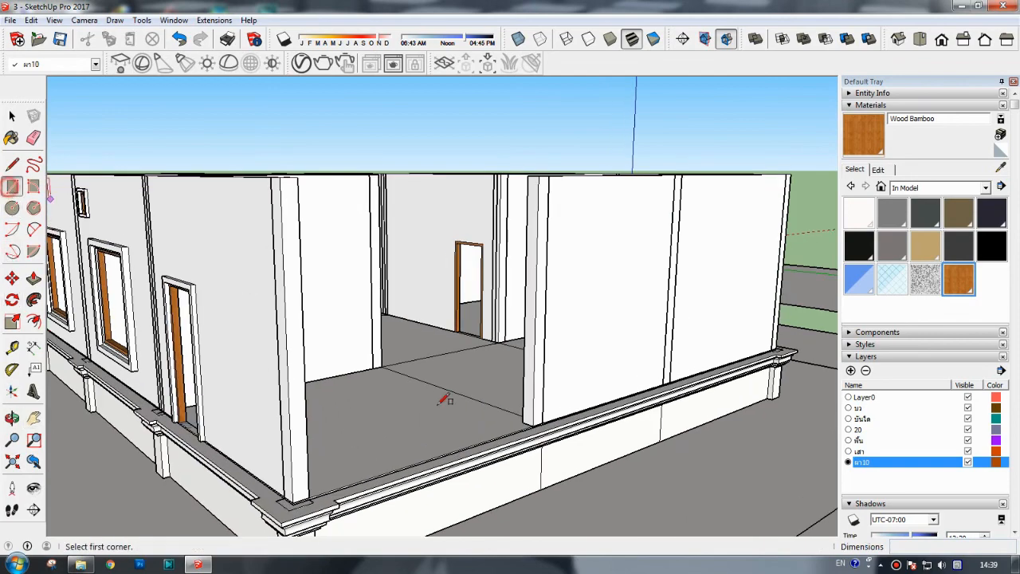
{"action": "left_click", "coordinate": [531, 427]}
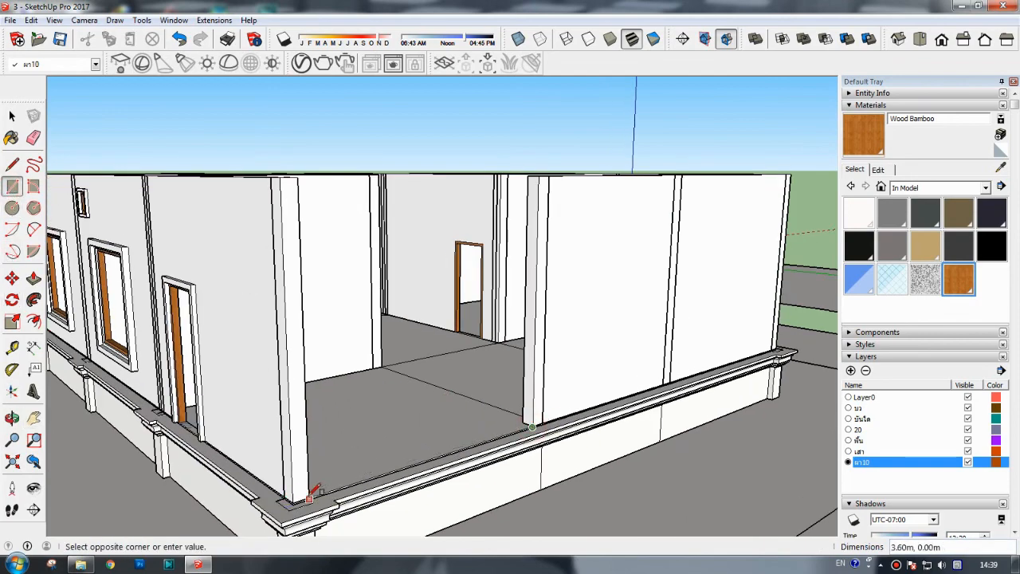
{"action": "left_click", "coordinate": [301, 176]}
{"action": "key", "text": "p"}
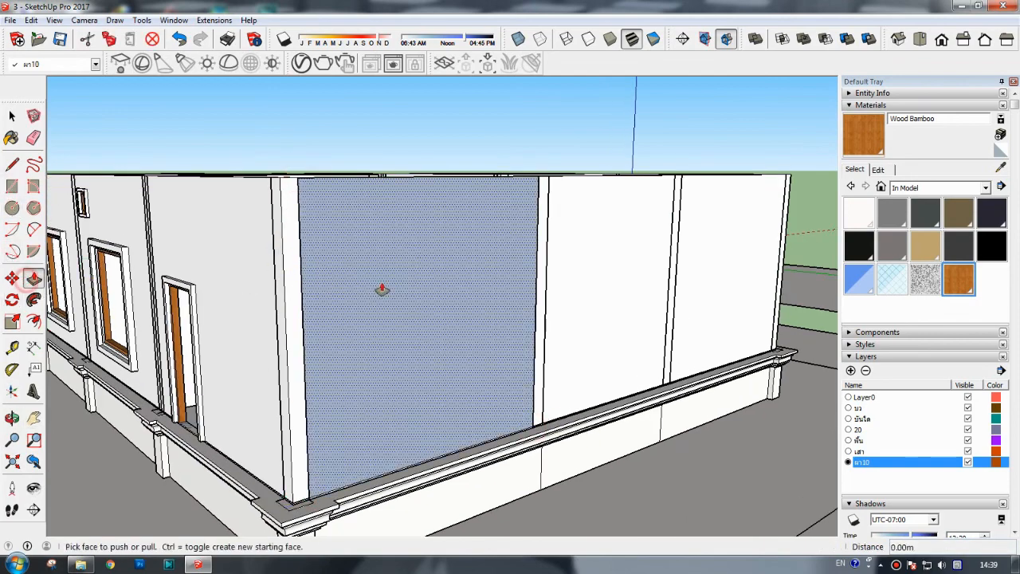
{"action": "left_click", "coordinate": [366, 285]}
- Draw a cross partition face 3.90 m wide and 3.50 m high across the rear corner room, parallel to the blue-glazed window wall
{"action": "left_click", "coordinate": [11, 417]}
{"action": "left_click_drag", "start_coordinate": [263, 470], "coordinate": [572, 472]}
{"action": "scroll", "coordinate": [574, 399], "scroll_direction": "up", "scroll_amount": 5}
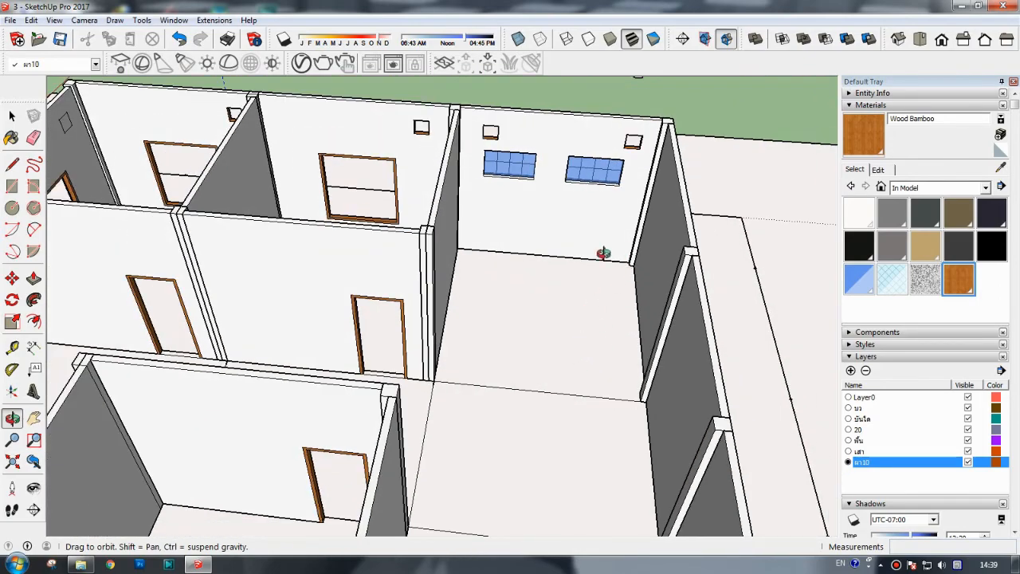
{"action": "left_click", "coordinate": [32, 417]}
{"action": "left_click_drag", "start_coordinate": [479, 288], "coordinate": [467, 339]}
{"action": "left_click", "coordinate": [12, 417]}
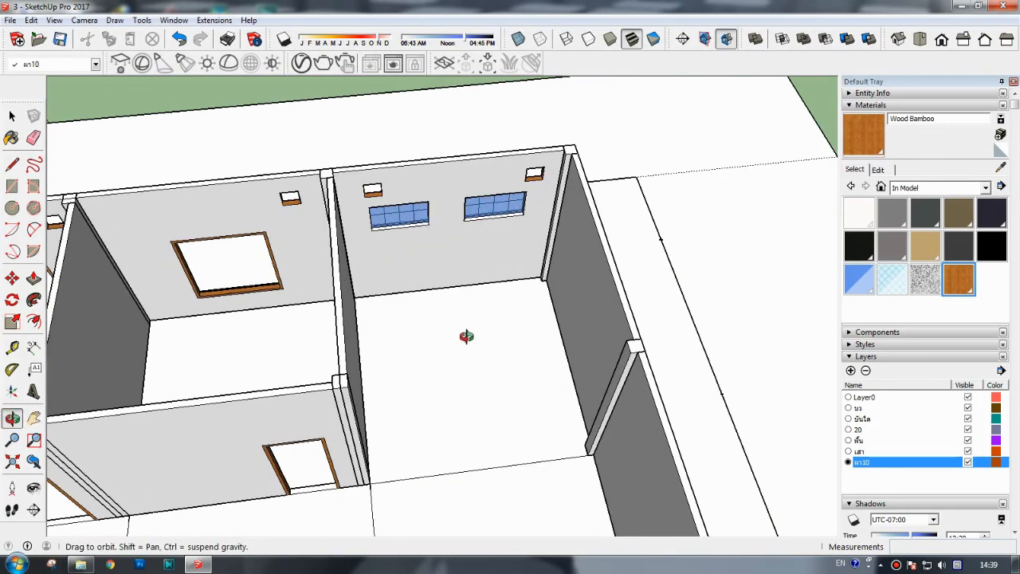
{"action": "scroll", "coordinate": [467, 338], "scroll_direction": "up", "scroll_amount": 2}
{"action": "left_click", "coordinate": [11, 165]}
{"action": "left_click", "coordinate": [593, 98]}
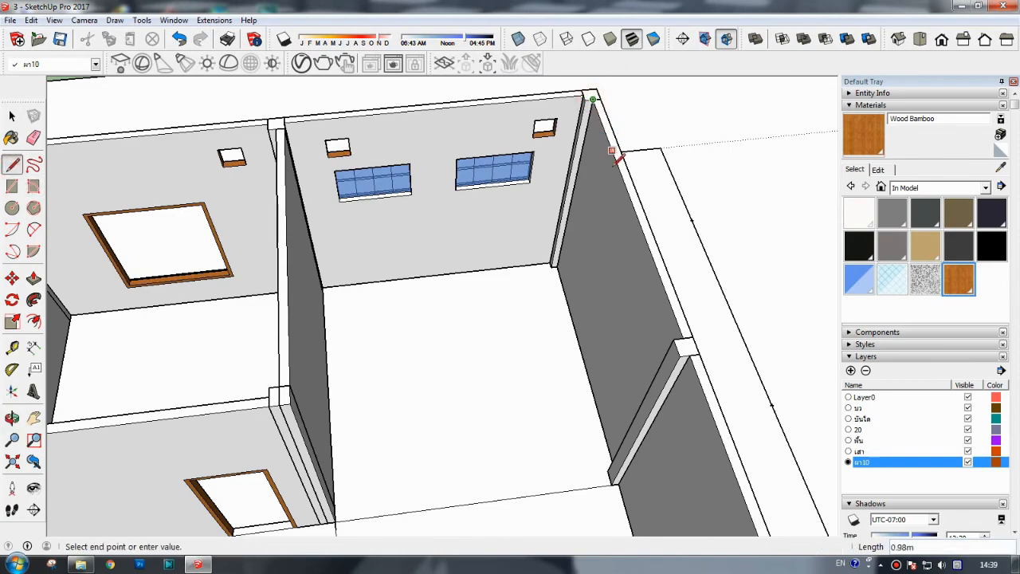
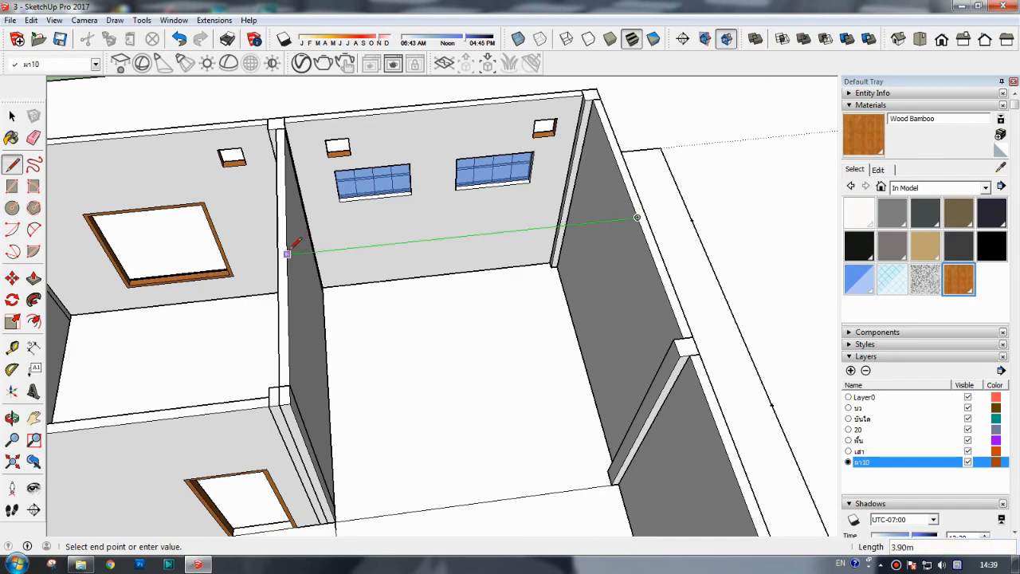
{"action": "left_click", "coordinate": [586, 371]}
{"action": "left_click", "coordinate": [640, 217]}
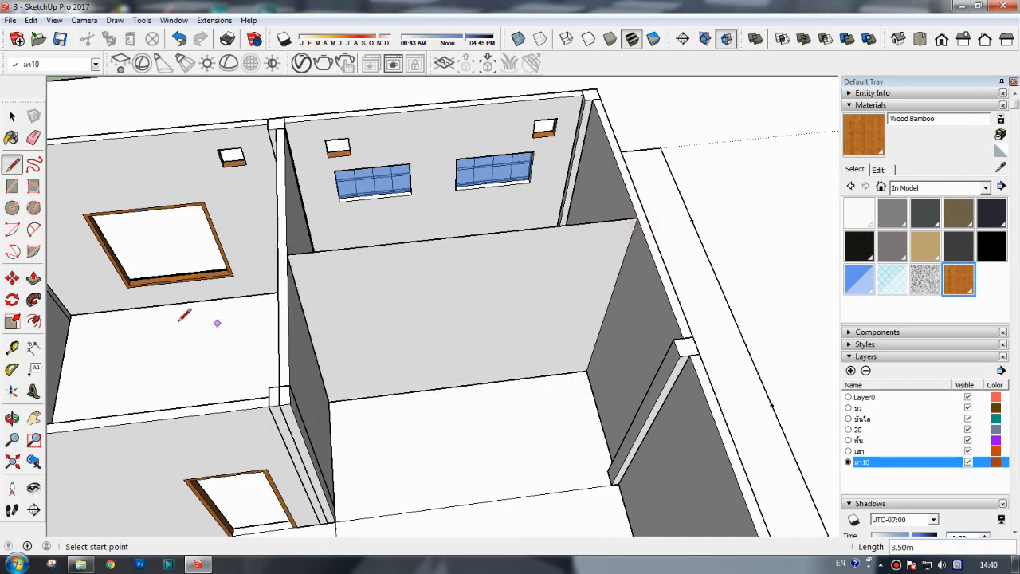
- Extrude the rear corner room's cross partition face to a thickness of 0.1 m
{"action": "key", "text": "p"}
{"action": "left_click", "coordinate": [406, 323]}
{"action": "type", "text": "0.1"}
{"action": "key", "text": "Return"}
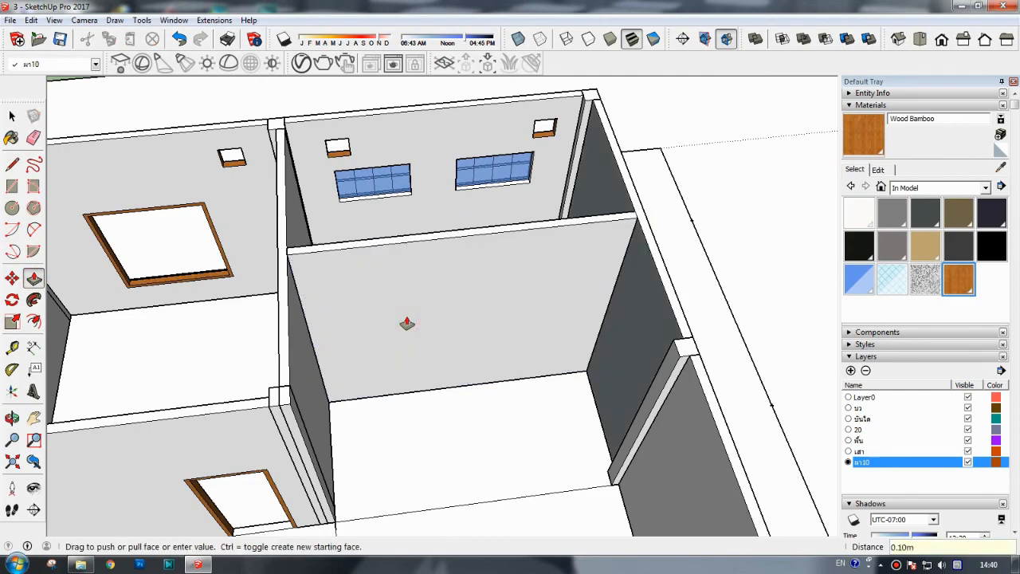
- Outline a 3.50 m high strip on the cross partition and extrude it to the outer wall between the two blue-glazed windows
{"action": "left_click", "coordinate": [12, 417]}
{"action": "left_click_drag", "start_coordinate": [196, 345], "coordinate": [700, 365]}
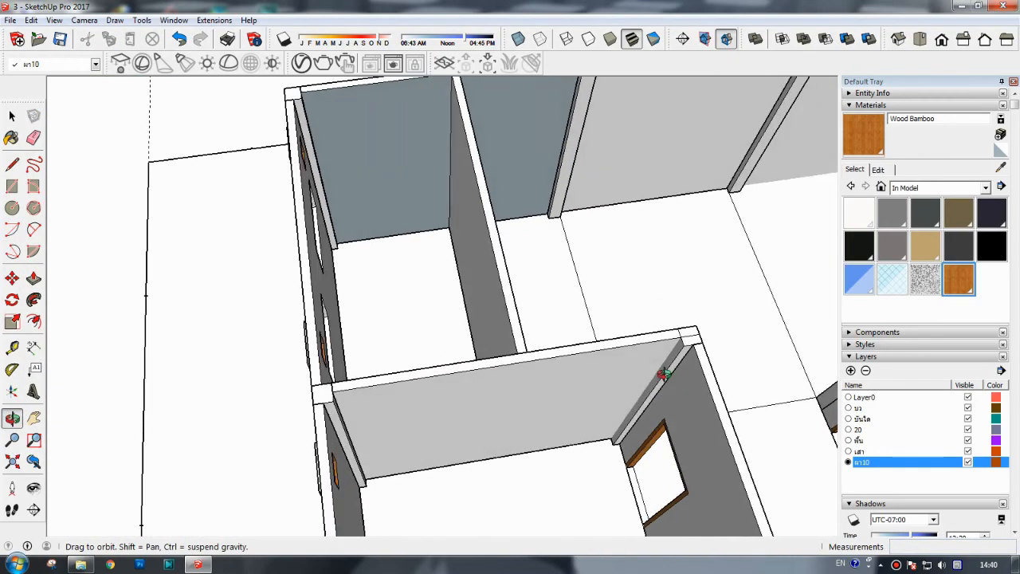
{"action": "left_click_drag", "start_coordinate": [547, 363], "coordinate": [422, 314]}
{"action": "left_click", "coordinate": [17, 166]}
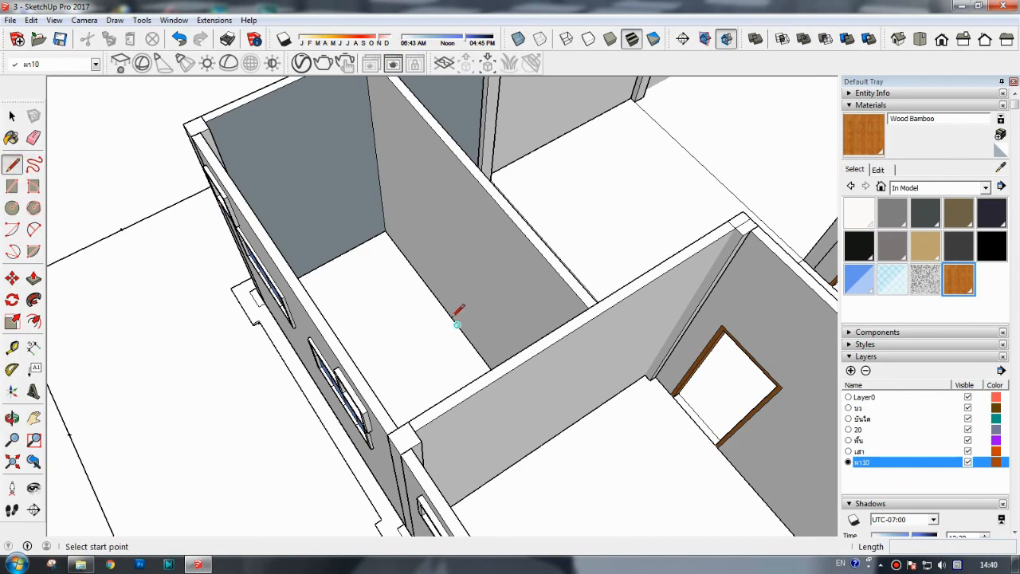
{"action": "left_click", "coordinate": [457, 324]}
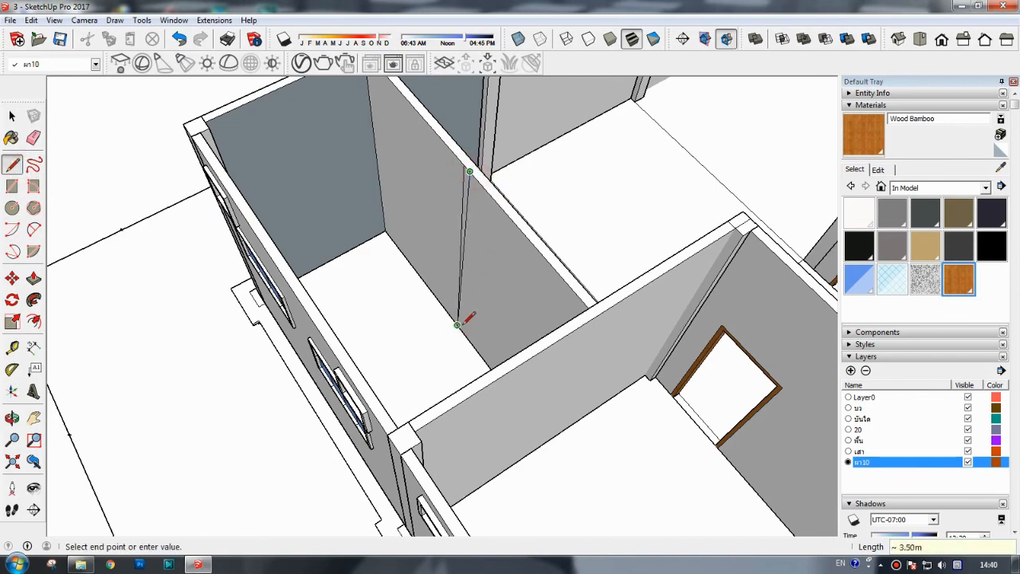
{"action": "left_click", "coordinate": [33, 277]}
{"action": "left_click_drag", "start_coordinate": [457, 264], "coordinate": [319, 321]}
- Draw a 0.80 m by 2 m door rectangle at floor level on the room side of the cross partition
{"action": "left_click", "coordinate": [12, 418]}
{"action": "left_click_drag", "start_coordinate": [131, 385], "coordinate": [173, 285]}
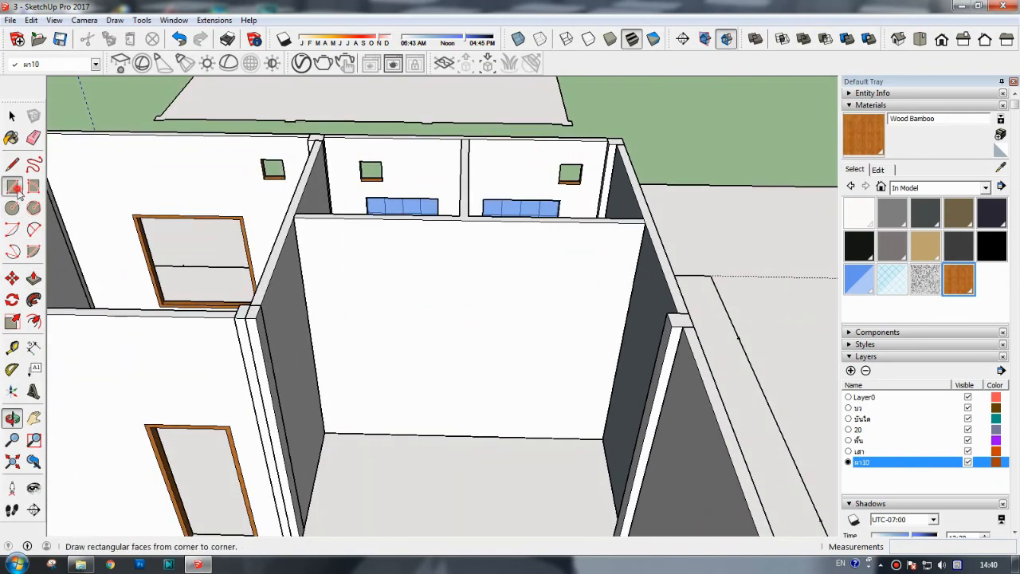
{"action": "left_click", "coordinate": [13, 186]}
{"action": "left_click", "coordinate": [437, 435]}
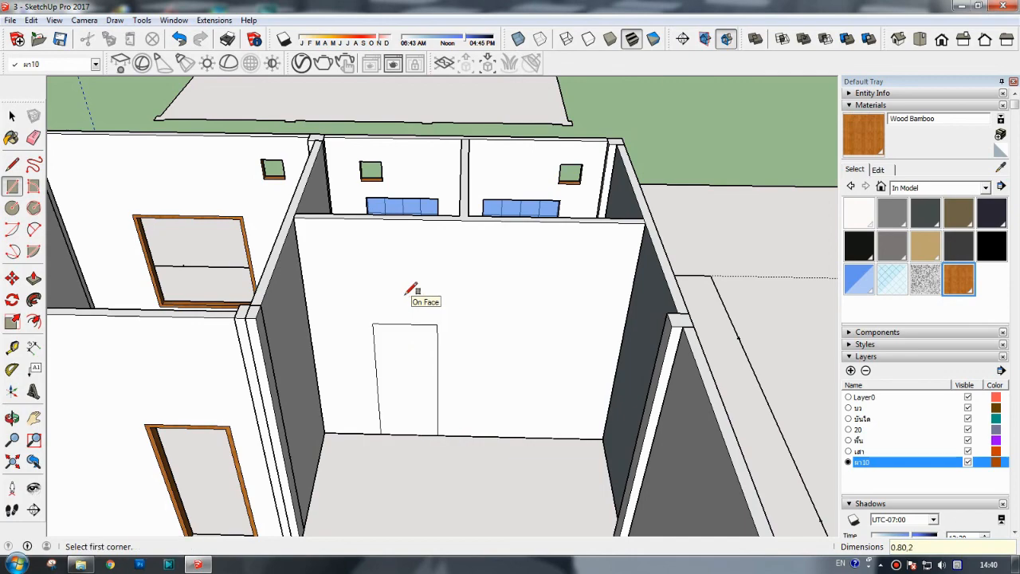
- Copy the door rectangle 1.40 m along the cross partition to serve the second small room
{"action": "left_click", "coordinate": [12, 117]}
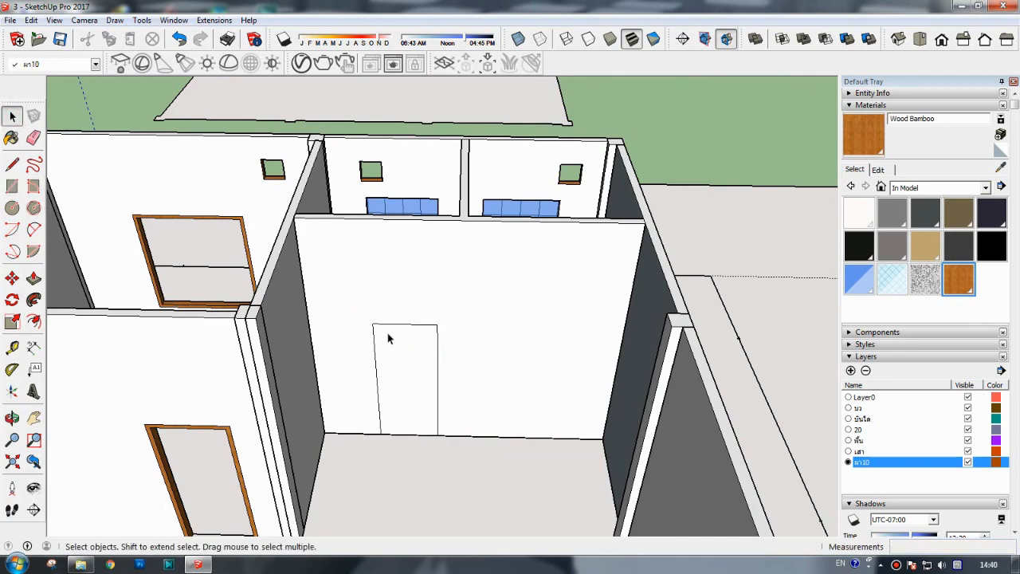
{"action": "left_click", "coordinate": [388, 337]}
{"action": "left_click", "coordinate": [12, 277]}
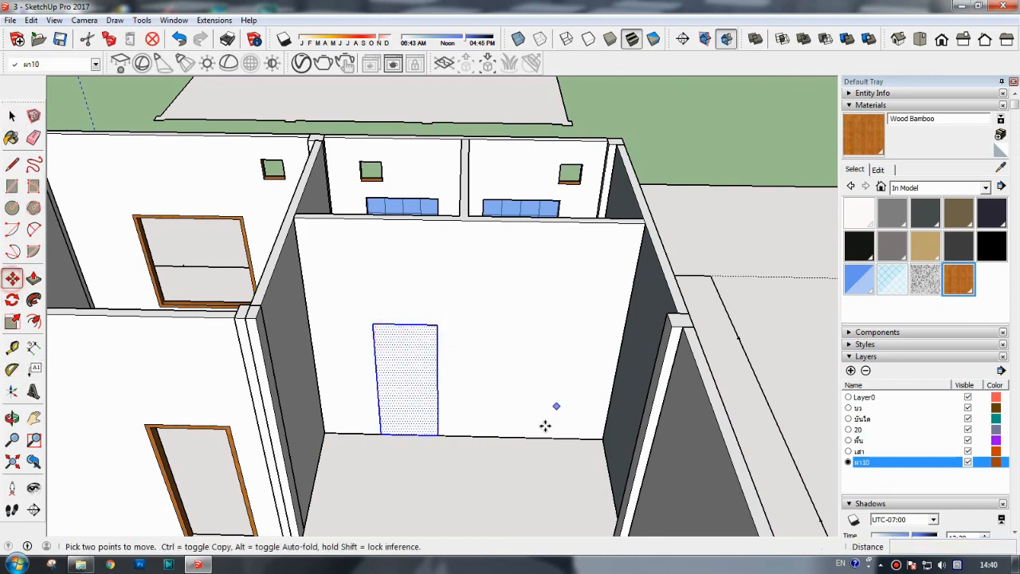
{"action": "left_click", "coordinate": [440, 435]}
{"action": "key", "text": "ctrl"}
{"action": "left_click", "coordinate": [539, 438]}
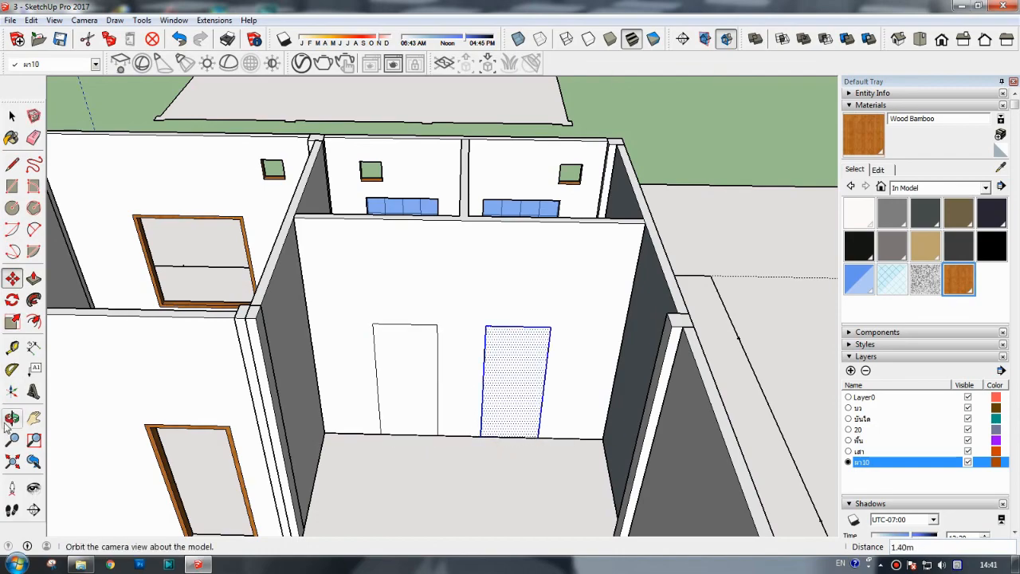
- Offset both door outlines on the cross partition outward by 0.05 m to form frame borders
{"action": "left_click", "coordinate": [11, 418]}
{"action": "left_click_drag", "start_coordinate": [350, 433], "coordinate": [119, 334]}
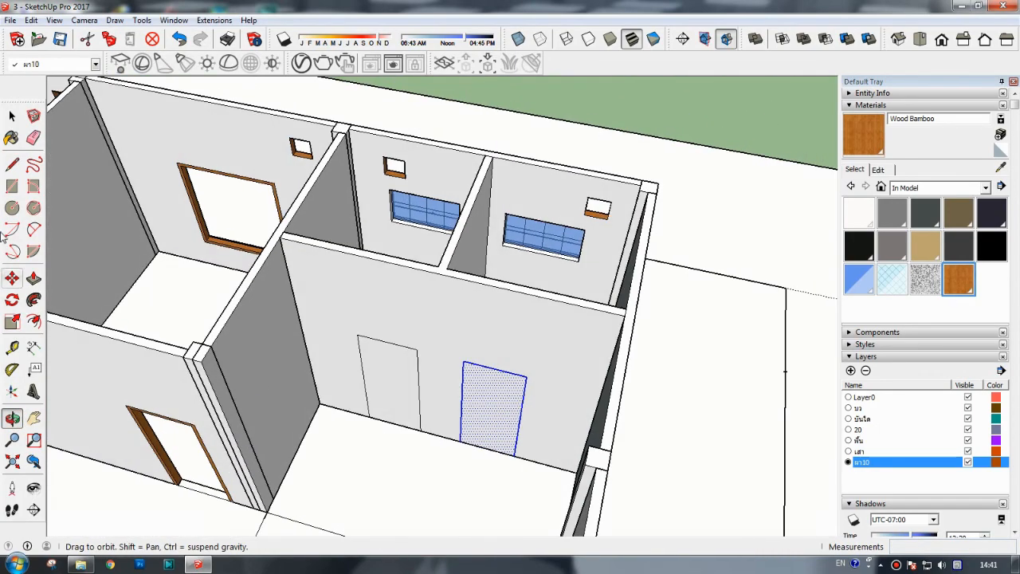
{"action": "left_click", "coordinate": [12, 116]}
{"action": "left_click", "coordinate": [165, 320]}
{"action": "left_click", "coordinate": [34, 321]}
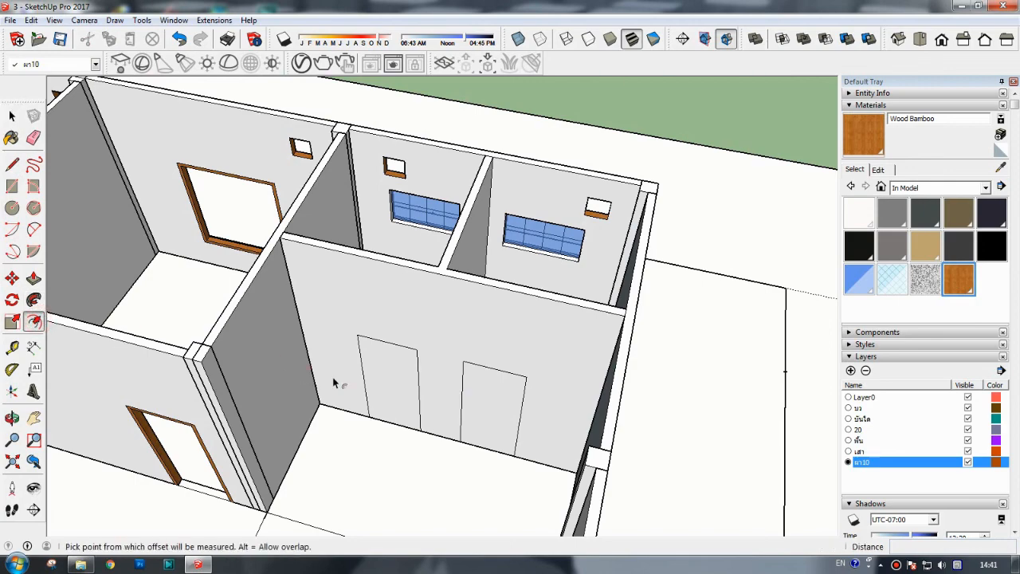
{"action": "left_click", "coordinate": [360, 376]}
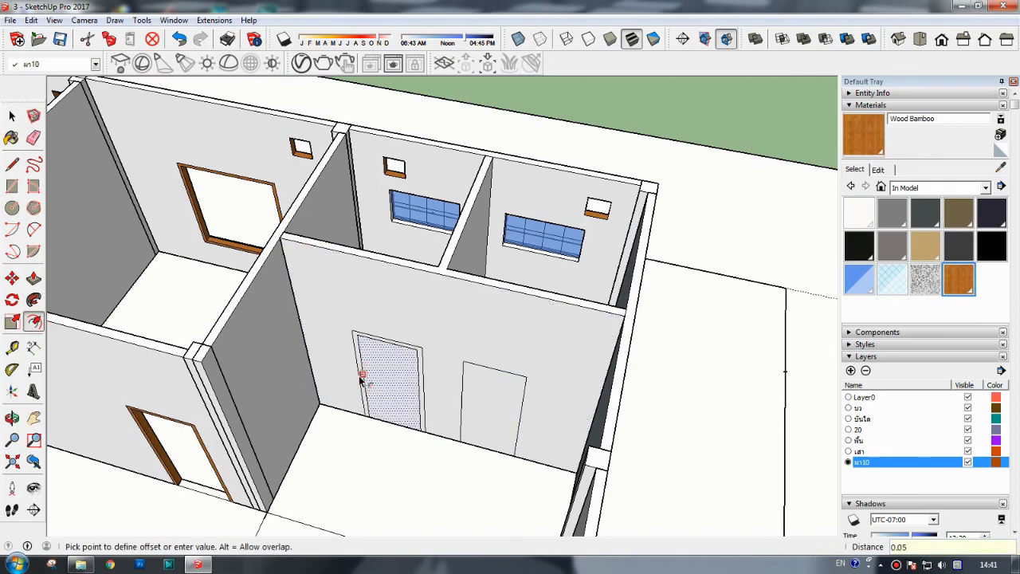
{"action": "left_click", "coordinate": [360, 380]}
{"action": "left_click", "coordinate": [470, 401]}
{"action": "left_click", "coordinate": [456, 397]}
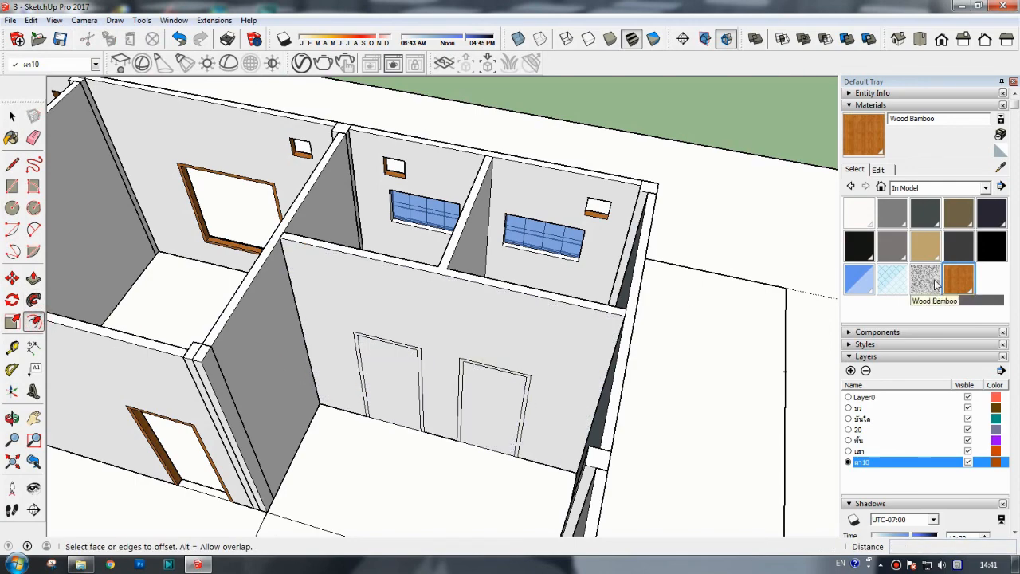
- Paint the frame borders of both cross partition doors with the Wood Bamboo material
{"action": "key", "text": "b"}
{"action": "scroll", "coordinate": [482, 358], "scroll_direction": "up", "scroll_amount": 3}
{"action": "left_click", "coordinate": [478, 351]}
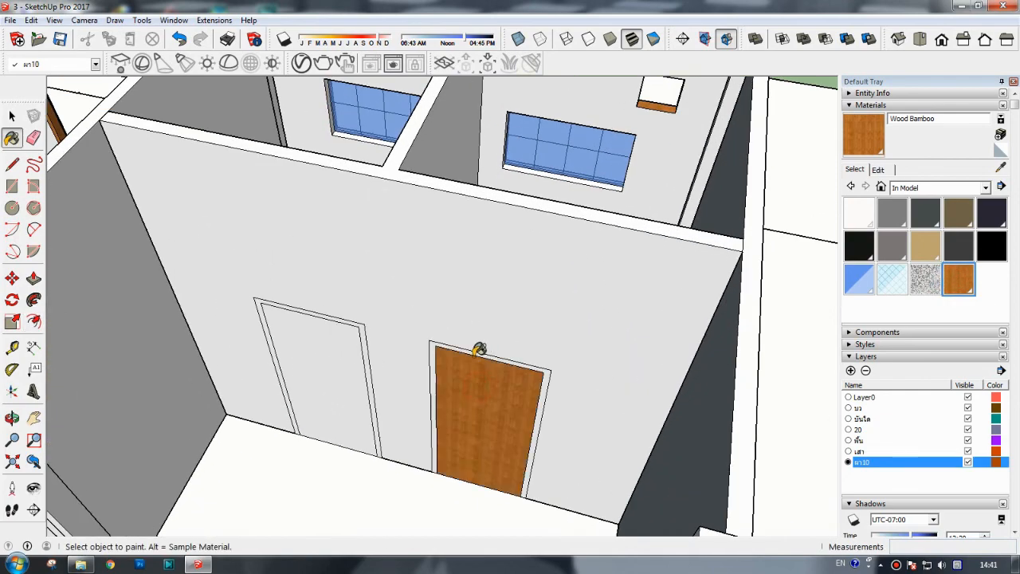
{"action": "left_click", "coordinate": [349, 330]}
- Push both door panels 0.10 m through the cross partition to cut open doorways
{"action": "left_click", "coordinate": [33, 277]}
{"action": "left_click", "coordinate": [336, 378]}
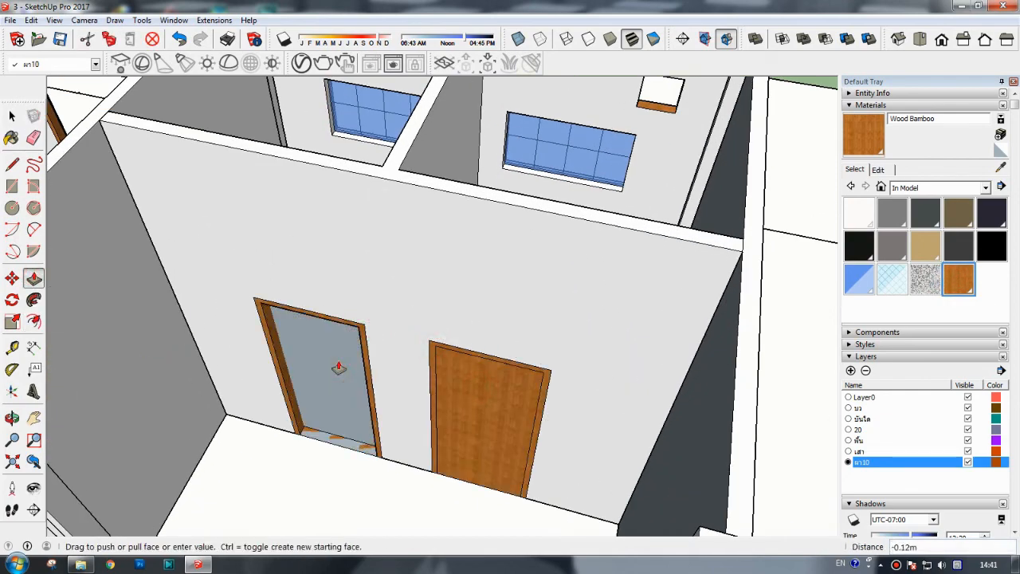
{"action": "left_click", "coordinate": [338, 368]}
{"action": "left_click", "coordinate": [486, 416]}
{"action": "left_click", "coordinate": [489, 412]}
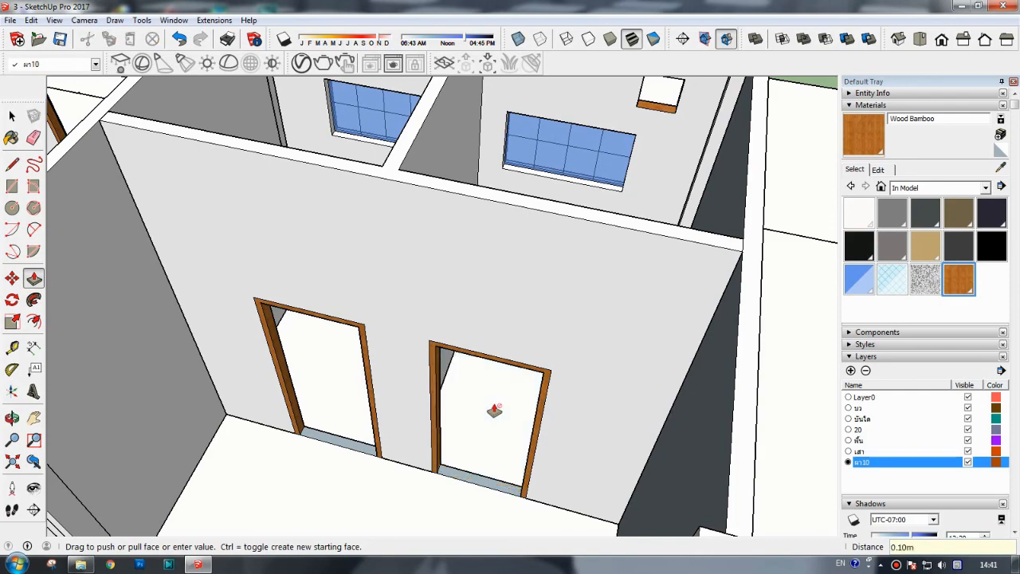
- Erase the leftover threshold edges at floor level in the two cross partition doorways
{"action": "key", "text": "e"}
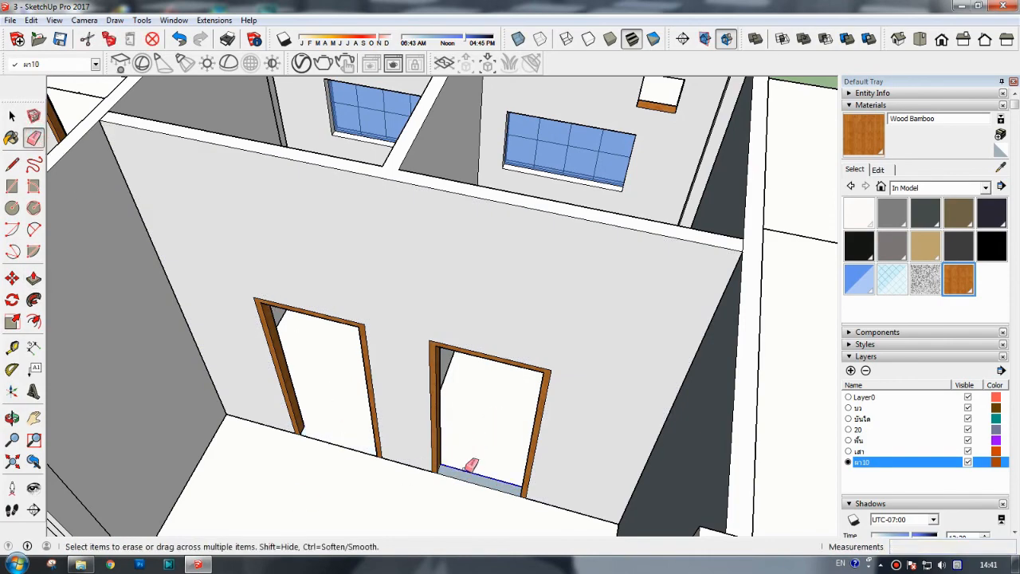
{"action": "left_click", "coordinate": [468, 470]}
{"action": "left_click", "coordinate": [12, 418]}
{"action": "left_click_drag", "start_coordinate": [260, 428], "coordinate": [343, 449]}
{"action": "scroll", "coordinate": [422, 430], "scroll_direction": "up", "scroll_amount": 5}
{"action": "left_click_drag", "start_coordinate": [532, 458], "coordinate": [244, 410]}
{"action": "key", "text": "p"}
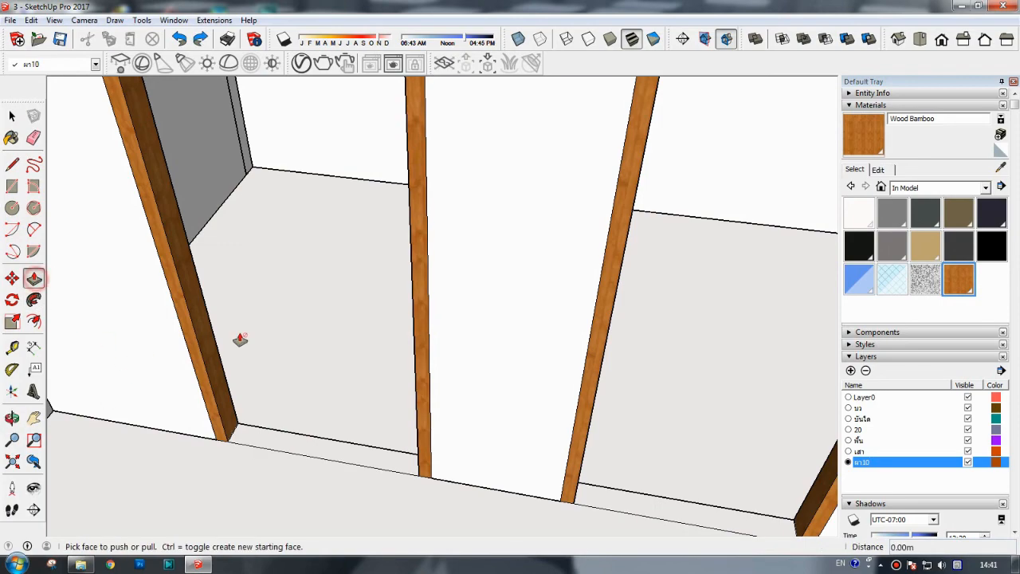
{"action": "scroll", "coordinate": [292, 404], "scroll_direction": "down", "scroll_amount": 5}
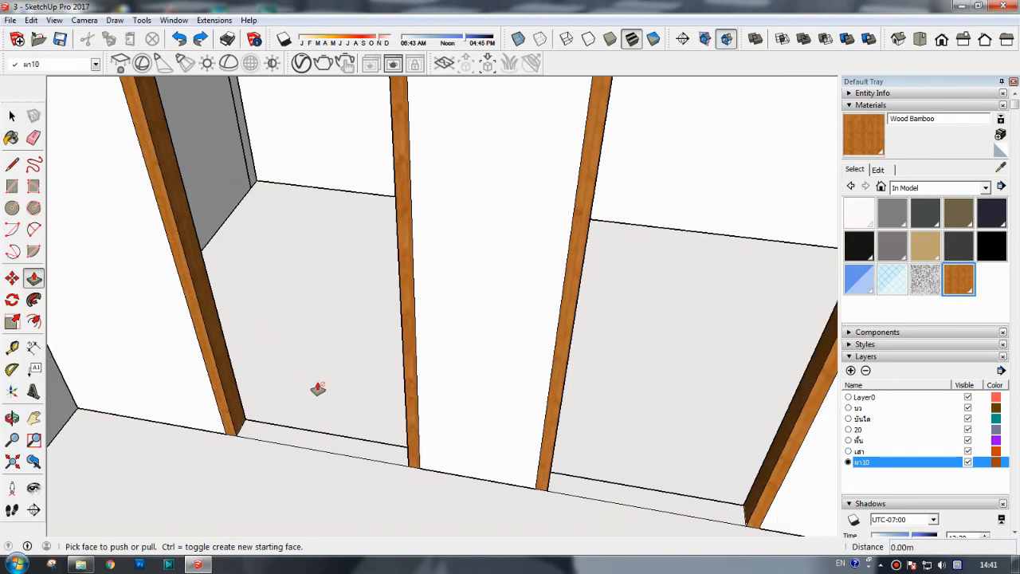
{"action": "left_click", "coordinate": [11, 422]}
{"action": "left_click_drag", "start_coordinate": [343, 429], "coordinate": [474, 437]}
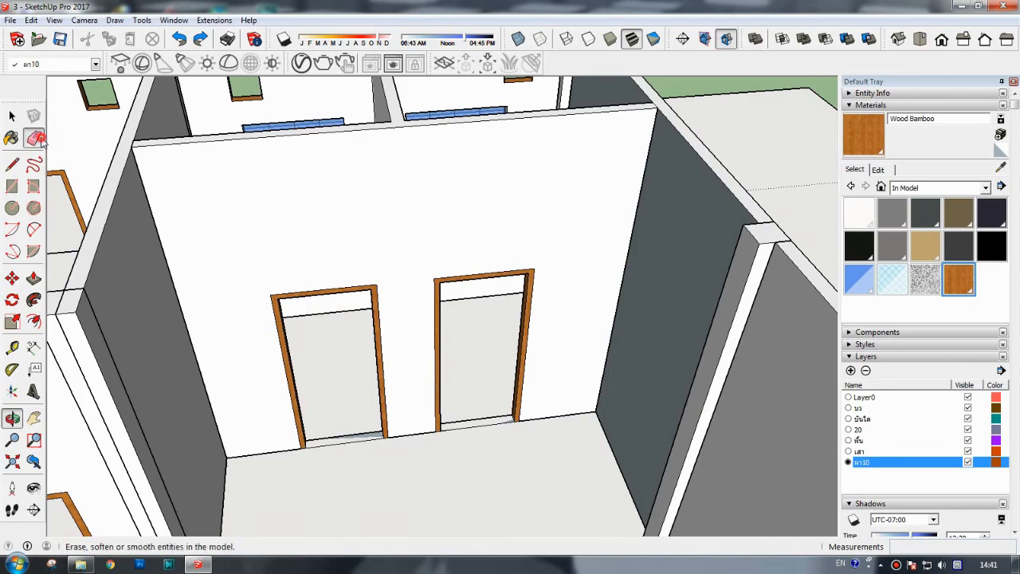
{"action": "left_click", "coordinate": [35, 140]}
{"action": "scroll", "coordinate": [491, 420], "scroll_direction": "down", "scroll_amount": 5}
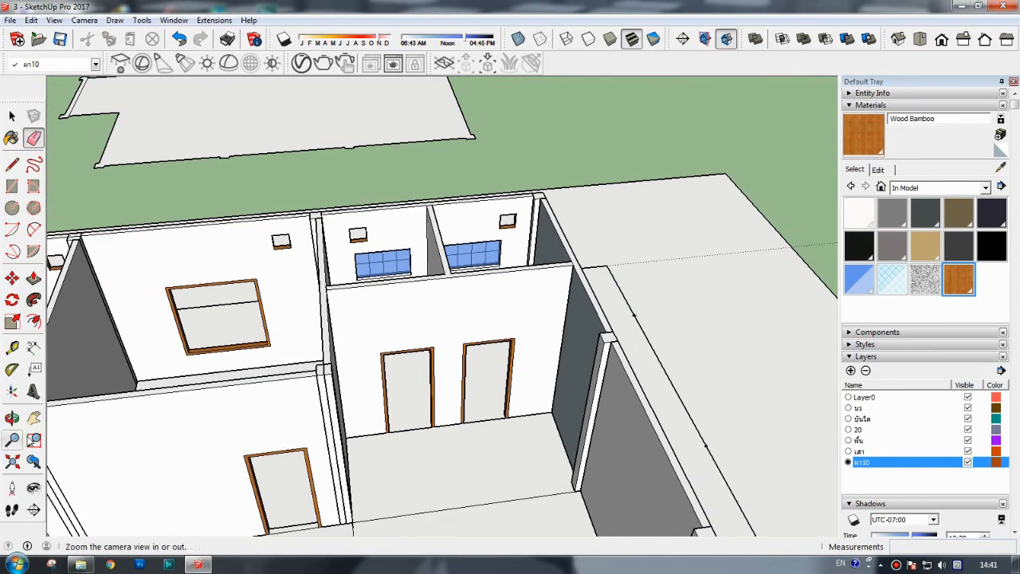
- Draw a 0.80 m by 2 m door rectangle at floor level on the blue-grey outer wall beside the column
{"action": "middle_click_drag", "start_coordinate": [490, 420], "coordinate": [572, 317]}
{"action": "left_click_drag", "start_coordinate": [572, 318], "coordinate": [646, 362]}
{"action": "left_click", "coordinate": [34, 422]}
{"action": "left_click", "coordinate": [14, 423]}
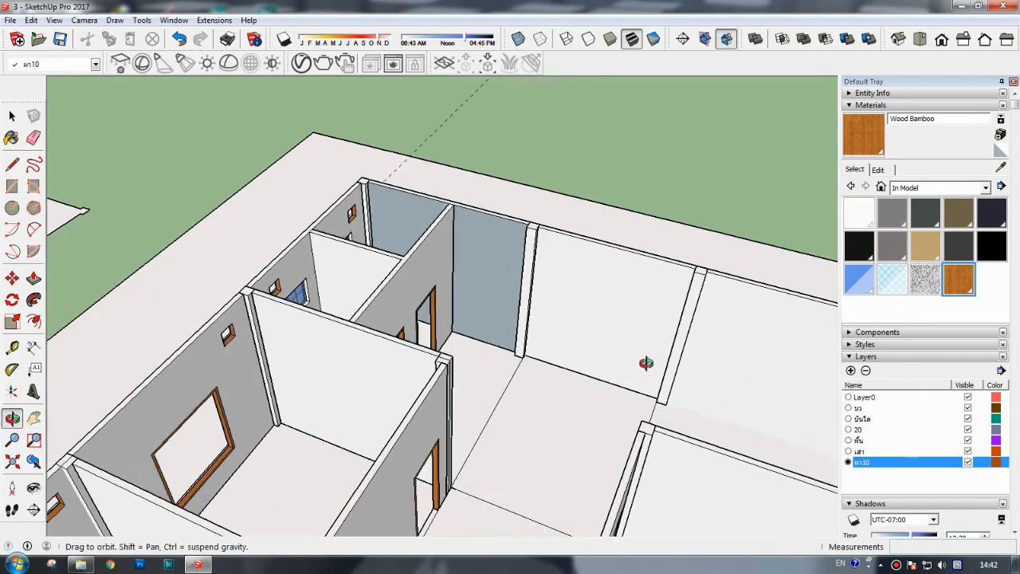
{"action": "scroll", "coordinate": [618, 373], "scroll_direction": "up", "scroll_amount": 3}
{"action": "scroll", "coordinate": [526, 371], "scroll_direction": "up", "scroll_amount": 3}
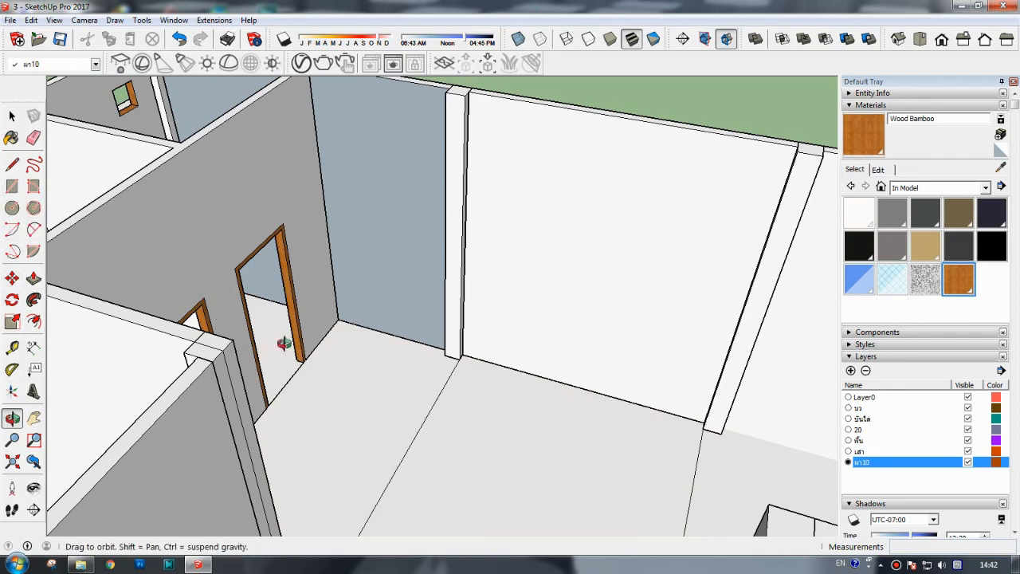
{"action": "left_click_drag", "start_coordinate": [385, 362], "coordinate": [418, 349]}
{"action": "key", "text": "r"}
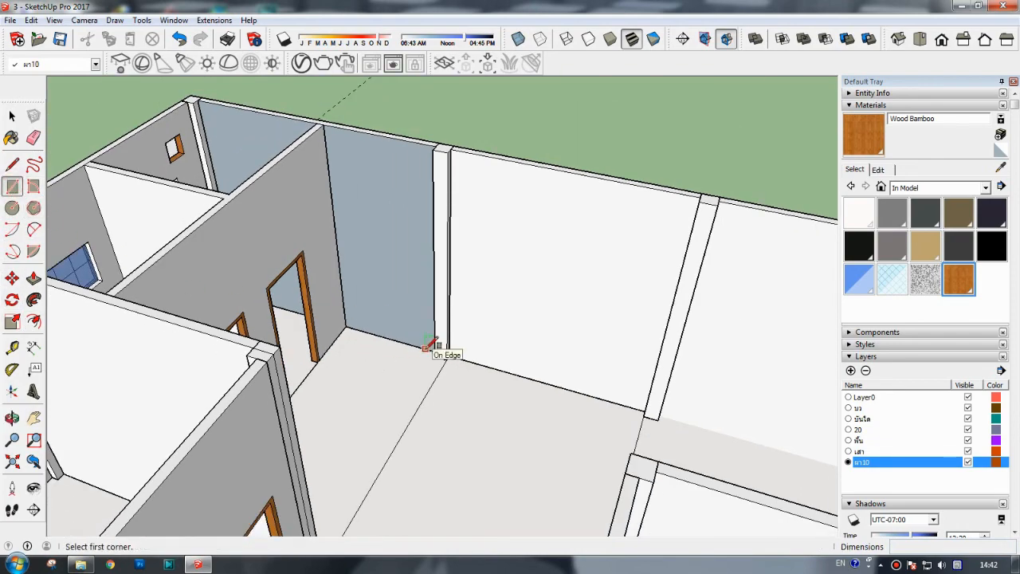
{"action": "left_click", "coordinate": [426, 350]}
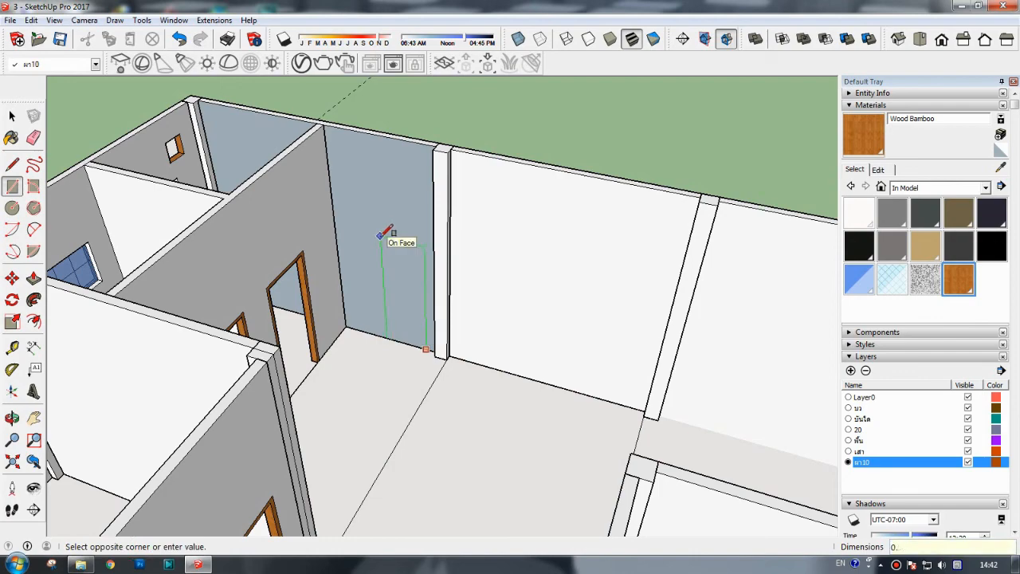
{"action": "left_click", "coordinate": [376, 234]}
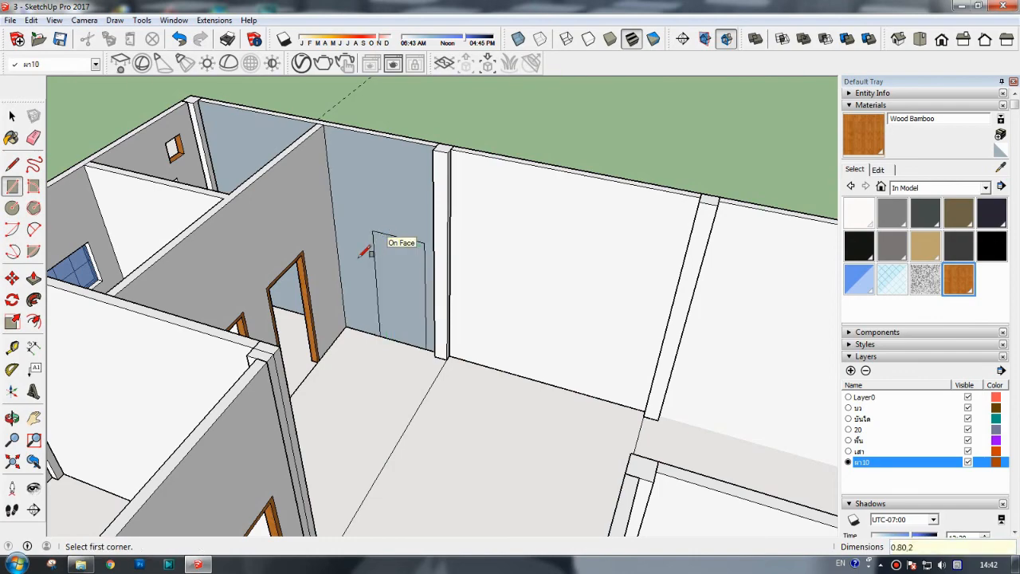
- Offset the outer wall's door outline outward by 0.05 m and paint its frame with Wood Bamboo
{"action": "left_click", "coordinate": [34, 321]}
{"action": "left_click", "coordinate": [378, 307]}
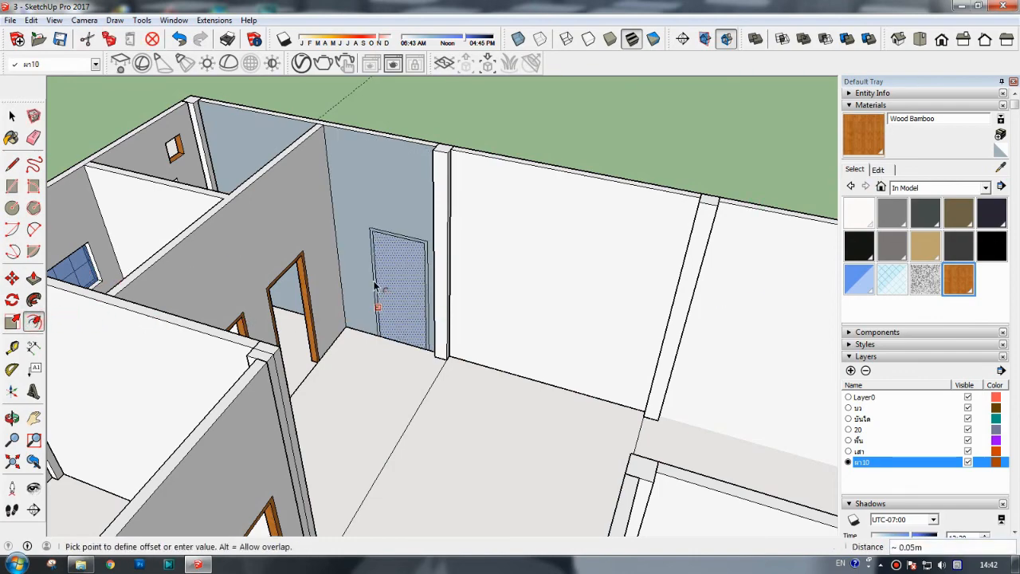
{"action": "left_click", "coordinate": [851, 132]}
{"action": "scroll", "coordinate": [417, 230], "scroll_direction": "up", "scroll_amount": 3}
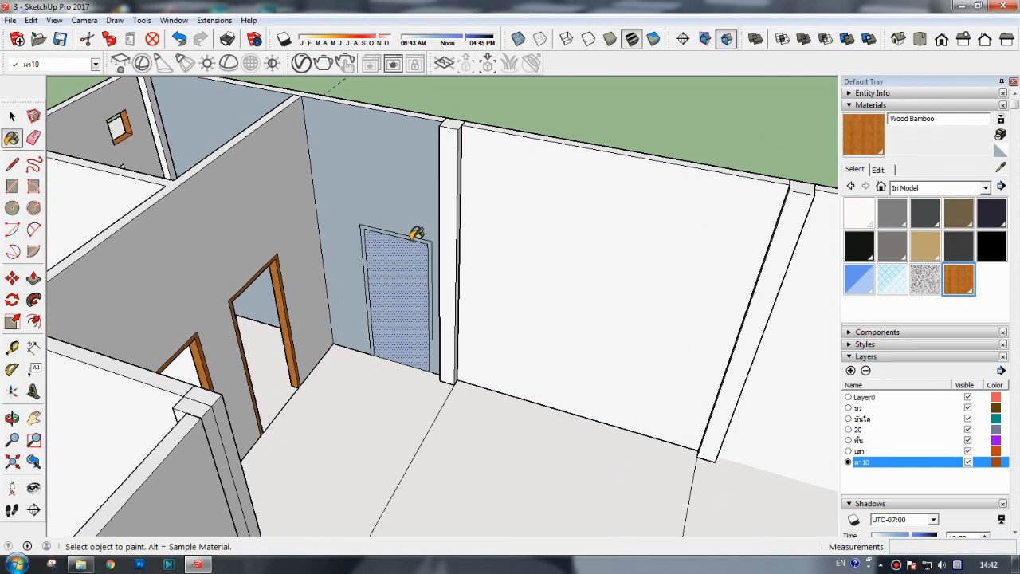
{"action": "left_click", "coordinate": [417, 231]}
- Push the outer wall's door panel 0.10 m through to open the doorway
{"action": "scroll", "coordinate": [433, 231], "scroll_direction": "up", "scroll_amount": 2}
{"action": "left_click", "coordinate": [33, 278]}
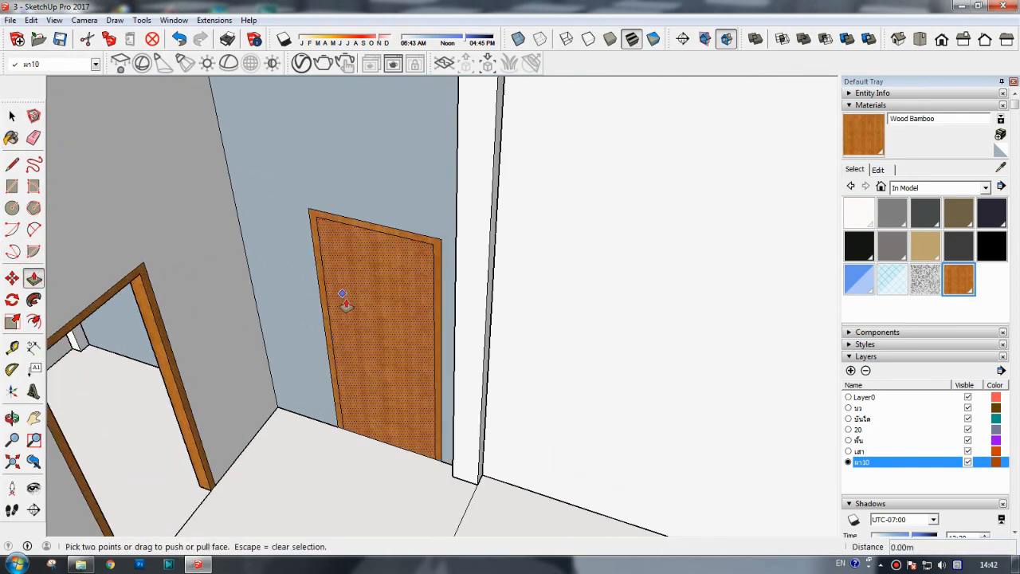
{"action": "left_click", "coordinate": [347, 300]}
{"action": "left_click", "coordinate": [351, 295]}
{"action": "scroll", "coordinate": [353, 289], "scroll_direction": "down", "scroll_amount": 5}
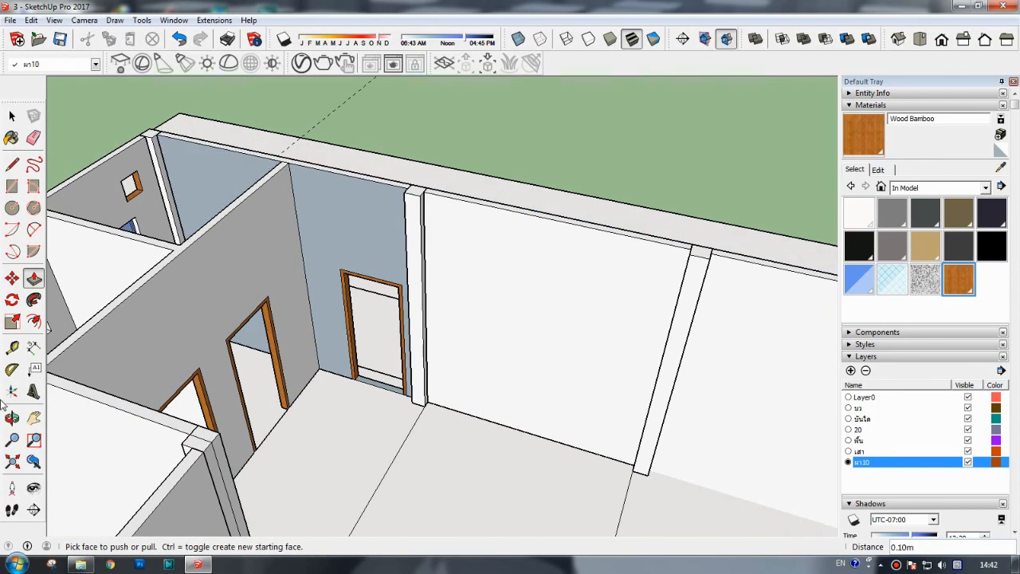
- Draw a line across the base of the new doorway on the wall's exterior side to close its outline
{"action": "middle_click_drag", "start_coordinate": [652, 319], "coordinate": [248, 287]}
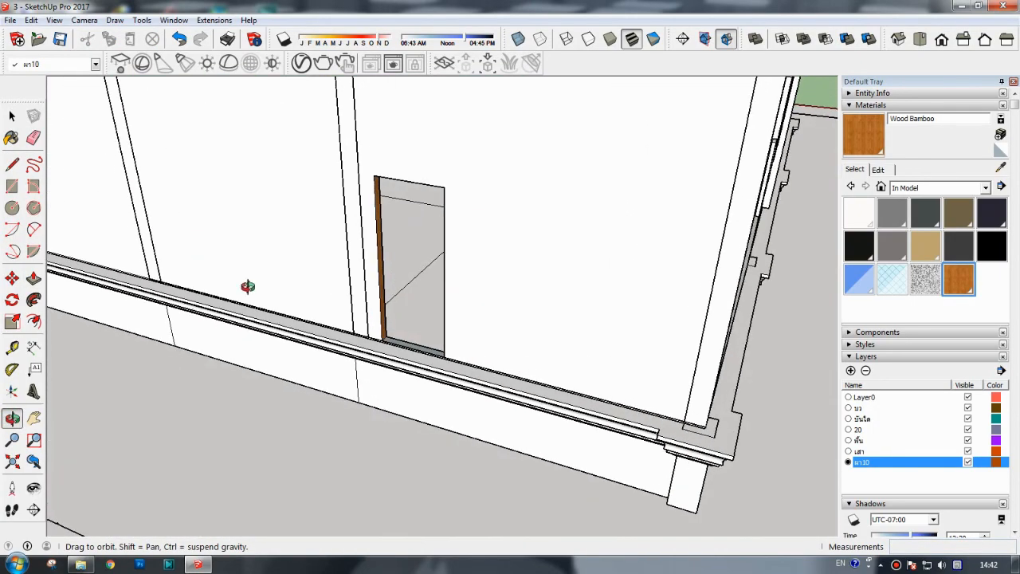
{"action": "left_click", "coordinate": [10, 165]}
{"action": "scroll", "coordinate": [407, 340], "scroll_direction": "up", "scroll_amount": 3}
{"action": "left_click", "coordinate": [362, 335]}
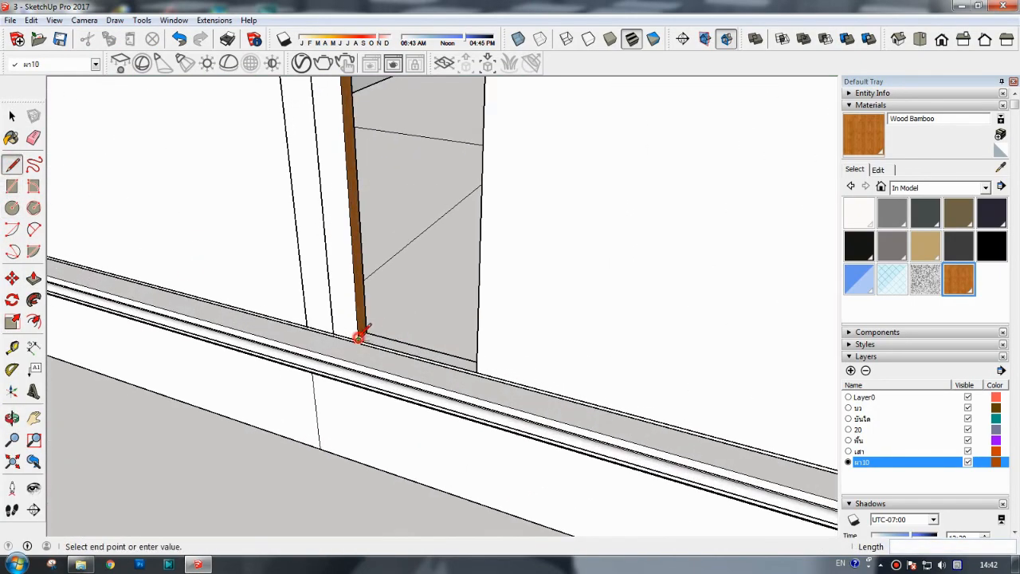
{"action": "left_click", "coordinate": [476, 370]}
- Offset the exterior door outline outward by 0.05 m to form a matching frame border
{"action": "scroll", "coordinate": [353, 228], "scroll_direction": "down", "scroll_amount": 3}
{"action": "key", "text": "f"}
{"action": "left_click", "coordinate": [420, 200]}
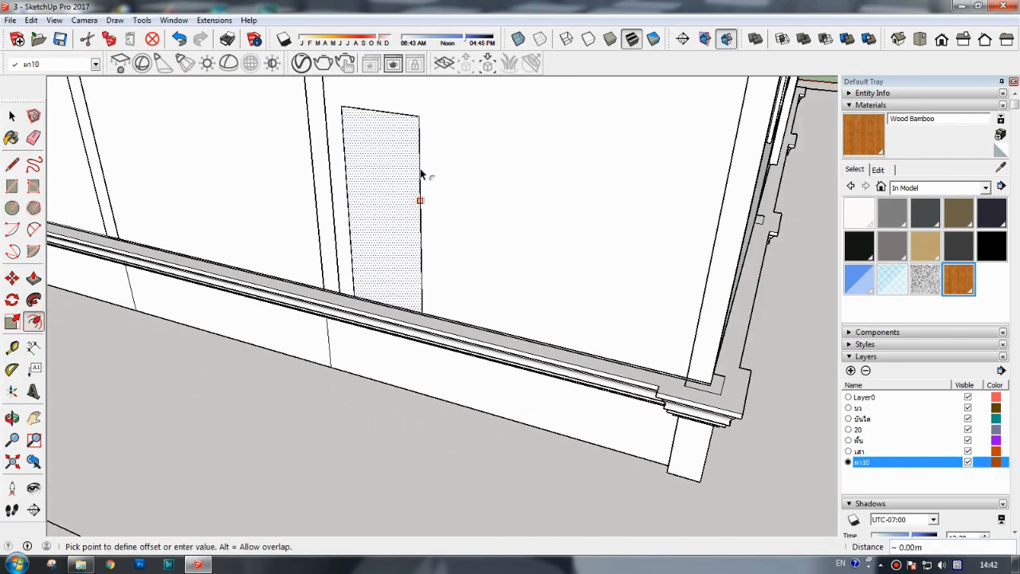
{"action": "left_click", "coordinate": [424, 170]}
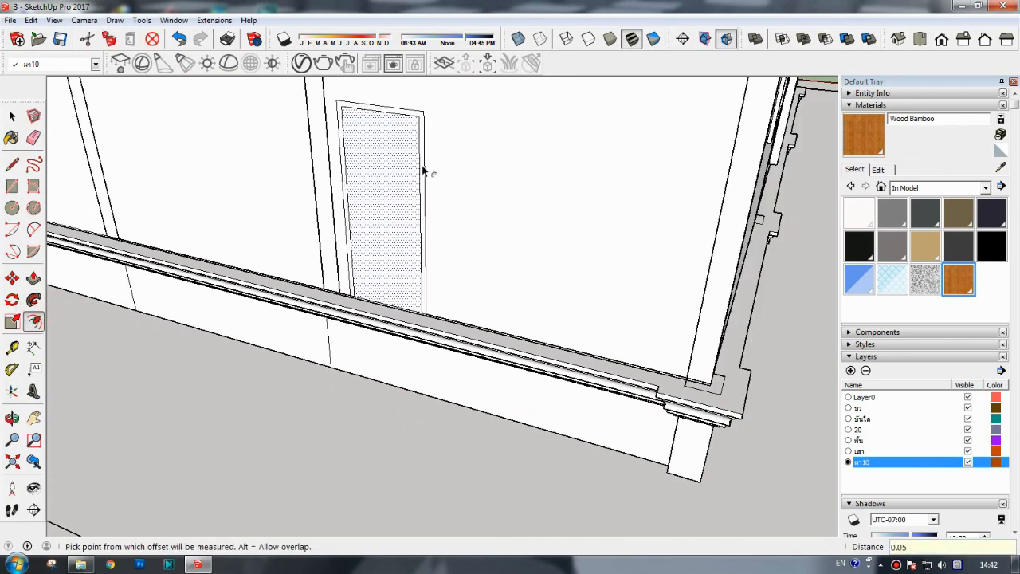
- Paint the exterior frame border with Wood Bamboo and erase the face filling the doorway
{"action": "key", "text": "b"}
{"action": "left_click", "coordinate": [422, 117]}
{"action": "right_click", "coordinate": [381, 188]}
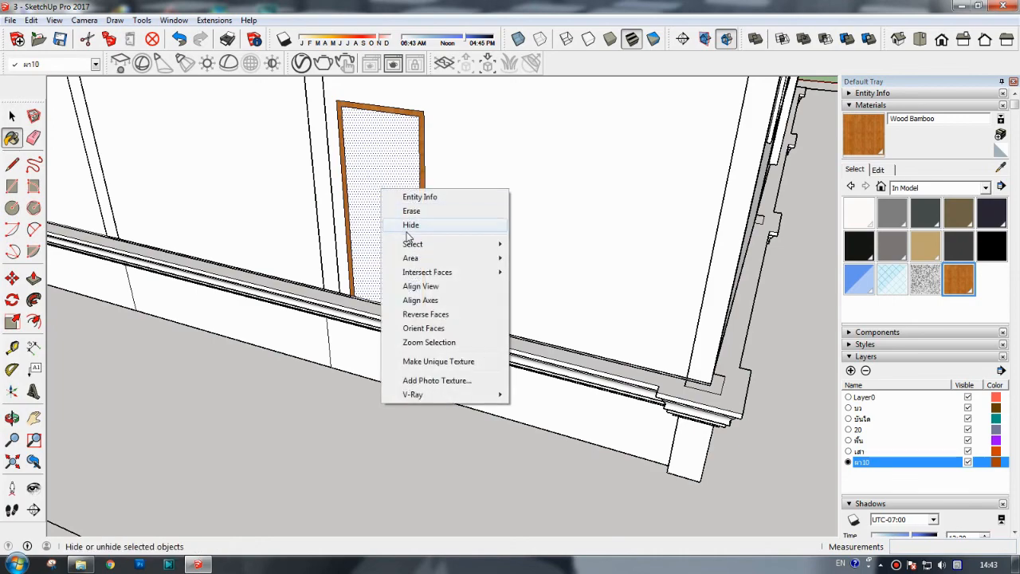
{"action": "left_click", "coordinate": [408, 213]}
- Examine the rear wall and its new doorway from outside, in the standard back view, and from the interior
{"action": "middle_click_drag", "start_coordinate": [210, 370], "coordinate": [156, 374]}
{"action": "left_click", "coordinate": [13, 417]}
{"action": "left_click_drag", "start_coordinate": [347, 365], "coordinate": [417, 318]}
{"action": "scroll", "coordinate": [409, 360], "scroll_direction": "down", "scroll_amount": 4}
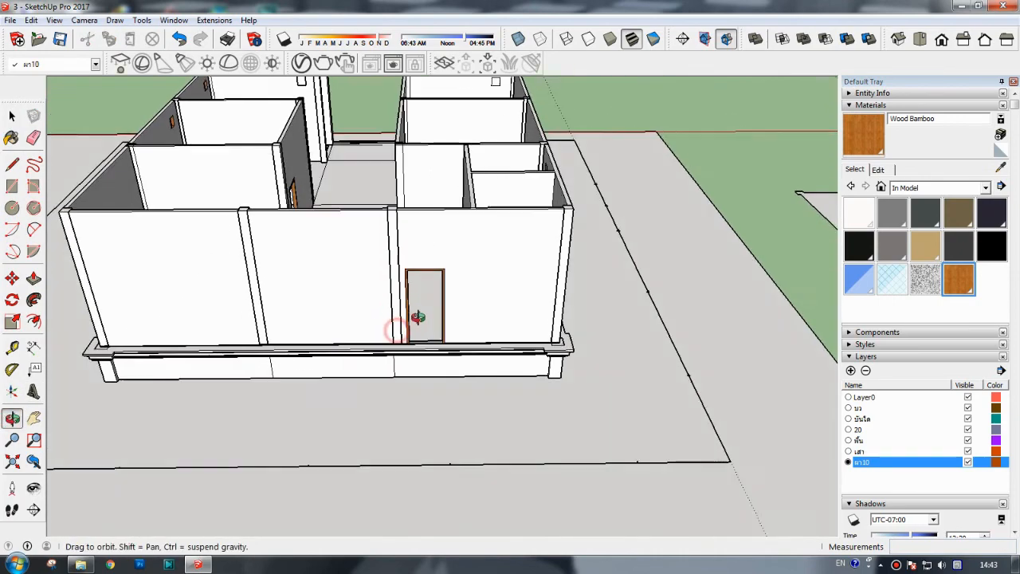
{"action": "left_click", "coordinate": [985, 42]}
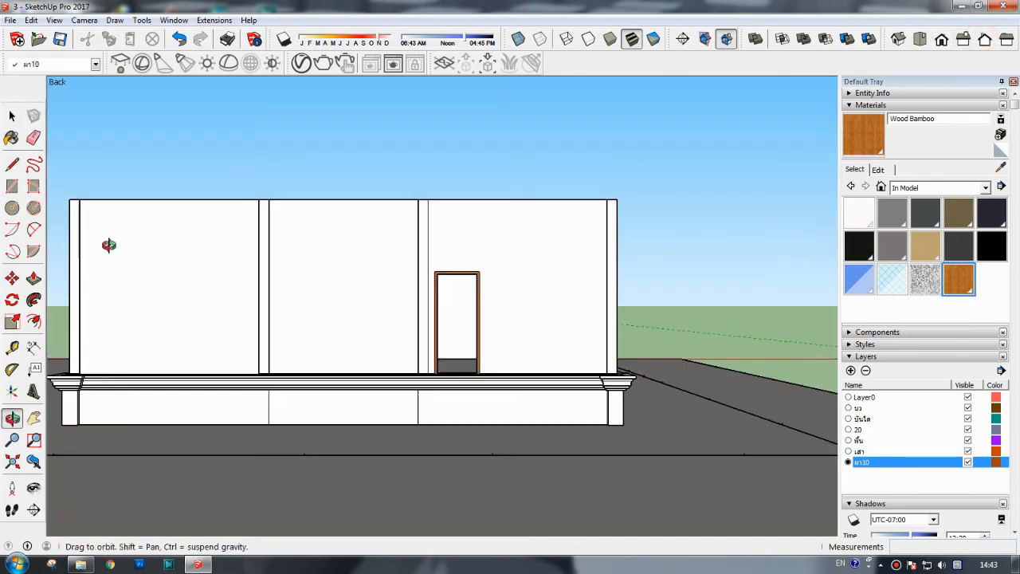
{"action": "left_click", "coordinate": [34, 417]}
{"action": "scroll", "coordinate": [335, 371], "scroll_direction": "up", "scroll_amount": 4}
{"action": "left_click", "coordinate": [13, 417]}
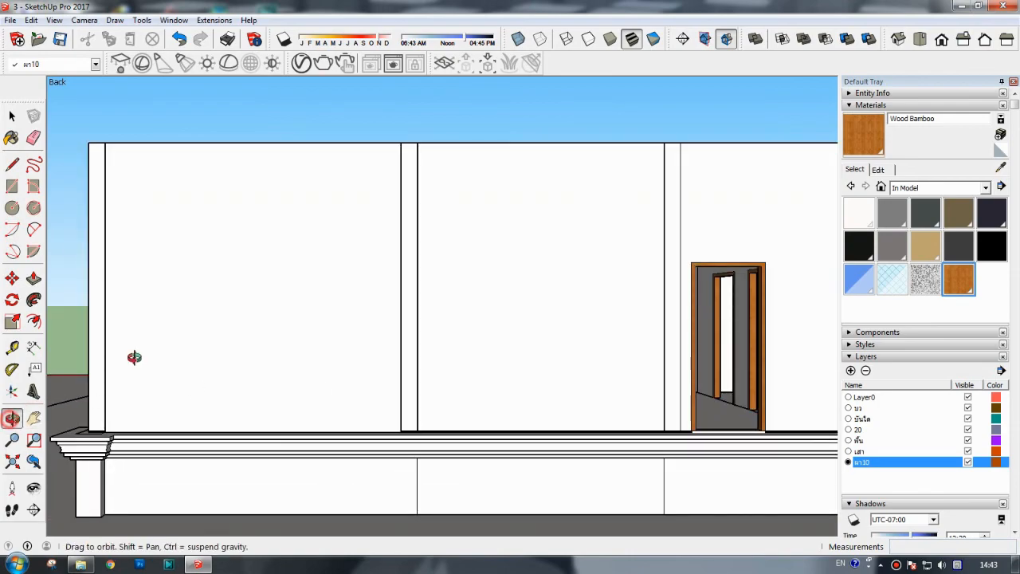
{"action": "left_click_drag", "start_coordinate": [134, 357], "coordinate": [816, 490]}
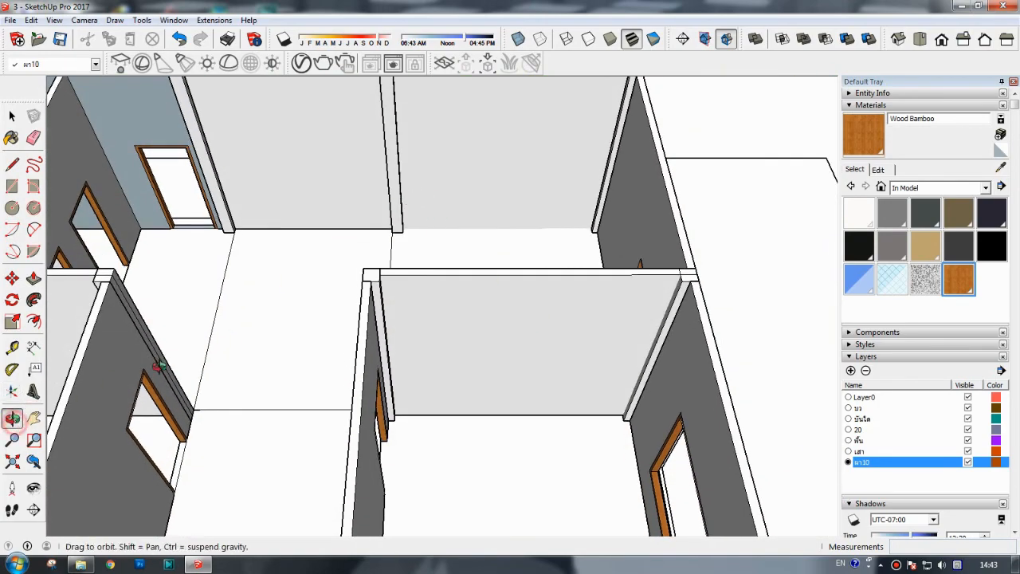
- Draw a floor line about 0.63 m out from the rear wall's inner face and continue it parallel to the wall up to the side wall
{"action": "left_click_drag", "start_coordinate": [298, 397], "coordinate": [363, 217]}
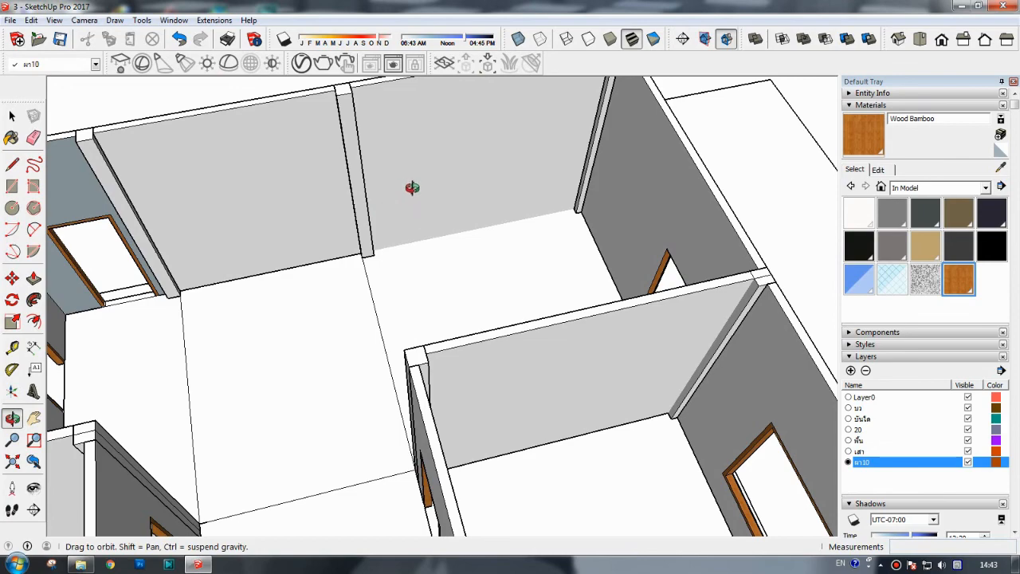
{"action": "left_click", "coordinate": [12, 164]}
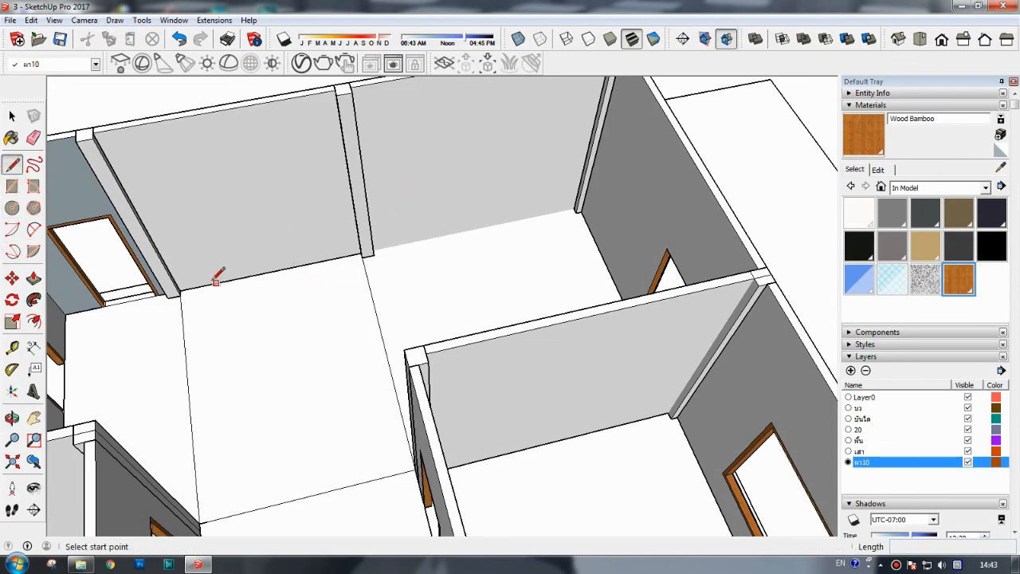
{"action": "left_click", "coordinate": [282, 270]}
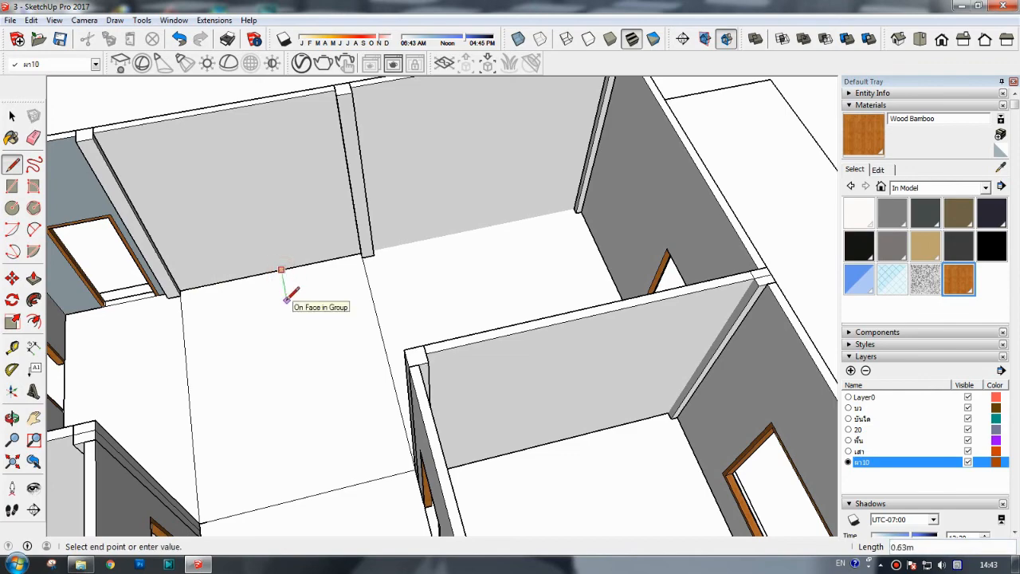
{"action": "left_click", "coordinate": [286, 298]}
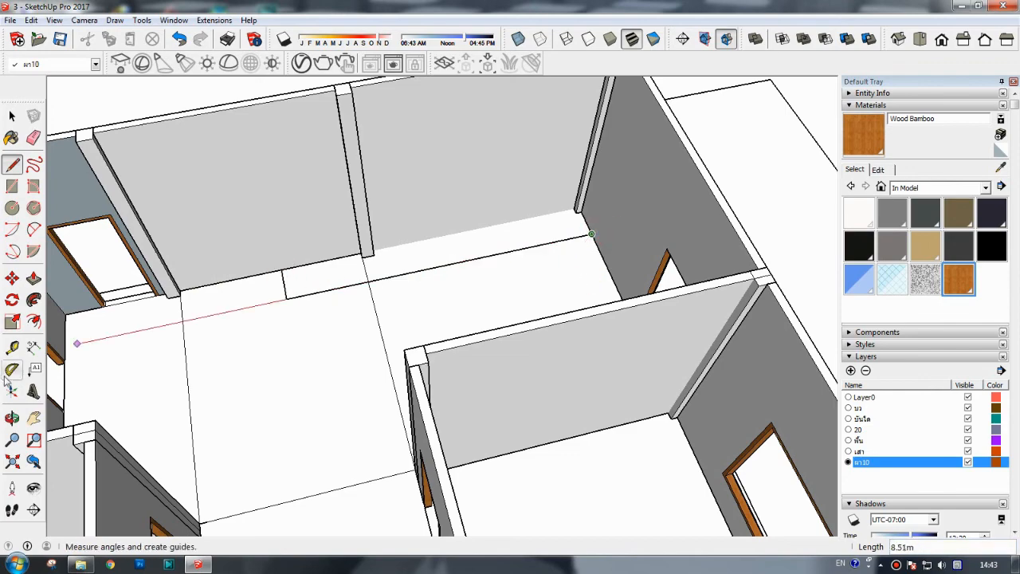
{"action": "left_click", "coordinate": [34, 417]}
{"action": "left_click_drag", "start_coordinate": [221, 331], "coordinate": [302, 360]}
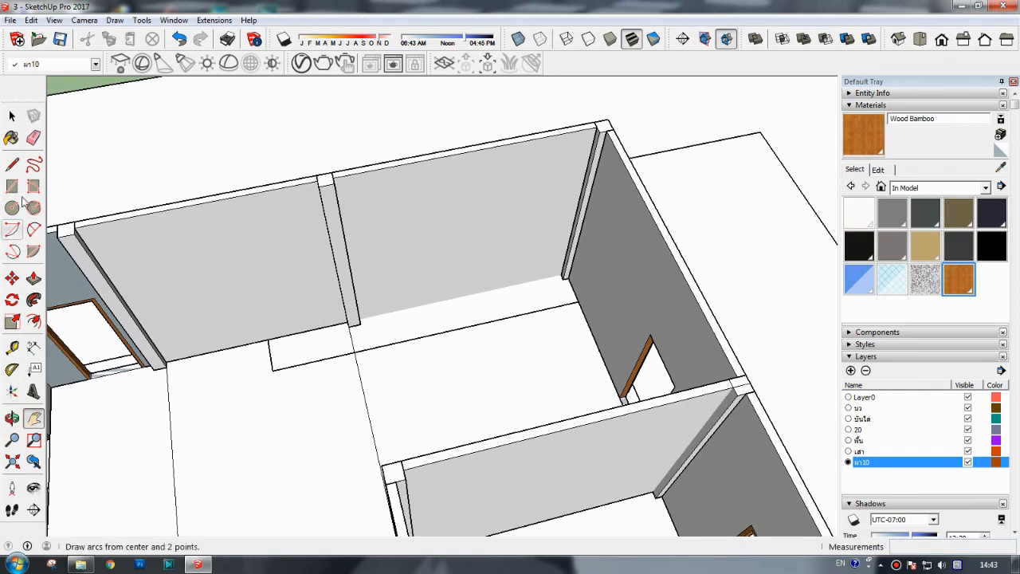
- Outline the counter's return leg on the floor along the side wall, about 1.39 m long, and trace its edge to the corner column
{"action": "left_click", "coordinate": [12, 164]}
{"action": "left_click", "coordinate": [579, 302]}
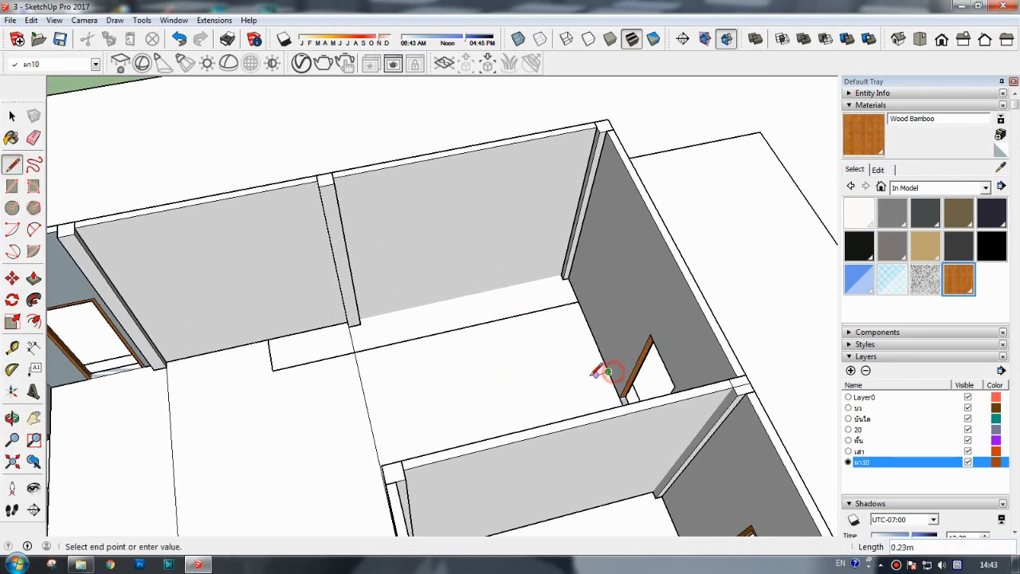
{"action": "left_click", "coordinate": [542, 313]}
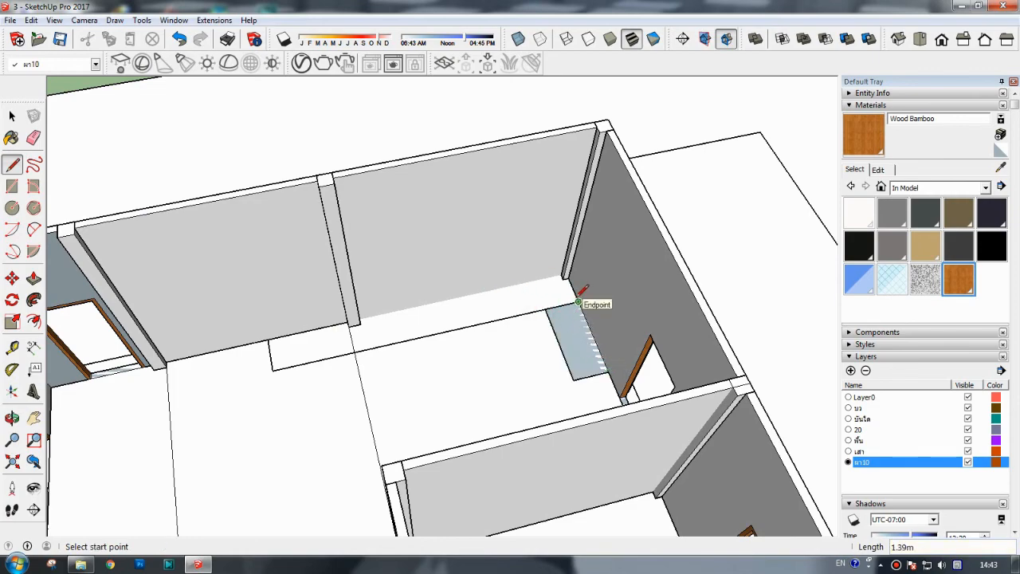
{"action": "left_click", "coordinate": [578, 302]}
{"action": "left_click", "coordinate": [564, 278]}
- Trace the rear wall's base and around the corner column to close the counter outline on the floor
{"action": "scroll", "coordinate": [360, 318], "scroll_direction": "up", "scroll_amount": 2}
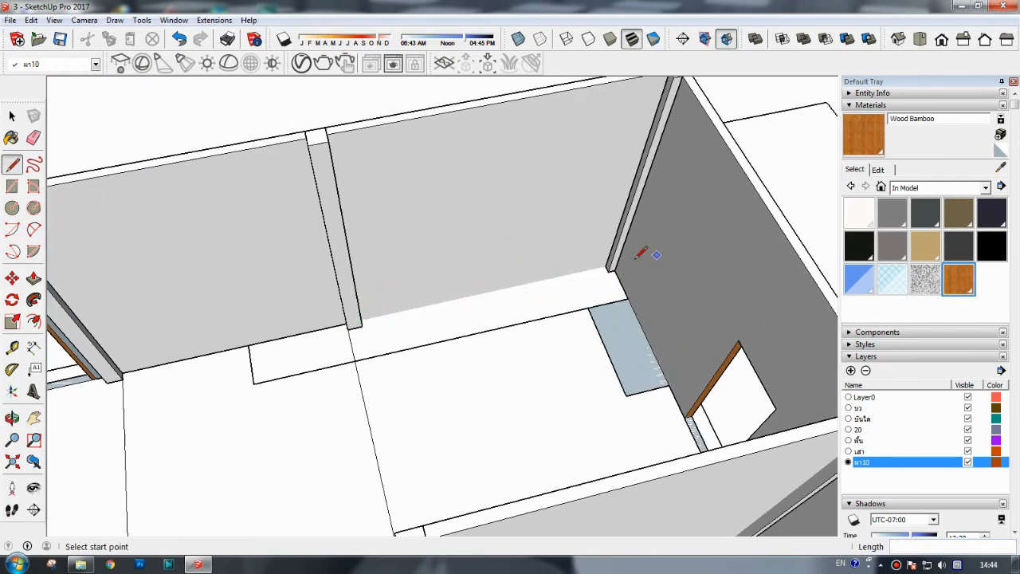
{"action": "left_click", "coordinate": [249, 344]}
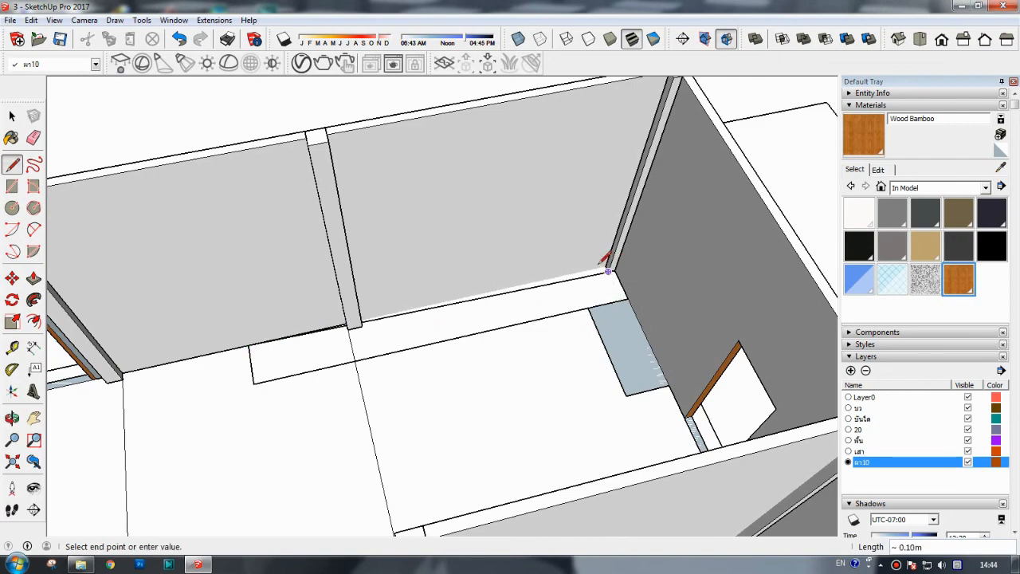
{"action": "left_click", "coordinate": [608, 271]}
{"action": "scroll", "coordinate": [608, 270], "scroll_direction": "up", "scroll_amount": 2}
{"action": "scroll", "coordinate": [58, 386], "scroll_direction": "down", "scroll_amount": 2}
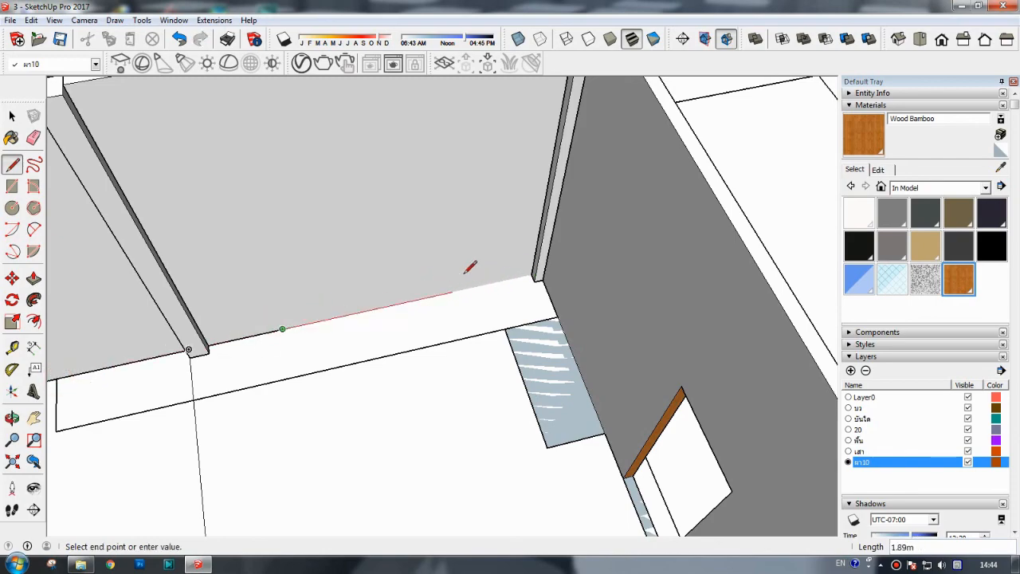
{"action": "left_click", "coordinate": [504, 279]}
{"action": "scroll", "coordinate": [531, 269], "scroll_direction": "up", "scroll_amount": 2}
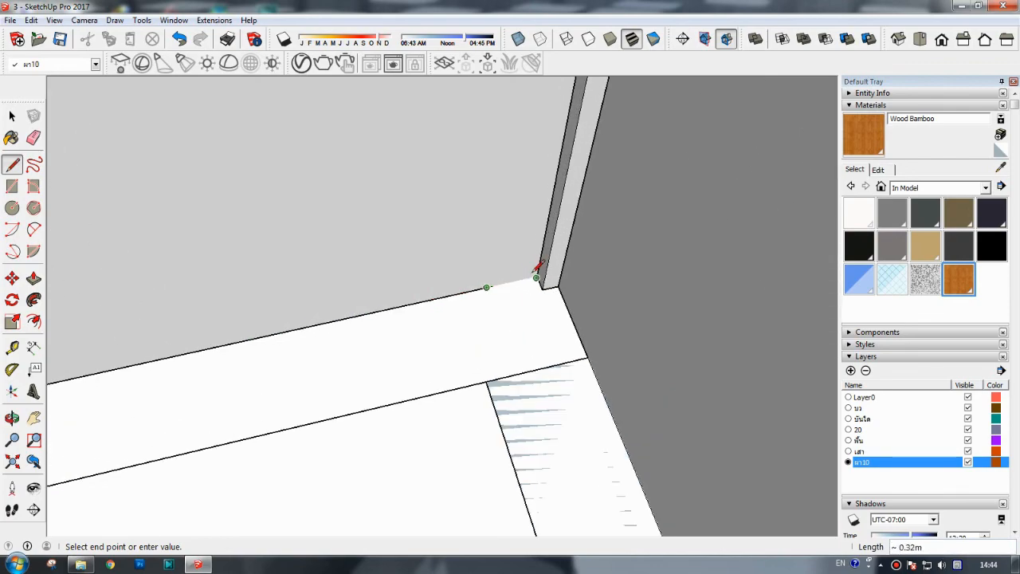
{"action": "scroll", "coordinate": [538, 275], "scroll_direction": "up", "scroll_amount": 2}
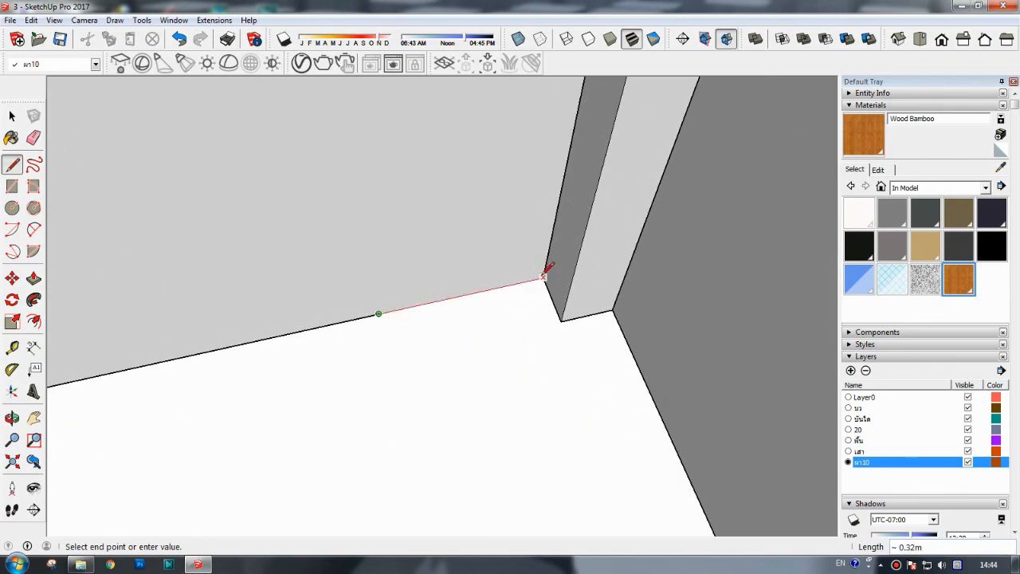
{"action": "left_click", "coordinate": [543, 276]}
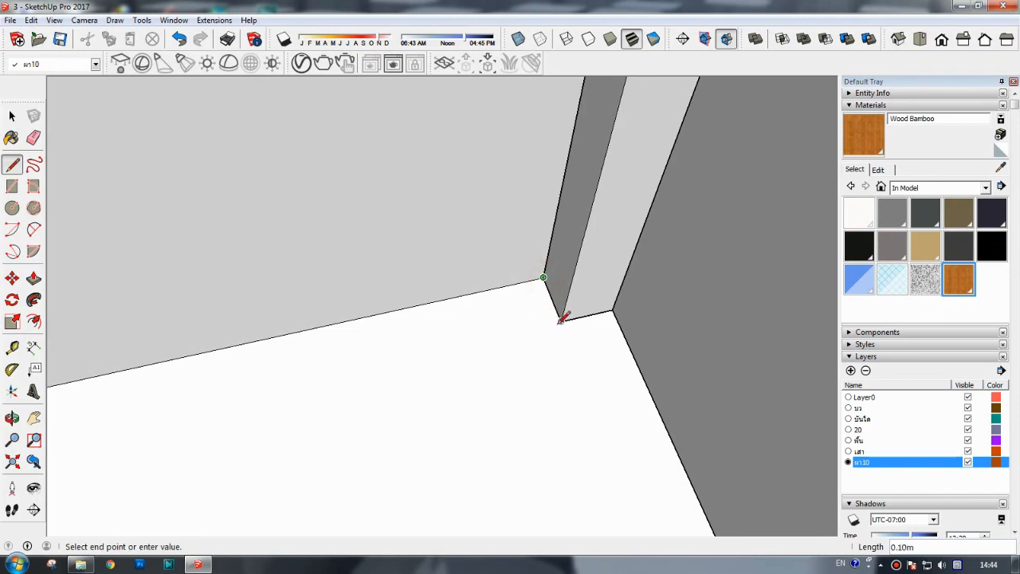
{"action": "left_click", "coordinate": [612, 310]}
- Erase the line dividing the counter outline and extrude the resulting L-shaped face upward to form the counter
{"action": "scroll", "coordinate": [507, 360], "scroll_direction": "down", "scroll_amount": 3}
{"action": "left_click", "coordinate": [34, 419]}
{"action": "left_click_drag", "start_coordinate": [437, 419], "coordinate": [481, 220]}
{"action": "left_click", "coordinate": [34, 138]}
{"action": "key", "text": "p"}
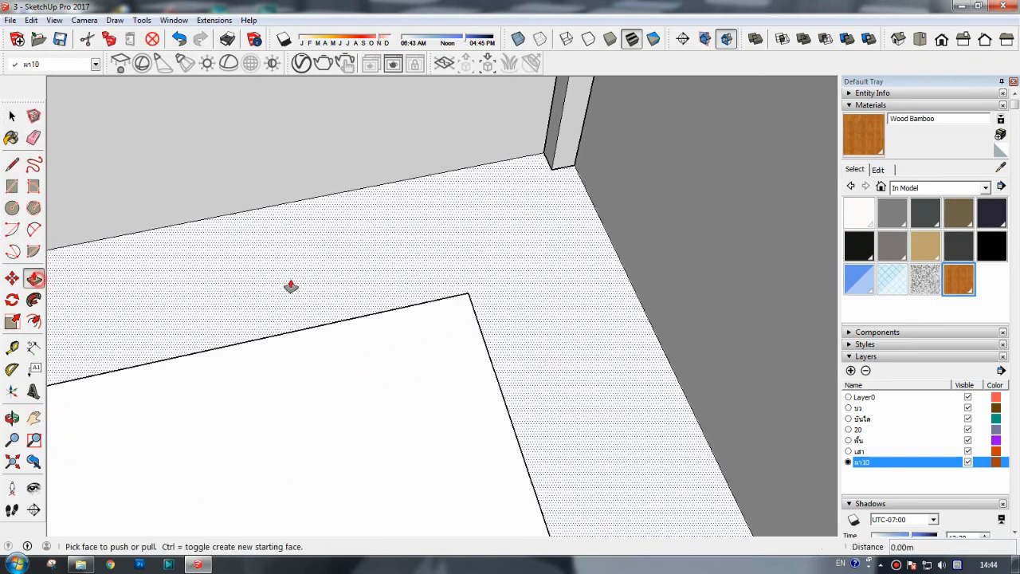
{"action": "left_click", "coordinate": [290, 287]}
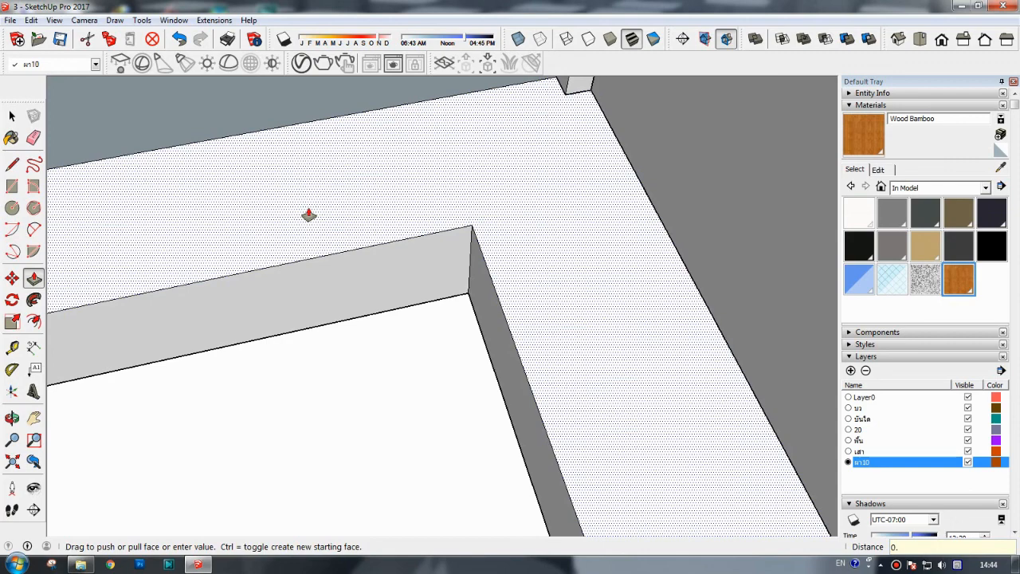
{"action": "key", "text": "Return"}
- Examine the L-shaped counter, the interior layout and the open front entrance between the two front rooms
{"action": "scroll", "coordinate": [309, 225], "scroll_direction": "down", "scroll_amount": 4}
{"action": "left_click", "coordinate": [33, 419]}
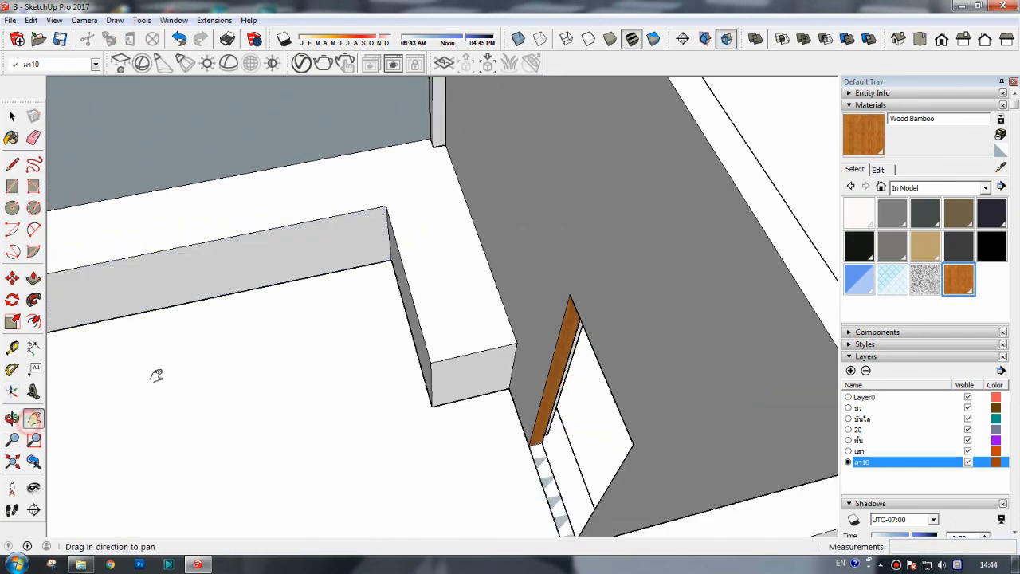
{"action": "left_click_drag", "start_coordinate": [184, 371], "coordinate": [503, 328]}
{"action": "scroll", "coordinate": [503, 328], "scroll_direction": "down", "scroll_amount": 5}
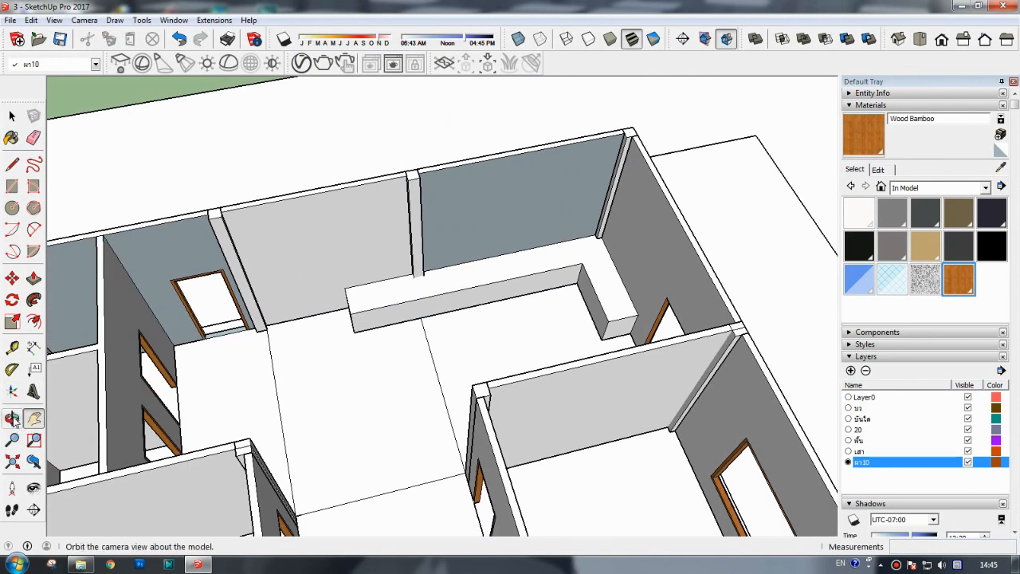
{"action": "left_click", "coordinate": [12, 418]}
{"action": "left_click_drag", "start_coordinate": [287, 358], "coordinate": [249, 351]}
{"action": "scroll", "coordinate": [406, 383], "scroll_direction": "down", "scroll_amount": 5}
{"action": "left_click_drag", "start_coordinate": [405, 383], "coordinate": [278, 250]}
{"action": "scroll", "coordinate": [322, 439], "scroll_direction": "up", "scroll_amount": 6}
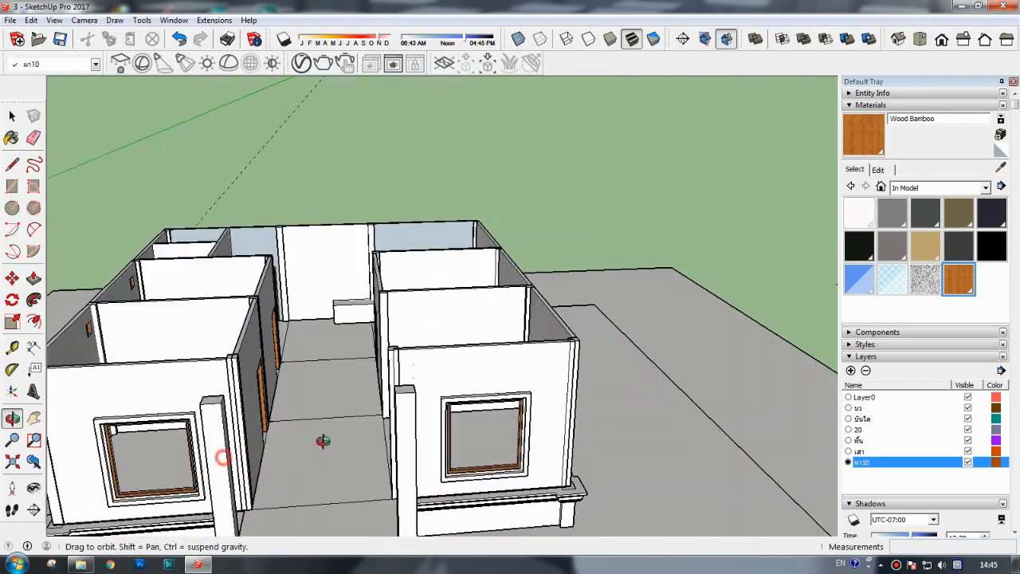
{"action": "left_click", "coordinate": [34, 418]}
{"action": "left_click_drag", "start_coordinate": [144, 527], "coordinate": [86, 383]}
{"action": "left_click", "coordinate": [12, 418]}
{"action": "left_click_drag", "start_coordinate": [396, 401], "coordinate": [349, 462]}
{"action": "scroll", "coordinate": [319, 470], "scroll_direction": "up", "scroll_amount": 2}
- Close the front entrance gap with a full-height rectangle between the columns and extrude it into a 0.10 m thick wall
{"action": "left_click", "coordinate": [12, 186]}
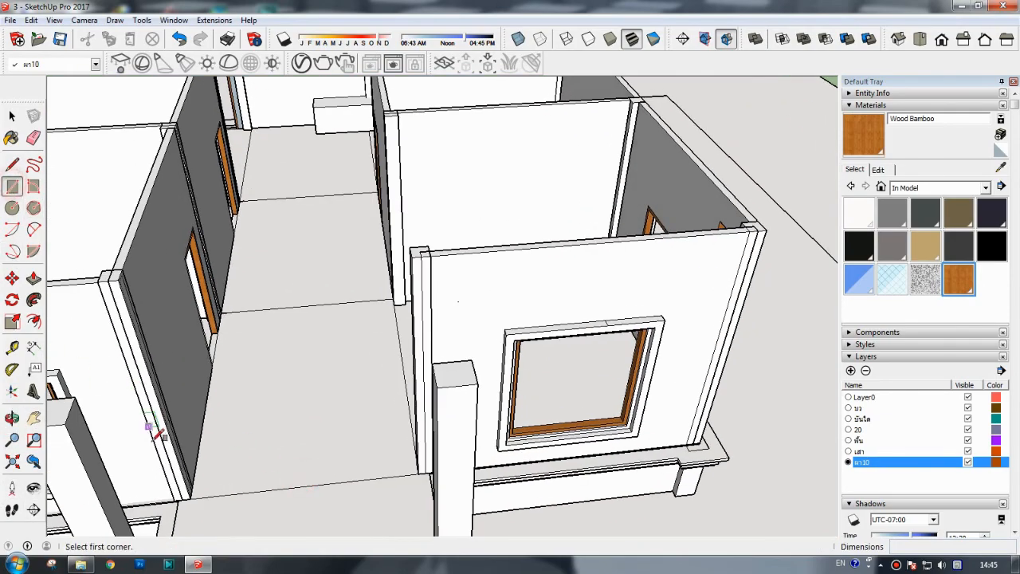
{"action": "left_click", "coordinate": [190, 498]}
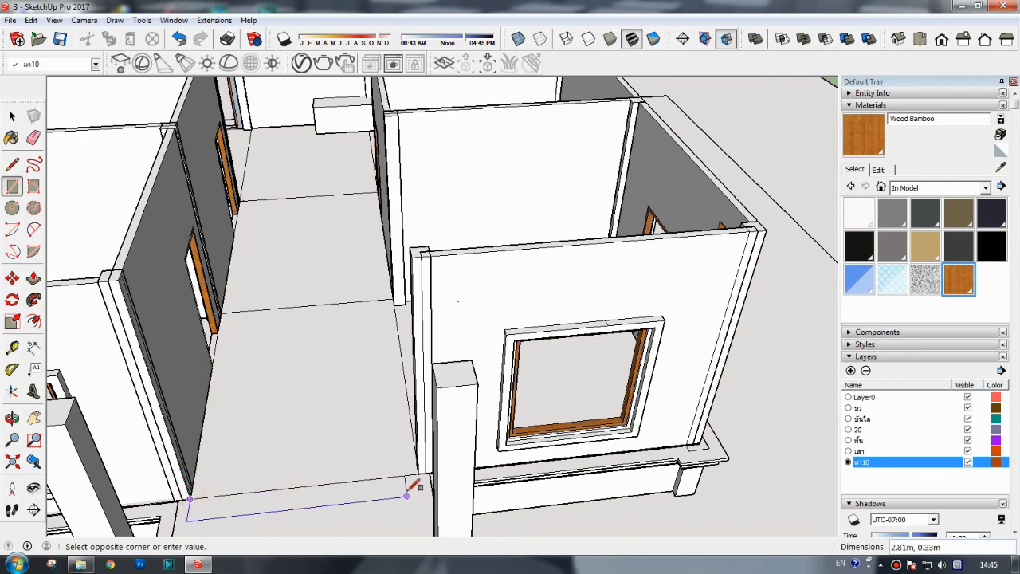
{"action": "left_click", "coordinate": [421, 250]}
{"action": "left_click", "coordinate": [34, 278]}
{"action": "left_click", "coordinate": [202, 339]}
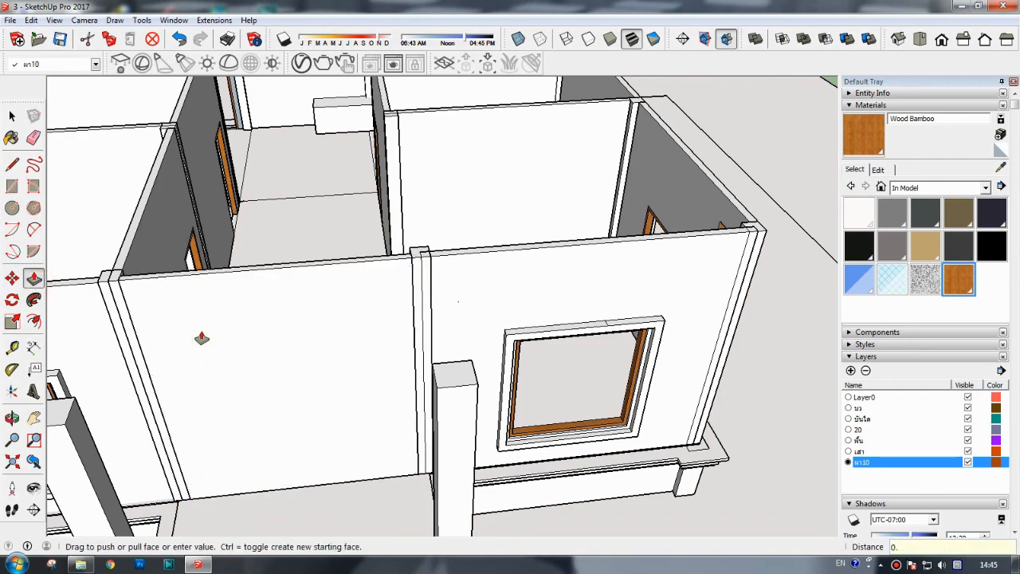
{"action": "type", "text": "0.10"}
{"action": "key", "text": "Return"}
- In the standard front view, draw a narrow 2.00 m high strip starting at the midpoint of the entrance wall's base
{"action": "scroll", "coordinate": [206, 349], "scroll_direction": "down", "scroll_amount": 1}
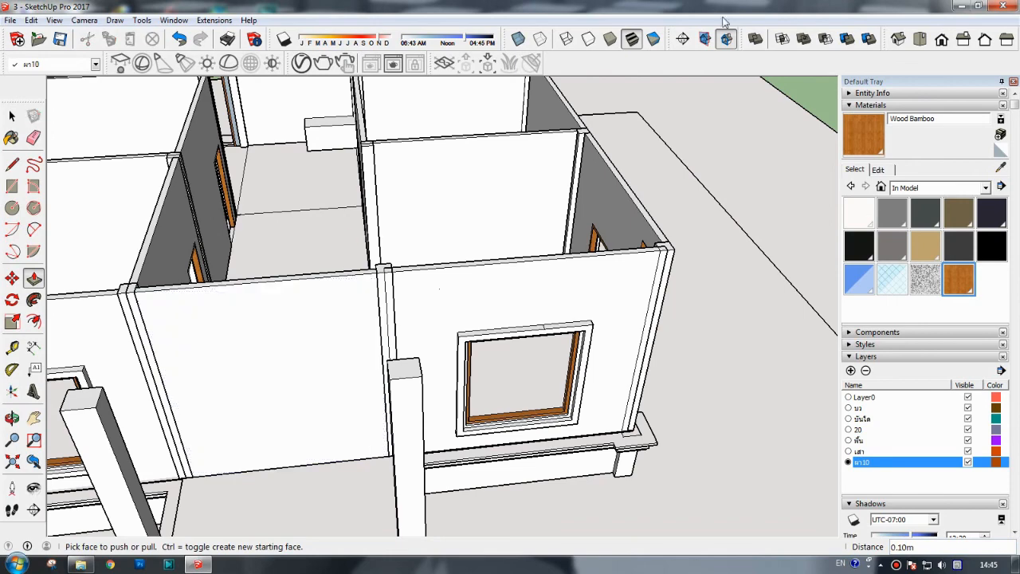
{"action": "left_click", "coordinate": [942, 39]}
{"action": "left_click", "coordinate": [34, 418]}
{"action": "scroll", "coordinate": [255, 423], "scroll_direction": "up", "scroll_amount": 5}
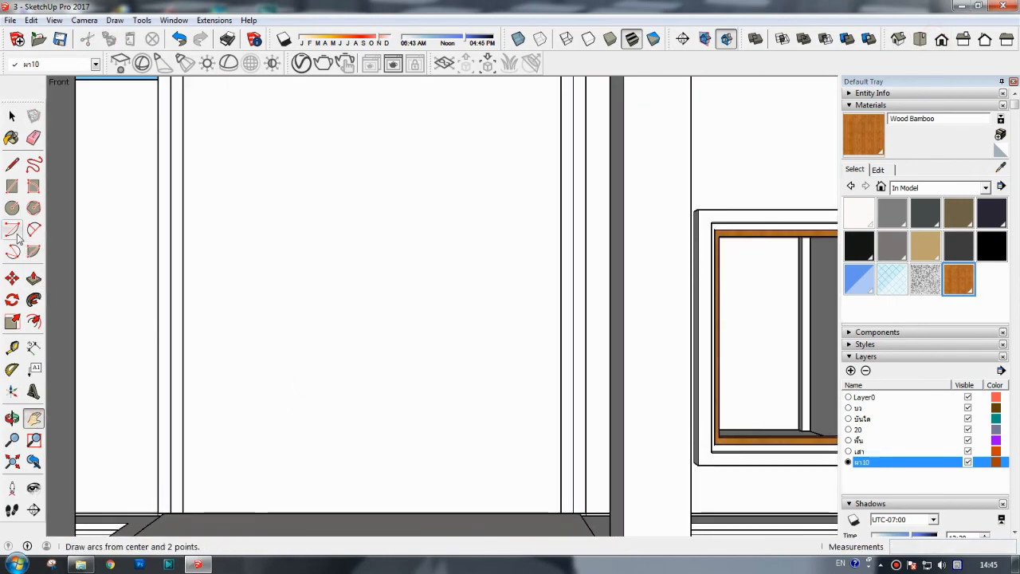
{"action": "left_click", "coordinate": [12, 164]}
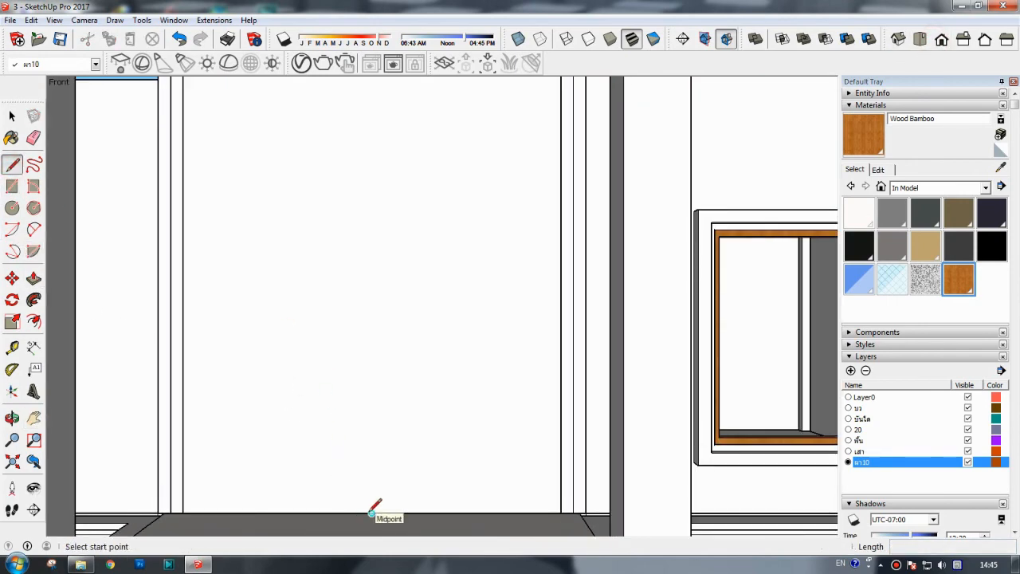
{"action": "left_click", "coordinate": [371, 513]}
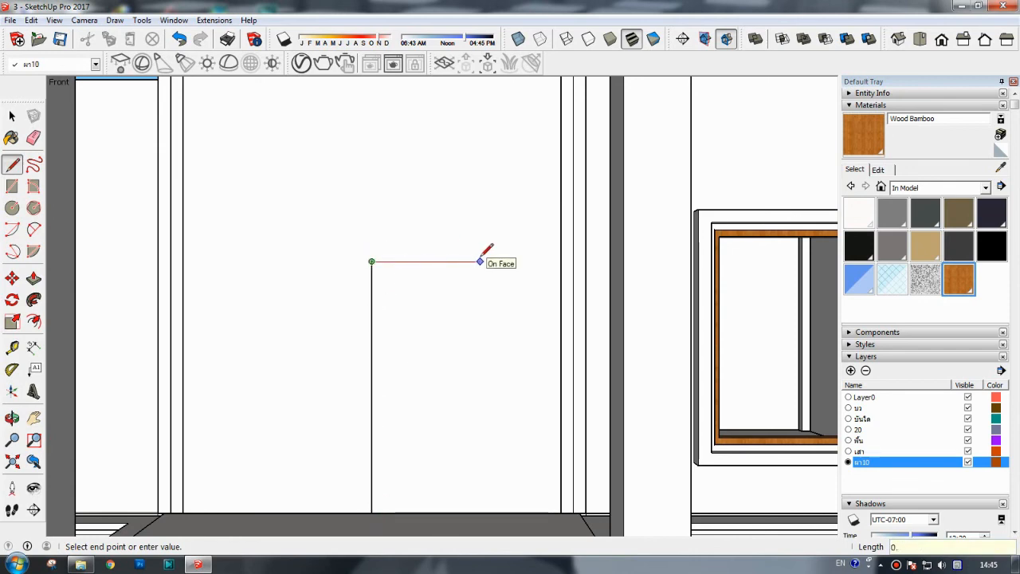
{"action": "key", "text": "Return"}
{"action": "left_click", "coordinate": [385, 512]}
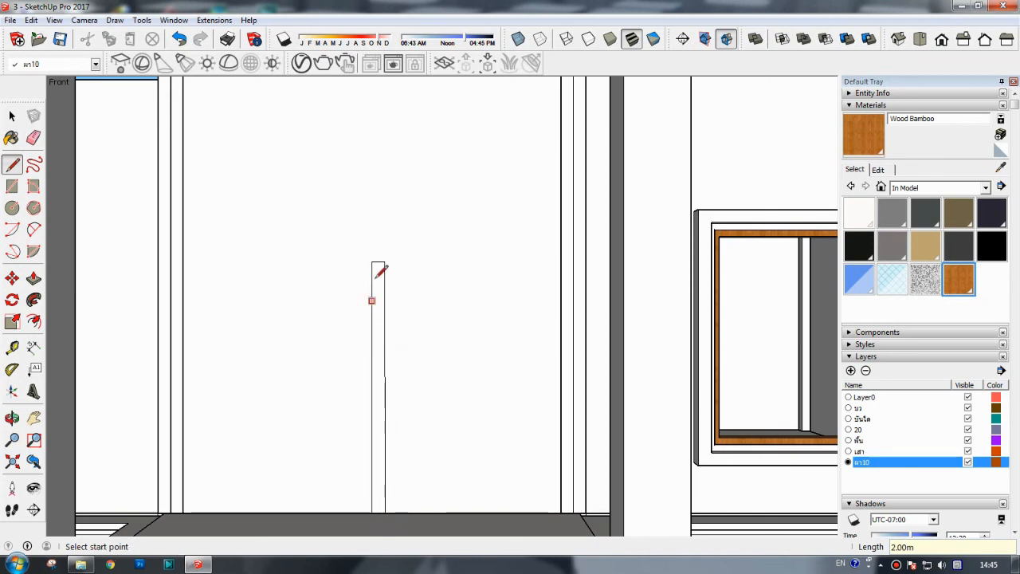
- Extend the strip's top line to both sides, drop verticals to the floor, and erase the inner lines to leave one doorway outline
{"action": "left_click", "coordinate": [486, 261]}
{"action": "left_click", "coordinate": [486, 512]}
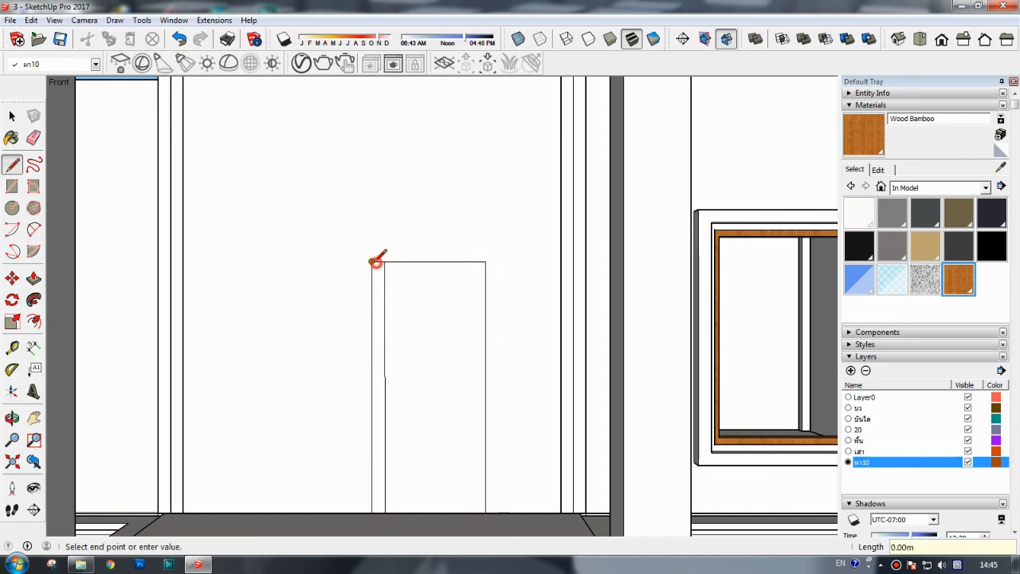
{"action": "key", "text": "Return"}
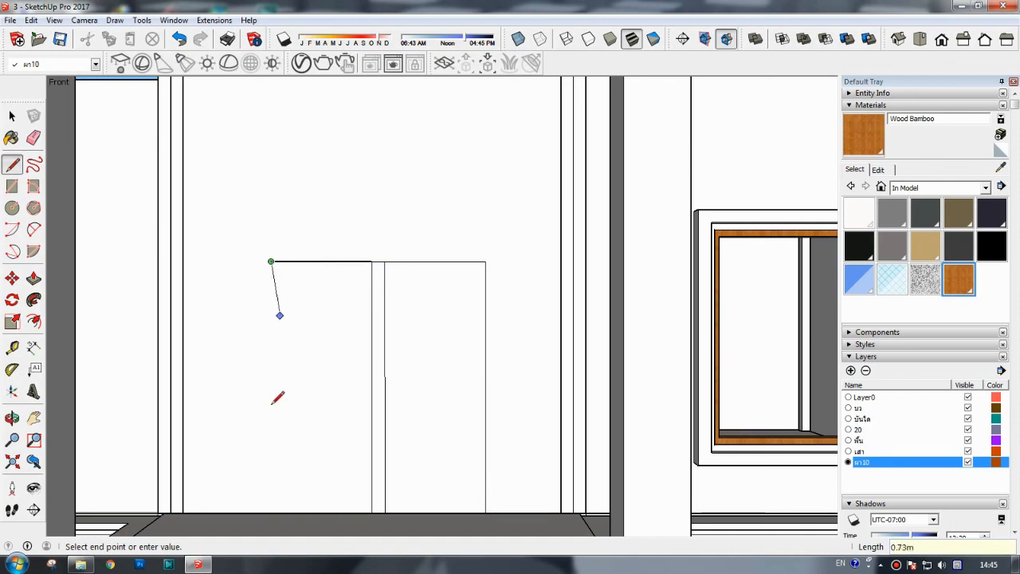
{"action": "left_click", "coordinate": [271, 510]}
{"action": "left_click", "coordinate": [33, 137]}
{"action": "left_click_drag", "start_coordinate": [378, 282], "coordinate": [394, 304]}
- Offset the entrance doorway outline outward to form the door frame border
{"action": "left_click", "coordinate": [33, 320]}
{"action": "left_click", "coordinate": [271, 320]}
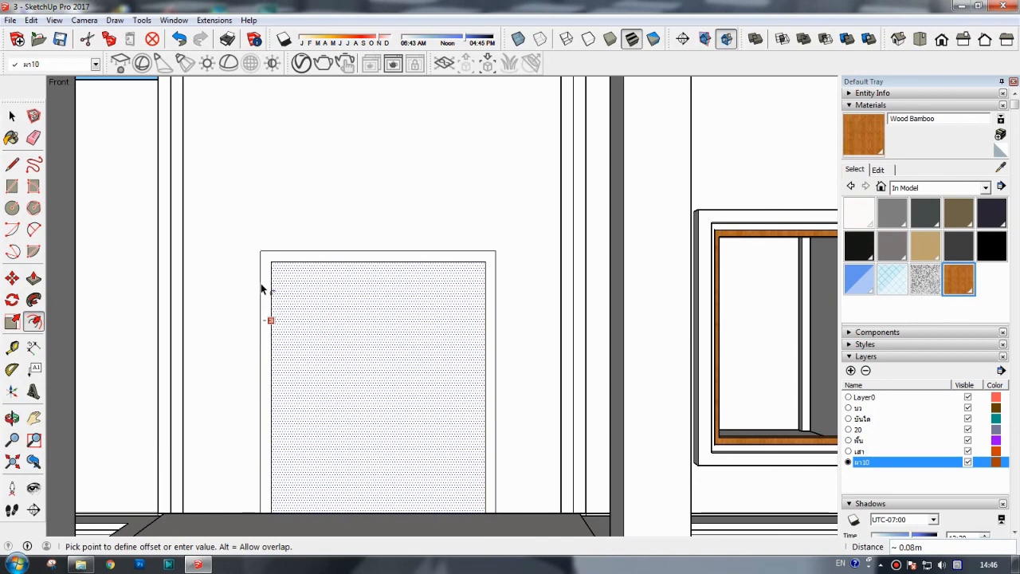
{"action": "left_click", "coordinate": [260, 283]}
{"action": "left_click", "coordinate": [264, 250]}
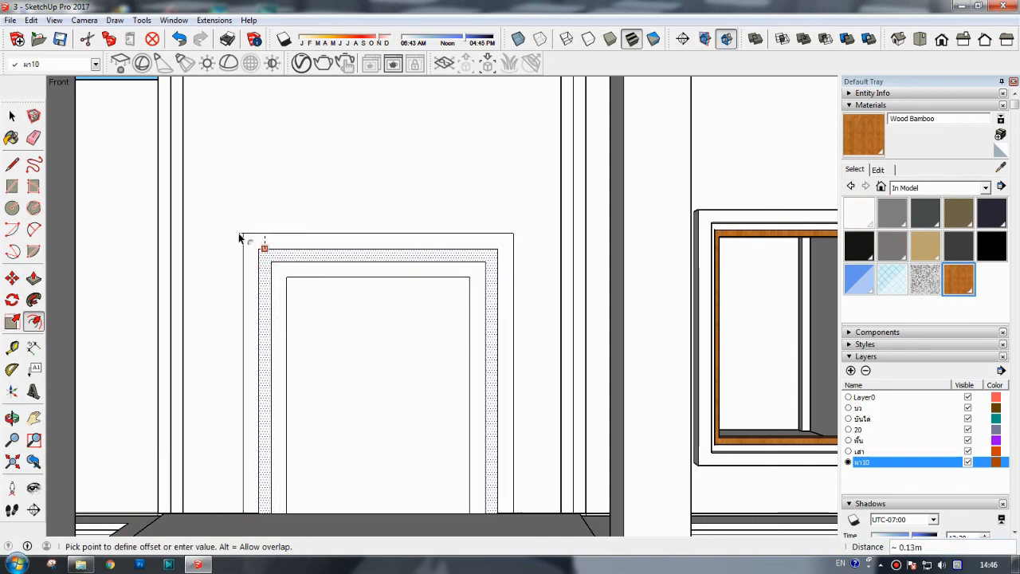
{"action": "left_click", "coordinate": [238, 233]}
{"action": "key", "text": "ctrl+z"}
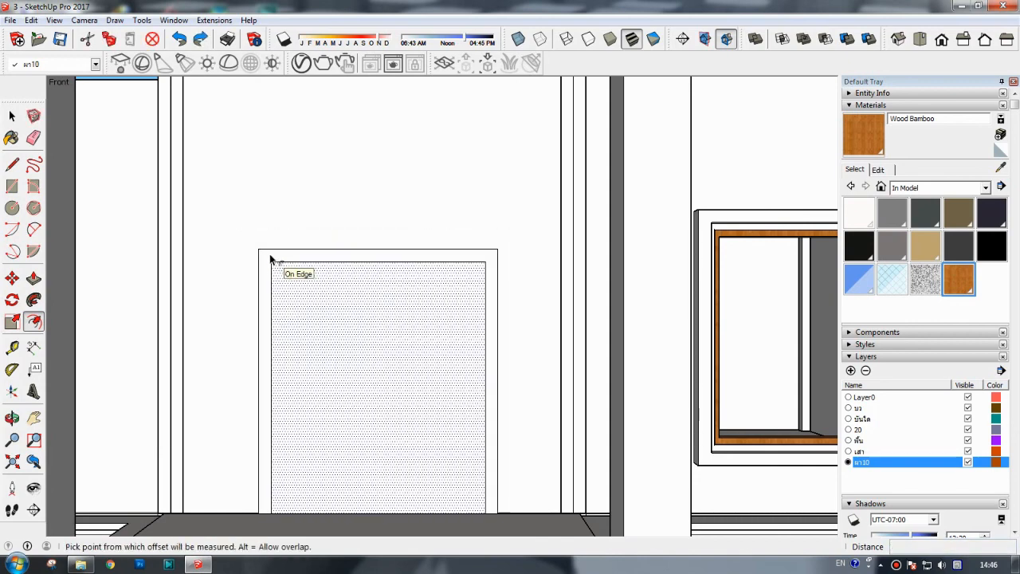
{"action": "left_click", "coordinate": [258, 253]}
{"action": "key", "text": "Escape"}
- Offset the doorway outline outward a second time to add an outer trim border around the door frame
{"action": "left_click", "coordinate": [271, 301]}
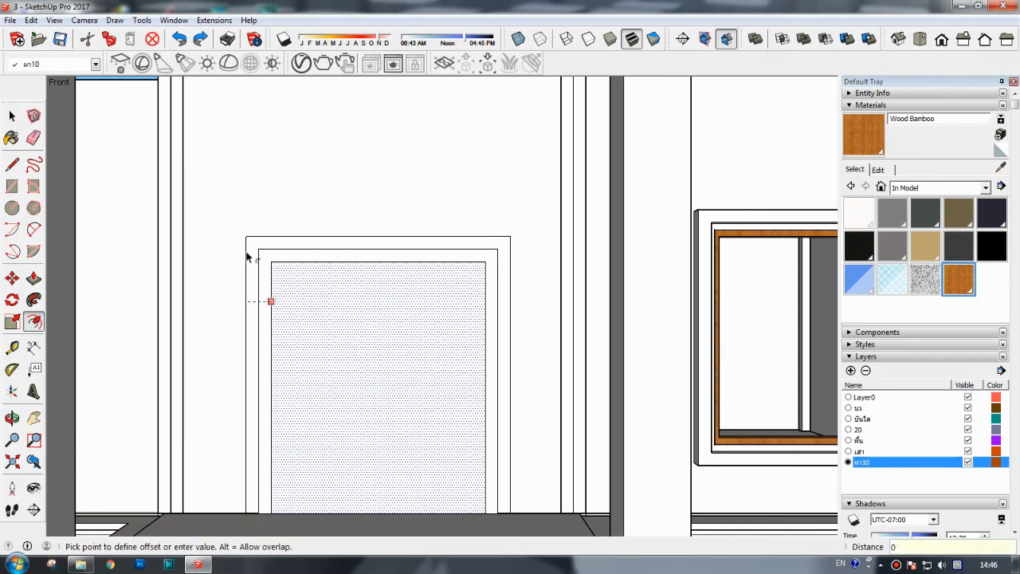
{"action": "left_click", "coordinate": [249, 257]}
{"action": "left_click", "coordinate": [271, 283]}
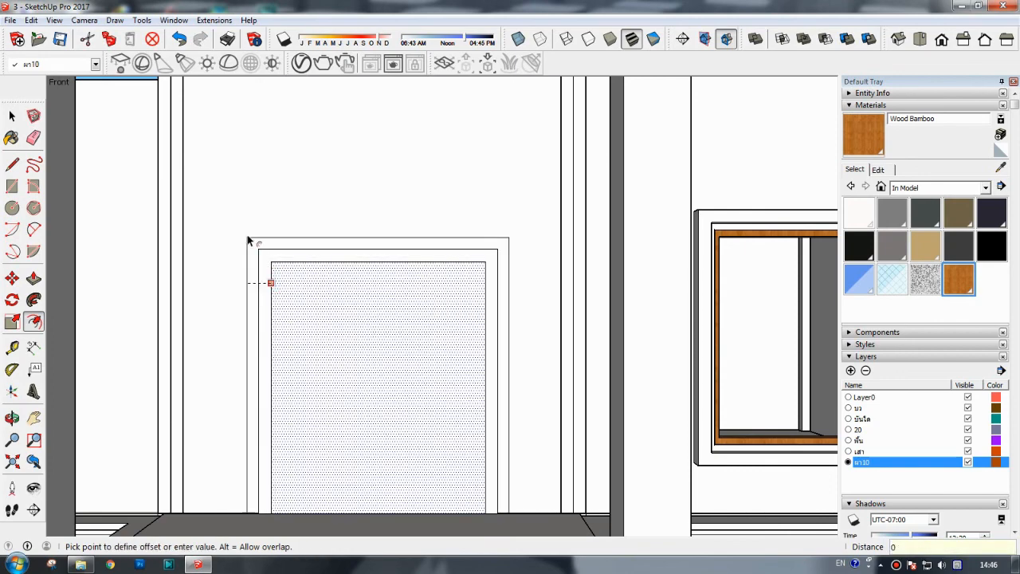
{"action": "left_click", "coordinate": [247, 240]}
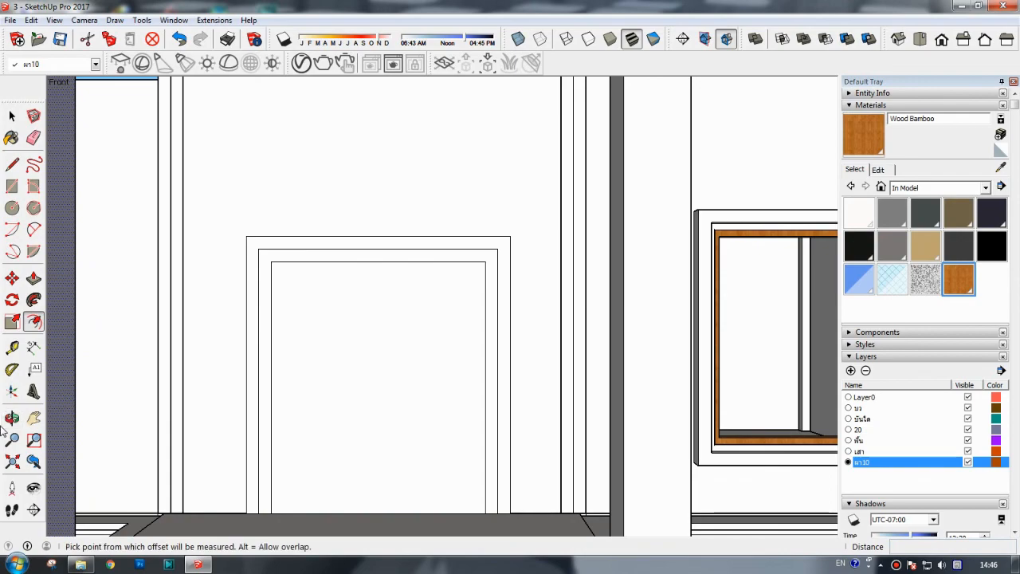
- Paint the entrance door face and its inner frame border with Wood Bamboo
{"action": "middle_click_drag", "start_coordinate": [391, 348], "coordinate": [775, 225]}
{"action": "key", "text": "b"}
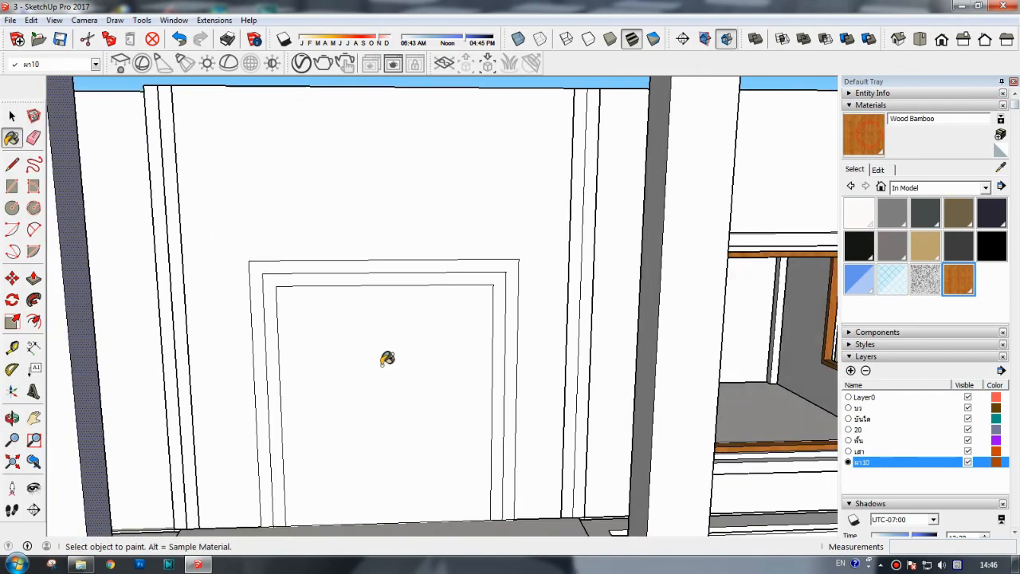
{"action": "left_click", "coordinate": [387, 360]}
{"action": "left_click", "coordinate": [400, 277]}
{"action": "key", "text": "o"}
{"action": "left_click_drag", "start_coordinate": [384, 395], "coordinate": [293, 349]}
{"action": "key", "text": "p"}
{"action": "left_click", "coordinate": [351, 313]}
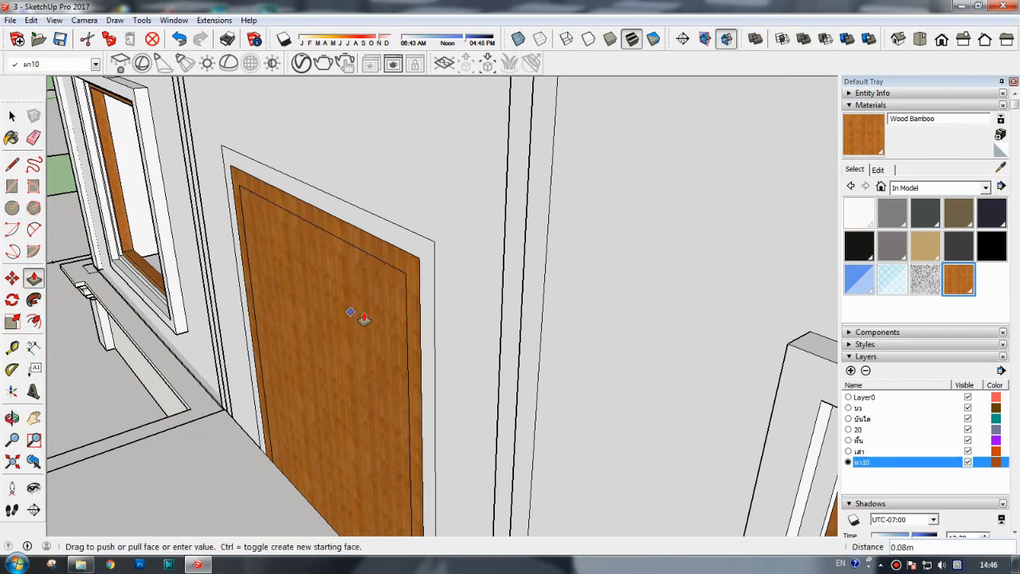
{"action": "left_click", "coordinate": [359, 312]}
{"action": "key", "text": "ctrl+z"}
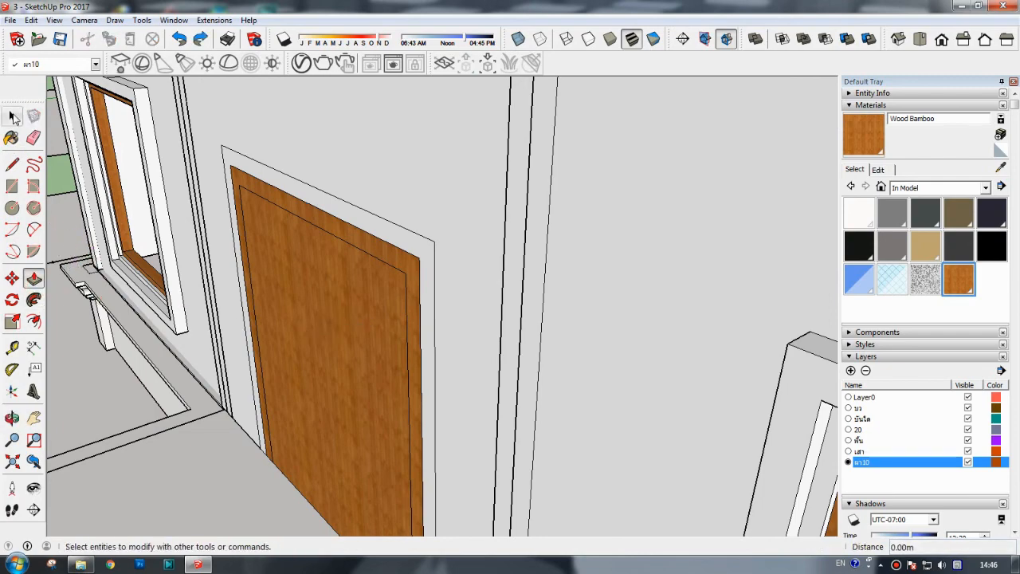
- Push the door face 0.10 m through the wall to open the doorway and pull the outer trim border out 0.05 m
{"action": "left_click", "coordinate": [12, 116]}
{"action": "left_click", "coordinate": [34, 277]}
{"action": "left_click", "coordinate": [303, 313]}
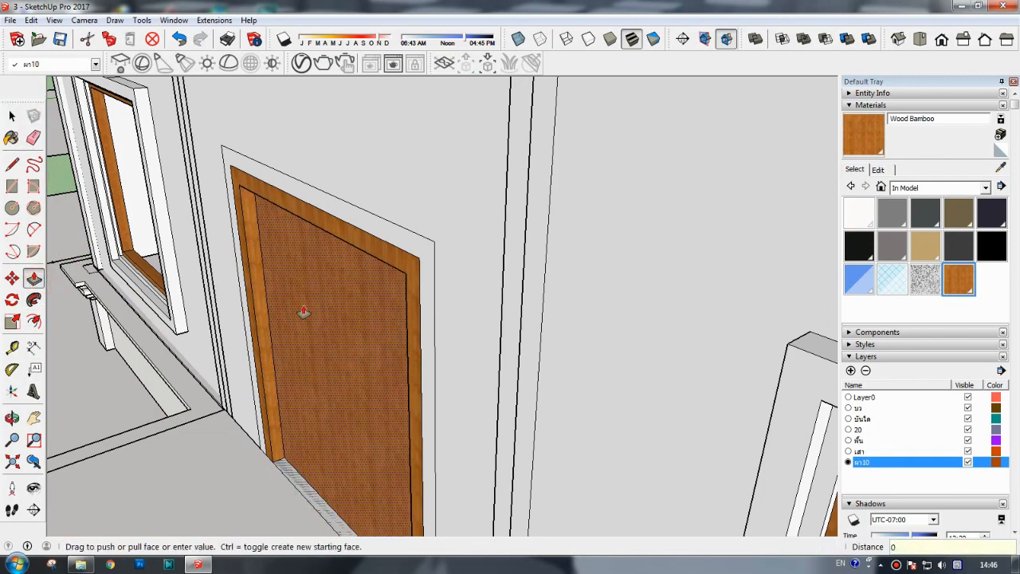
{"action": "left_click", "coordinate": [303, 311]}
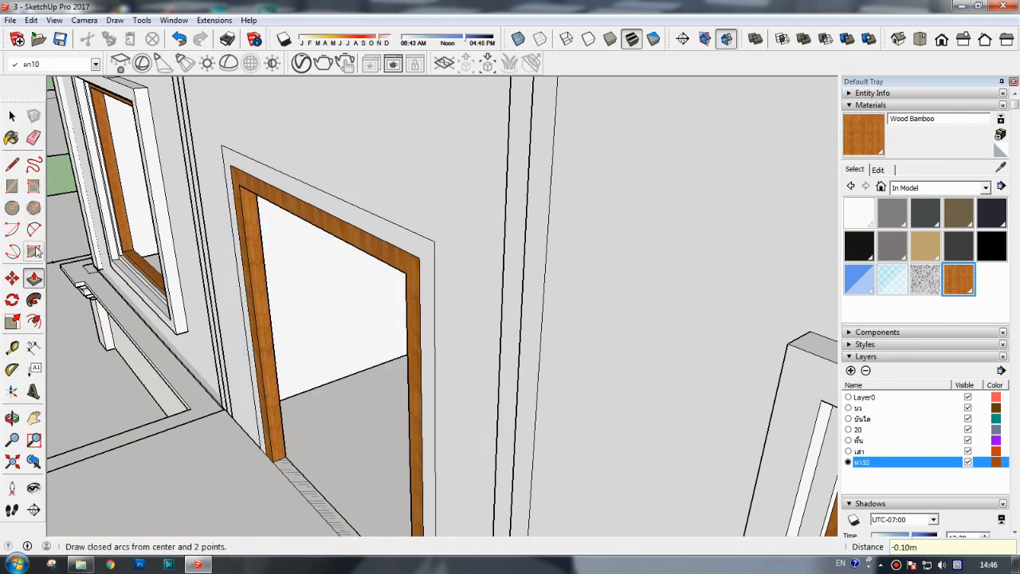
{"action": "left_click", "coordinate": [255, 193]}
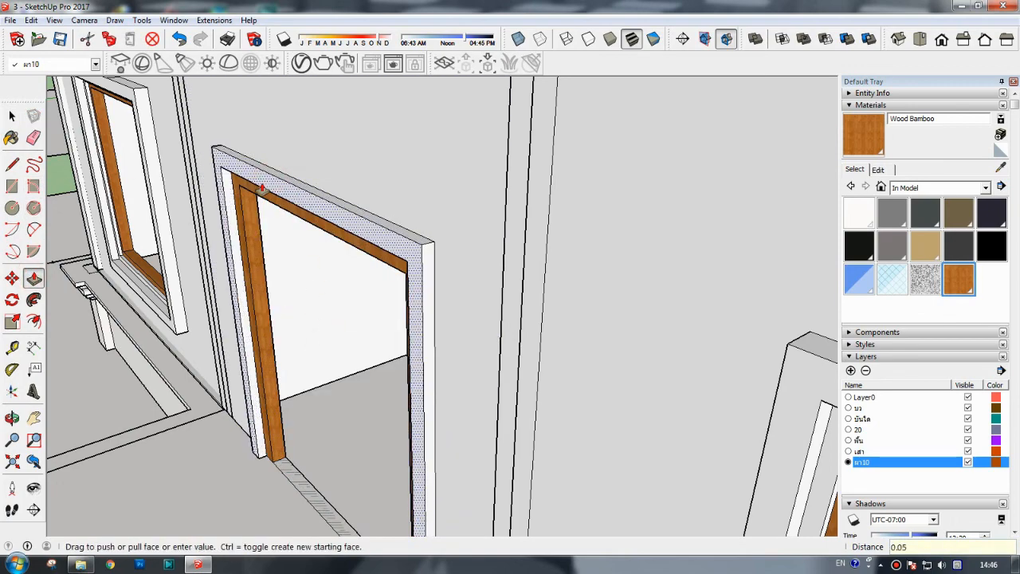
{"action": "key", "text": "Return"}
- Examine the entrance doorway up close and the whole house from the front, the rear and above
{"action": "left_click", "coordinate": [12, 418]}
{"action": "left_click_drag", "start_coordinate": [278, 343], "coordinate": [503, 328]}
{"action": "scroll", "coordinate": [506, 319], "scroll_direction": "up", "scroll_amount": 3}
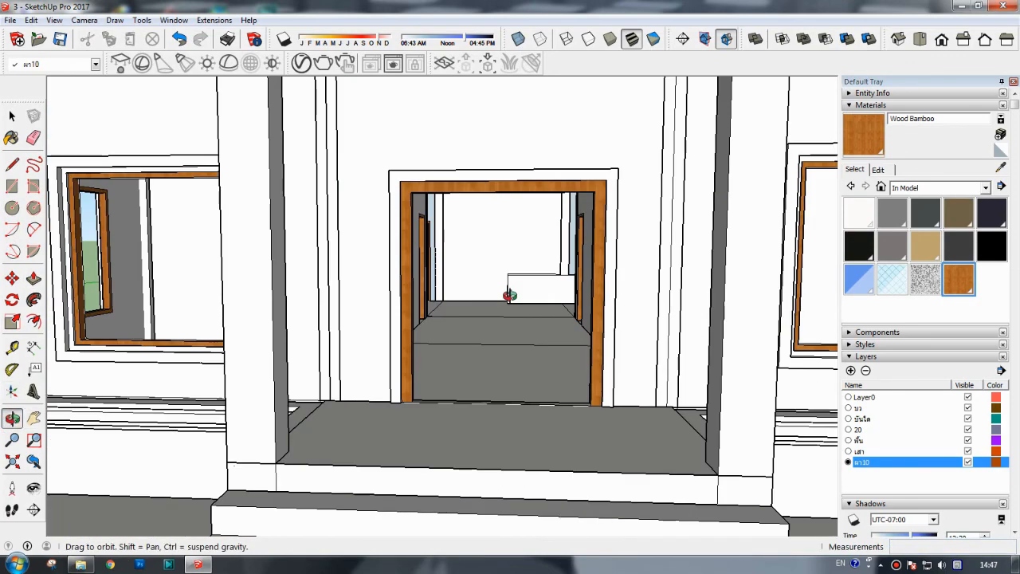
{"action": "middle_click_drag", "start_coordinate": [504, 305], "coordinate": [459, 329]}
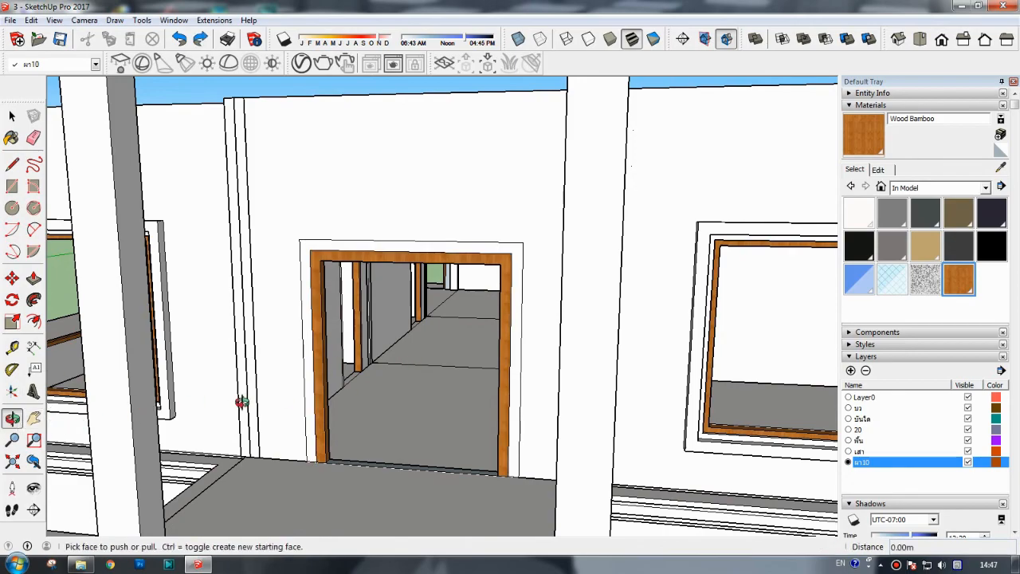
{"action": "middle_click_drag", "start_coordinate": [242, 403], "coordinate": [449, 404]}
{"action": "scroll", "coordinate": [453, 398], "scroll_direction": "down", "scroll_amount": 5}
{"action": "middle_click_drag", "start_coordinate": [368, 333], "coordinate": [373, 329]}
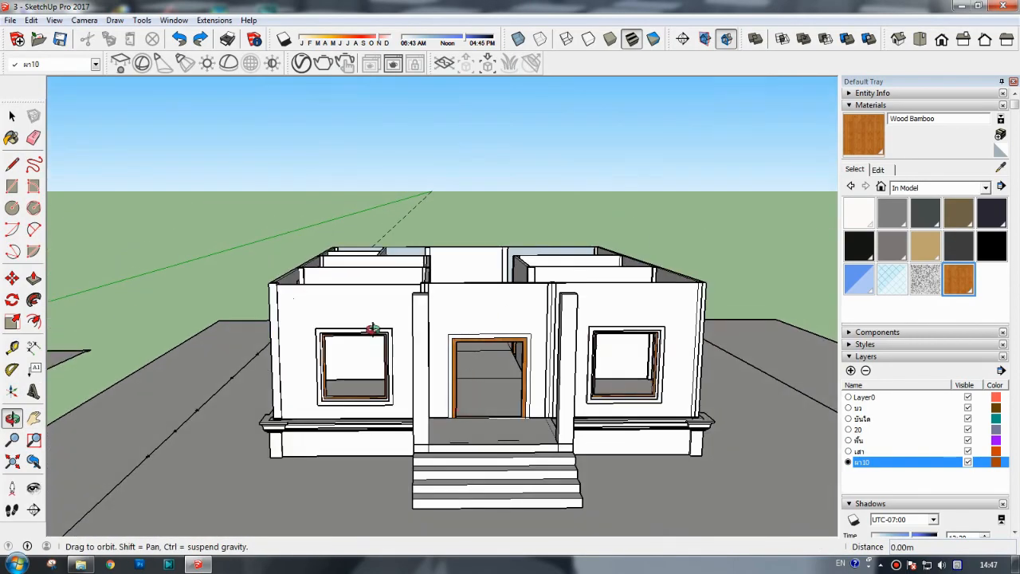
{"action": "left_click_drag", "start_coordinate": [372, 329], "coordinate": [375, 443]}
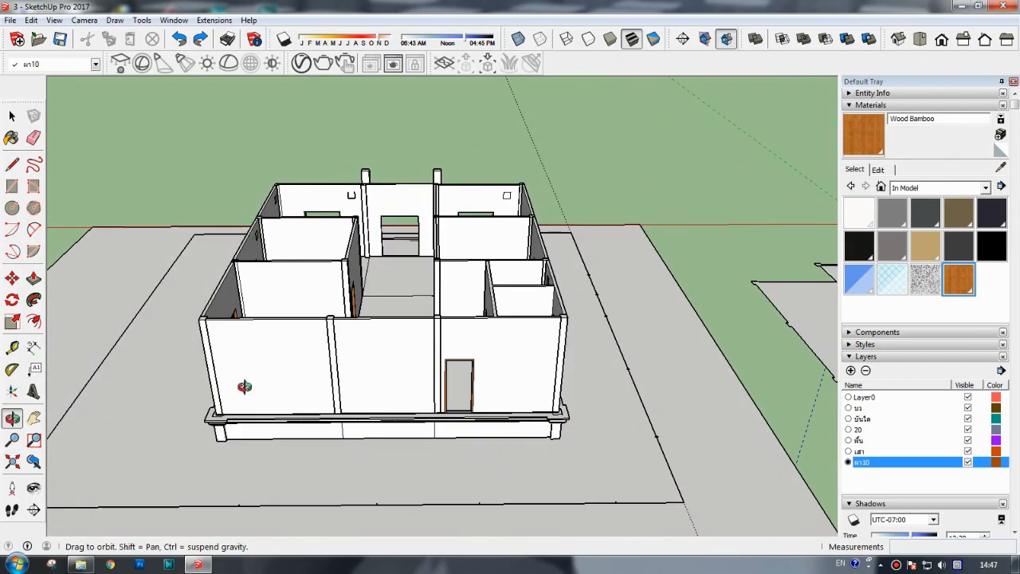
{"action": "left_click_drag", "start_coordinate": [245, 387], "coordinate": [529, 244]}
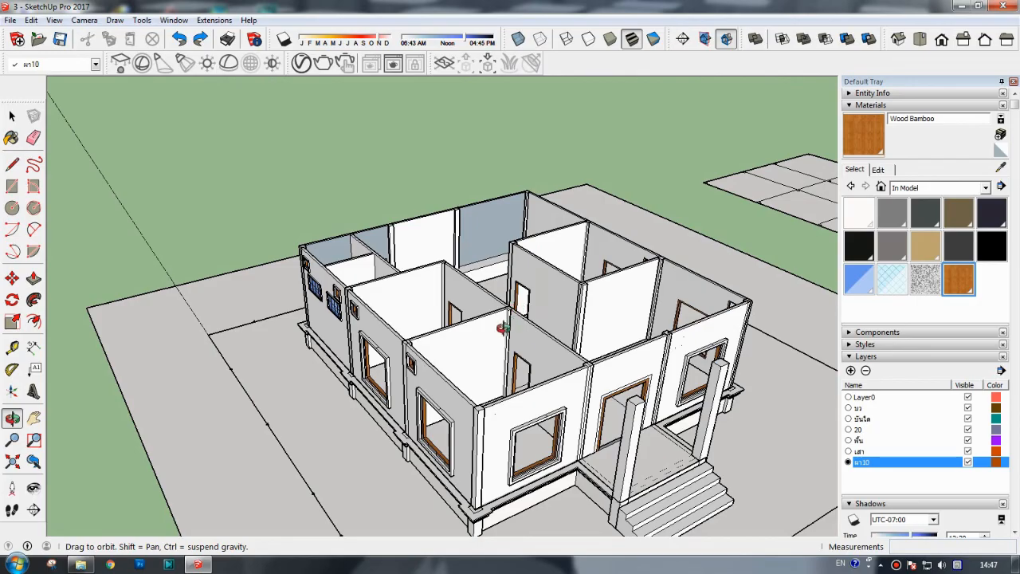